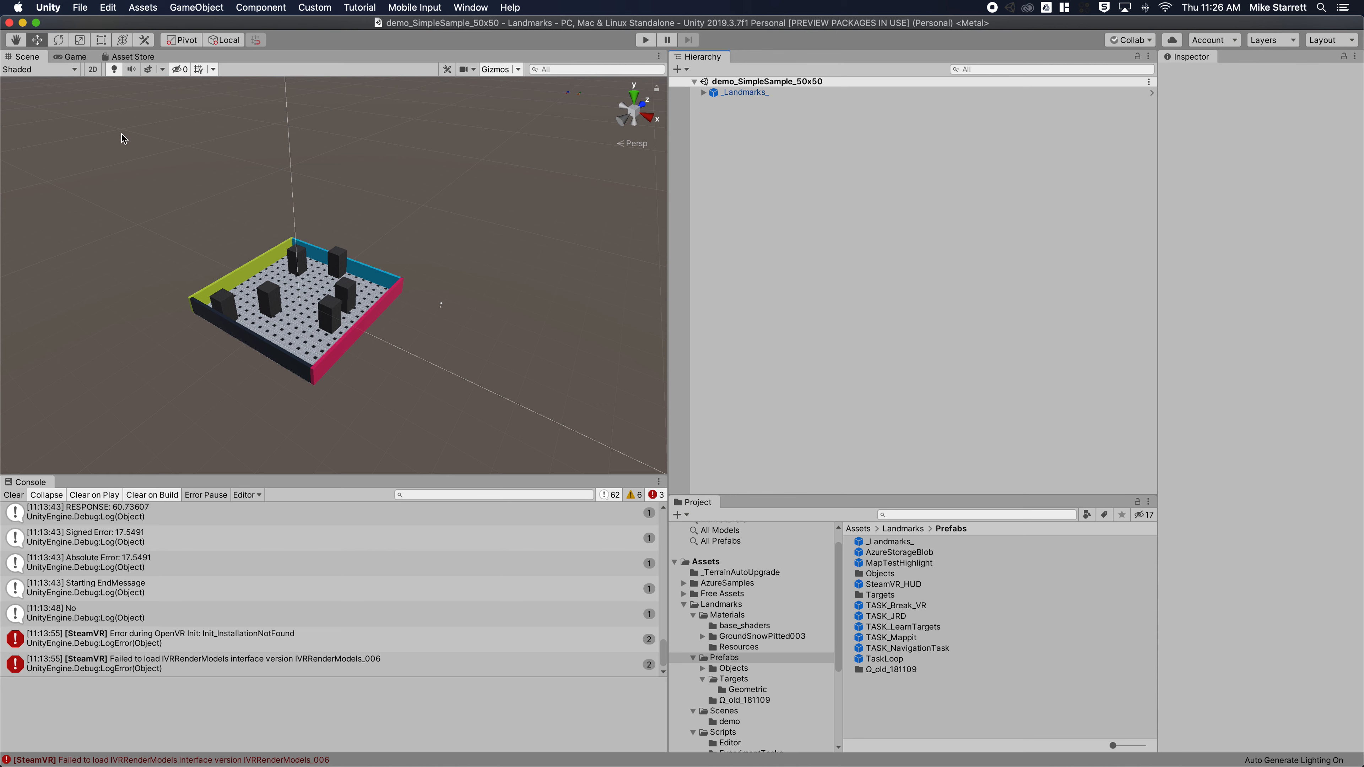
Create a new empty scene in place of the open demo scene
scroll(419, 294, "down", 1)
scroll(420, 293, "up", 1)
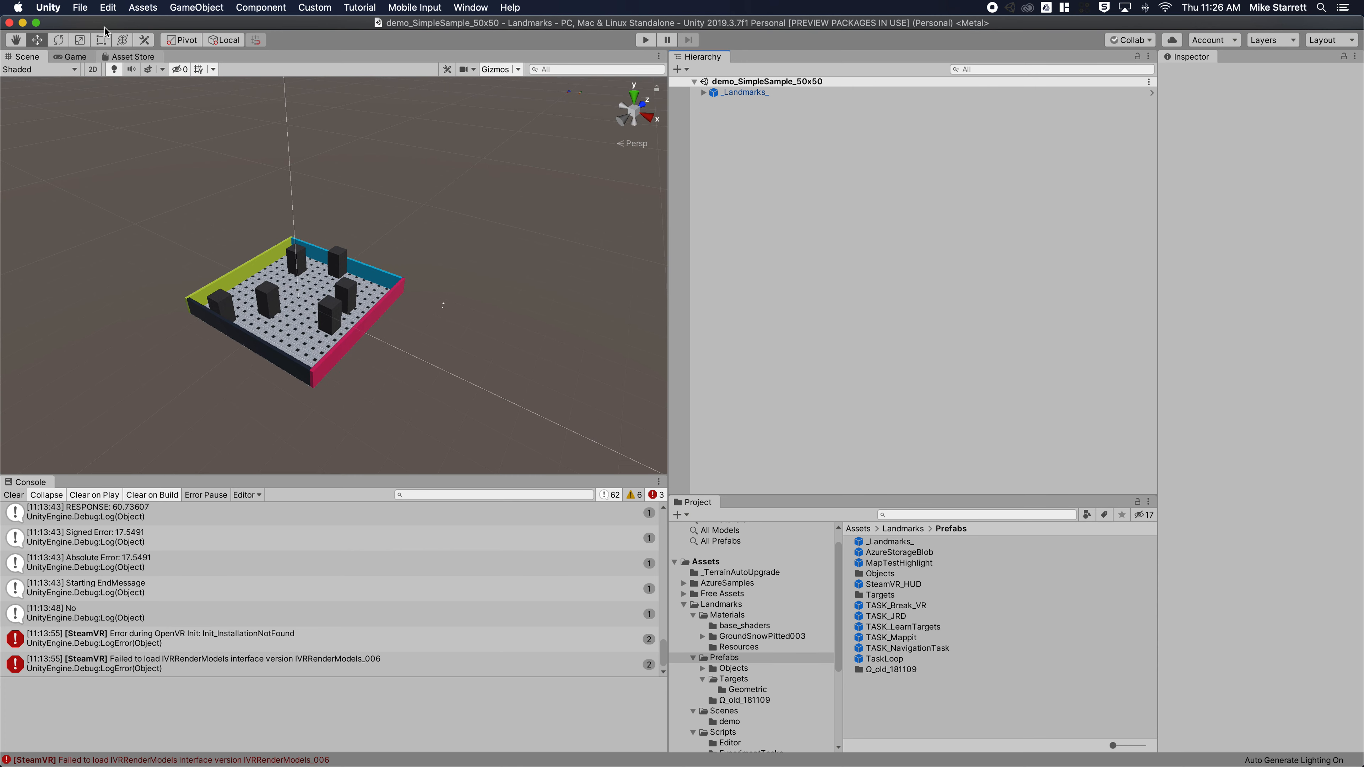
left_click(81, 7)
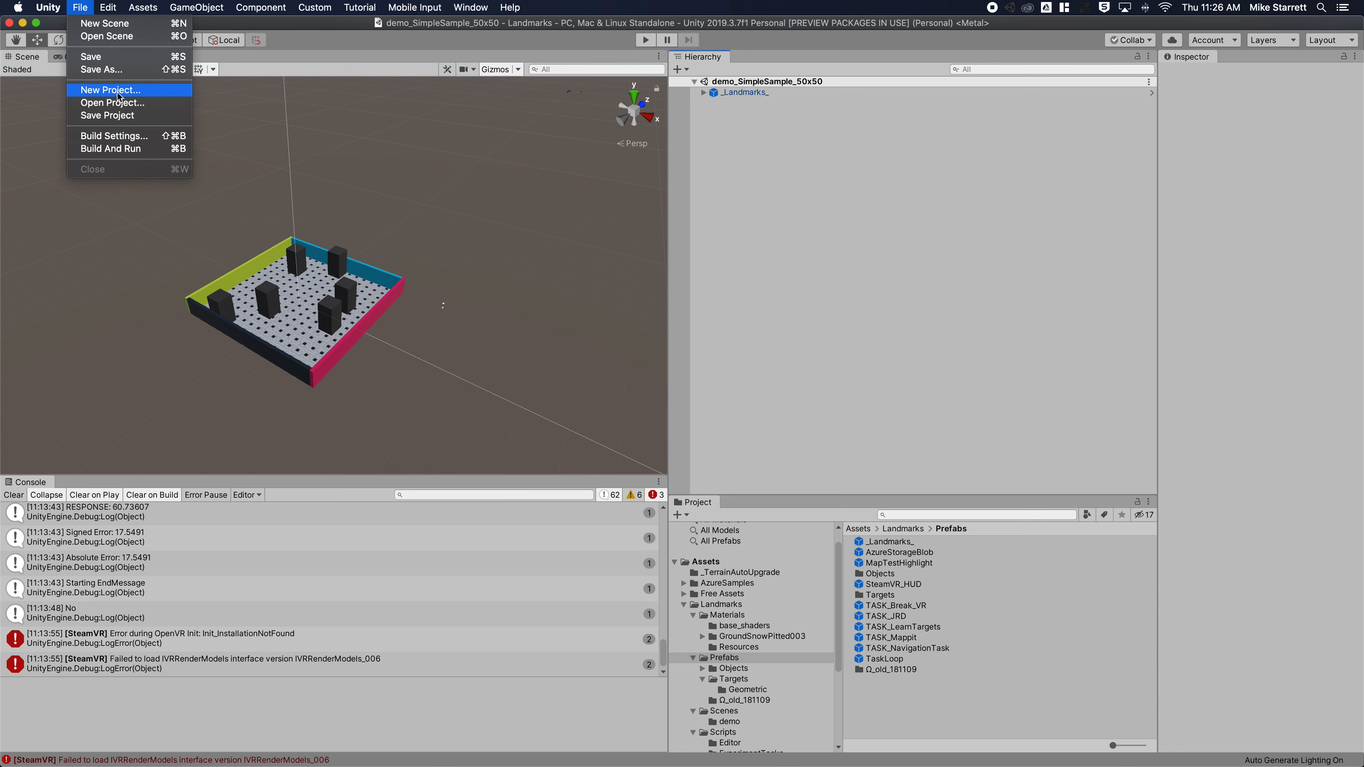
left_click(84, 23)
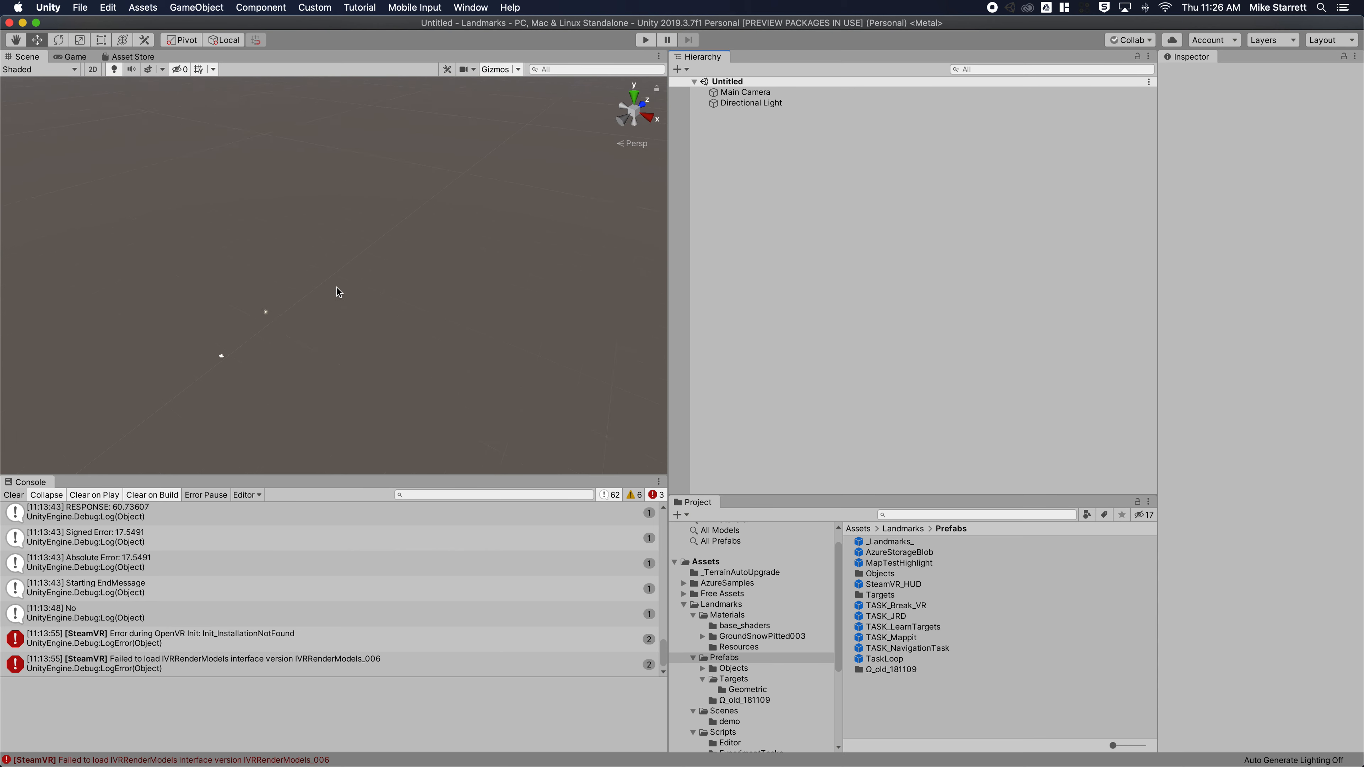
Delete the default Main Camera and Directional Light from the new scene
left_click(762, 93)
left_click(757, 105)
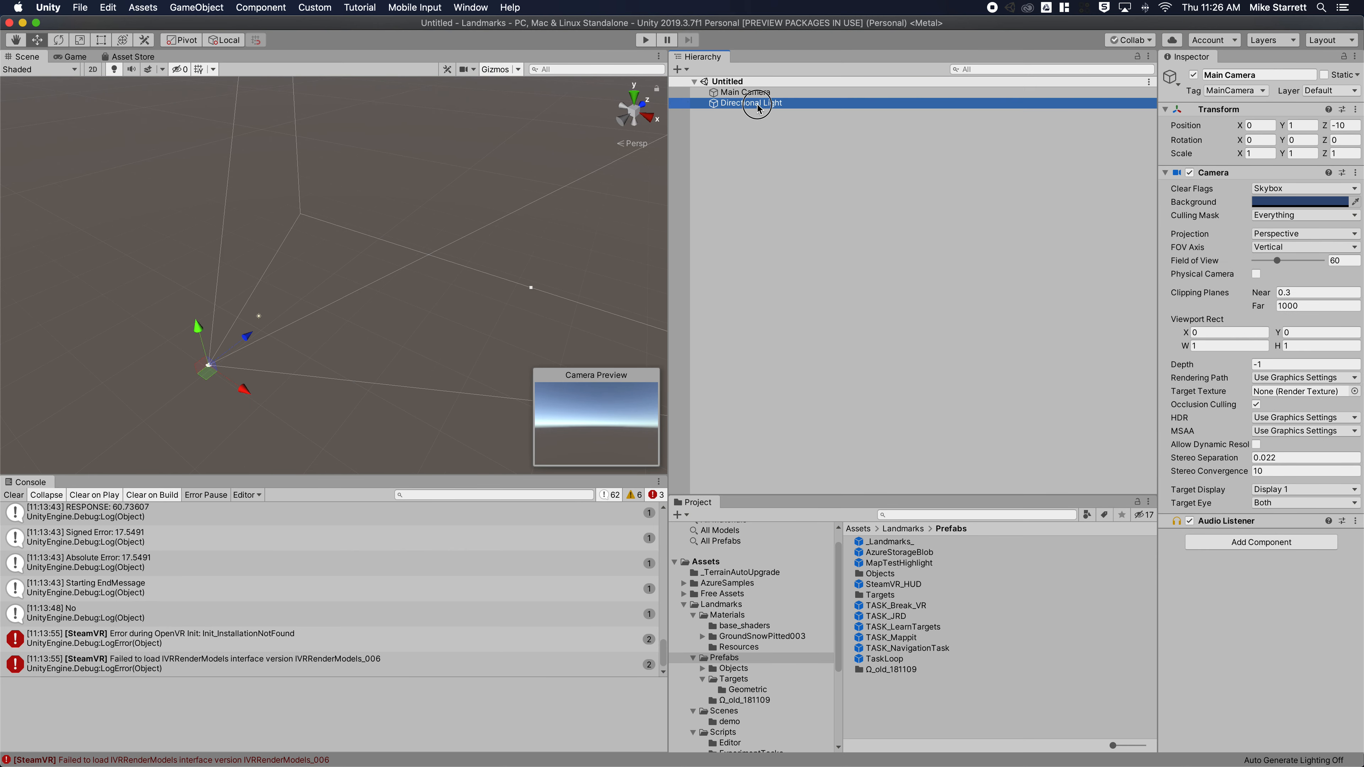
left_click(752, 95)
left_click(751, 103)
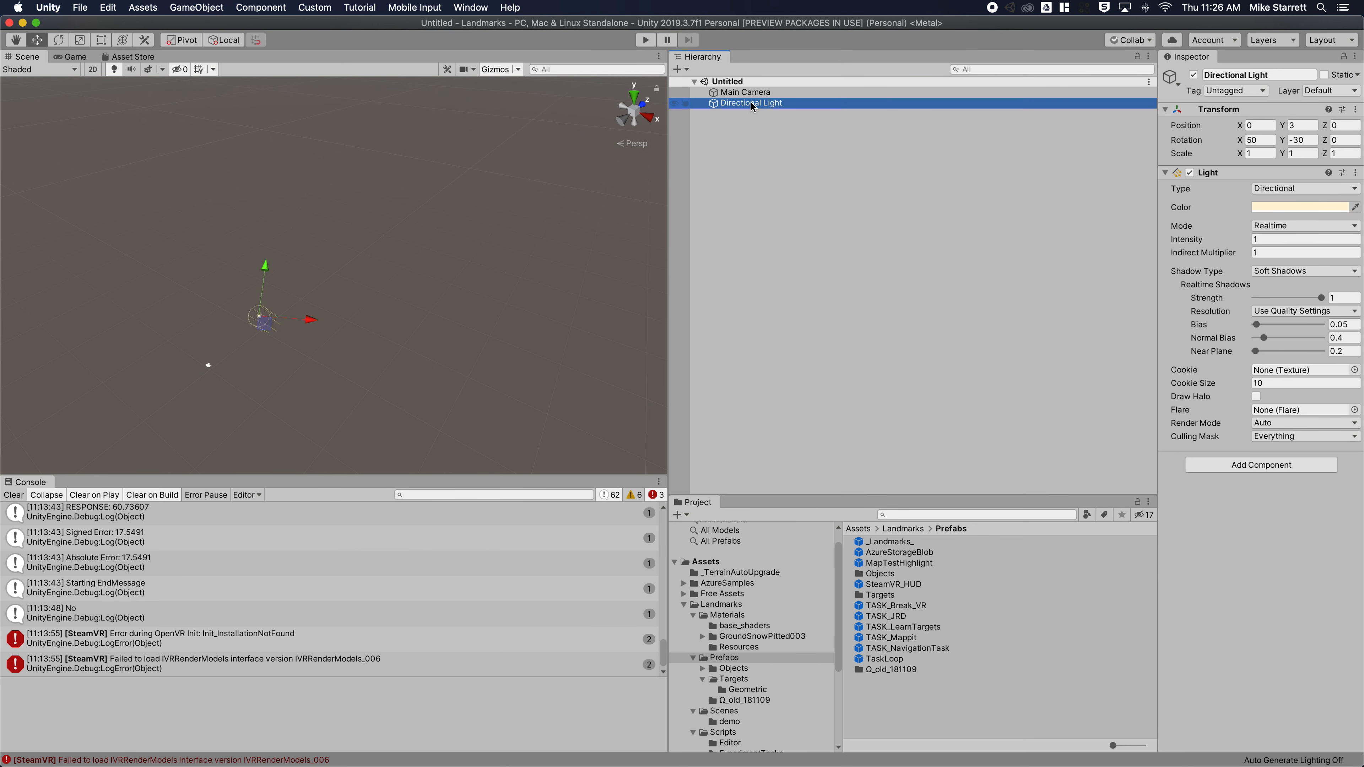
left_click(749, 93, "shift")
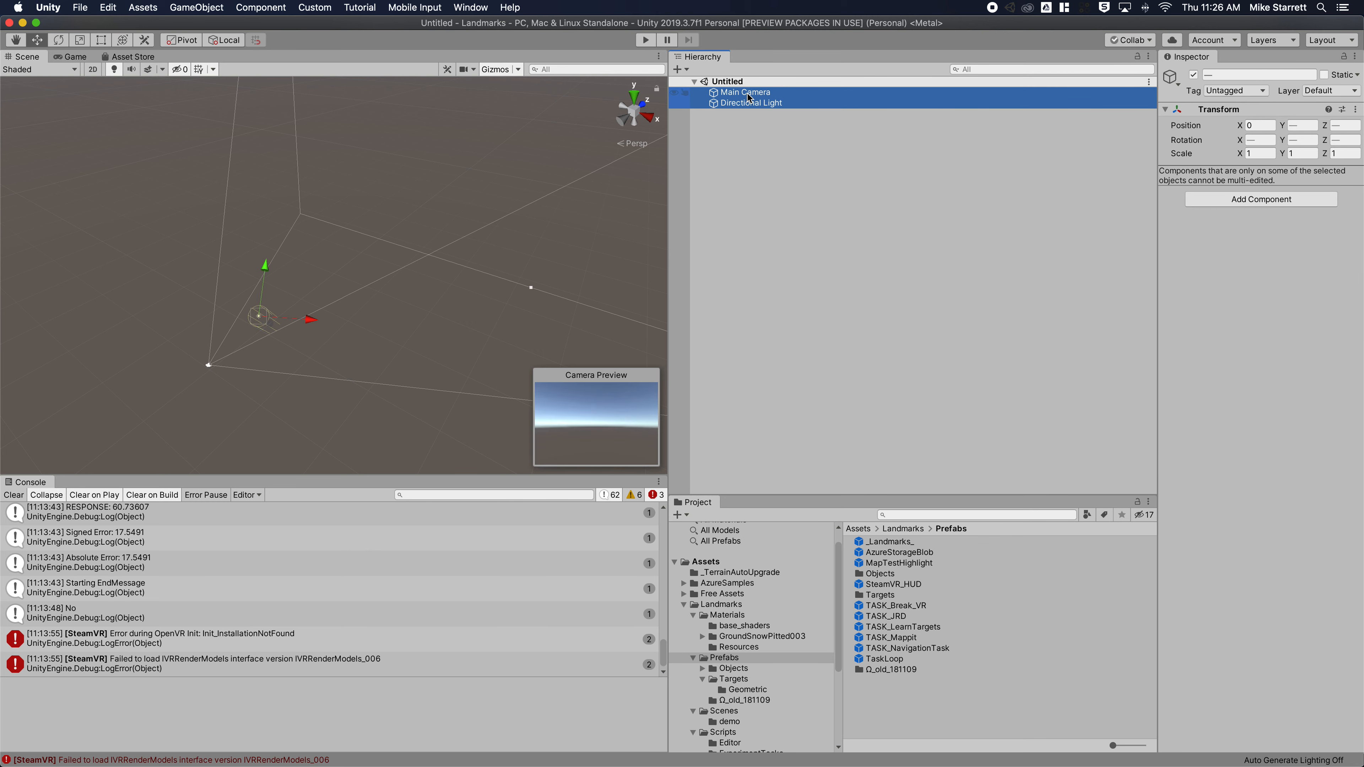
right_click(749, 96)
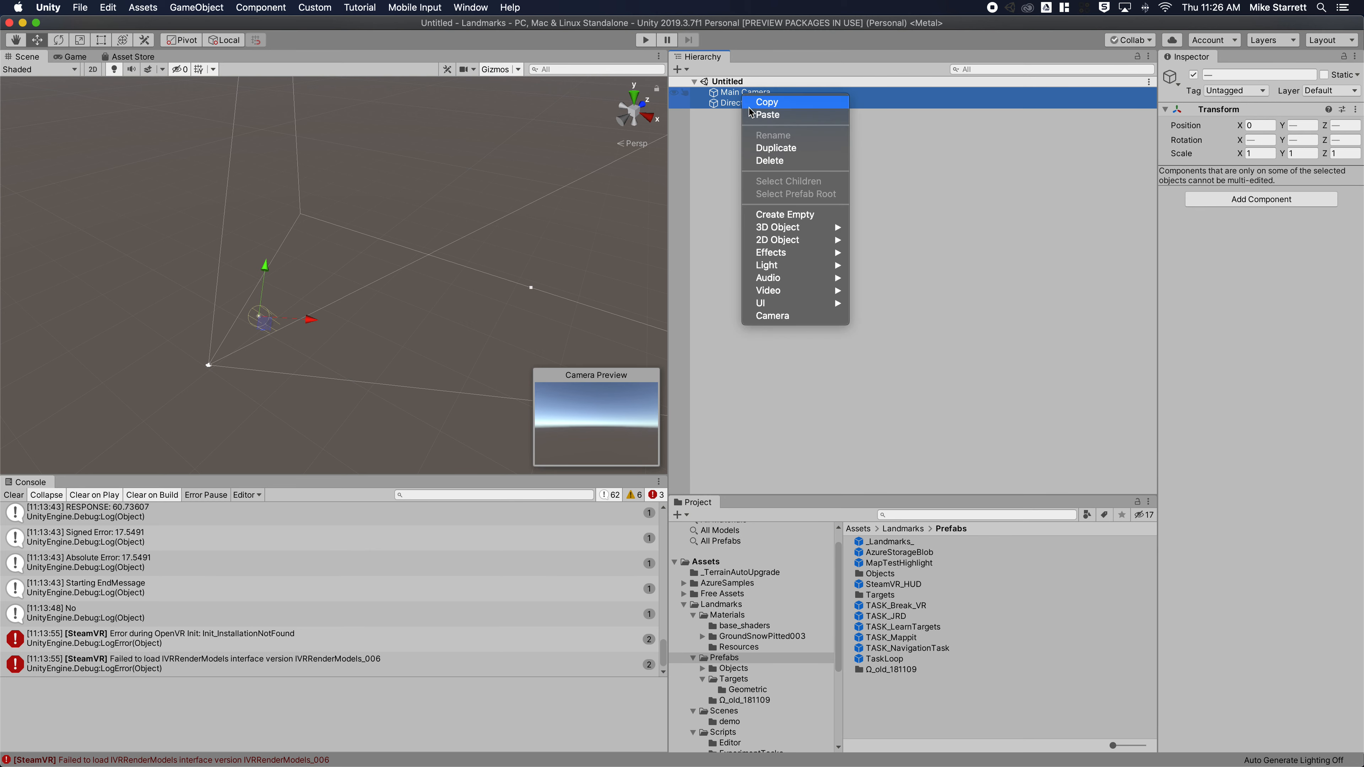
left_click(775, 160)
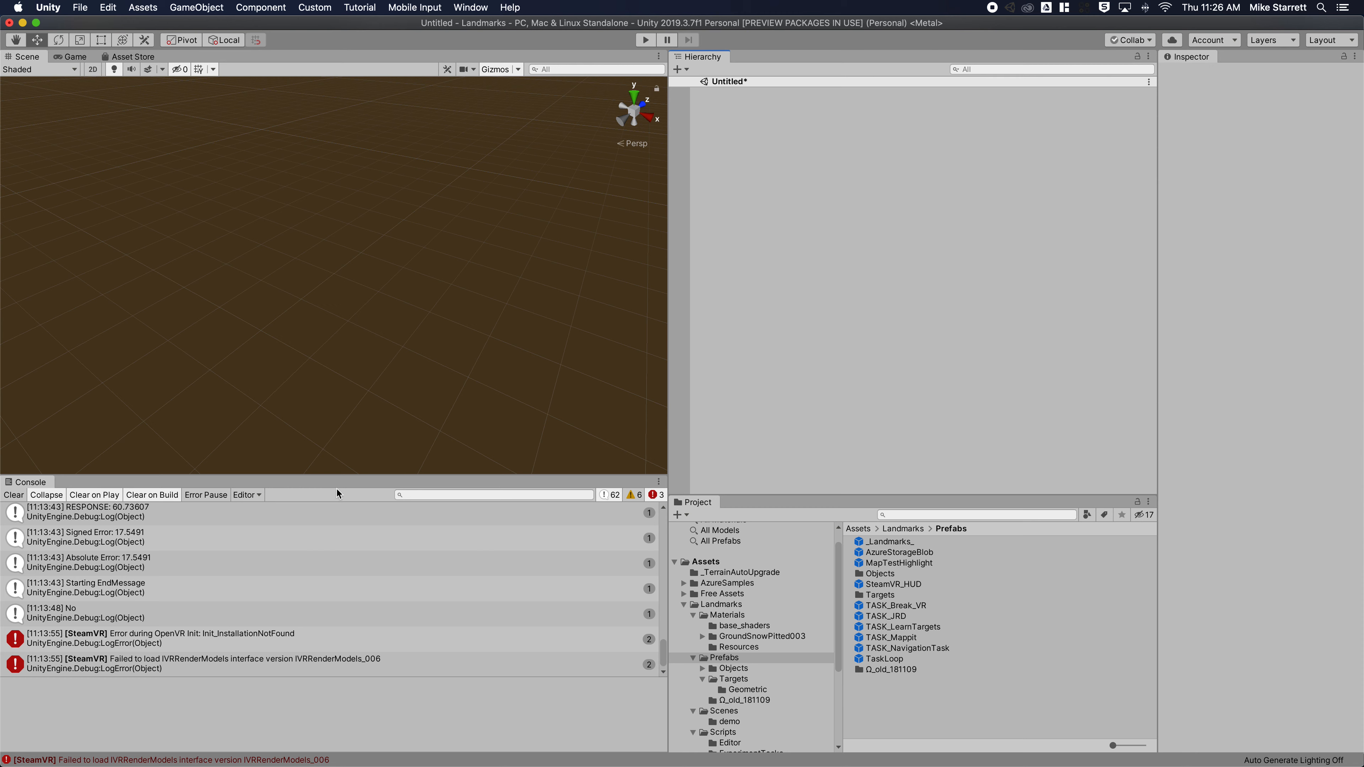
Add the _Landmarks_ prefab from Assets/Landmarks/Prefabs to the scene hierarchy
left_click_drag(772, 497, 785, 363)
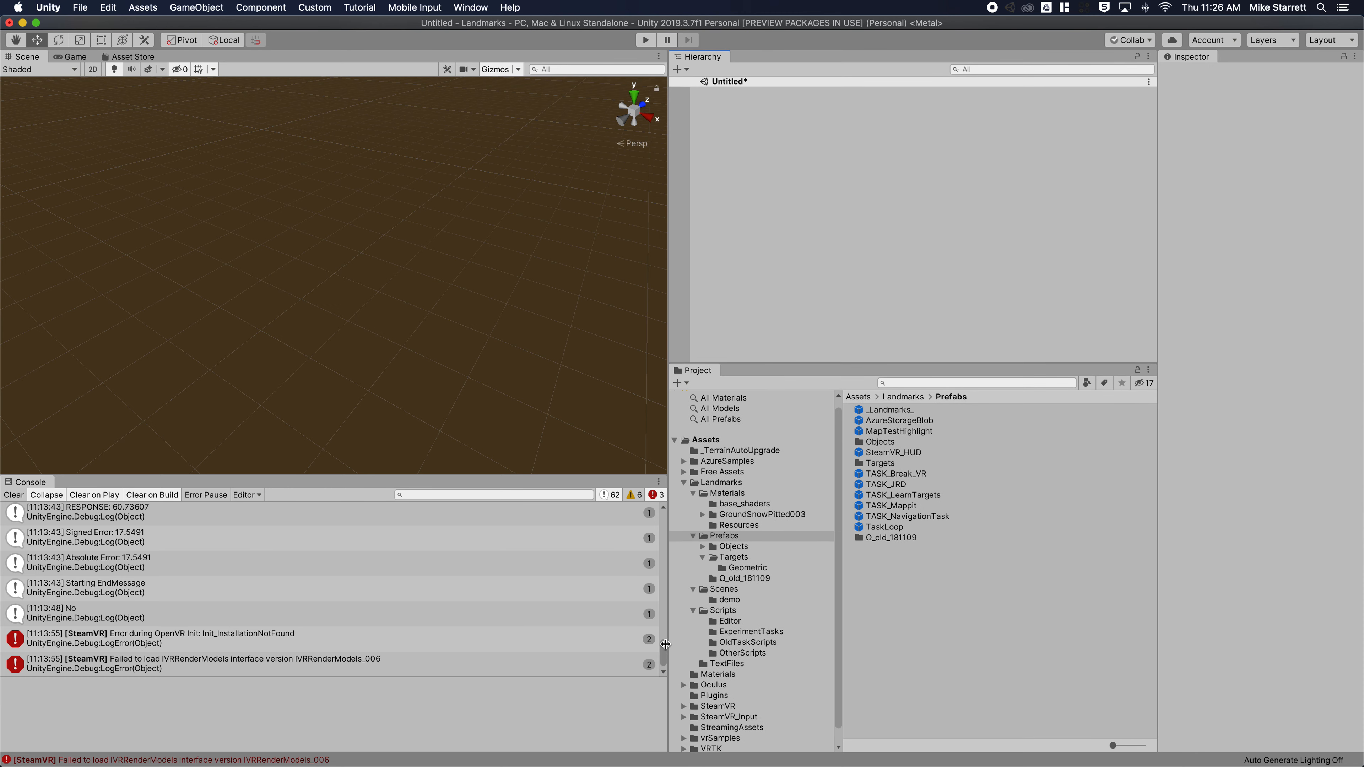
left_click(722, 485)
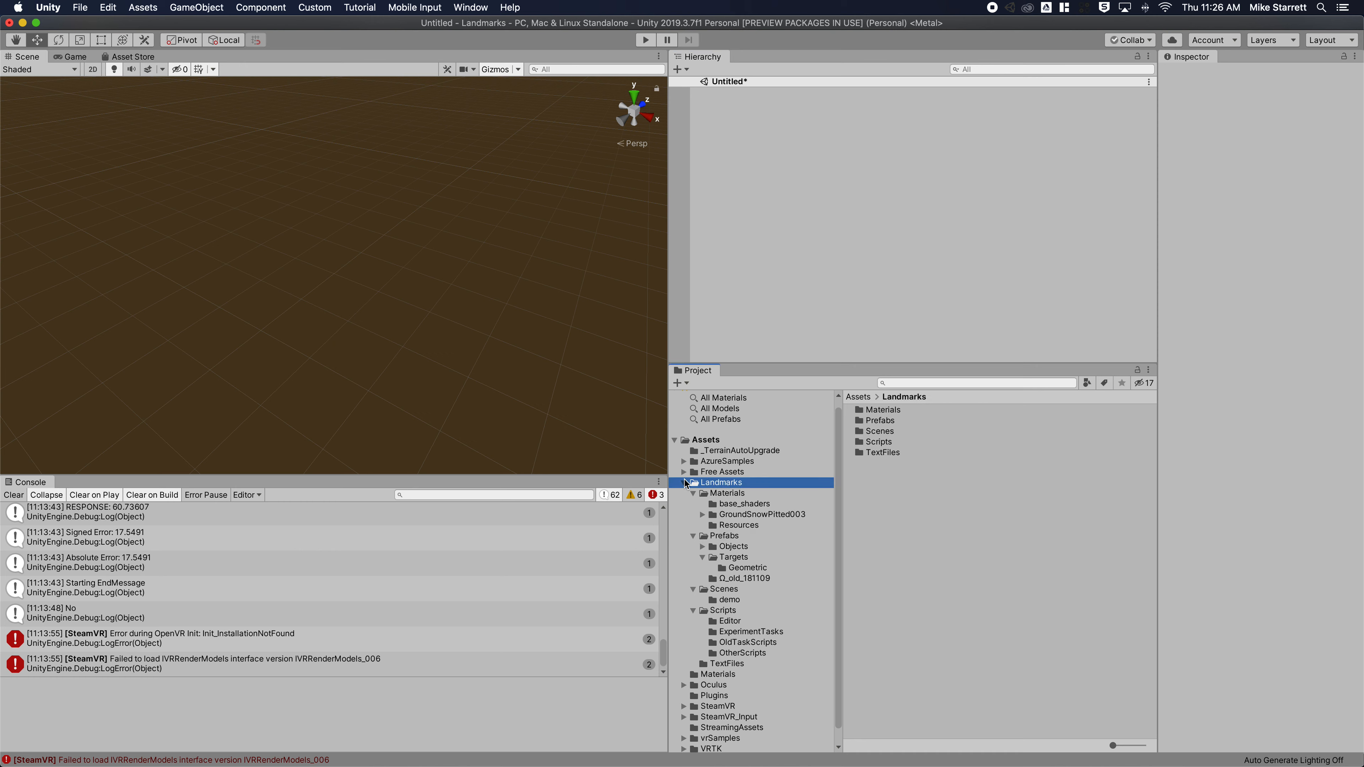
double_click(884, 422)
left_click(887, 411)
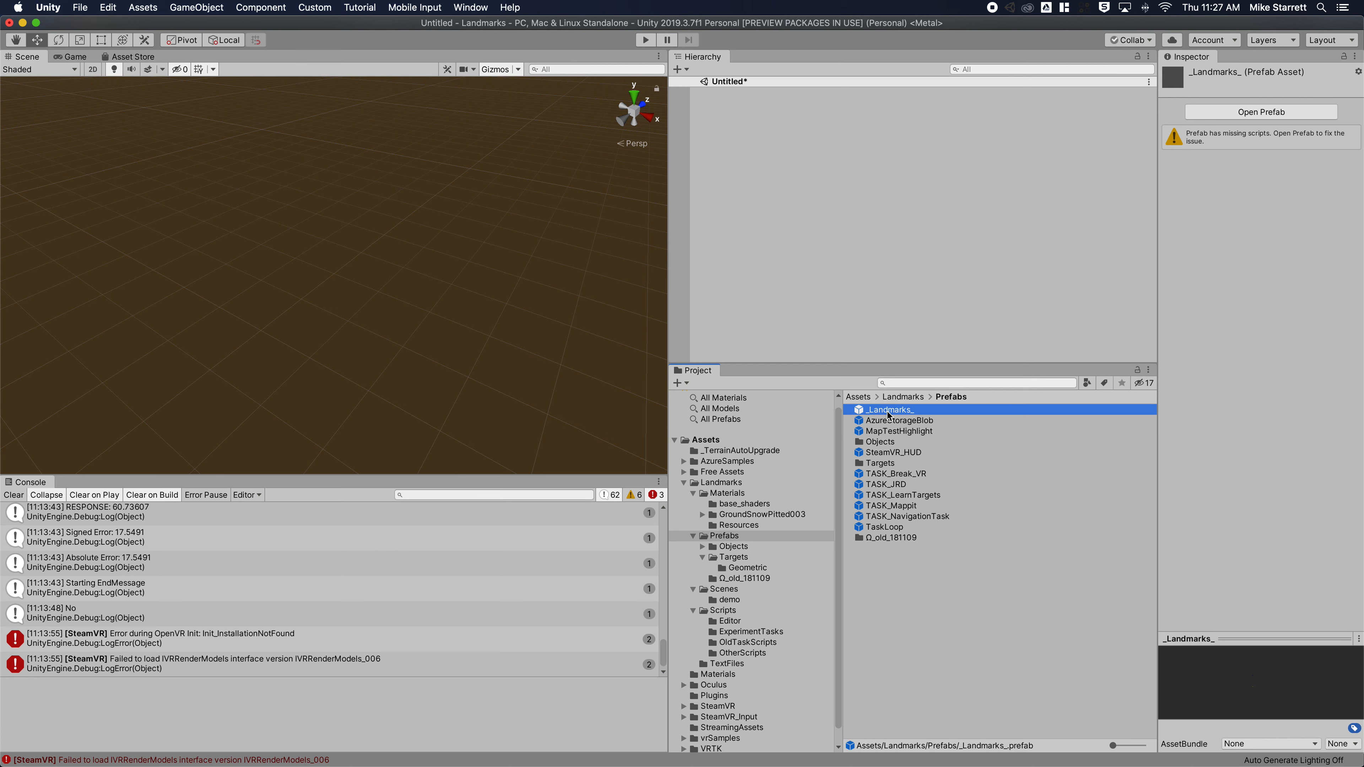
left_click_drag(887, 415, 720, 94)
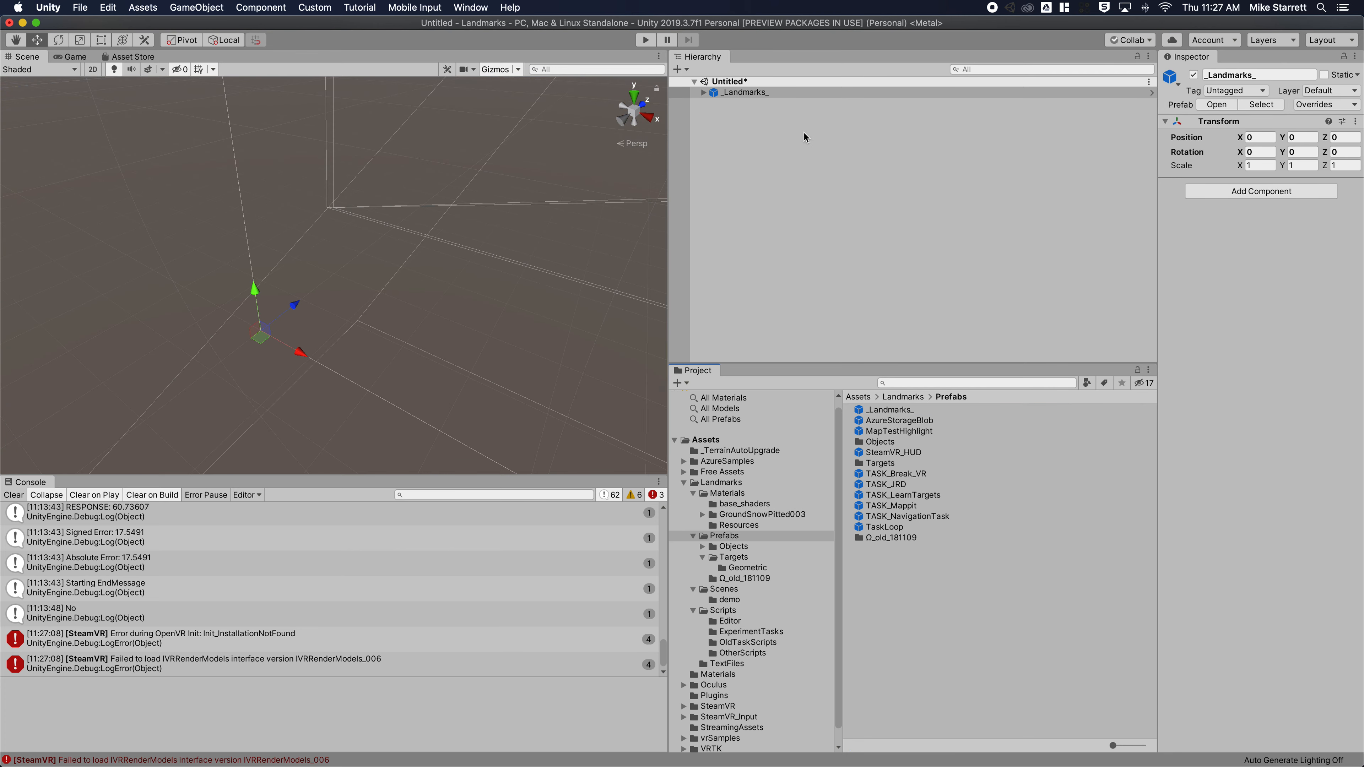
Expand the _Landmarks_ object and examine its LM_Experiment and LM_Environment children
left_click(703, 92)
left_click(713, 102)
left_click(712, 135)
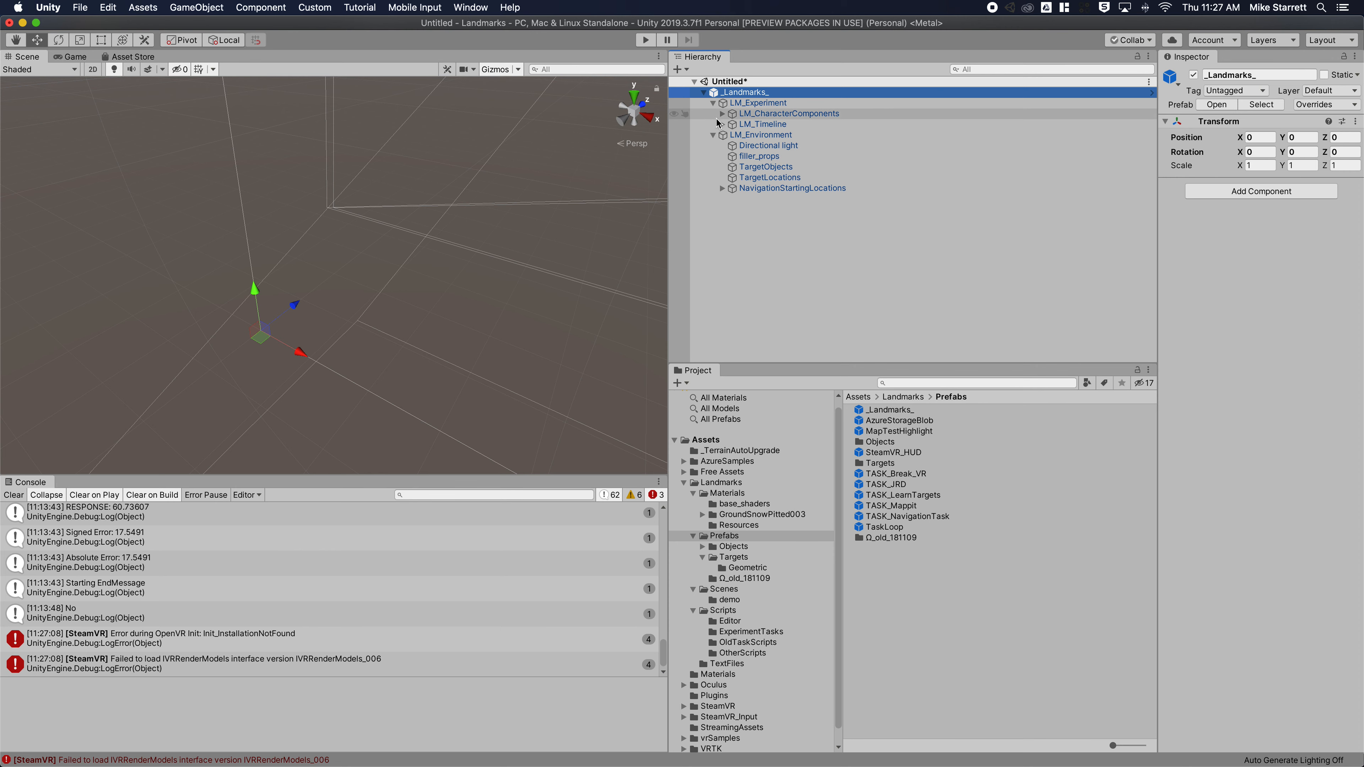
left_click(713, 135)
left_click(713, 103)
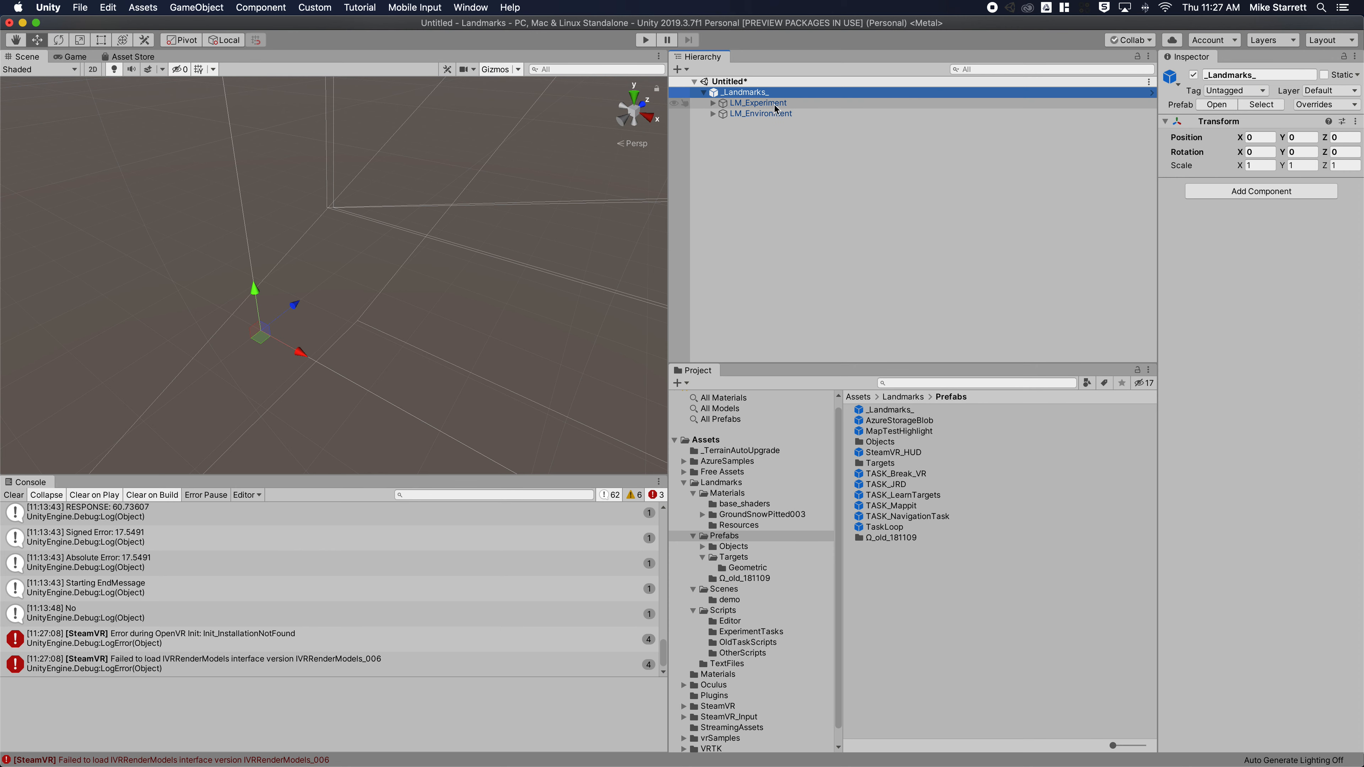
left_click(754, 113)
left_click(755, 103)
left_click(755, 113)
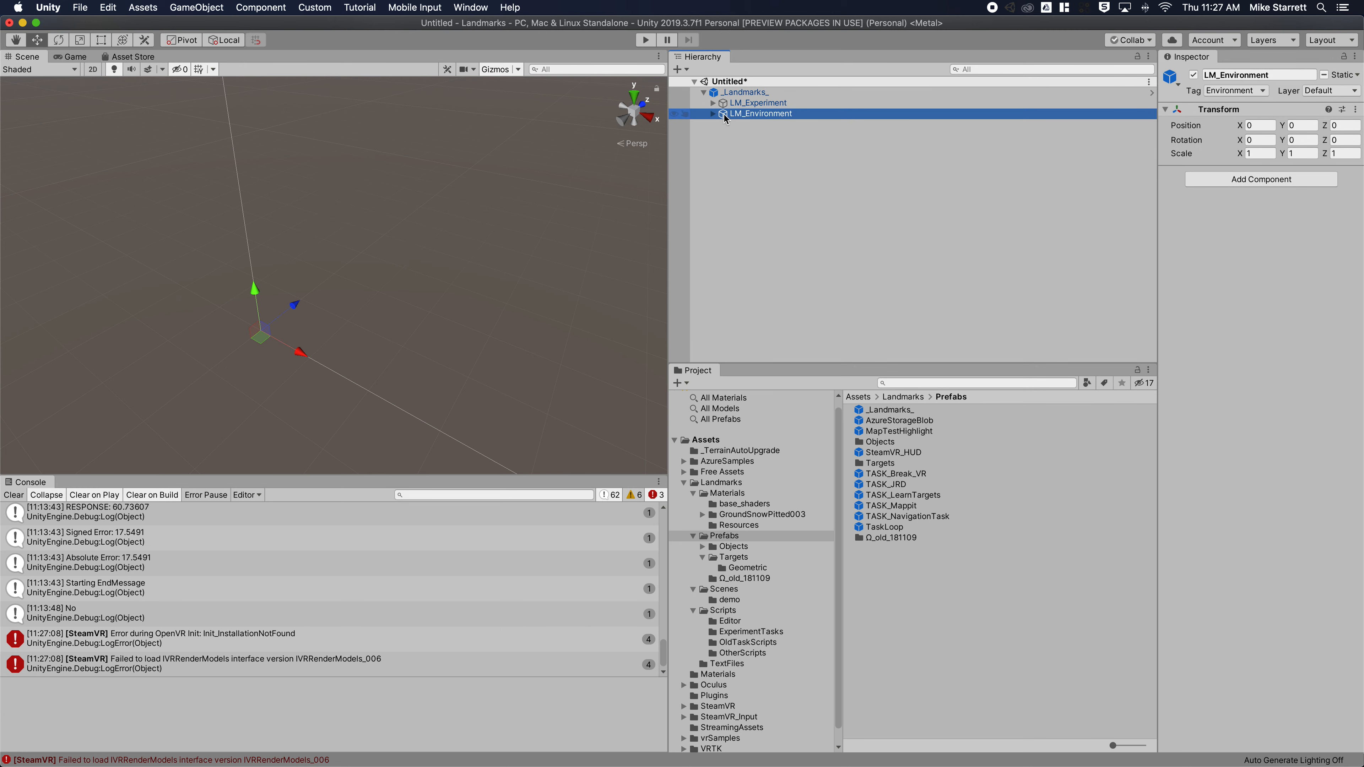
Expand LM_Environment and examine its Directional light, filler_props, TargetObjects, TargetLocations and NavigationStartingLocations children
left_click(712, 114)
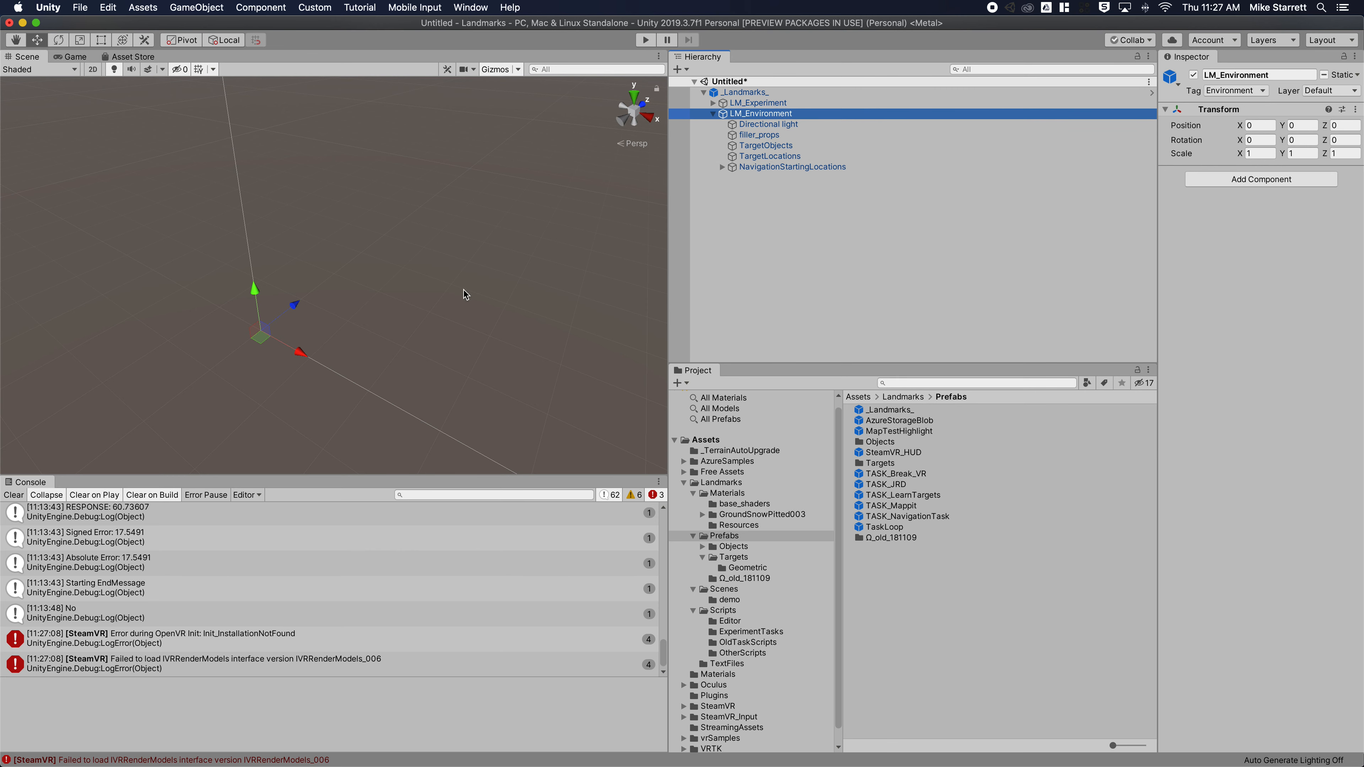
scroll(406, 273, "up", 5)
right_click_drag(406, 274, 289, 323)
scroll(440, 244, "up", 5)
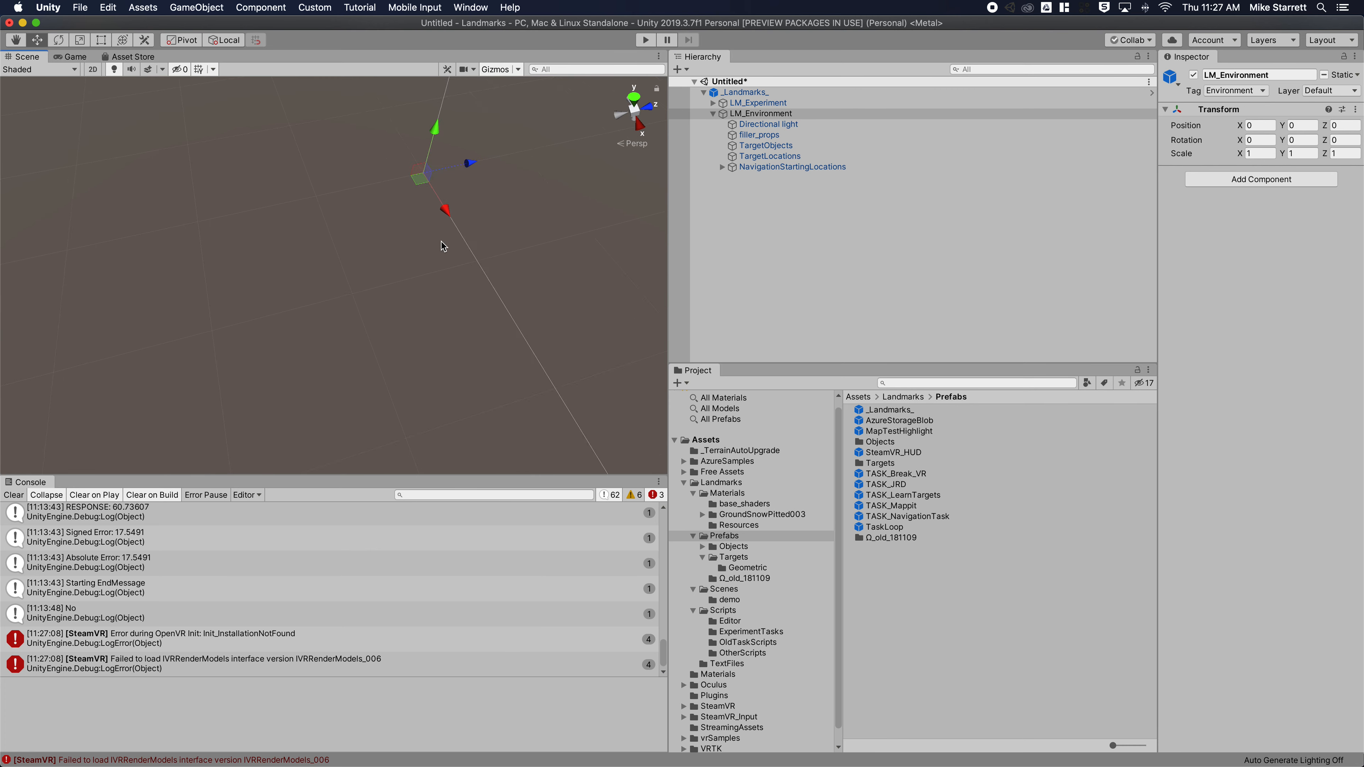
right_click_drag(438, 247, 558, 161)
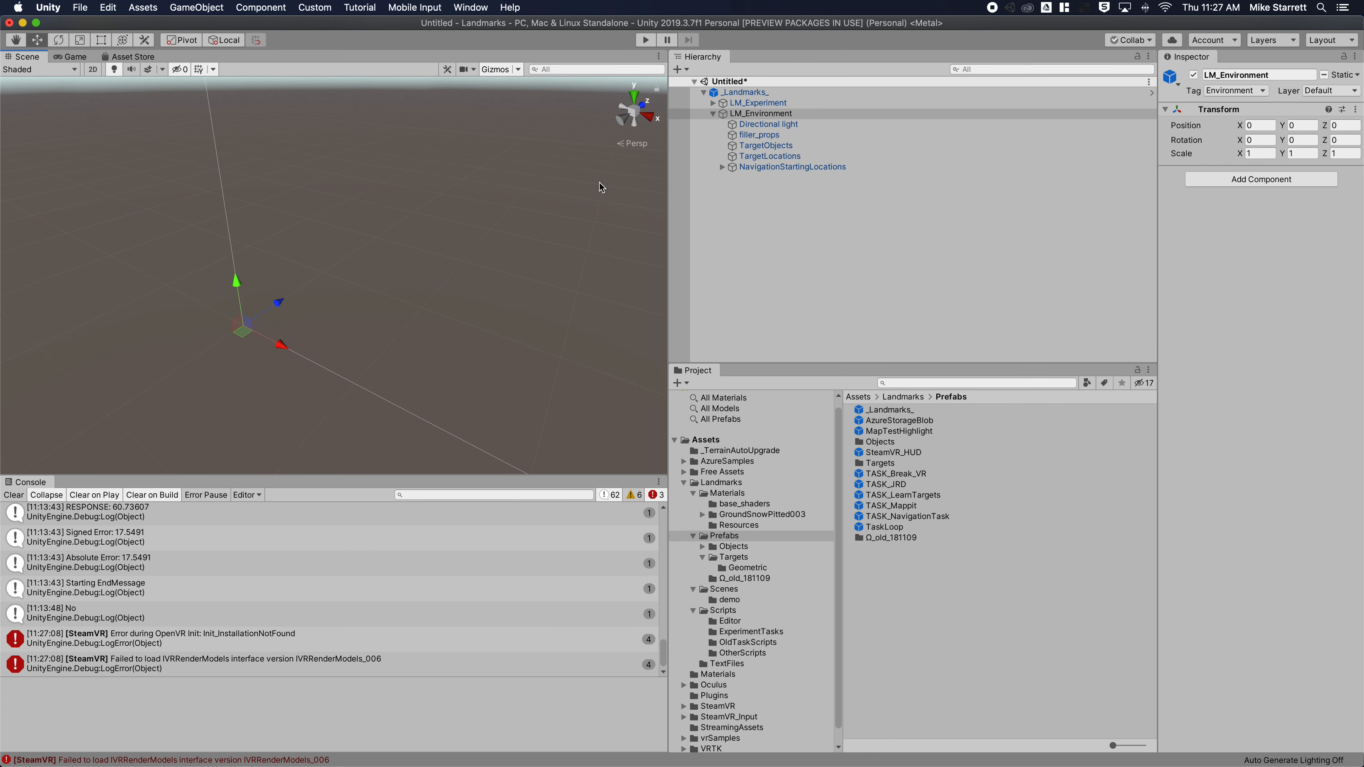
left_click(775, 124)
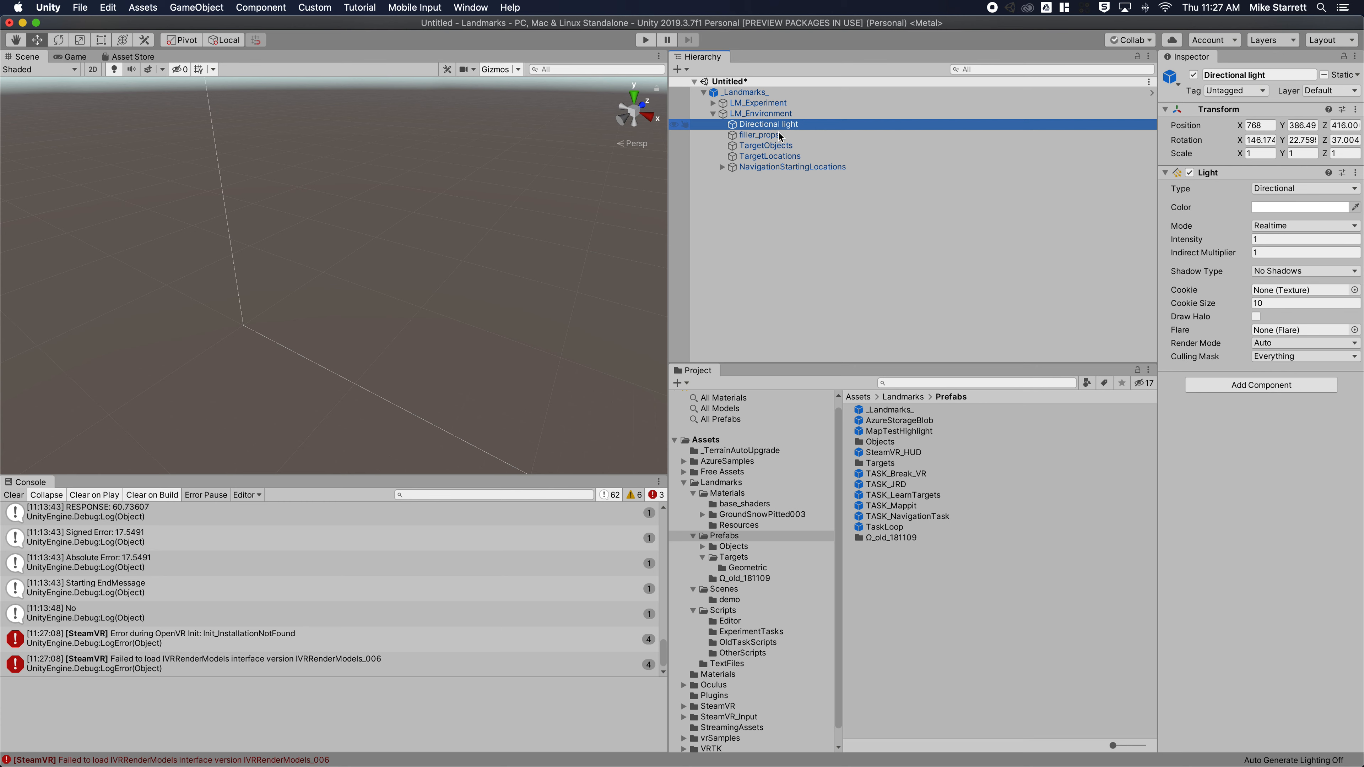
left_click(773, 139)
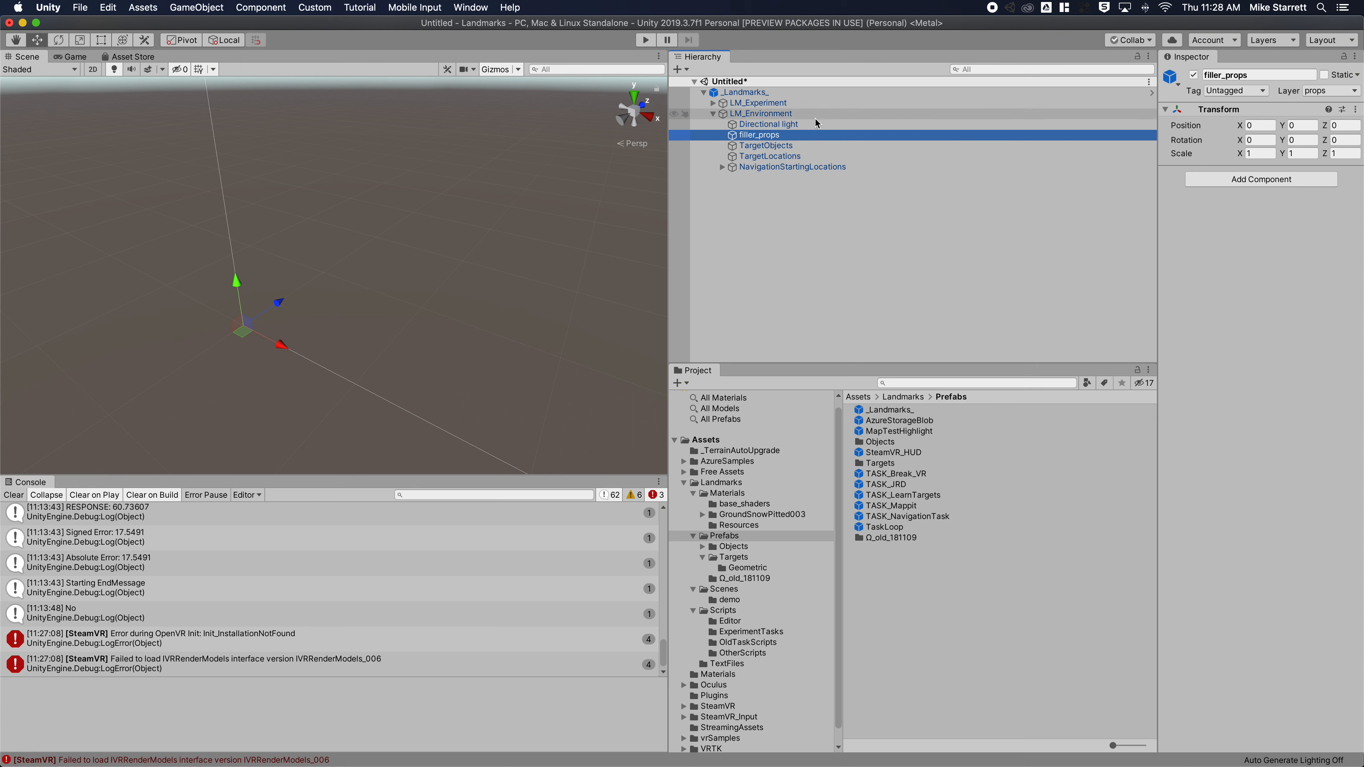
left_click(782, 148)
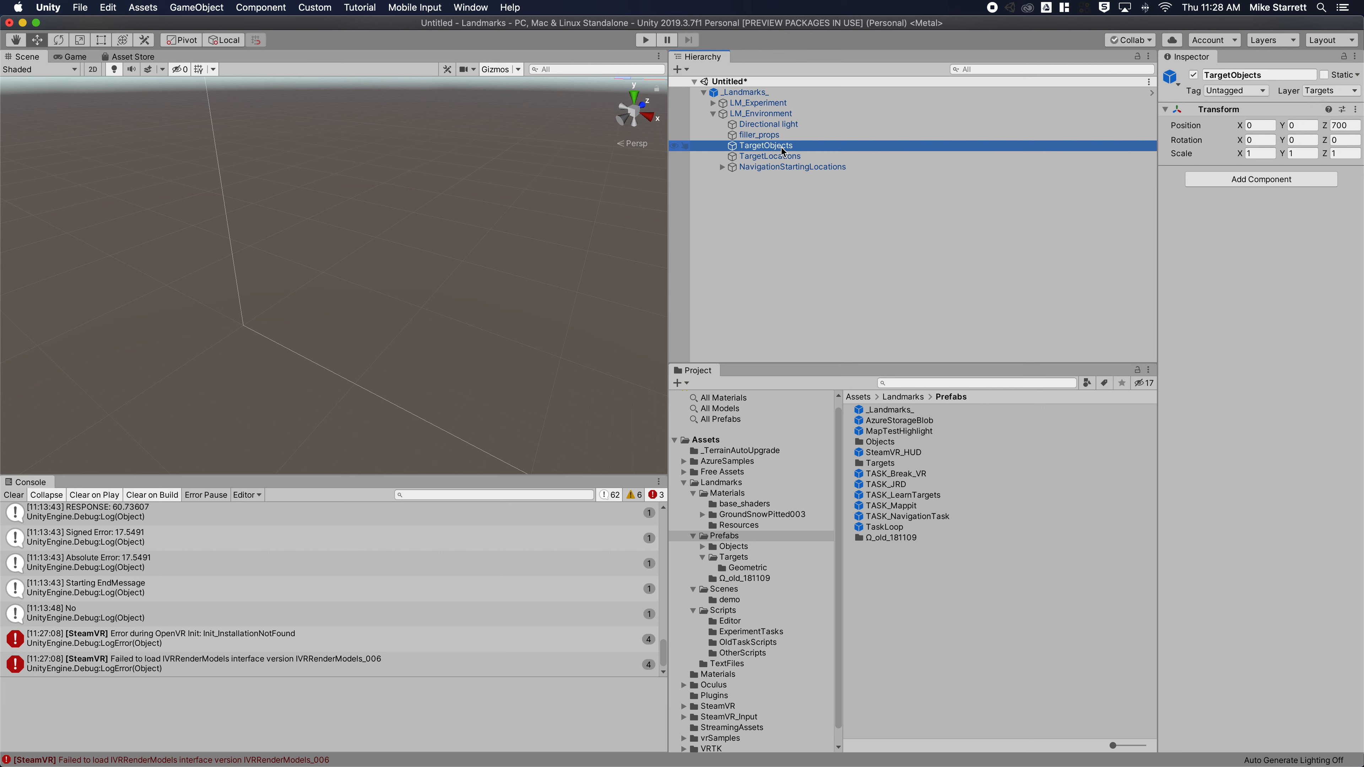
left_click(784, 156)
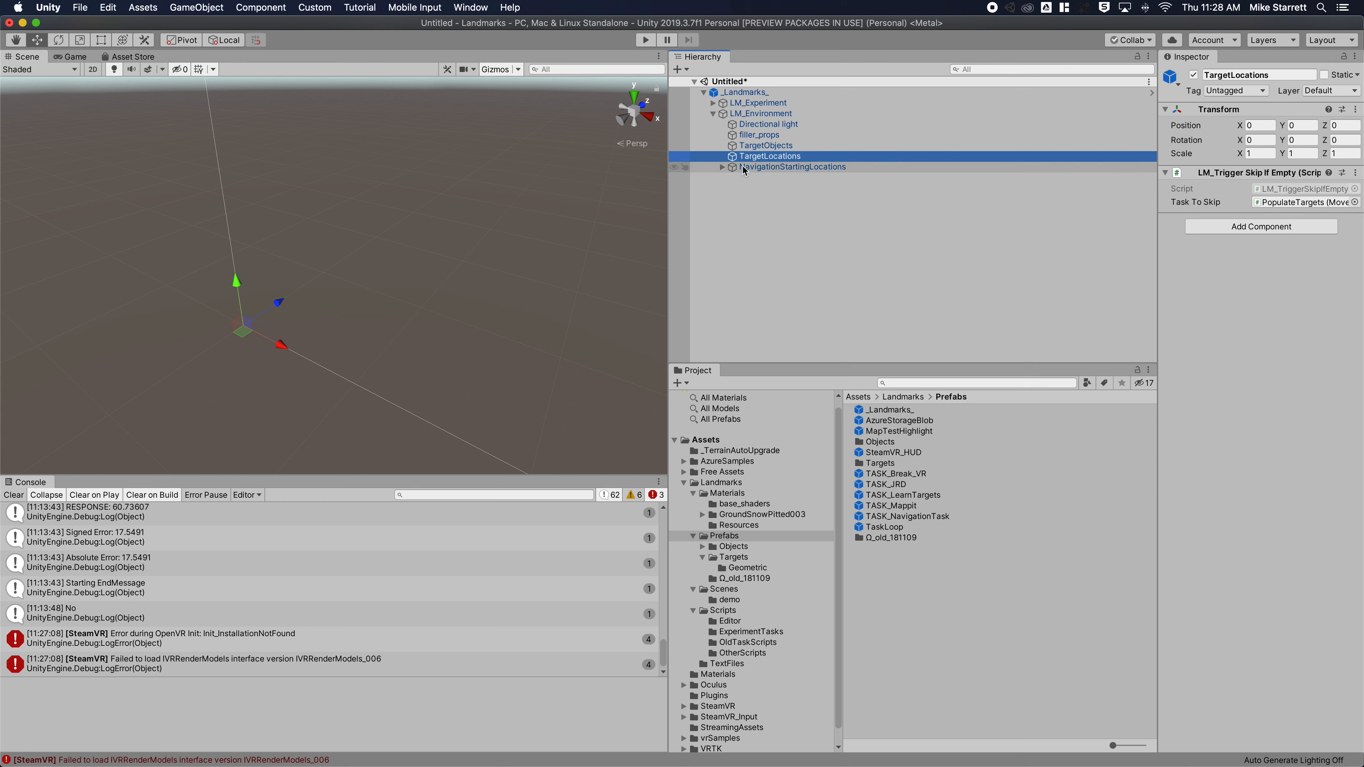
left_click(721, 167)
left_click(722, 167)
left_click(746, 169)
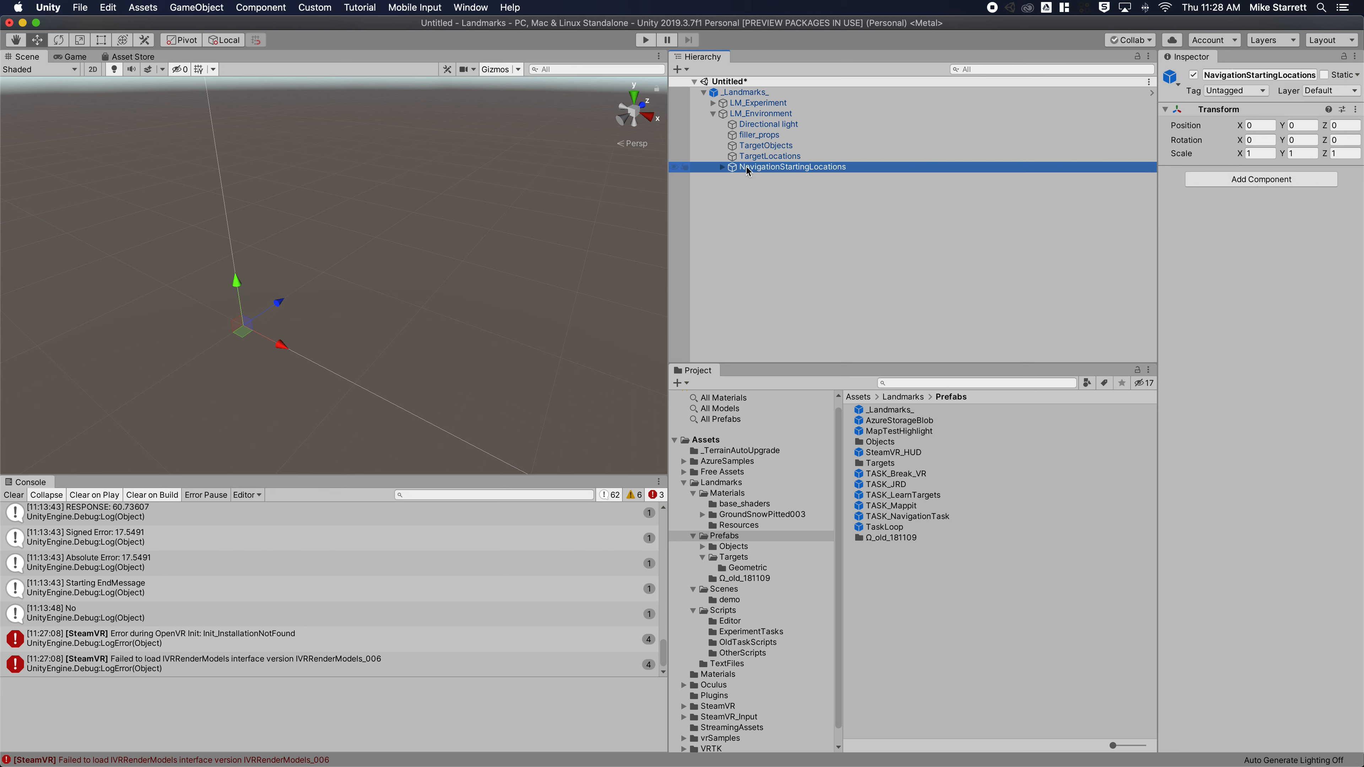
left_click(722, 167)
left_click(722, 167)
Create a 3D cube as a child of the filler_props object
left_click(754, 135)
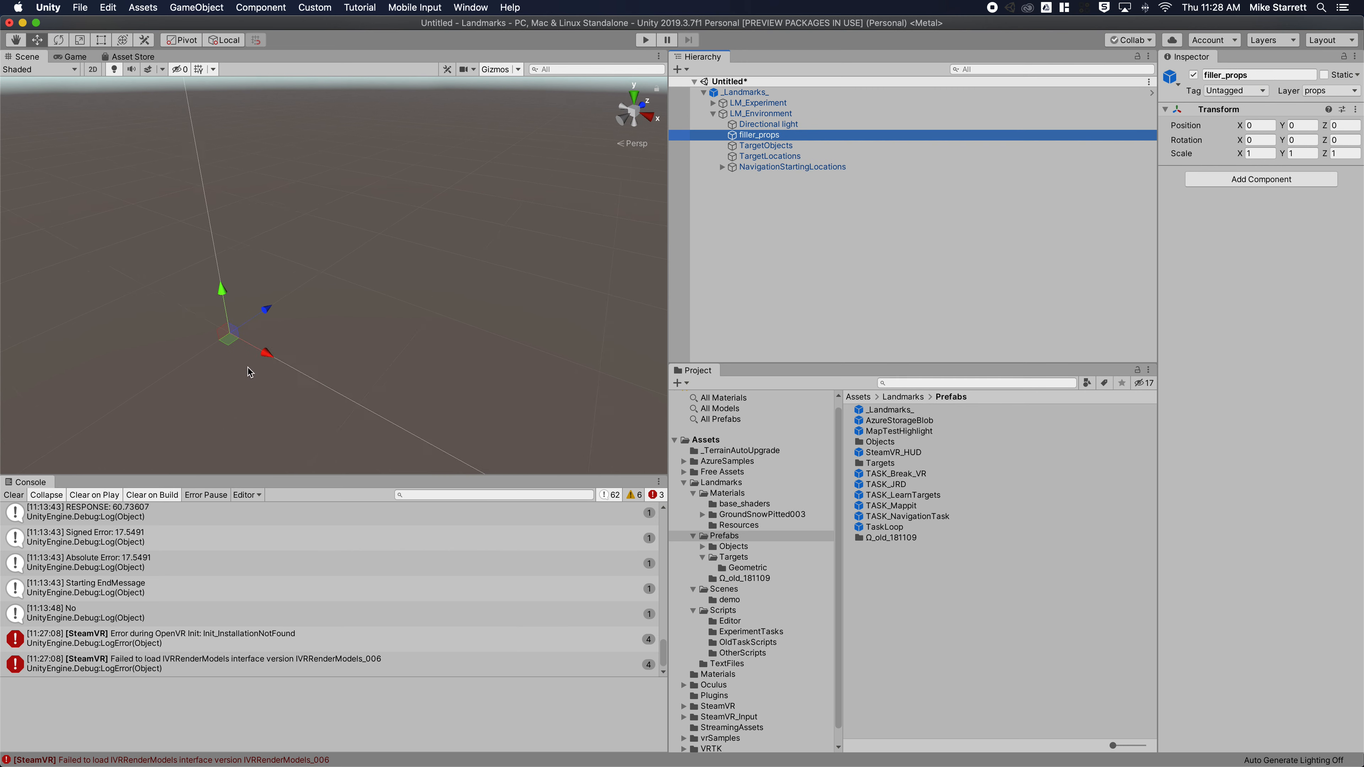
left_click_drag(481, 243, 506, 219, "alt")
left_click_drag(326, 281, 581, 214, "alt")
left_click_drag(192, 386, 364, 386, "alt")
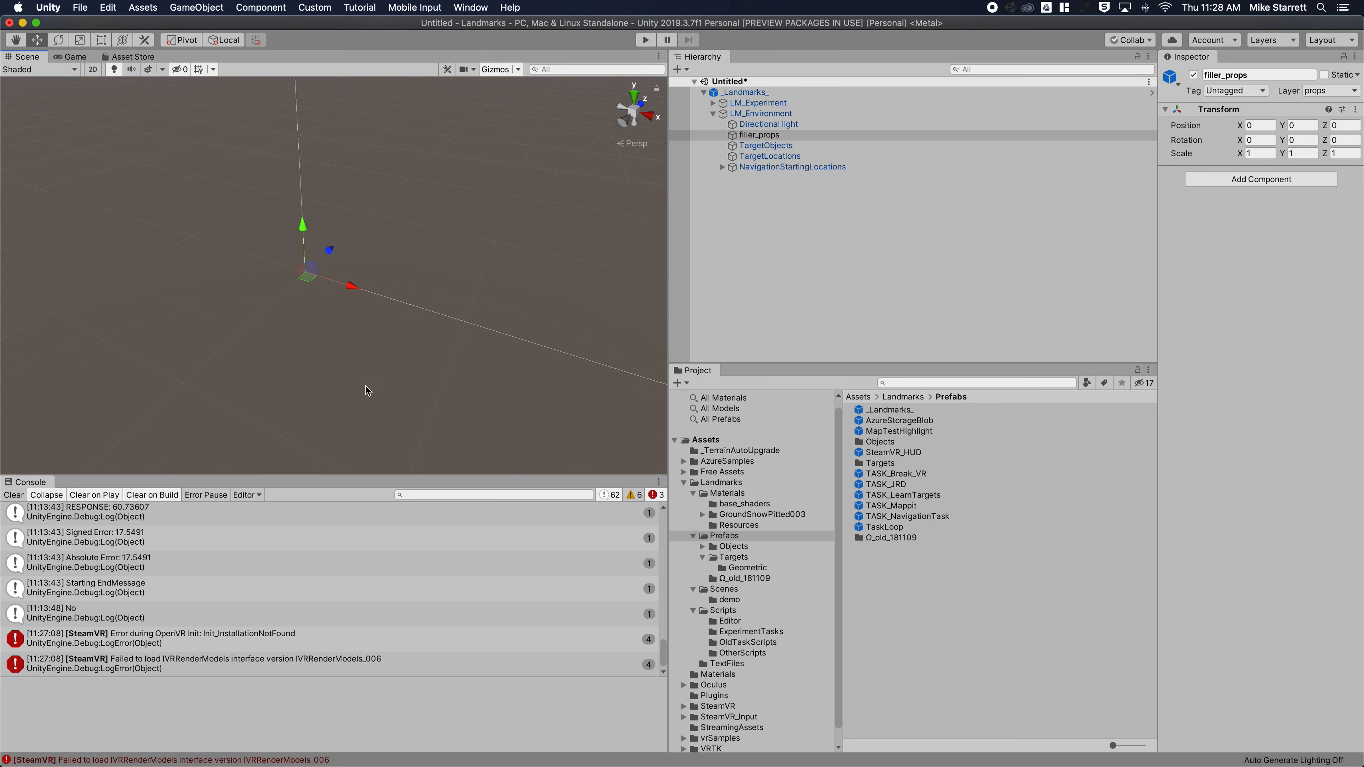
right_click(764, 135)
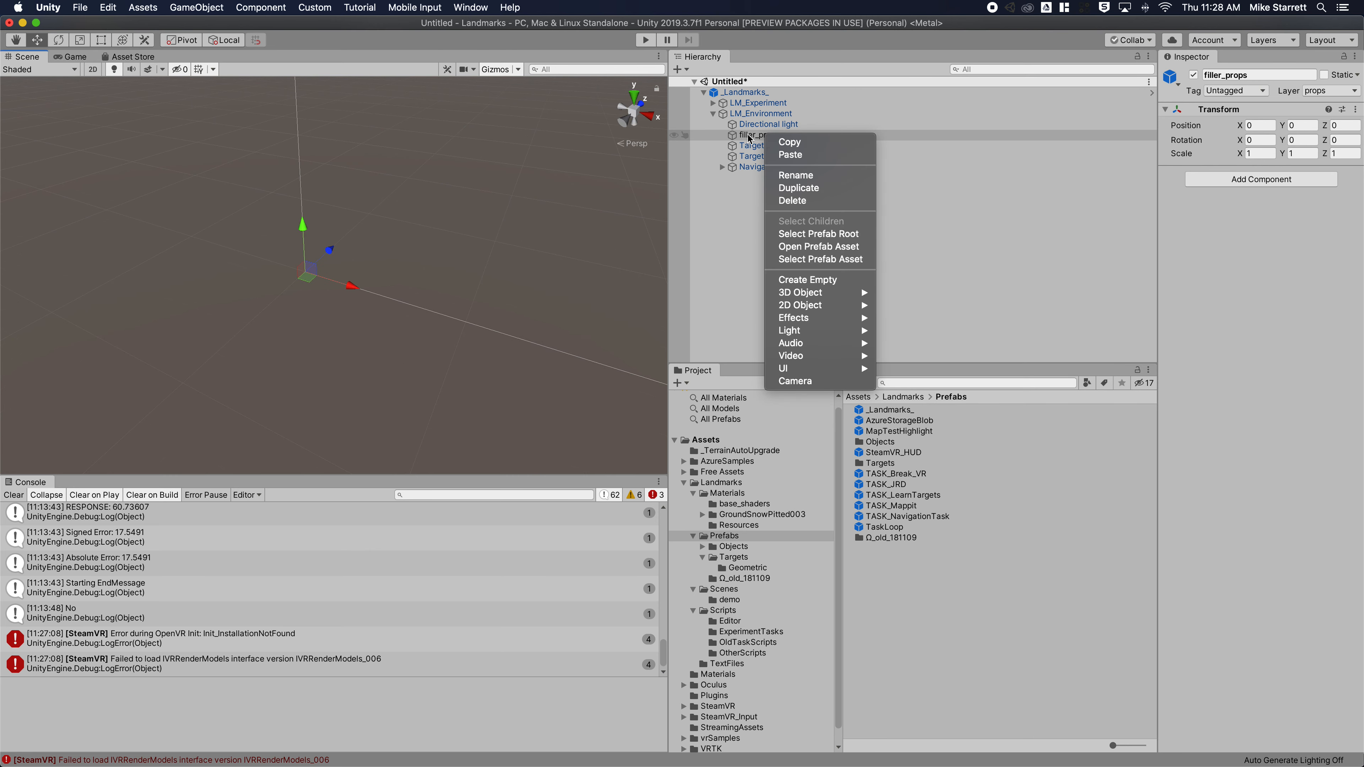
mouse_move(832, 295)
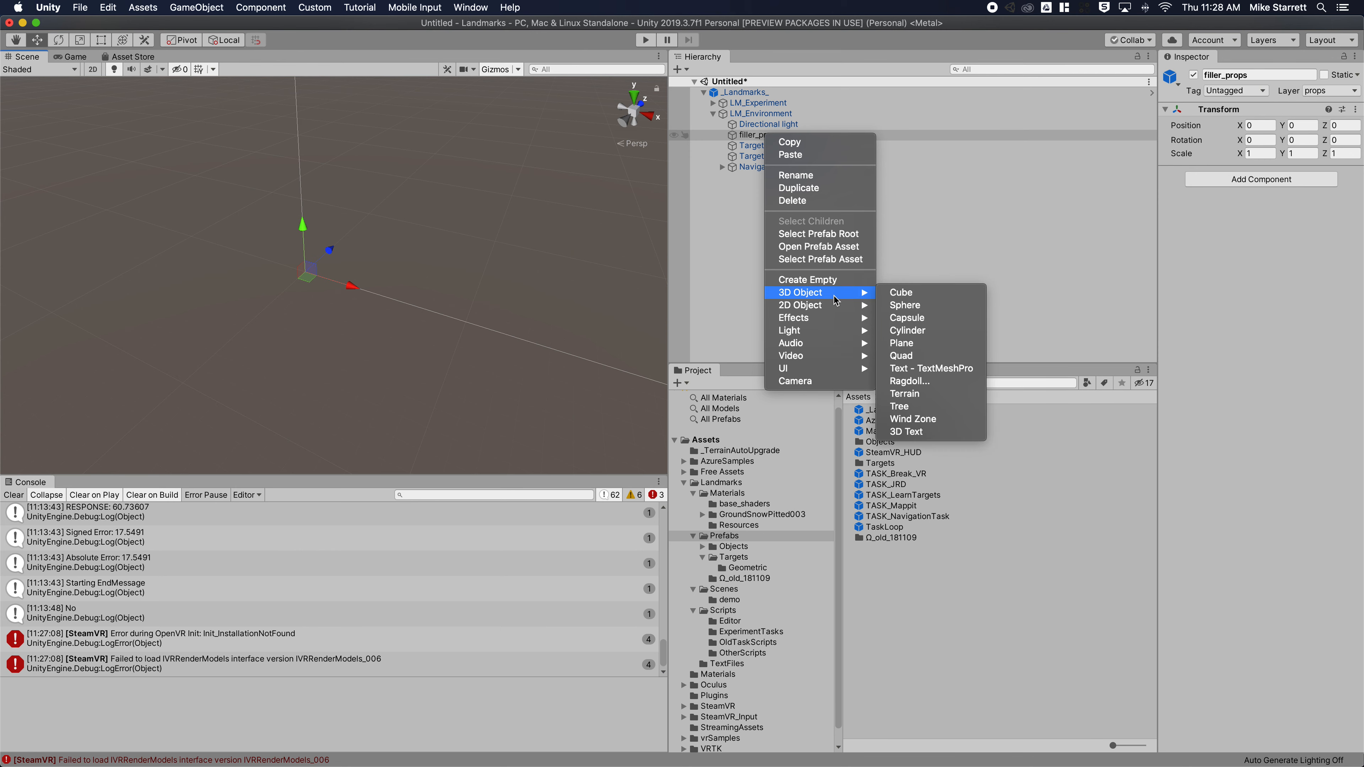
left_click(916, 295)
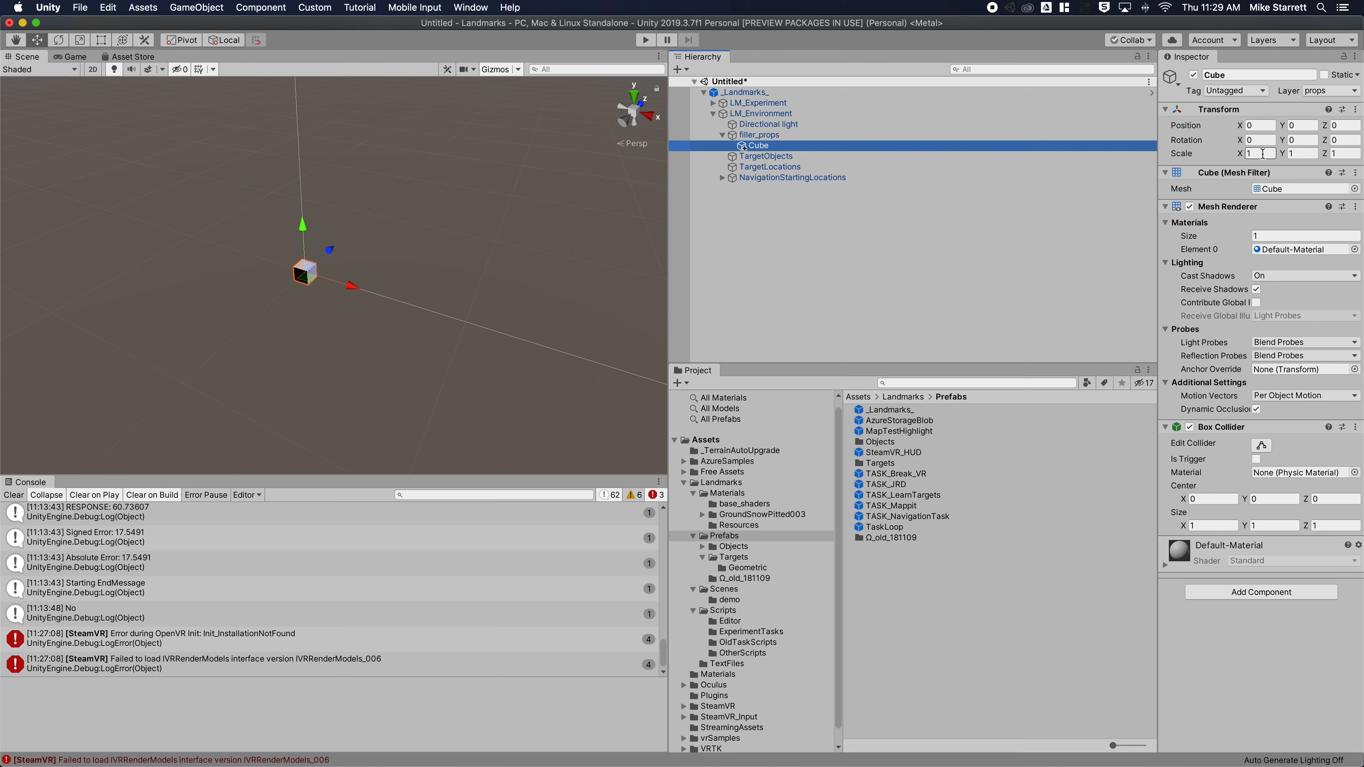
Set the cube's scale to X 50, Y 0.1 and Z 50 to form a flat floor
left_click(1301, 153)
type(".1")
key("shift+Tab")
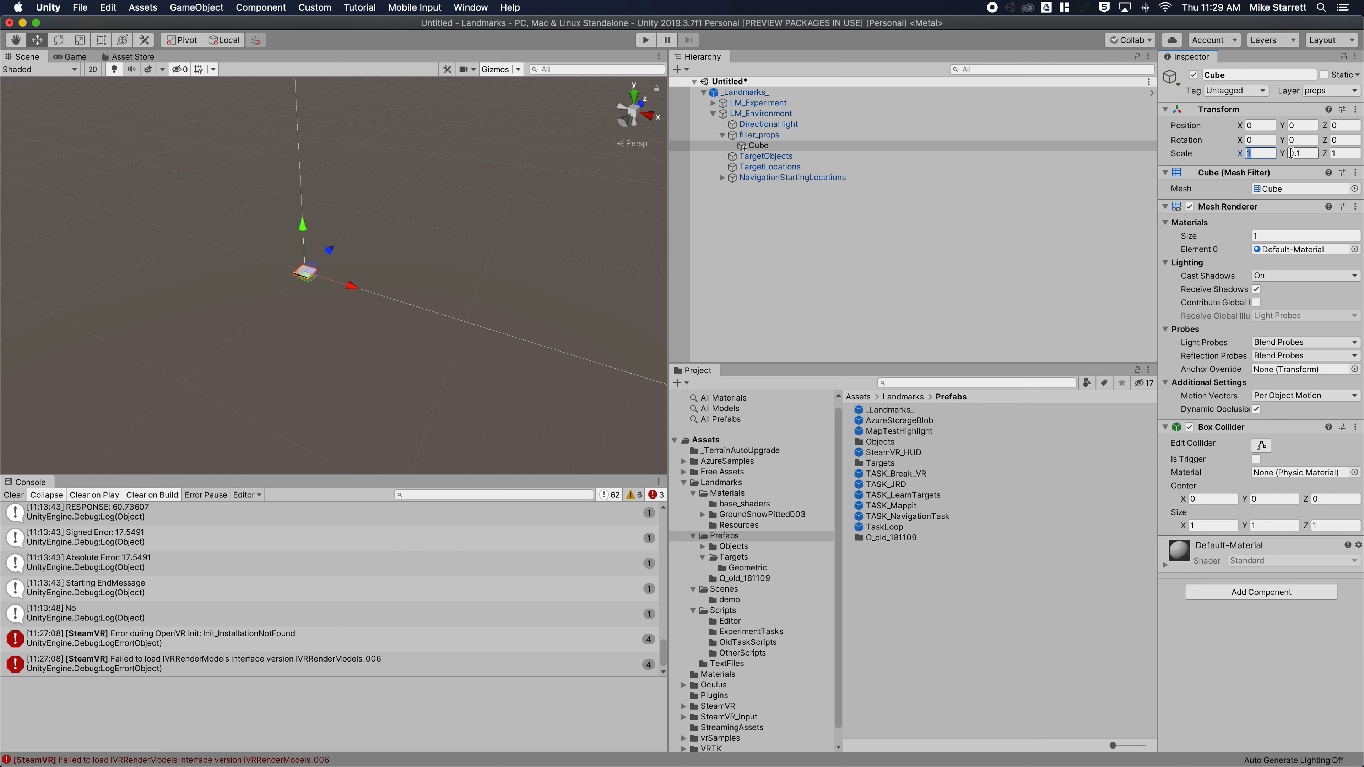
type("50")
key("Tab")
key("Tab")
type("50")
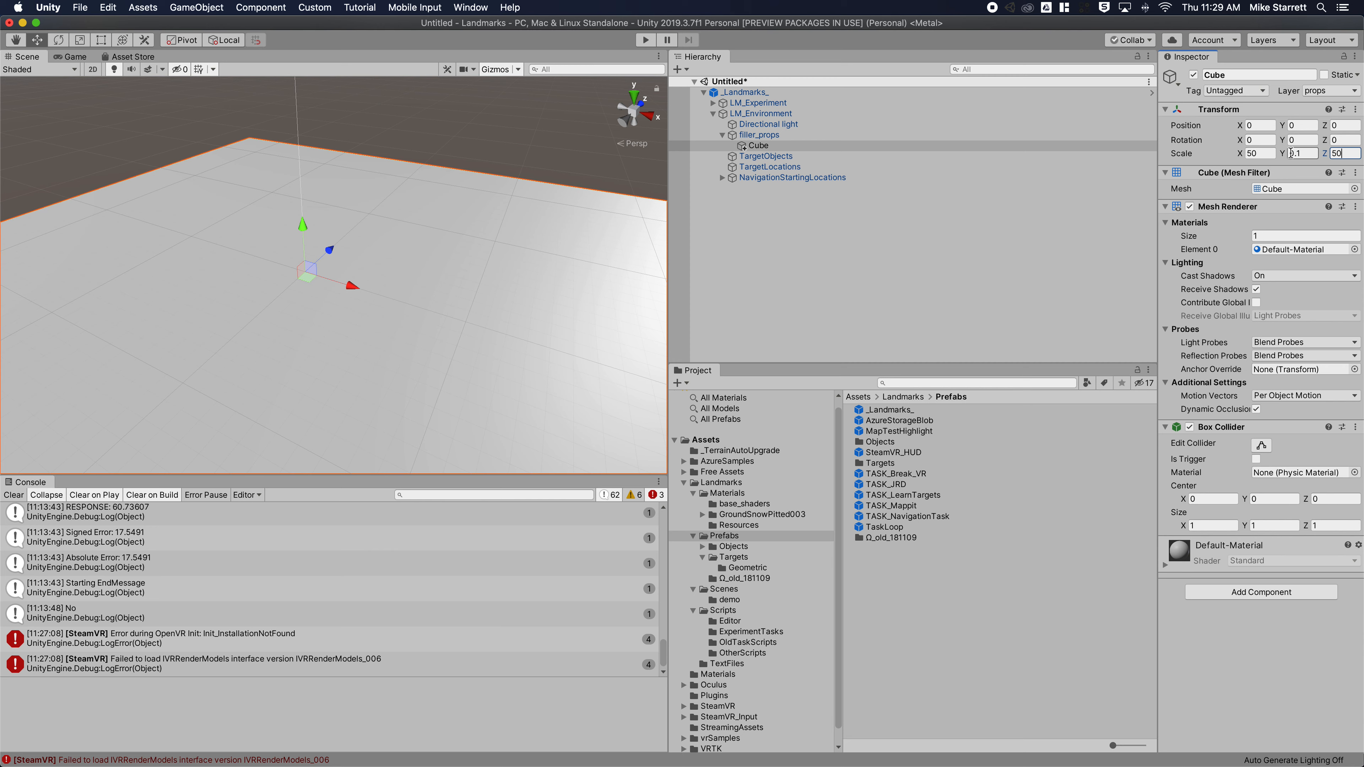
Collapse the Landmarks folder in the project's asset tree
scroll(262, 366, "down", 5)
middle_click_drag(302, 384, 278, 283)
scroll(306, 238, "down", 3)
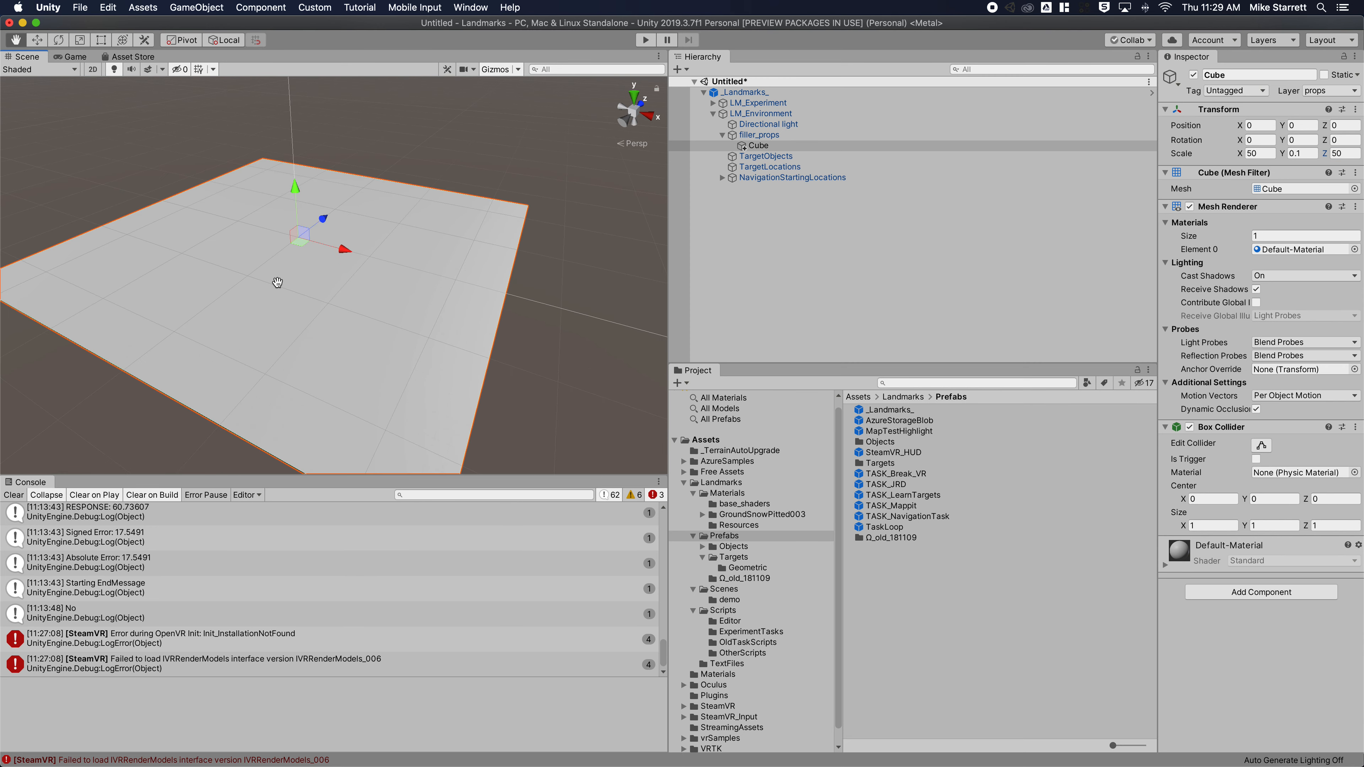
left_click_drag(338, 271, 432, 293, "alt")
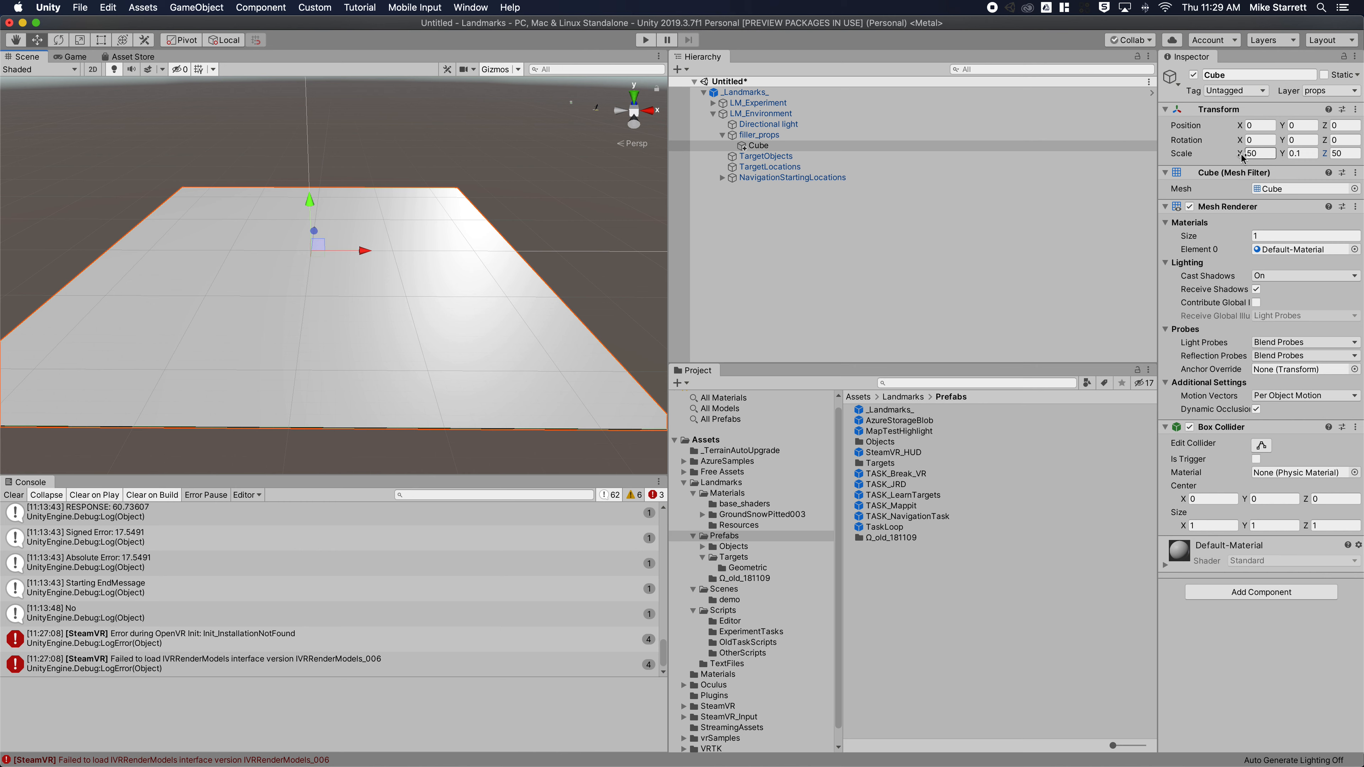
left_click(1256, 155)
scroll(317, 430, "down", 3)
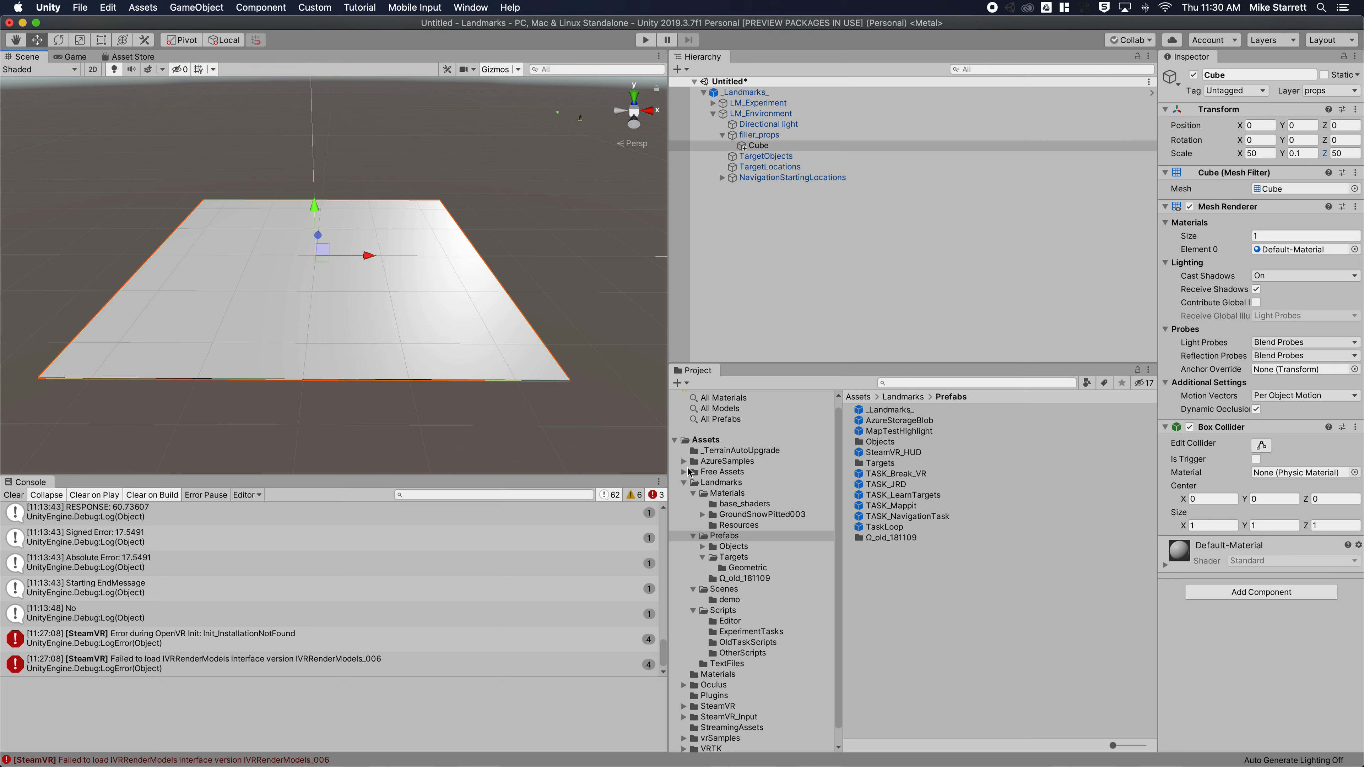
left_click(684, 482)
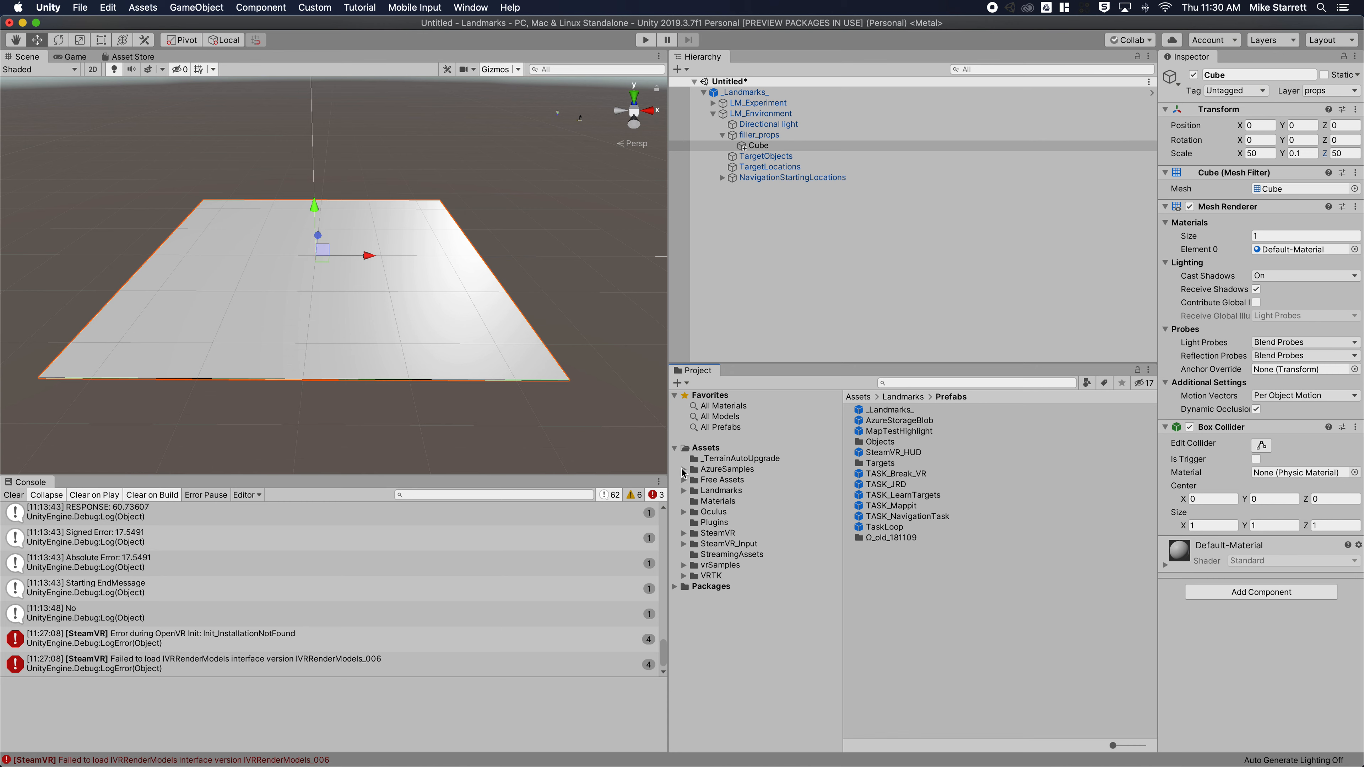
scroll(426, 333, "up", 3)
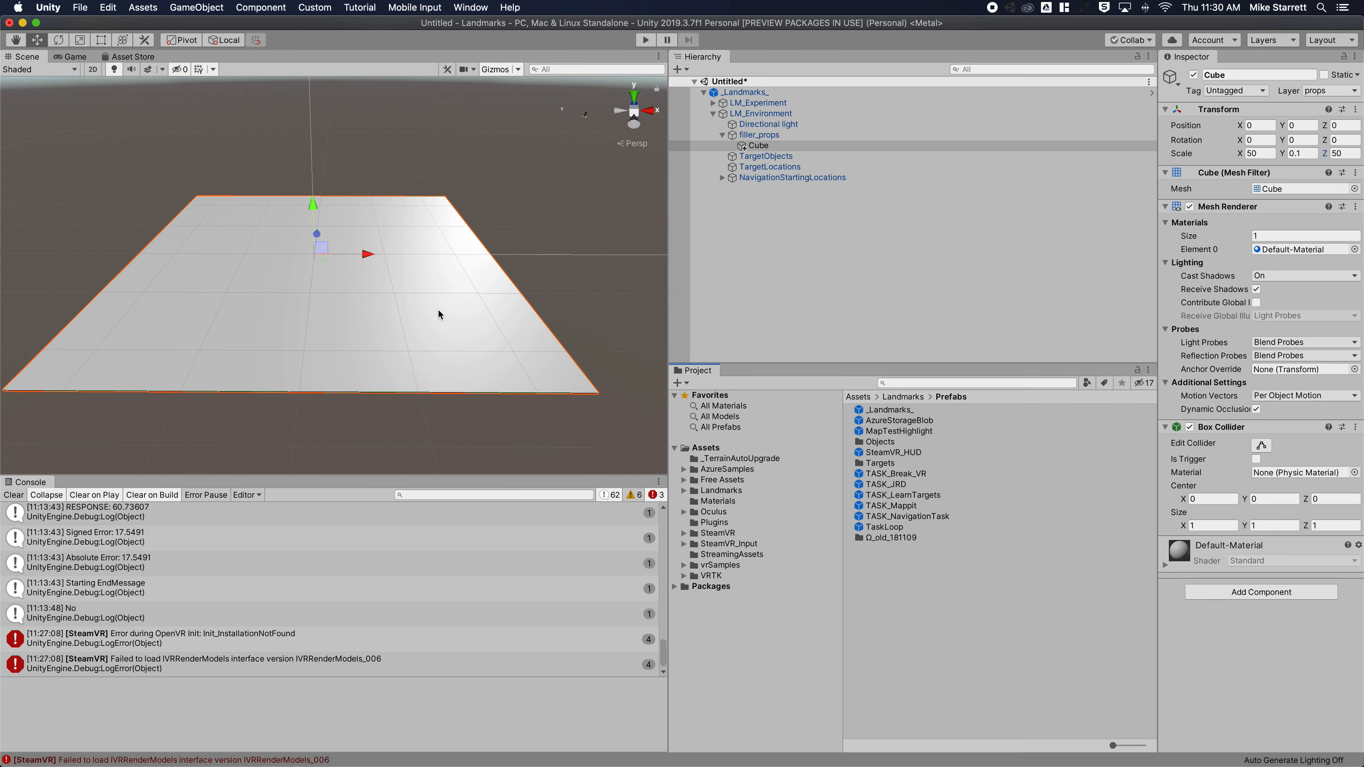
Create a second 3D cube as a child of the filler_props object
scroll(453, 326, "down", 1)
scroll(398, 442, "down", 2)
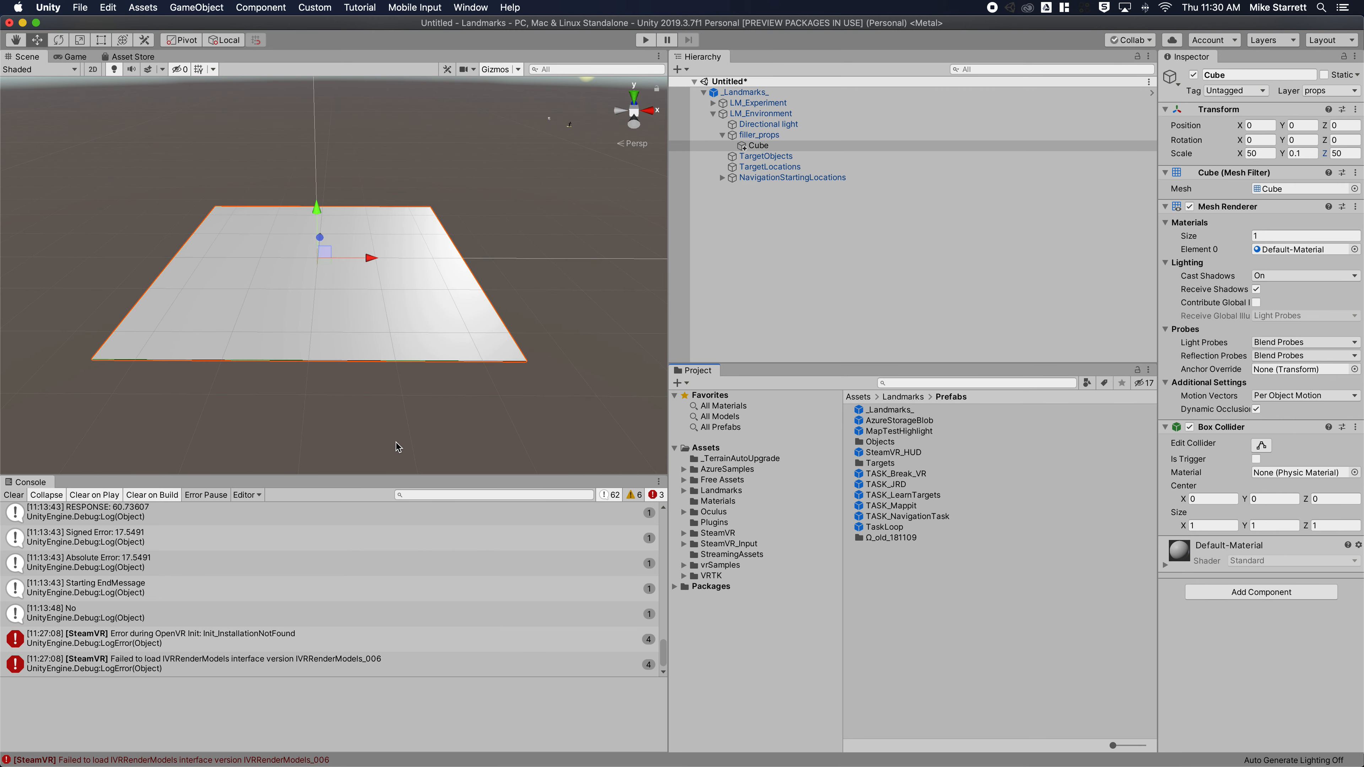
left_click(367, 418)
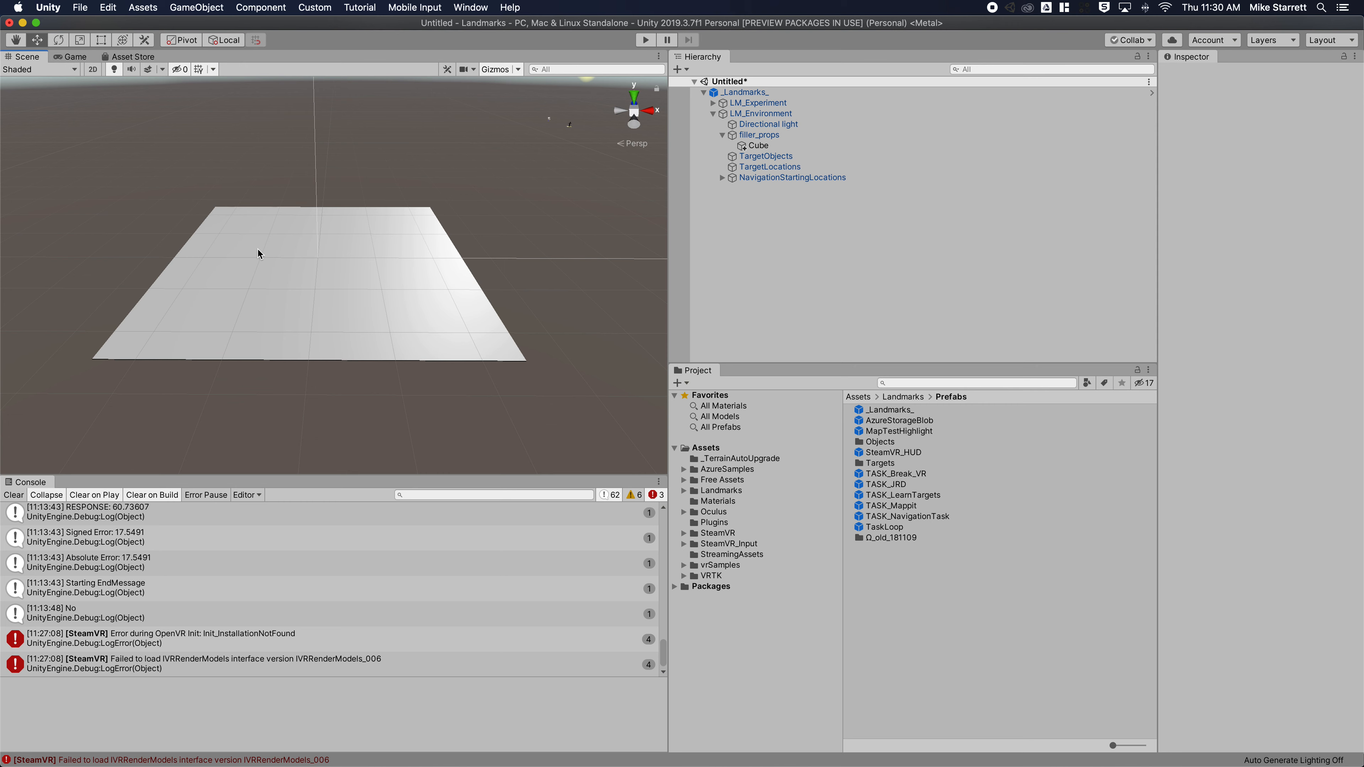
left_click(761, 138)
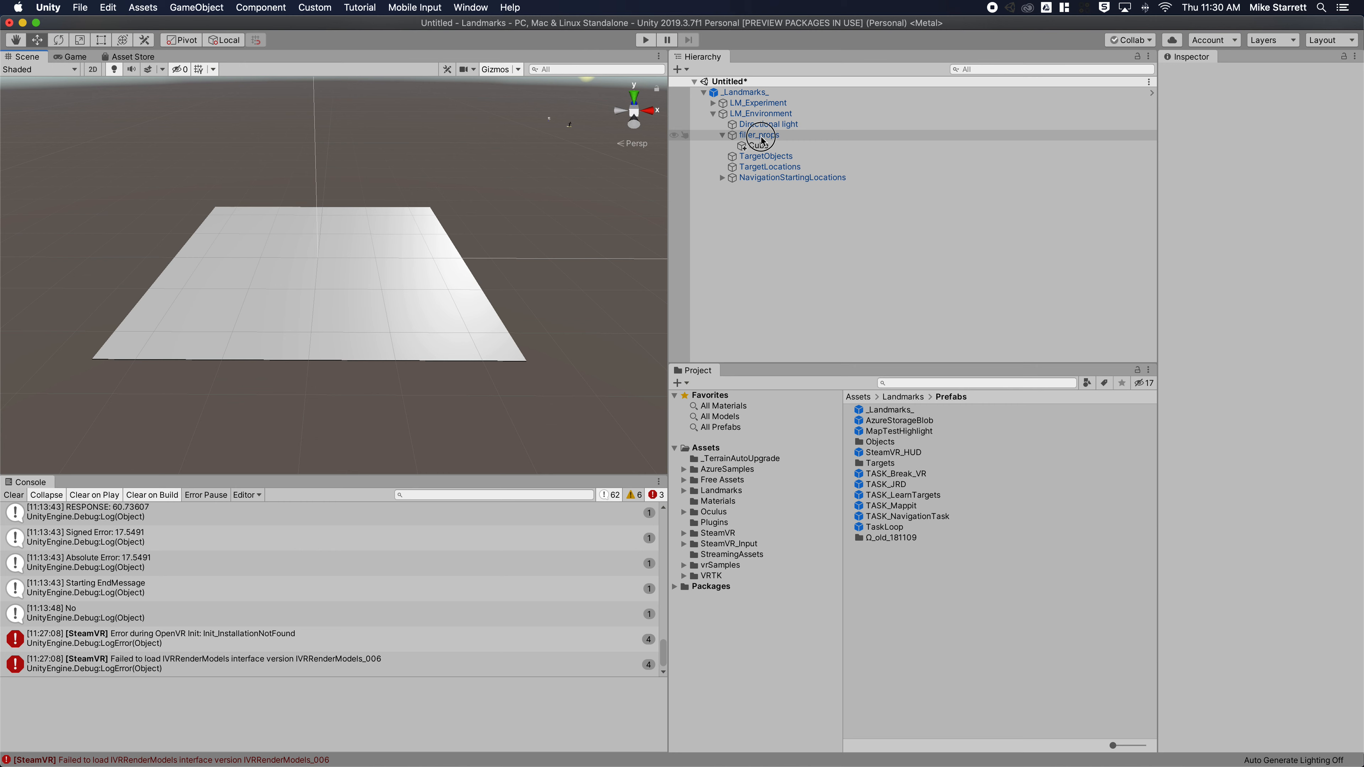
right_click(759, 138)
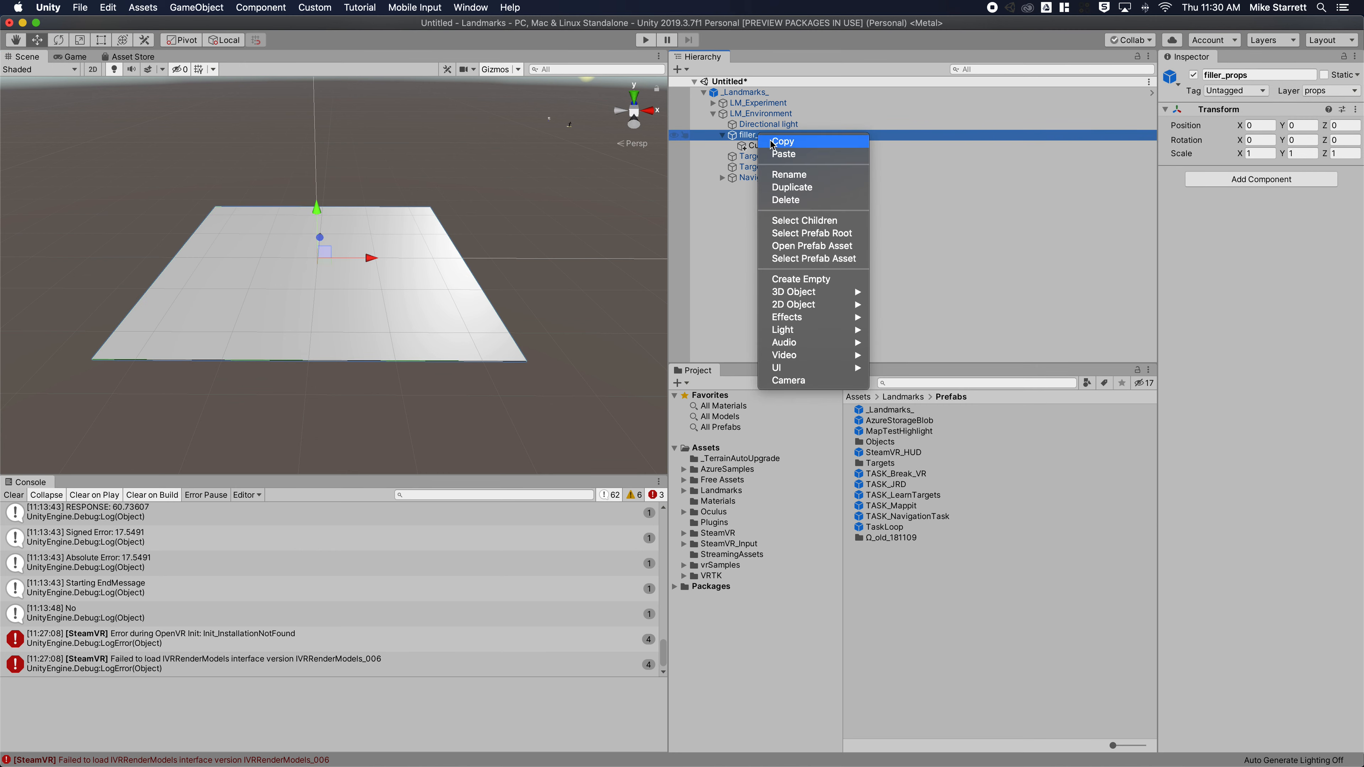
mouse_move(811, 294)
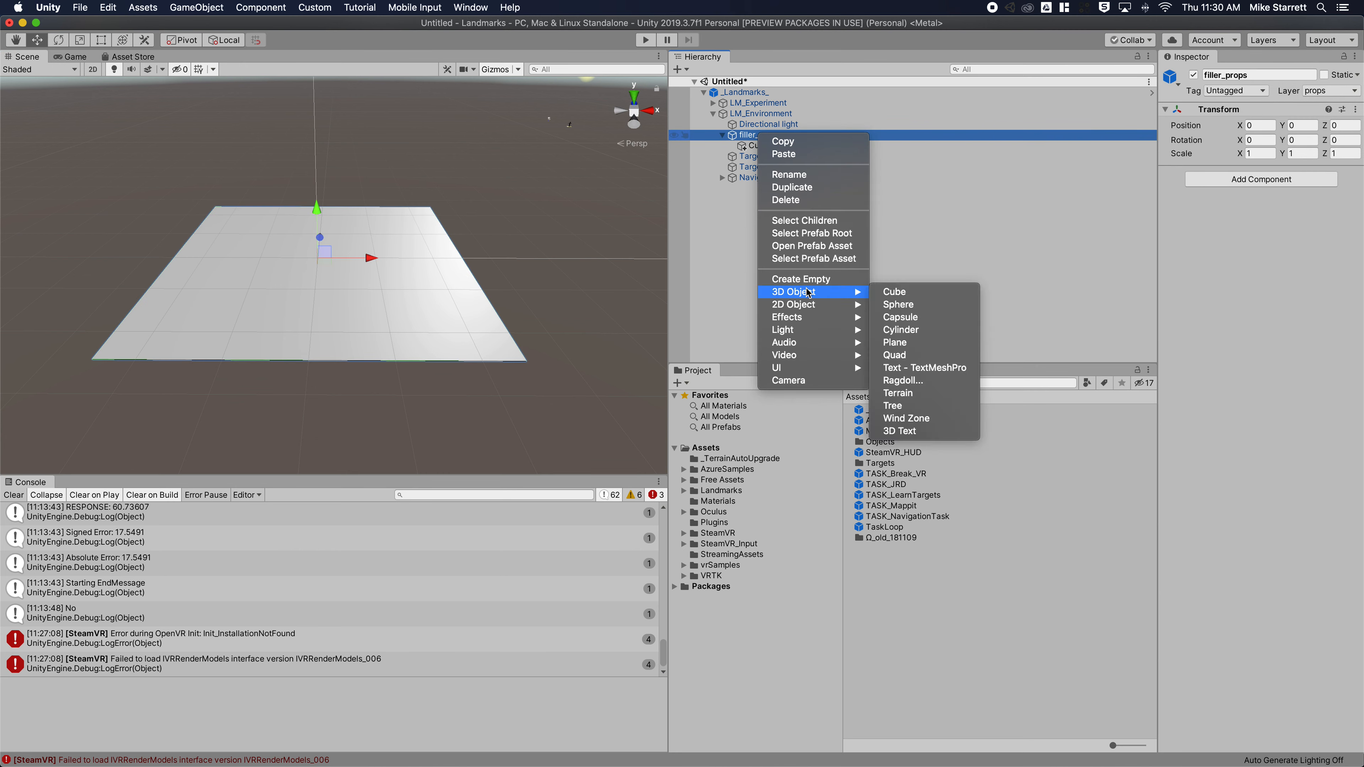
left_click(892, 296)
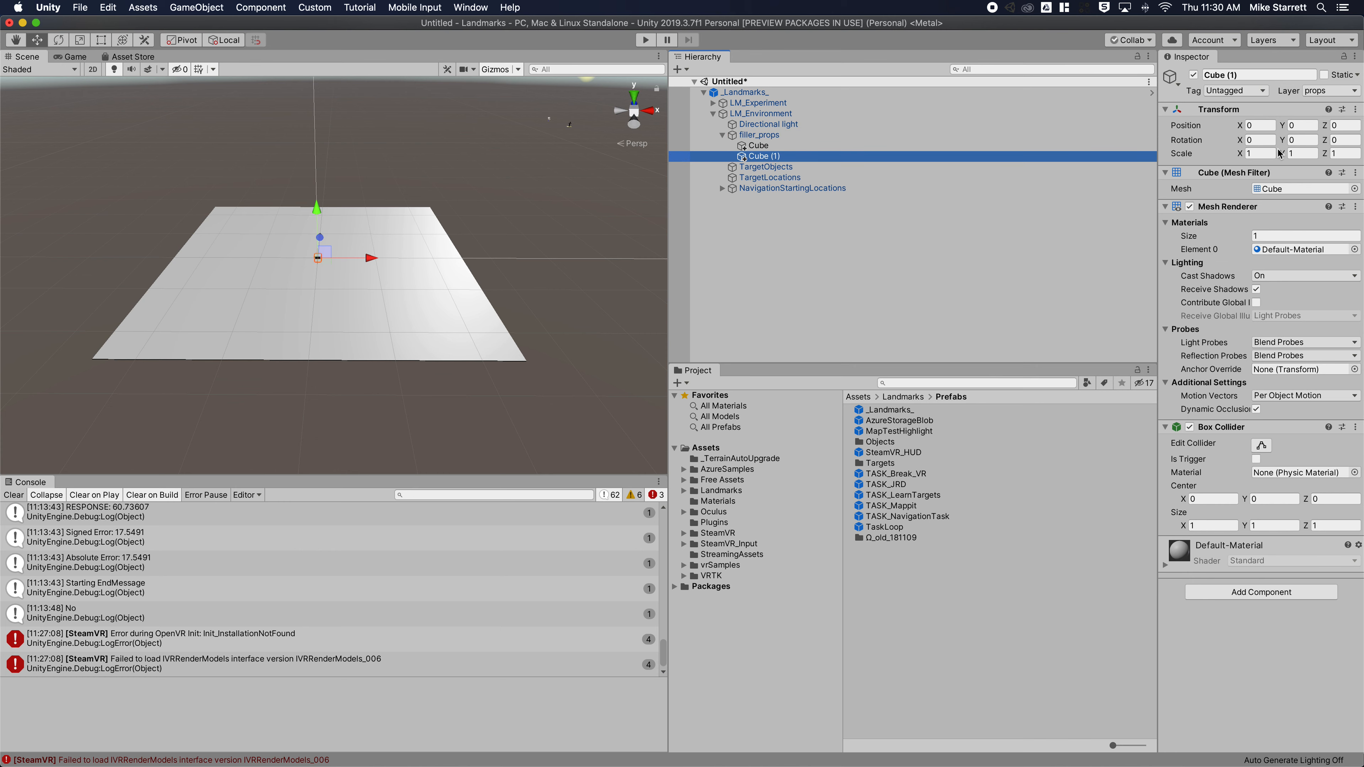
Set the new cube's scale to X 50, Y 5 and Z 0.1 and its Y position to 2.5 to form an upright wall
left_click(1259, 153)
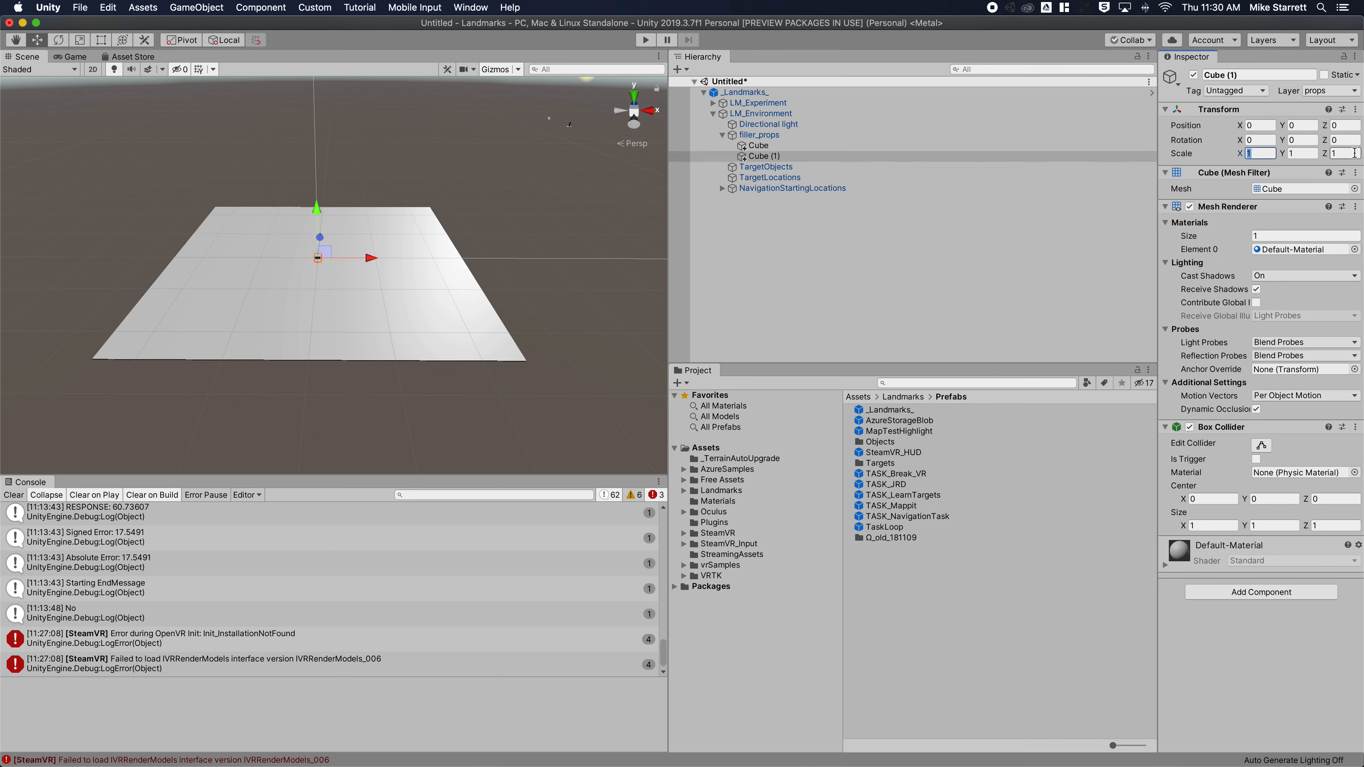
type("50")
key("BackSpace")
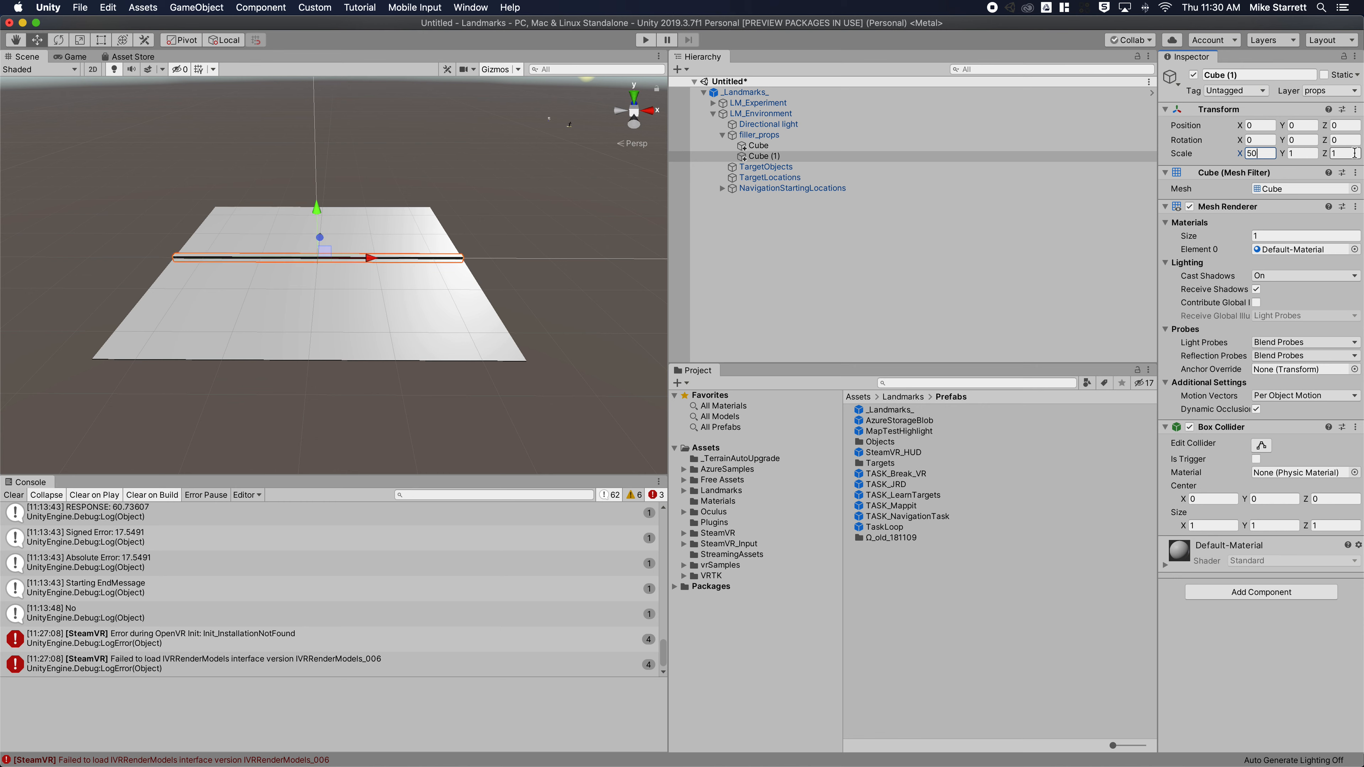
key("Tab")
type("5")
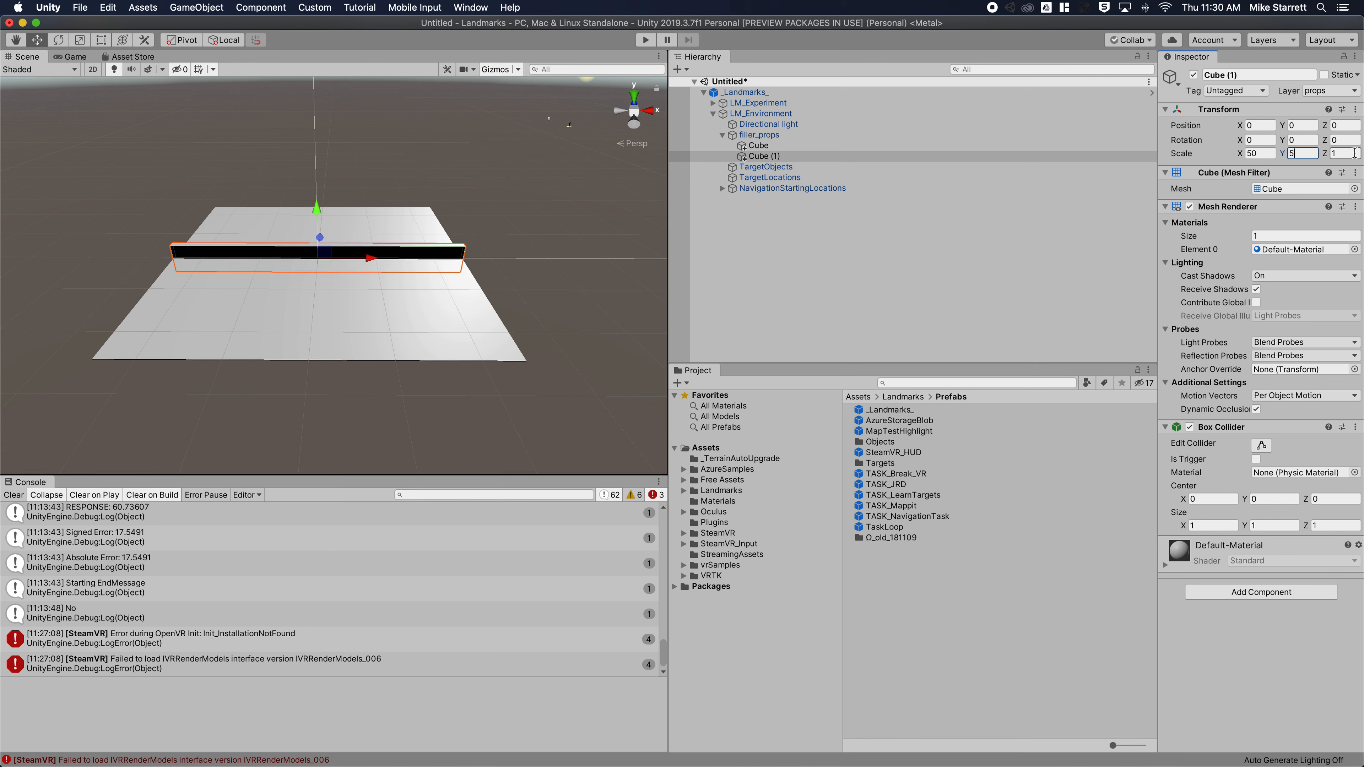
key("Tab")
type(".1")
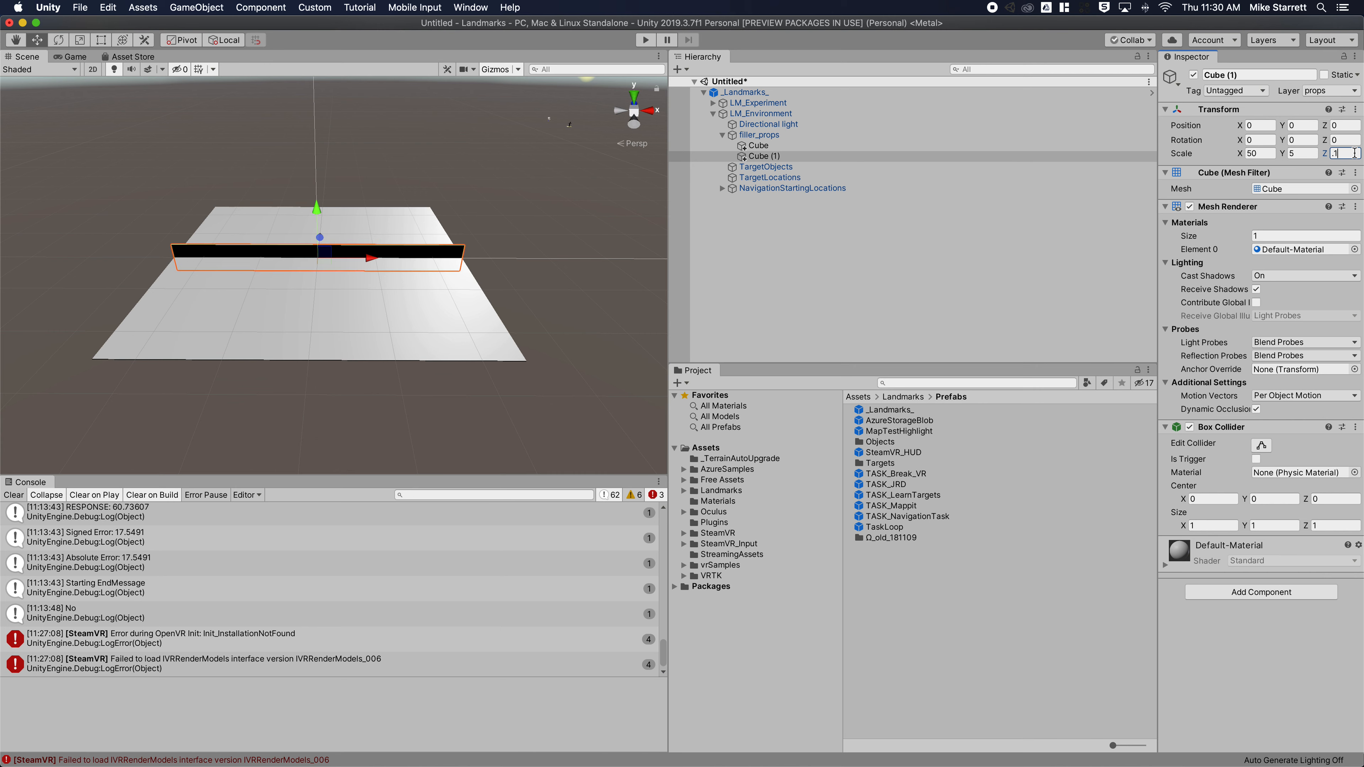
key("Return")
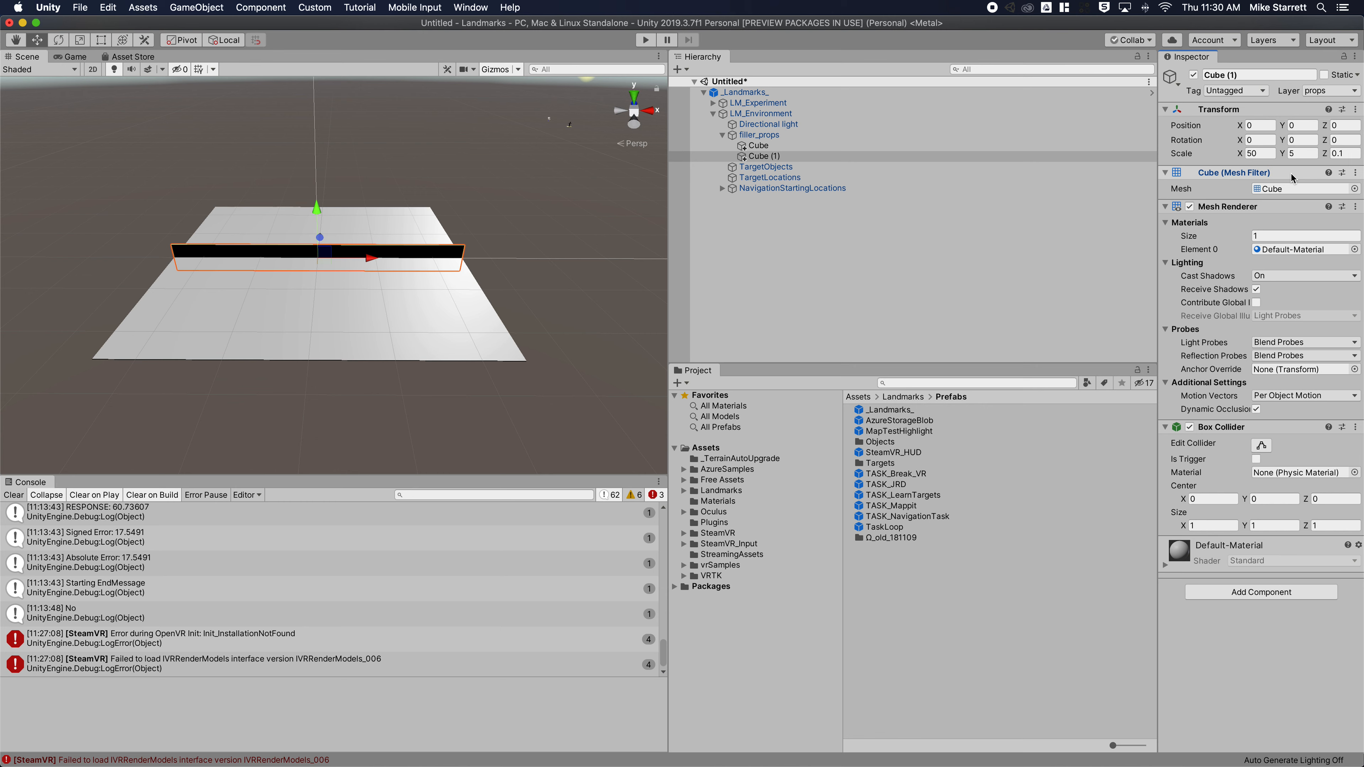
left_click(1293, 127)
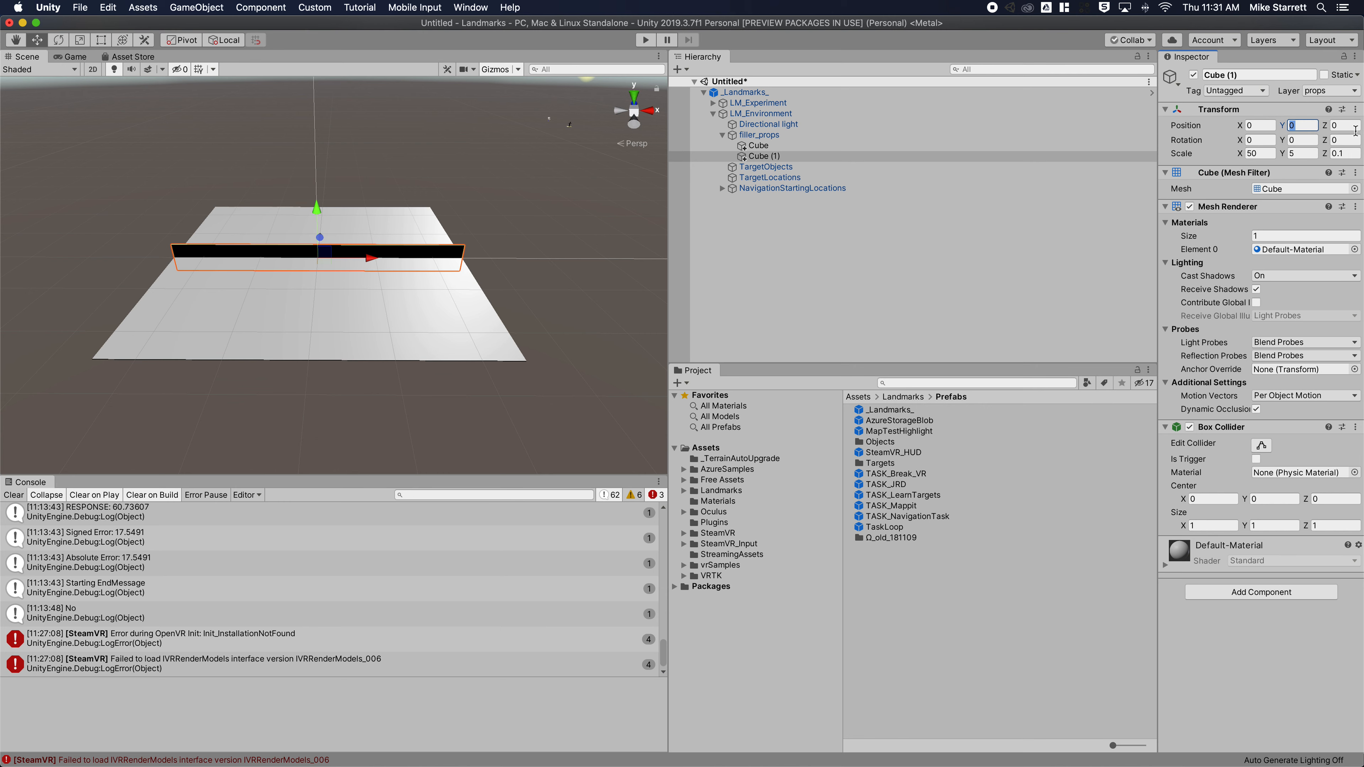
type("2.5")
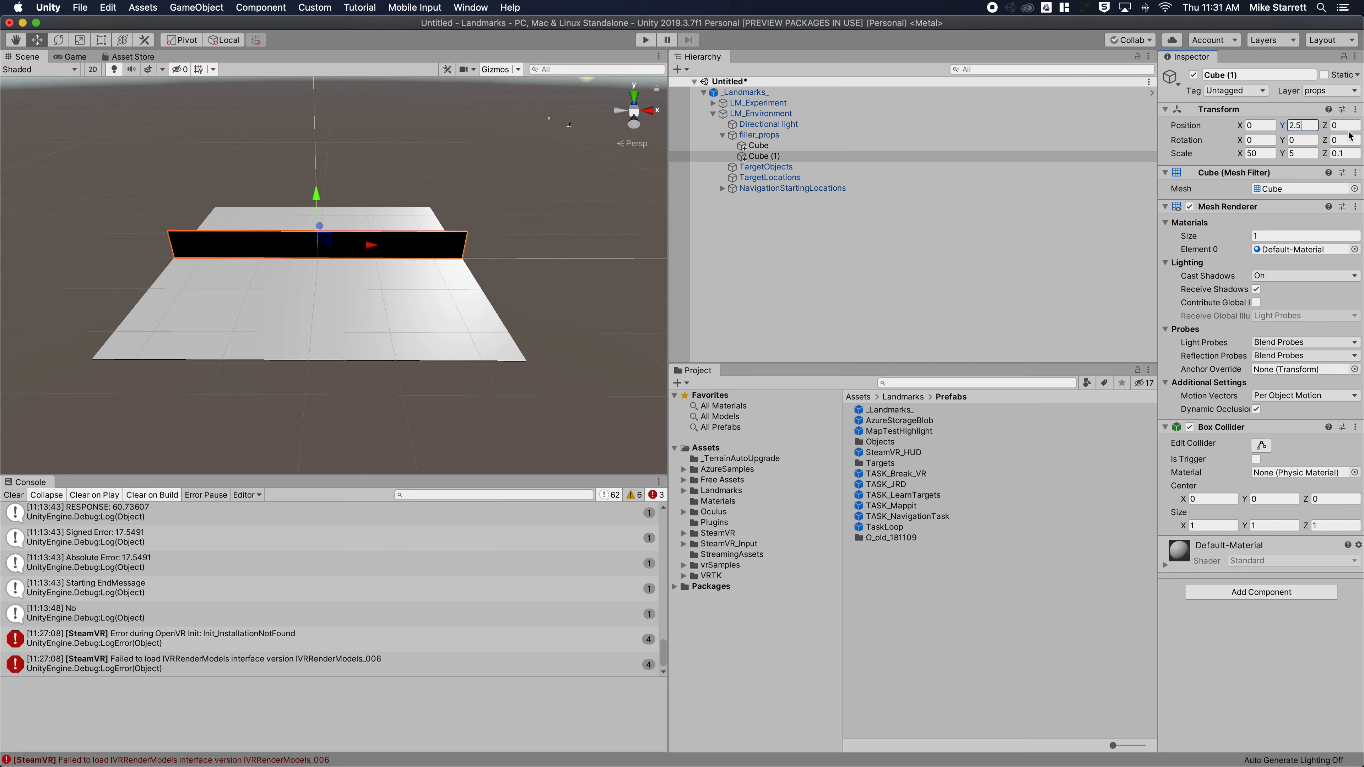
Vertex-snap the wall's bottom end corner to the floor's corner, placing the wall along the floor's edge at Y 2.45 and Z -25.05
scroll(526, 262, "up", 2)
scroll(526, 262, "up", 3)
right_click_drag(152, 336, 259, 320)
middle_click_drag(258, 320, 634, 290)
right_click_drag(422, 315, 703, 316)
middle_click_drag(7, 308, 460, 284)
right_click_drag(330, 371, 493, 360)
scroll(493, 360, "down", 2)
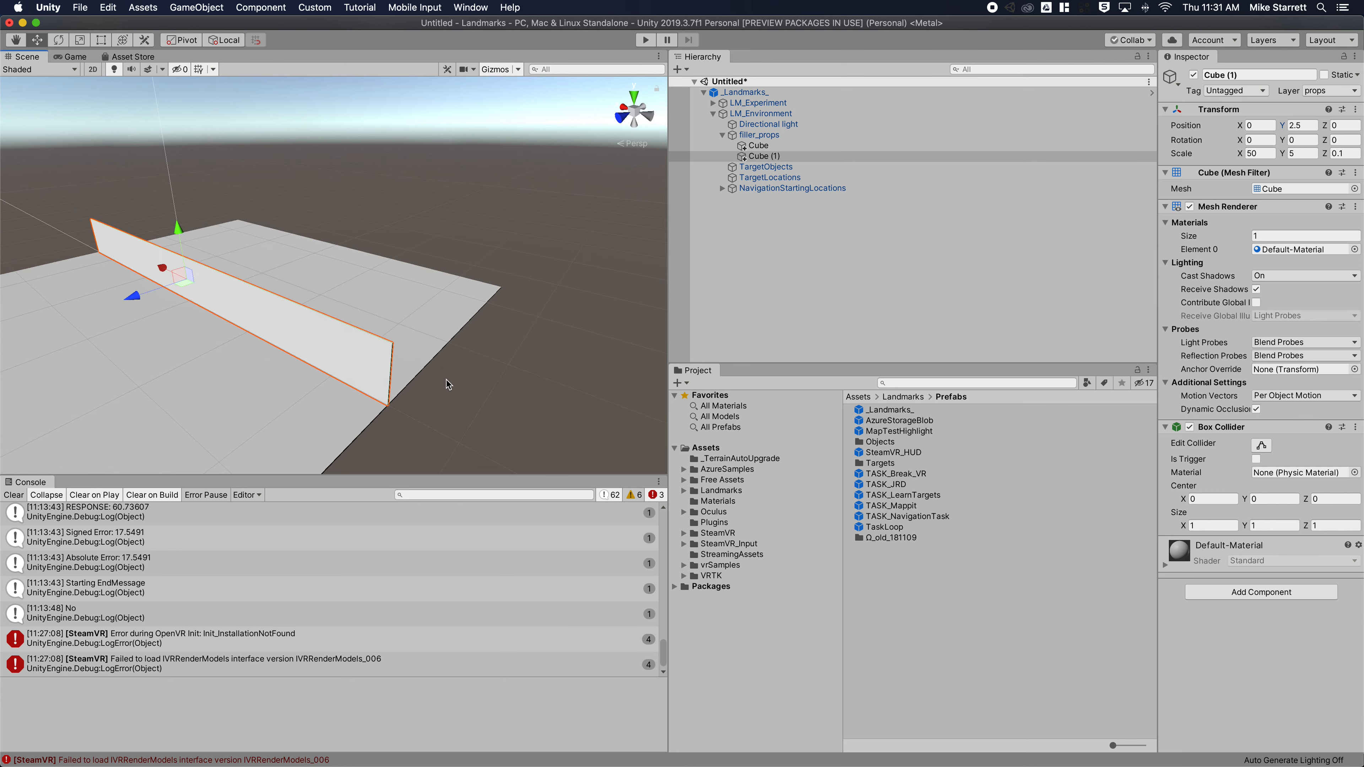
scroll(449, 376, "up", 4)
middle_click_drag(445, 383, 395, 310)
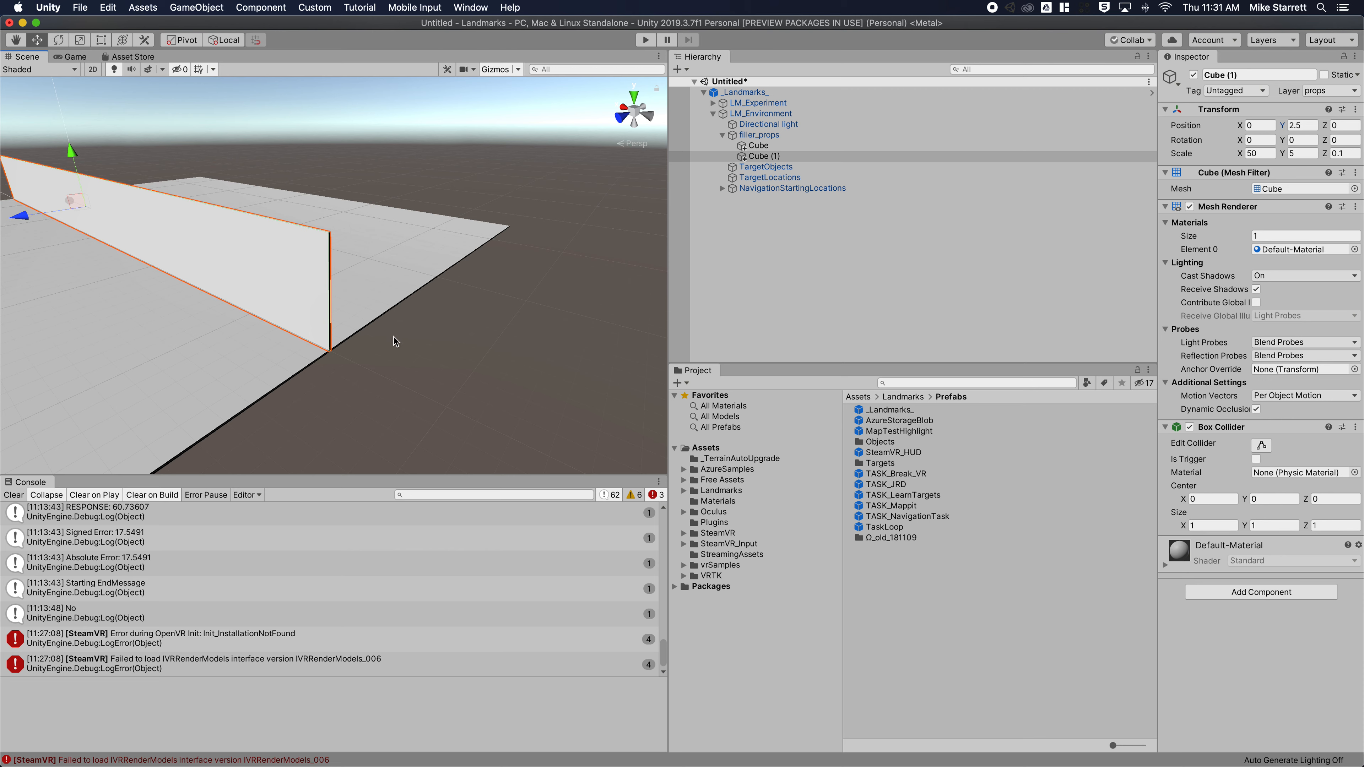
scroll(329, 352, "up", 4)
middle_click_drag(329, 352, 460, 338)
scroll(458, 337, "up", 2)
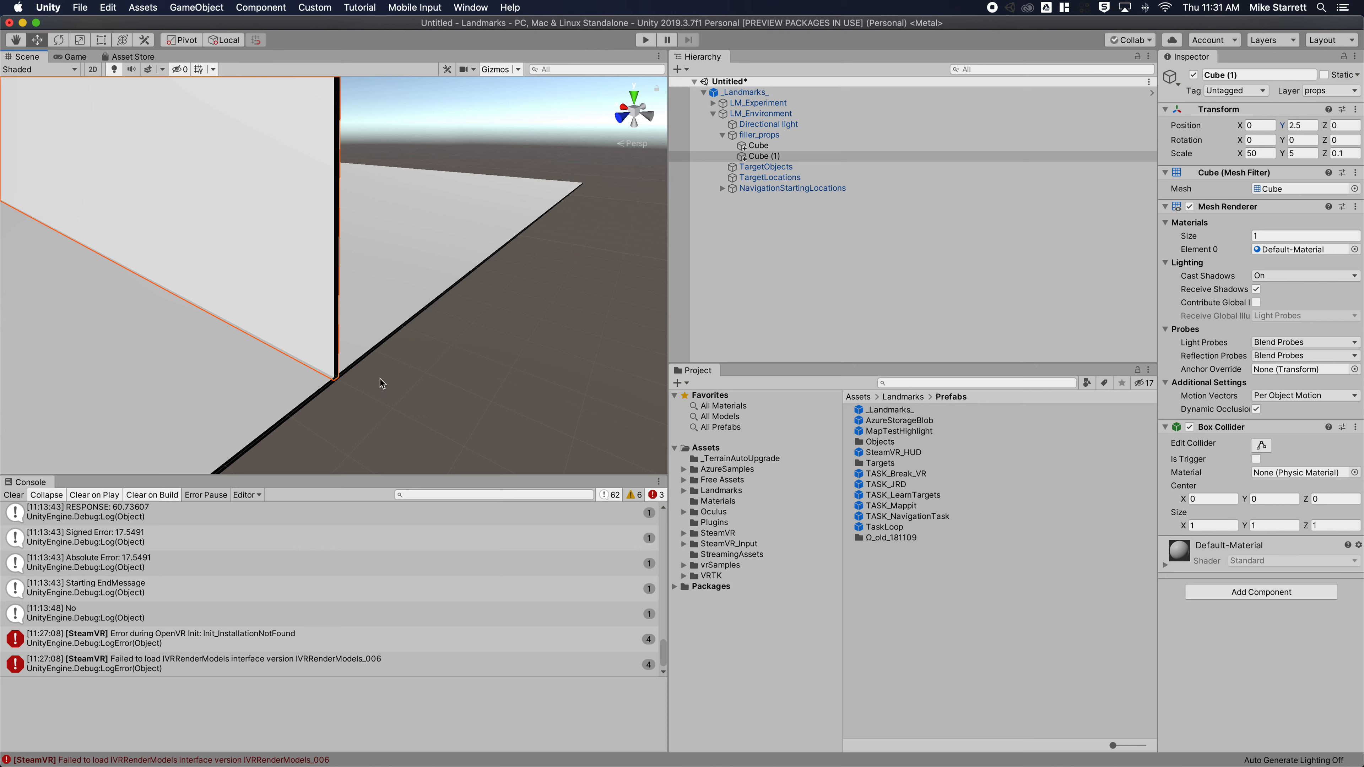
key("v")
left_click_drag(335, 381, 335, 382)
left_click_drag(335, 381, 584, 191)
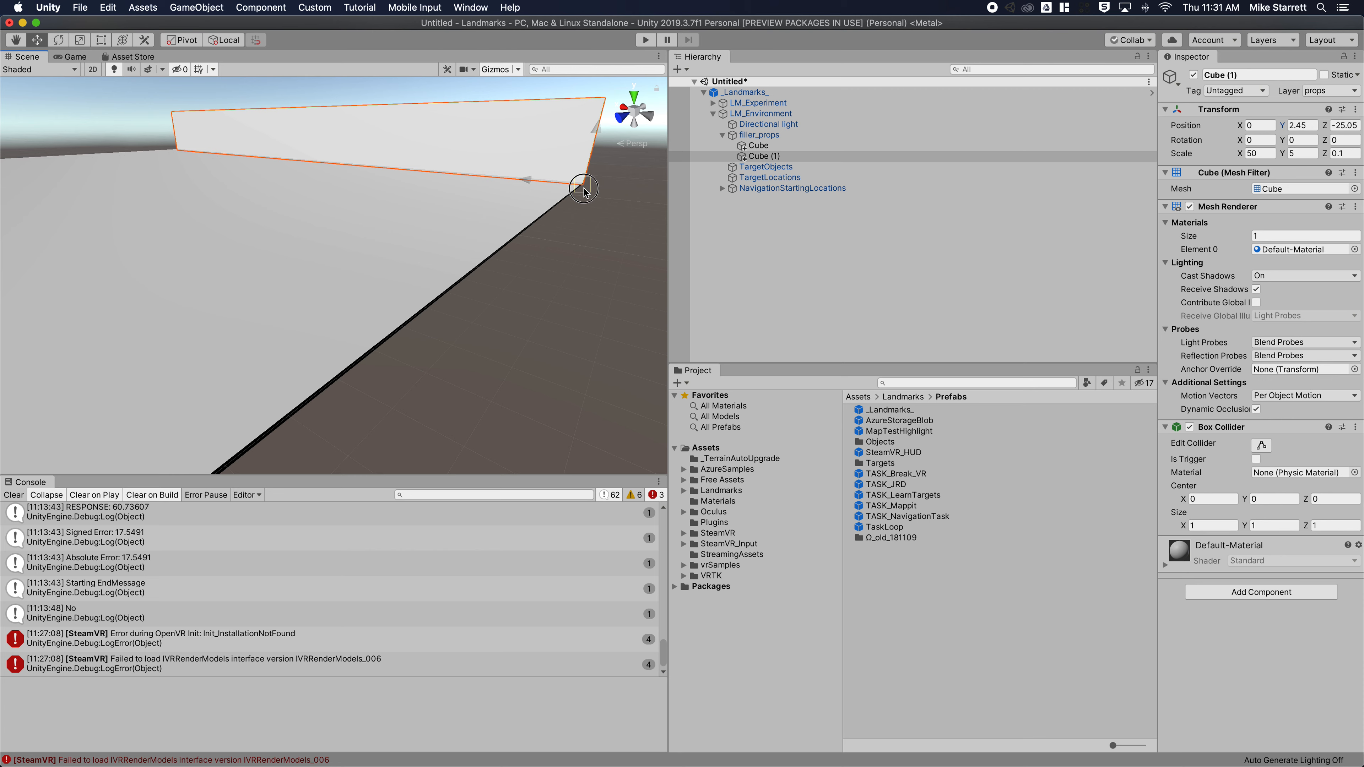
left_click_drag(584, 188, 584, 188)
left_click(570, 268)
Rename the flat base cube under filler_props as floor
right_click_drag(608, 224, 268, 368)
middle_click_drag(514, 236, 563, 248)
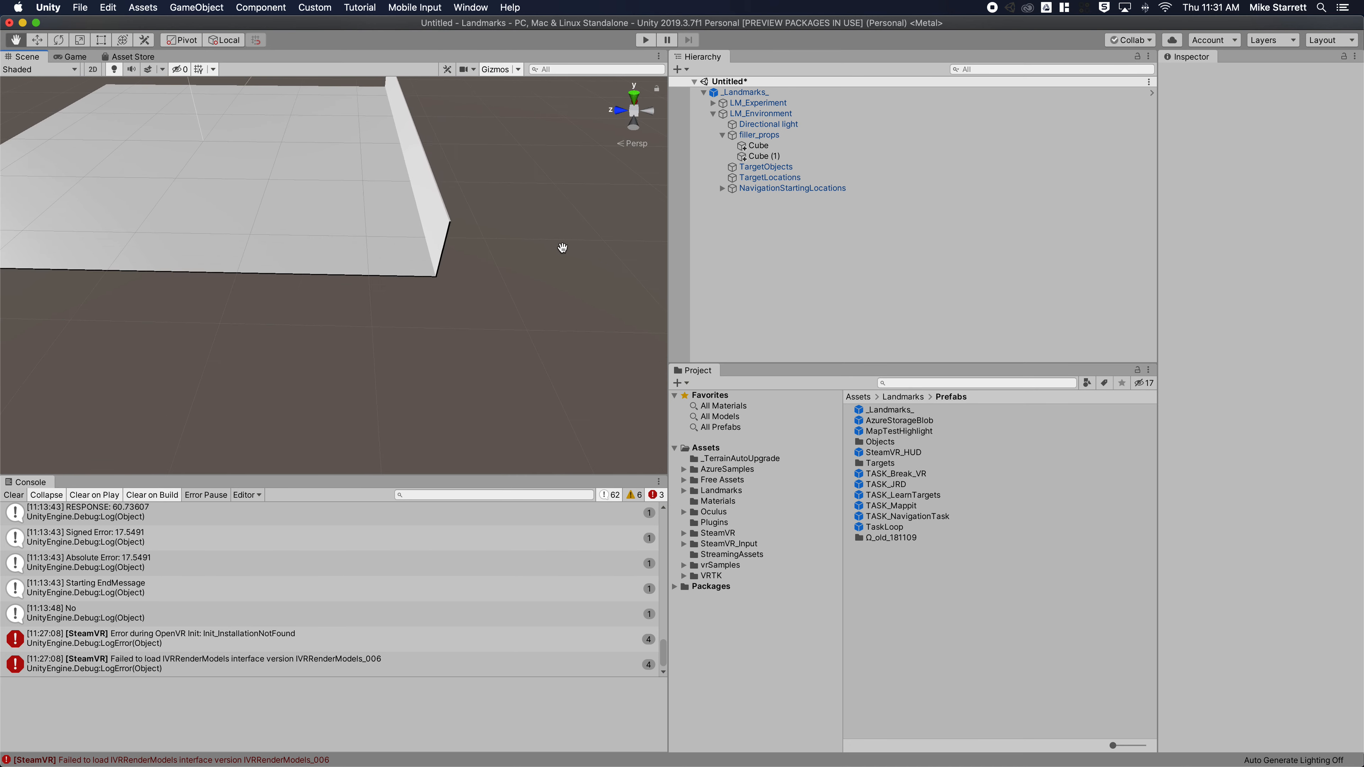
mouse_move(387, 326)
right_mouse_down()
mouse_move(536, 308)
mouse_move(378, 314)
mouse_move(394, 331)
mouse_move(201, 295)
mouse_move(442, 259)
mouse_move(465, 296)
mouse_move(380, 318)
right_mouse_up()
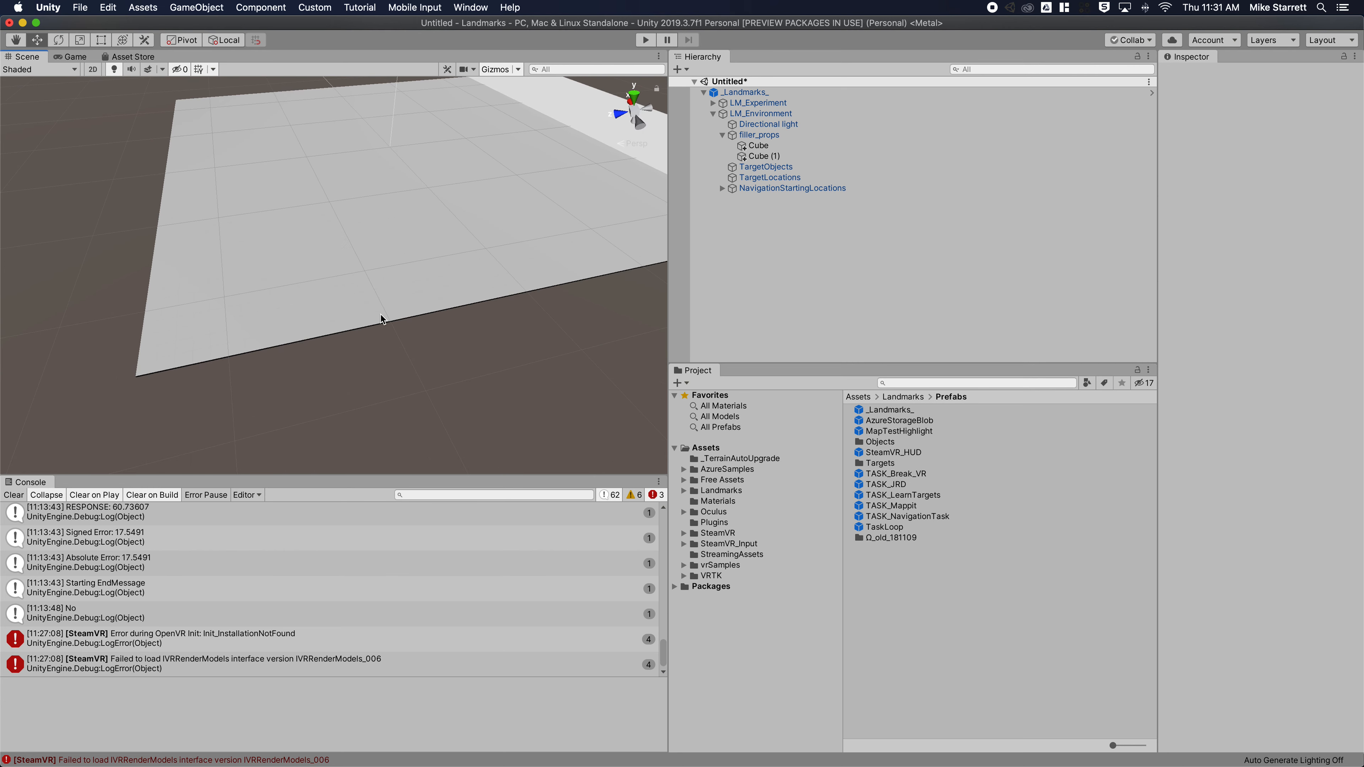
scroll(380, 317, "down", 4)
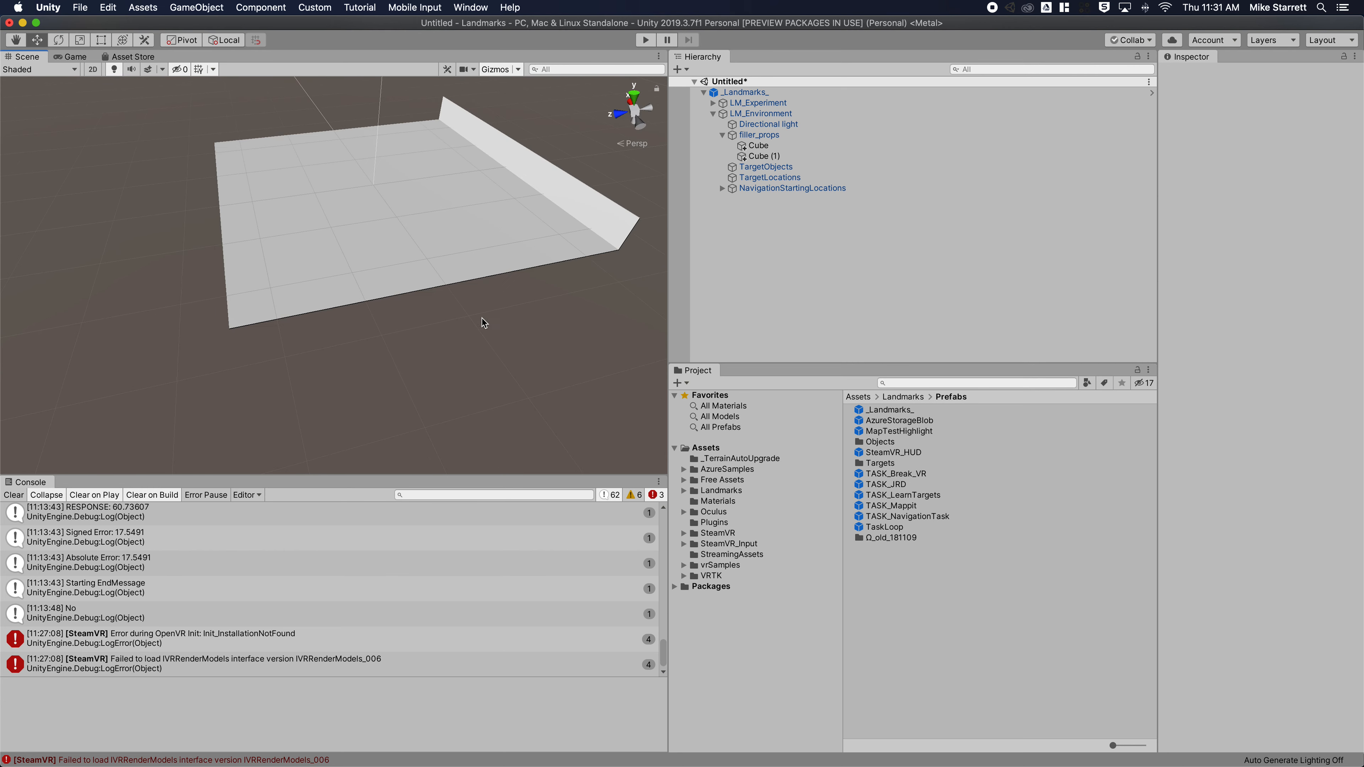
left_click(759, 156)
left_click(758, 145)
left_click(759, 146)
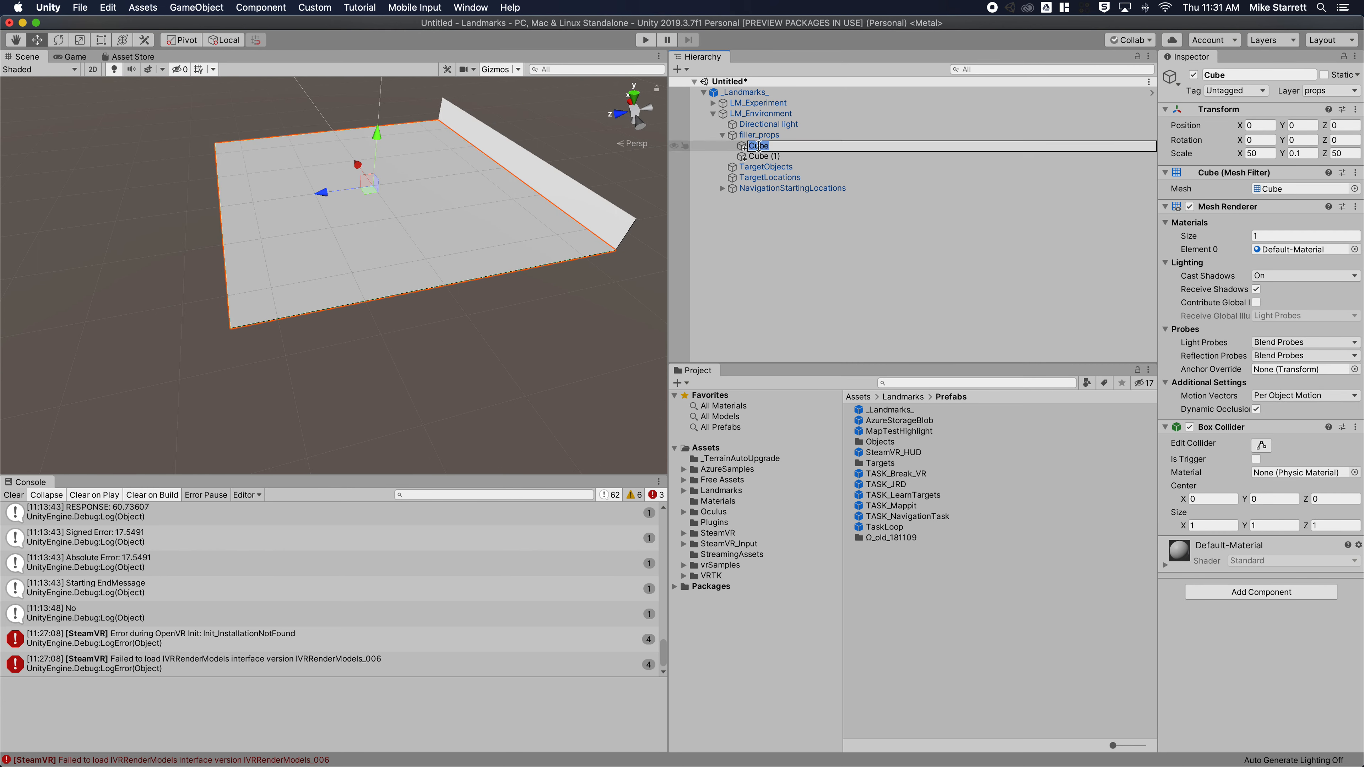
type("floor")
key("Return")
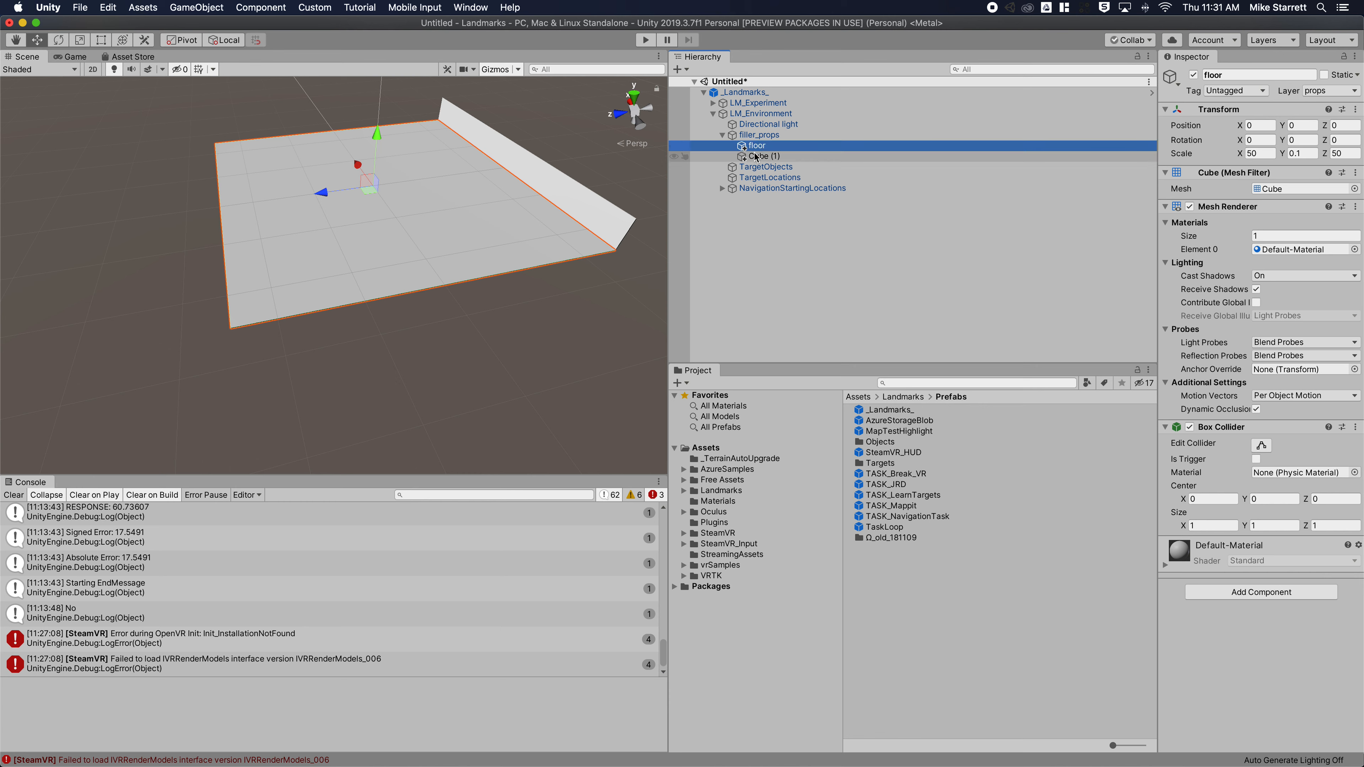
Rename the upright wall cube under filler_props as wall01
left_click(757, 156)
left_click(778, 157)
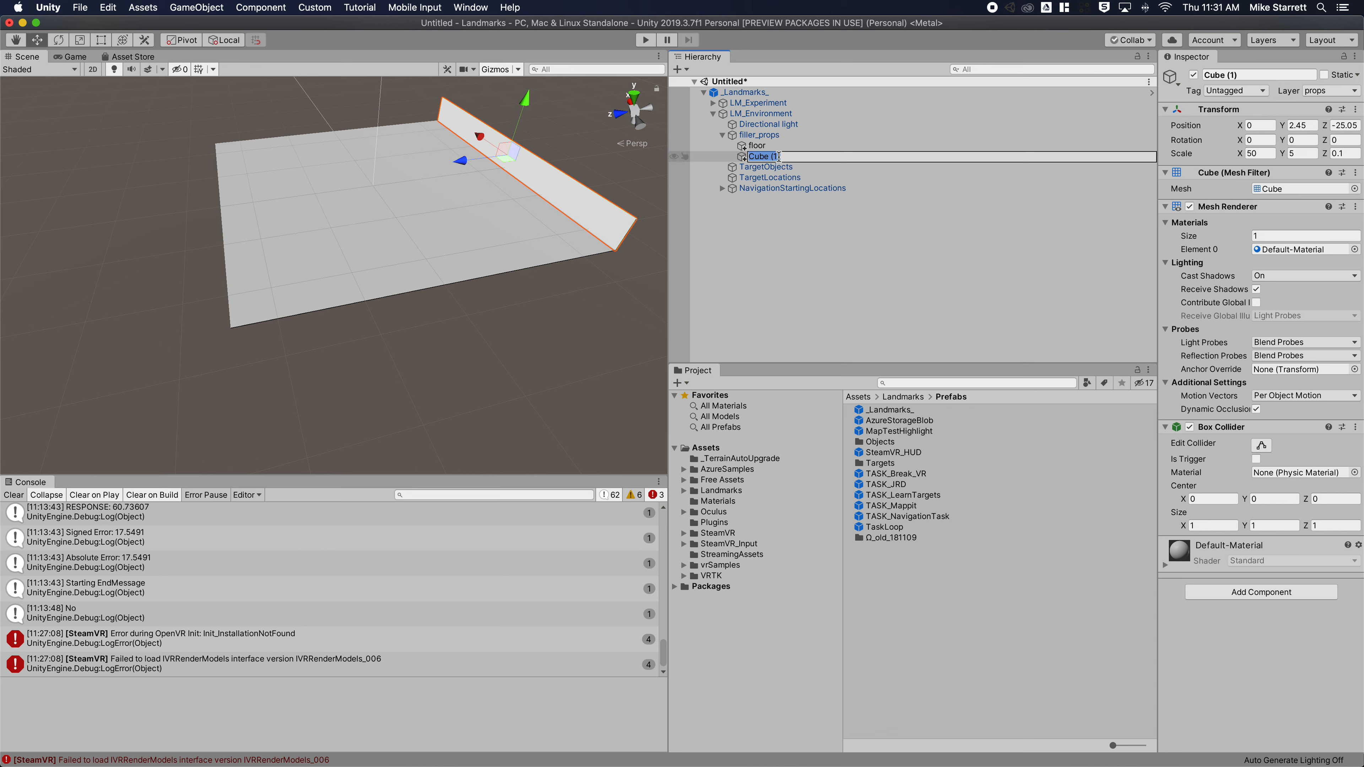
type("wall01")
key("Return")
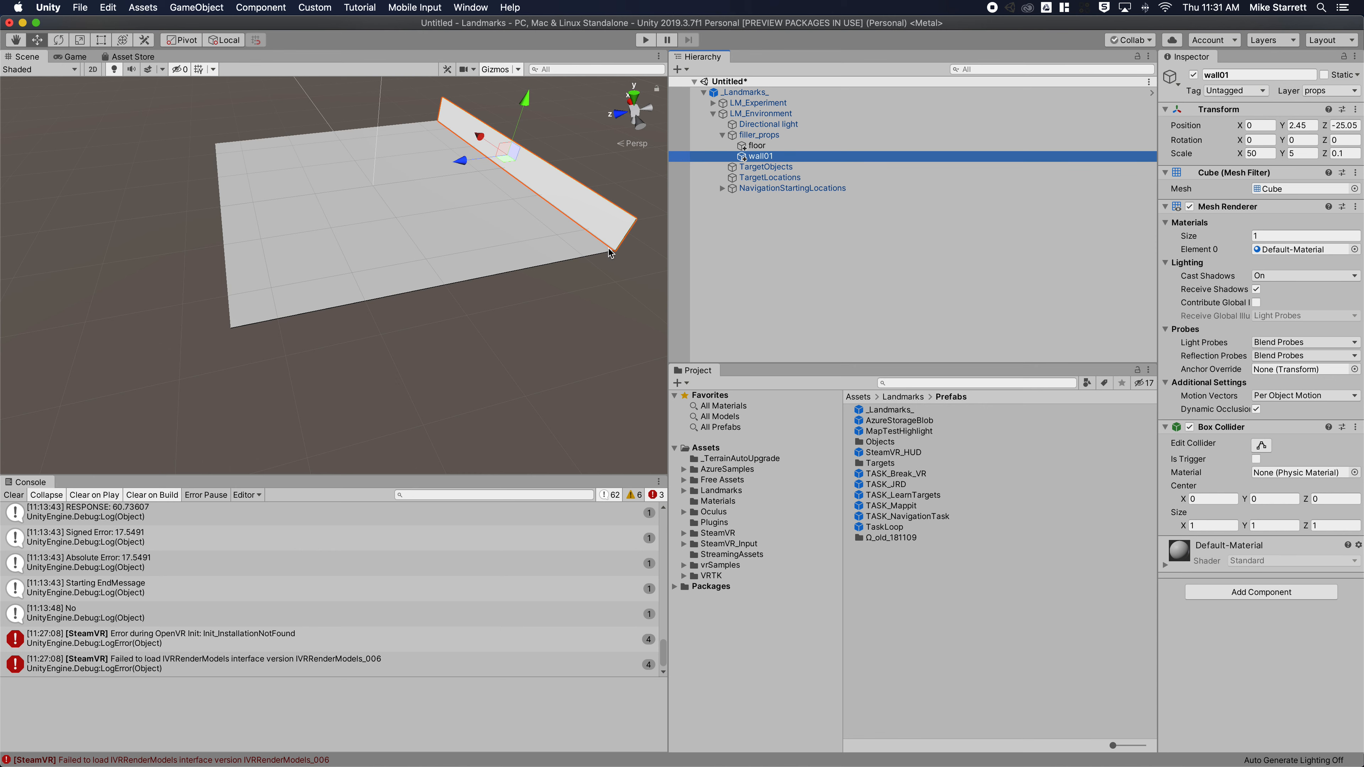
Duplicate wall01 and rename the copy as wall02
right_click(751, 156)
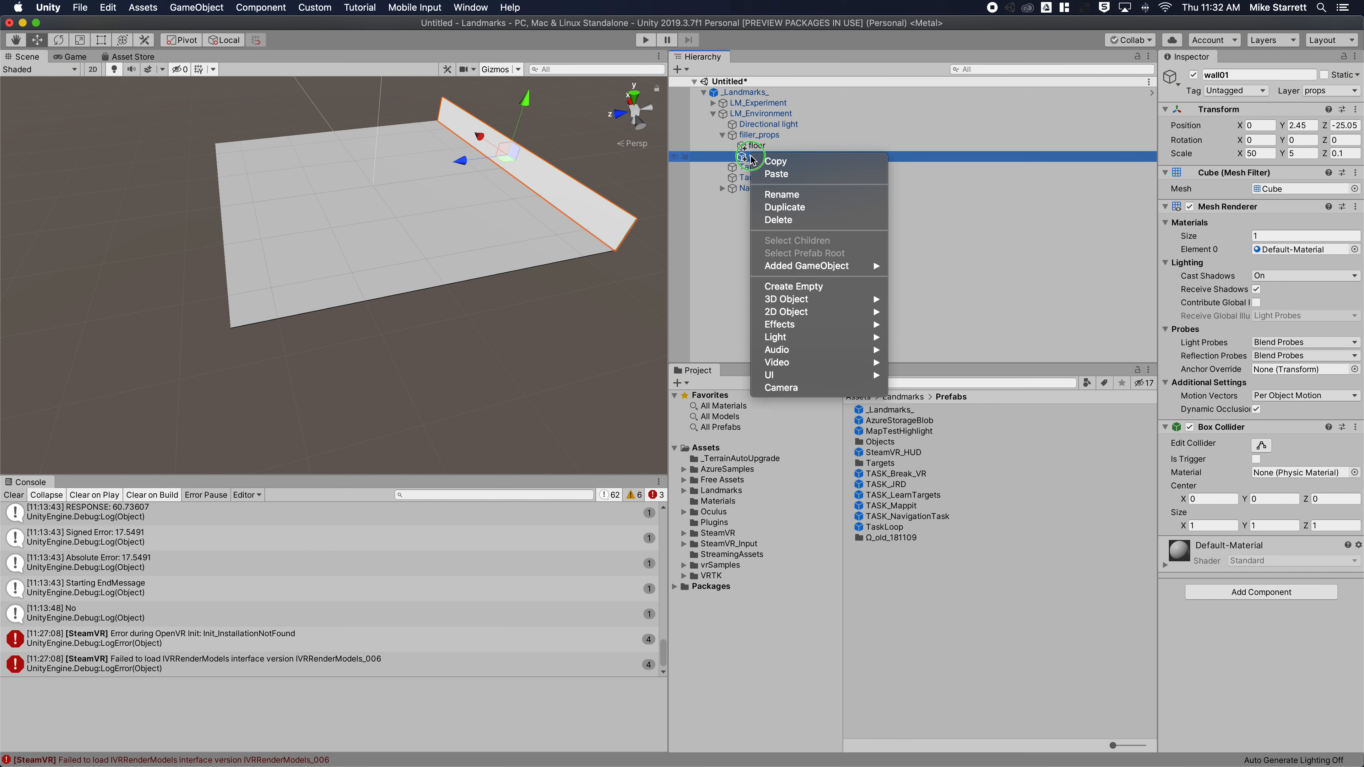
left_click(787, 207)
left_click(771, 169)
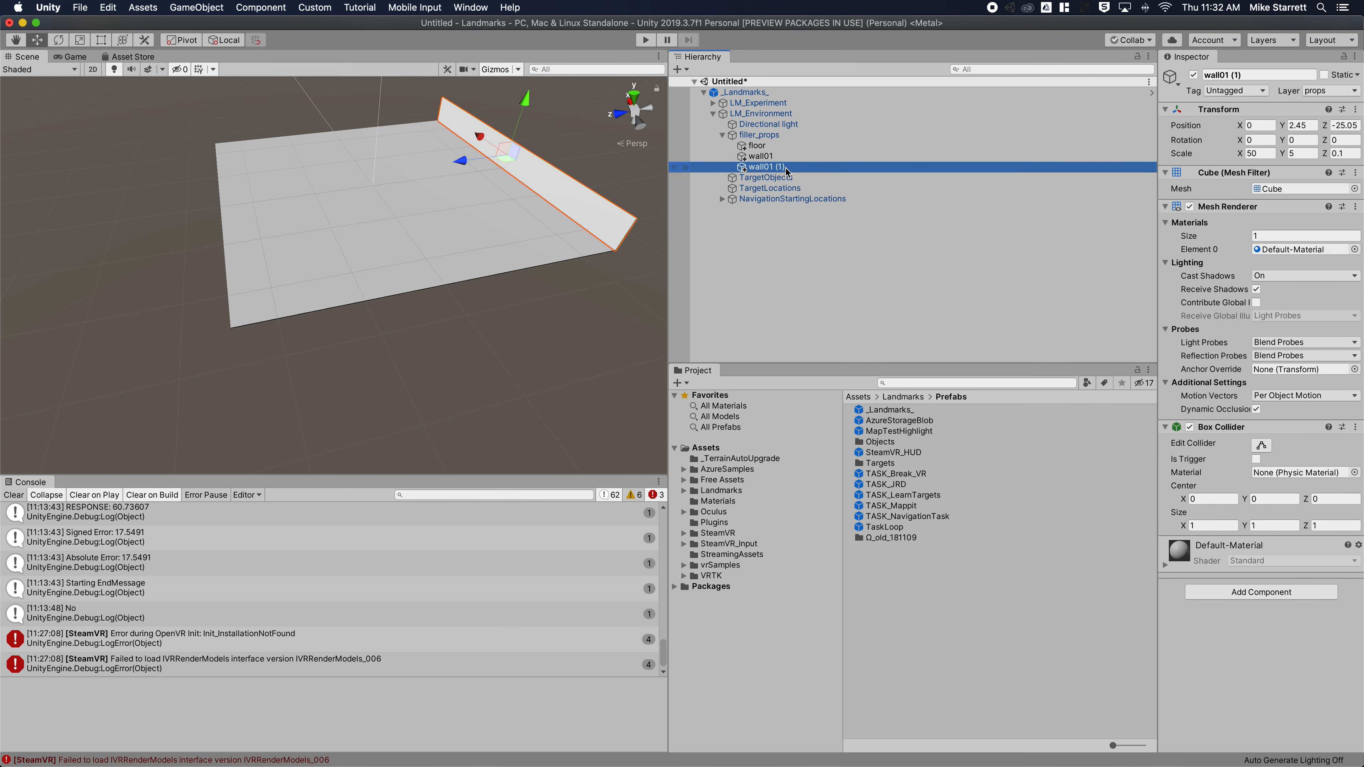
left_click(786, 168)
key("BackSpace")
key("BackSpace")
key("BackSpace")
key("BackSpace")
key("BackSpace")
type("2")
key("Return")
Move wall02 along Z to the opposite side of the floor and vertex-snap its bottom corner to the floor's corner there
left_click_drag(461, 160, 186, 200)
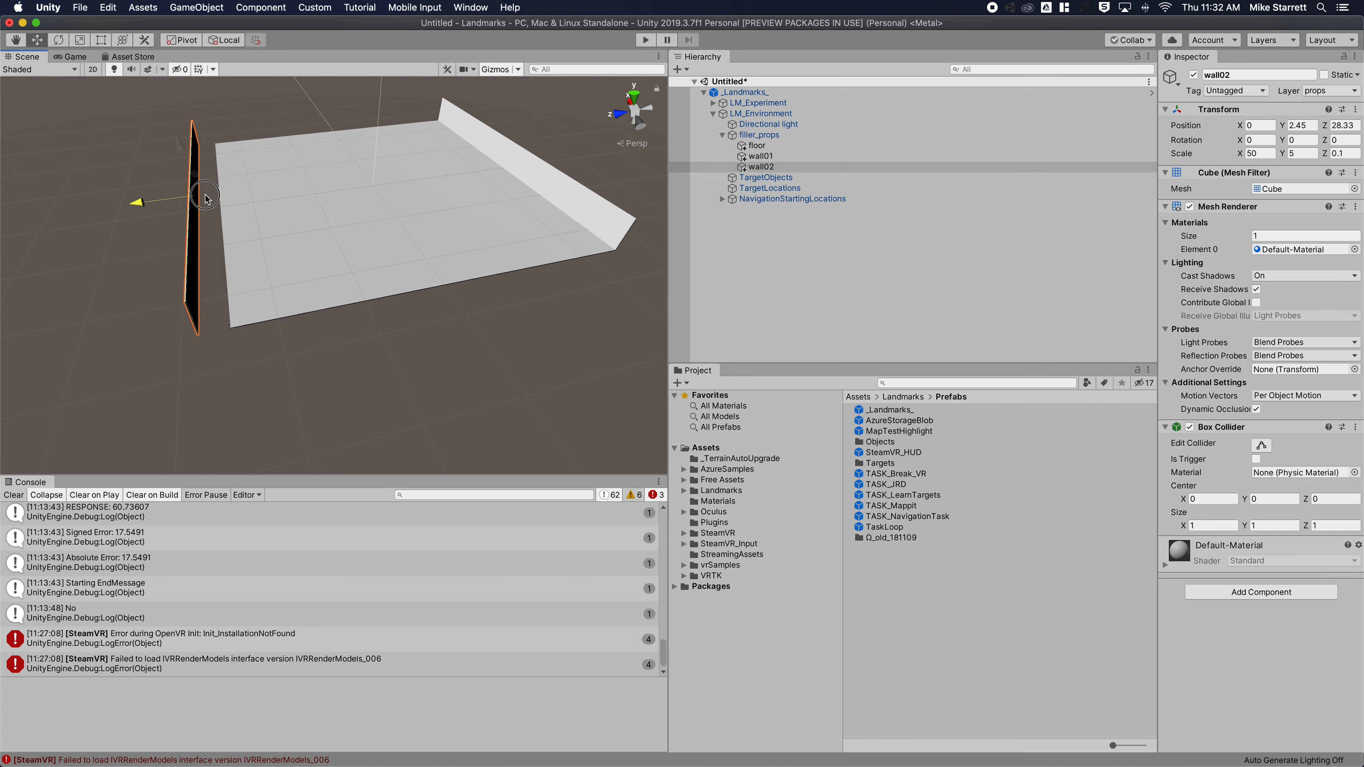
right_click_drag(336, 315, 65, 315)
middle_click_drag(344, 313, 277, 251)
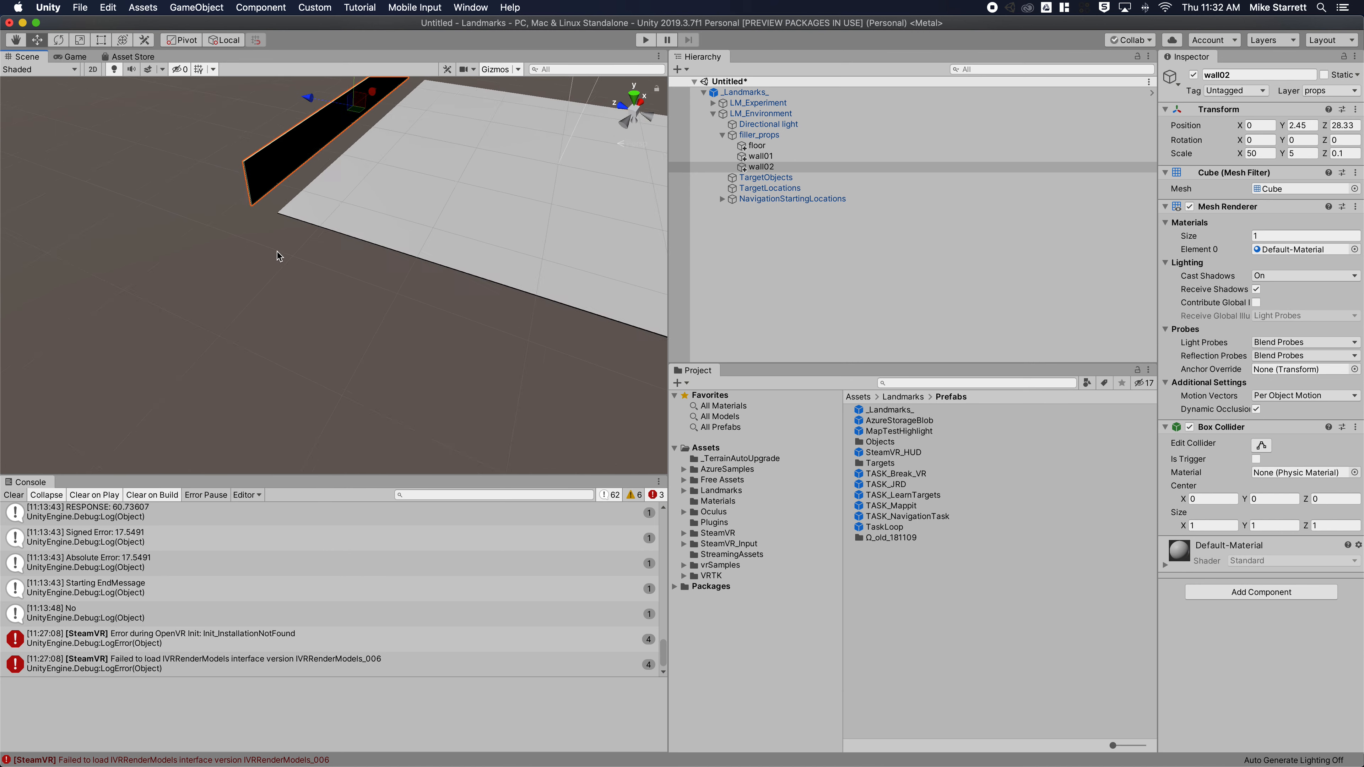
scroll(277, 251, "up", 3)
middle_click_drag(254, 195, 295, 227)
scroll(294, 227, "up", 3)
middle_click_drag(248, 130, 319, 208)
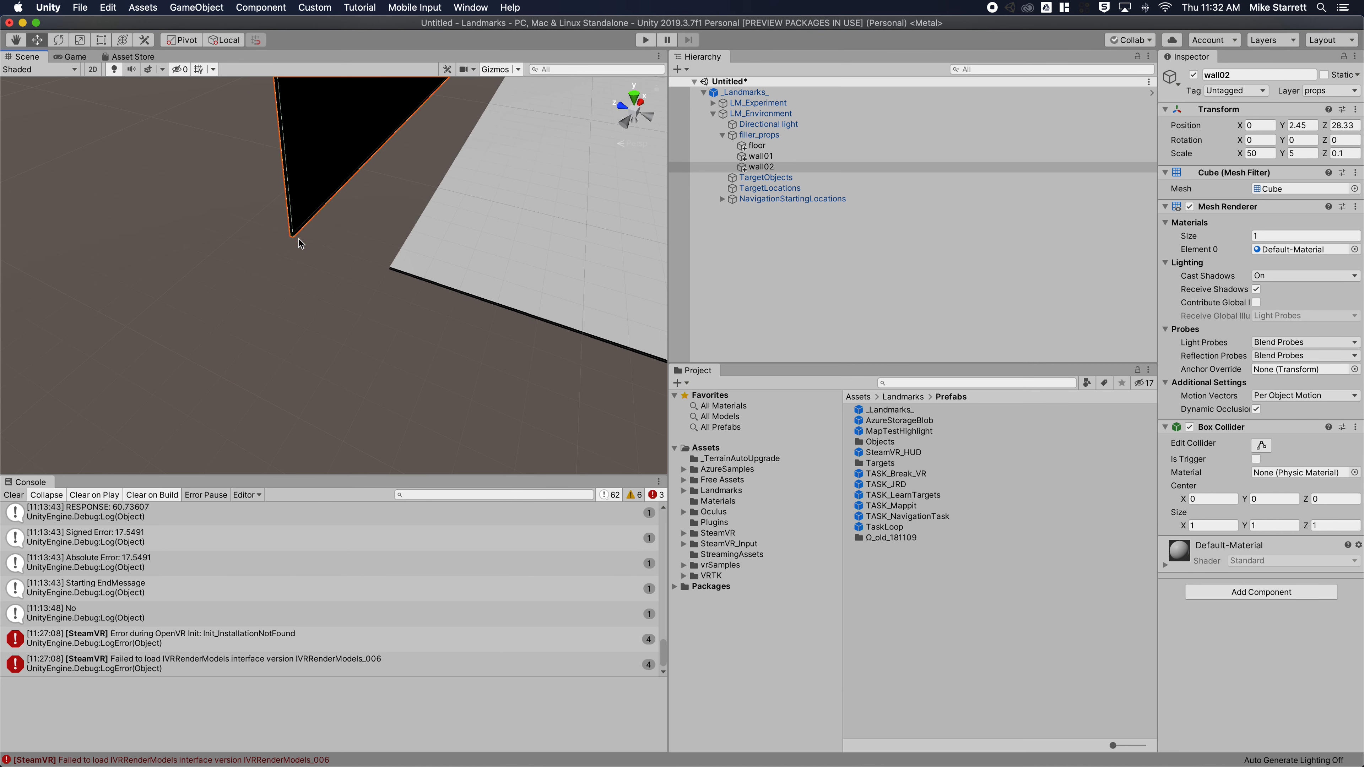
key("v")
left_click_drag(295, 239, 490, 280)
left_click(380, 345)
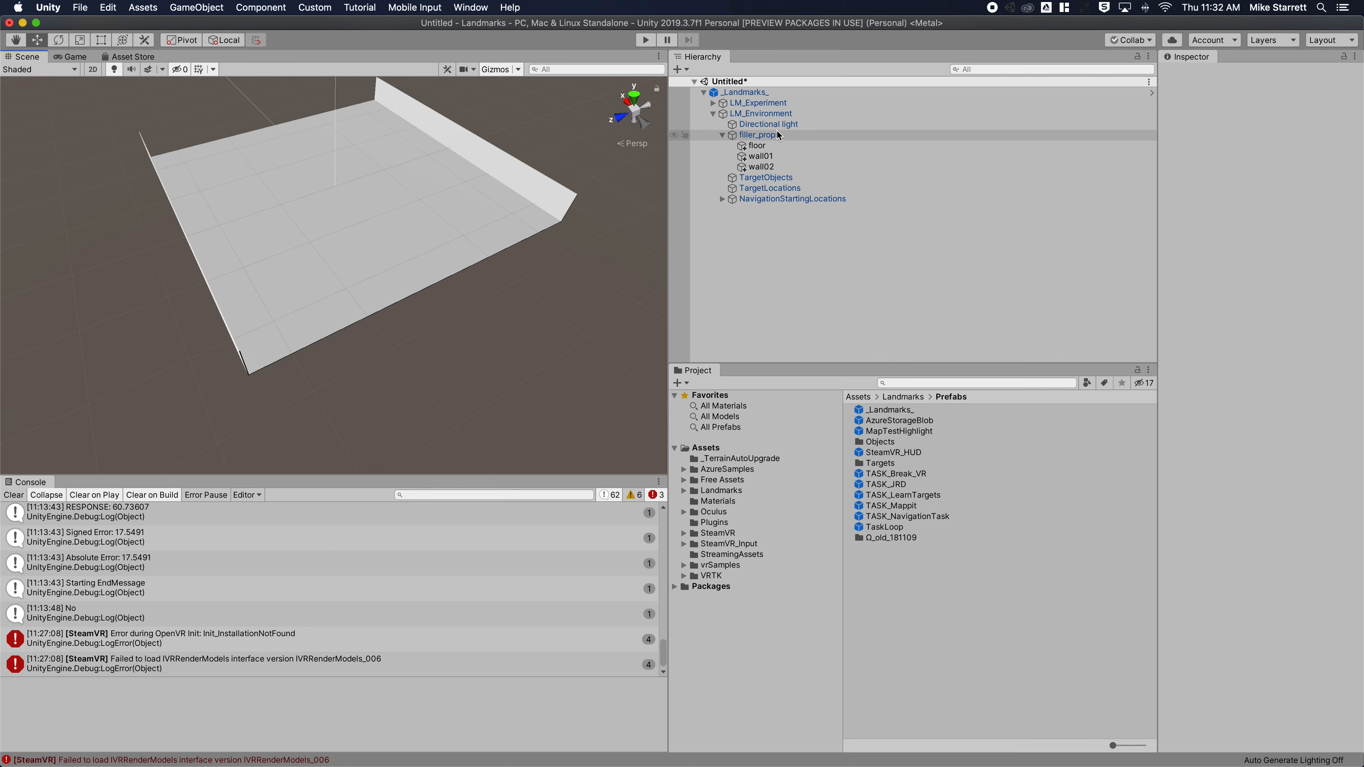
Create another 3D cube under filler_props for a wall perpendicular to the first two
right_click(768, 140)
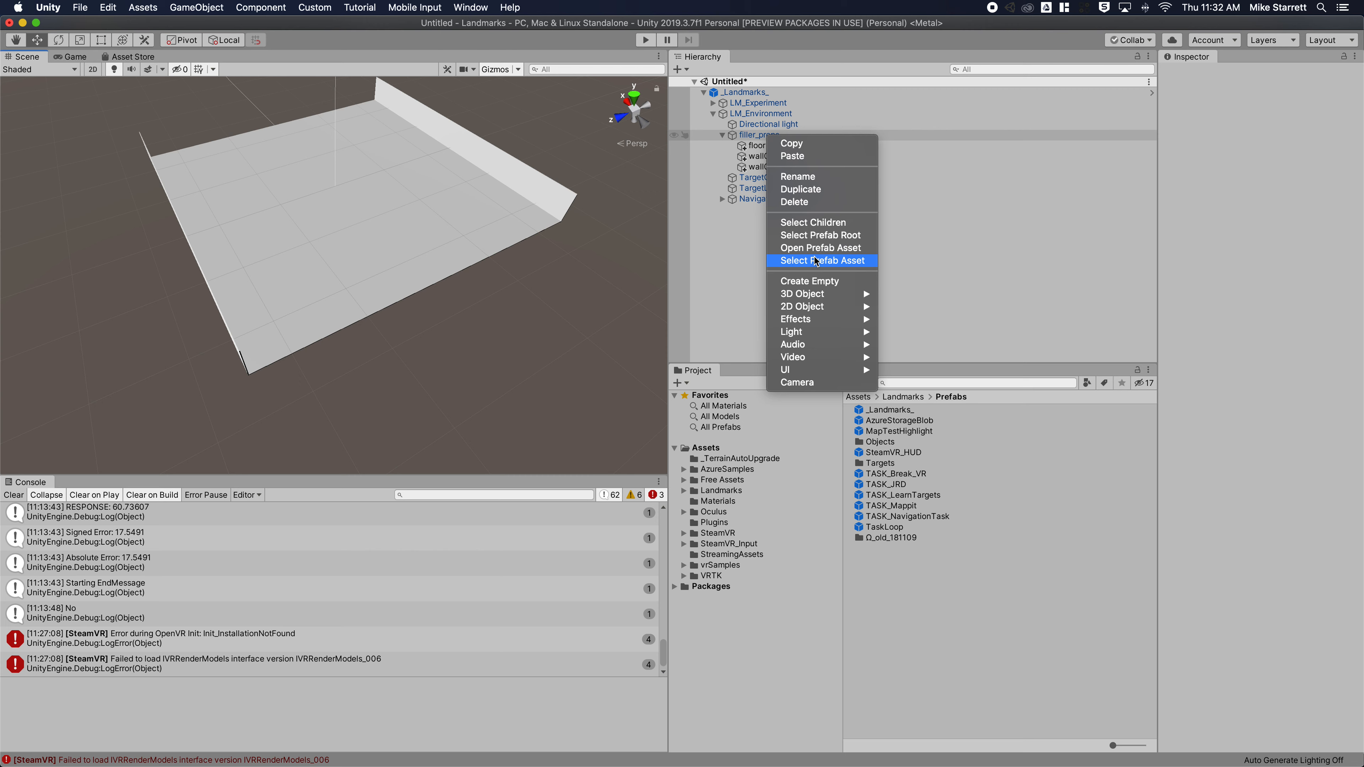
mouse_move(827, 293)
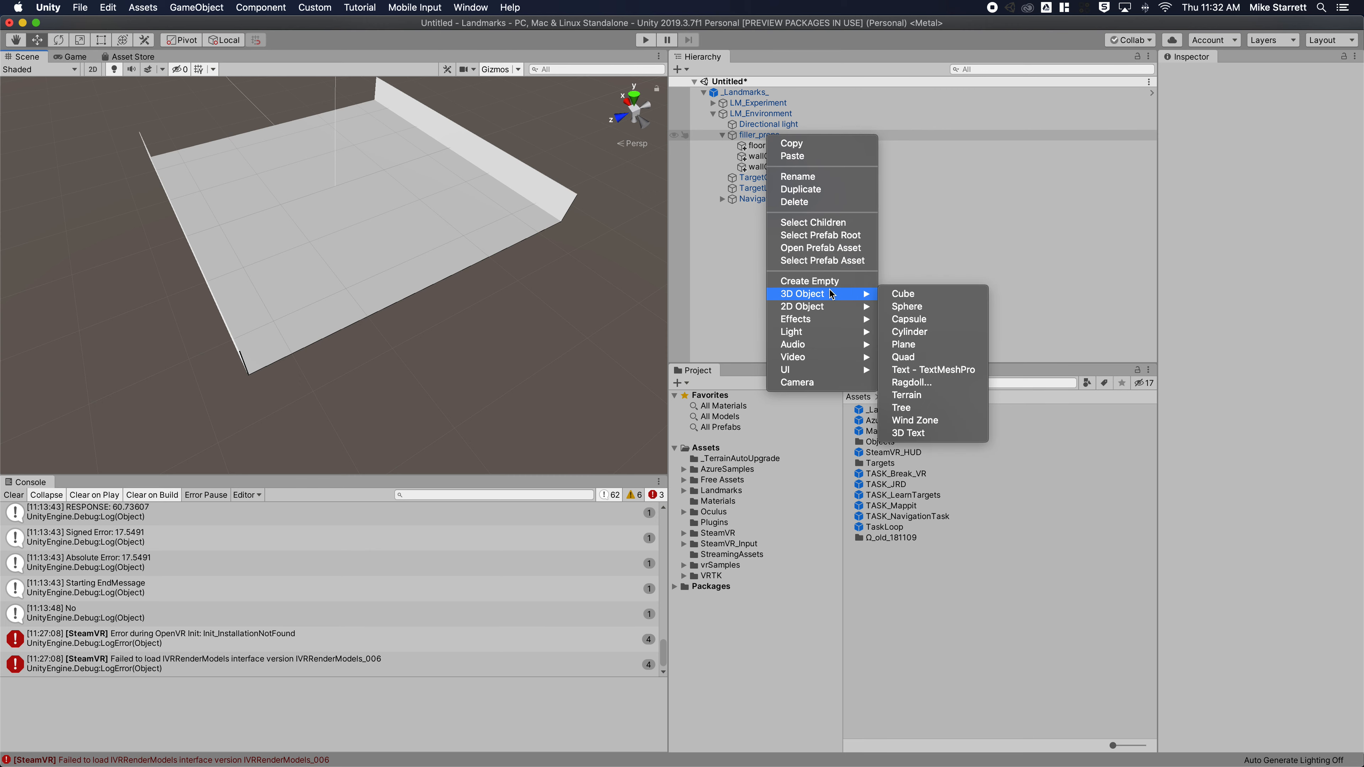
left_click(902, 294)
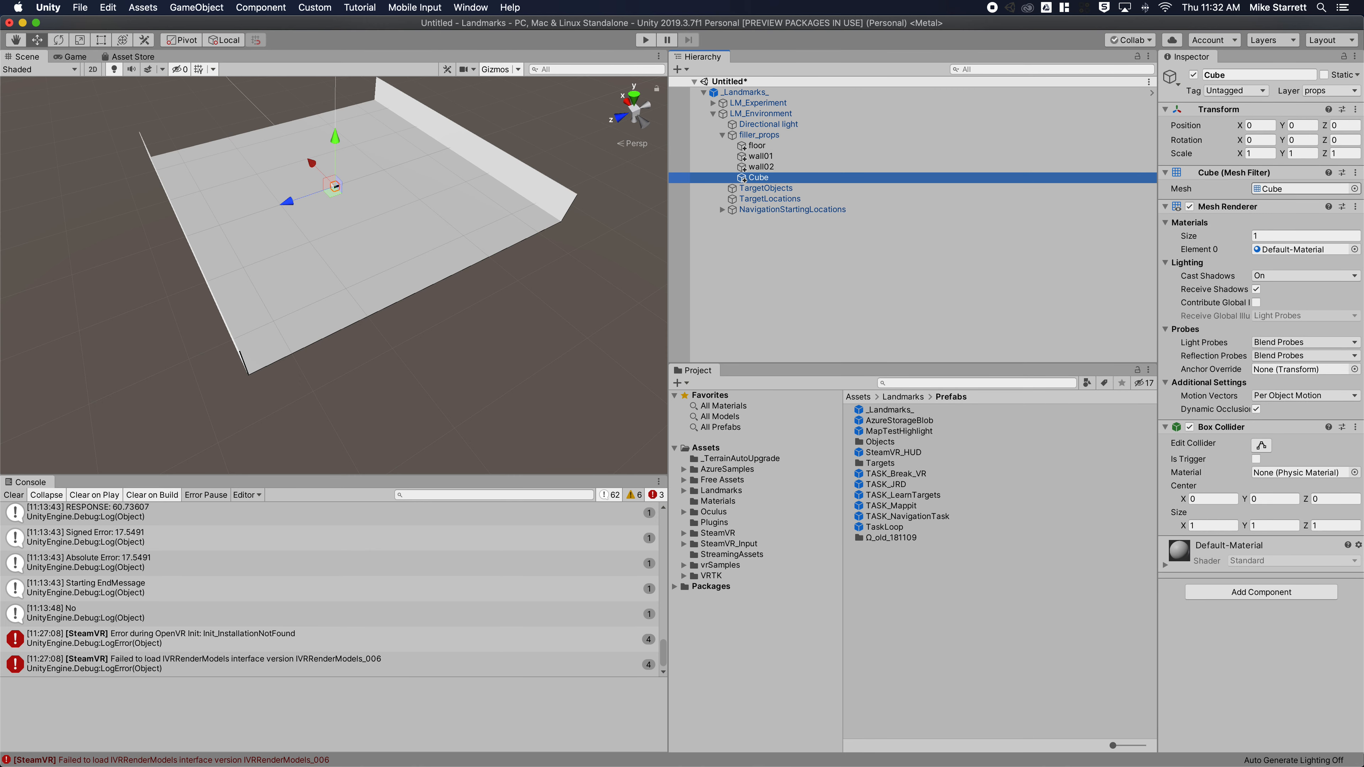
Set the new cube's scale to X 0.1, Y 5 and Z 50
left_click(1259, 154)
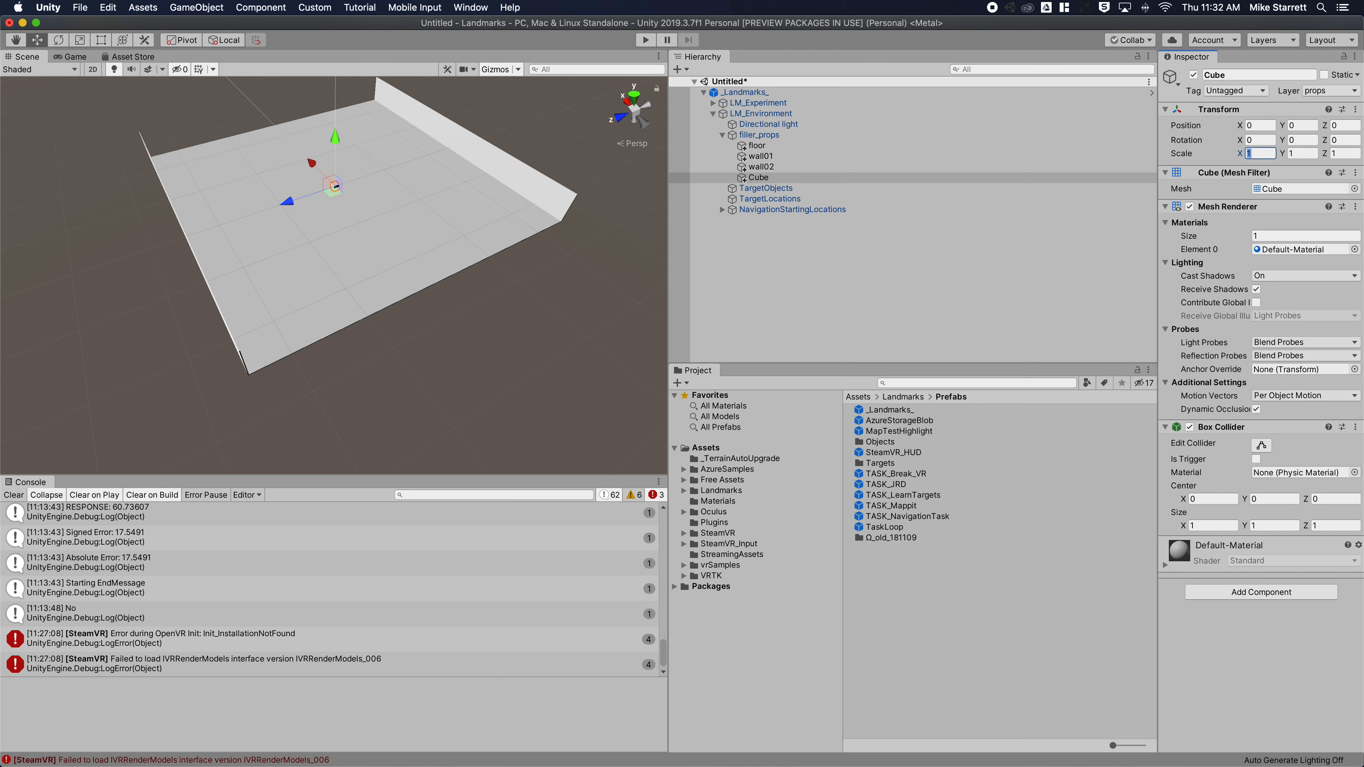
type(".1")
key("Tab")
type("5")
key("Tab")
type("50")
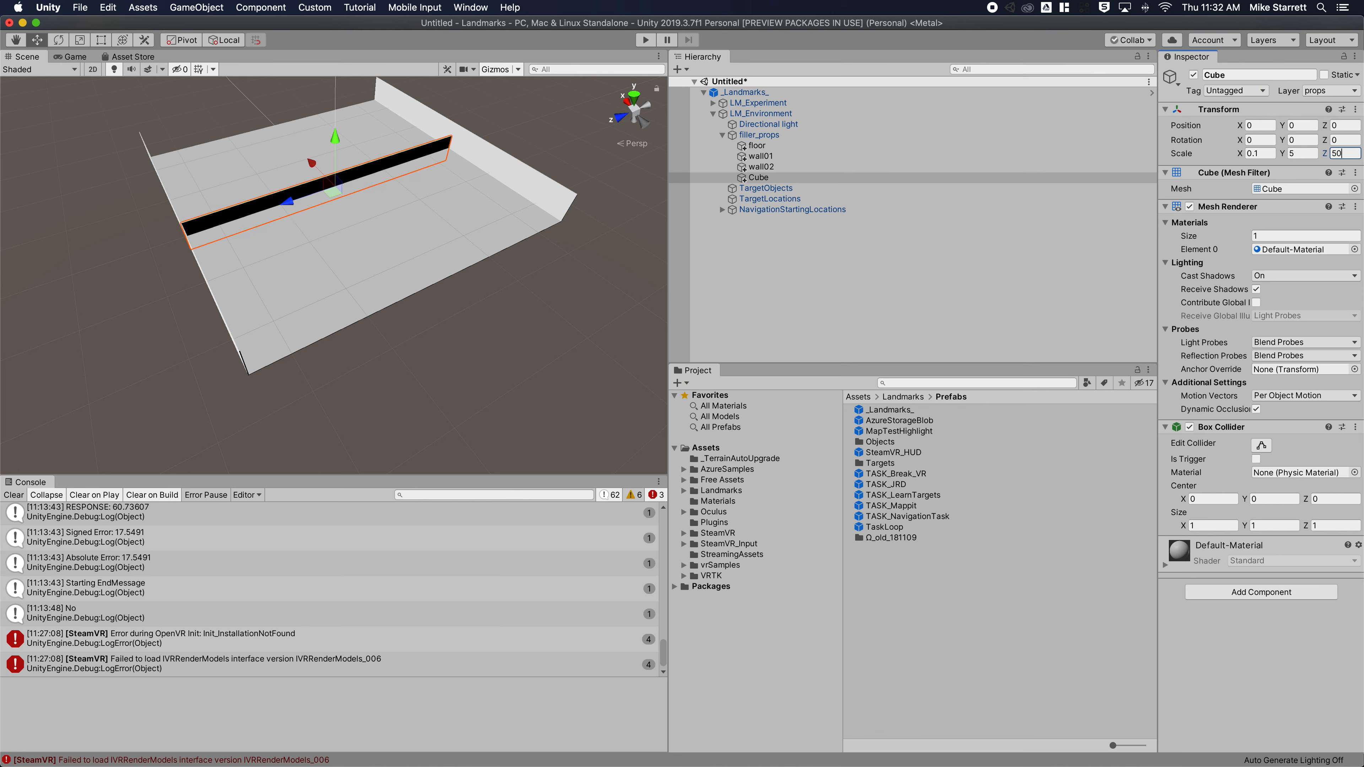
Set the new cube's Z scale to 50.2 and its Y position to 2.5
type(".2")
left_click(1311, 125)
type("2.5")
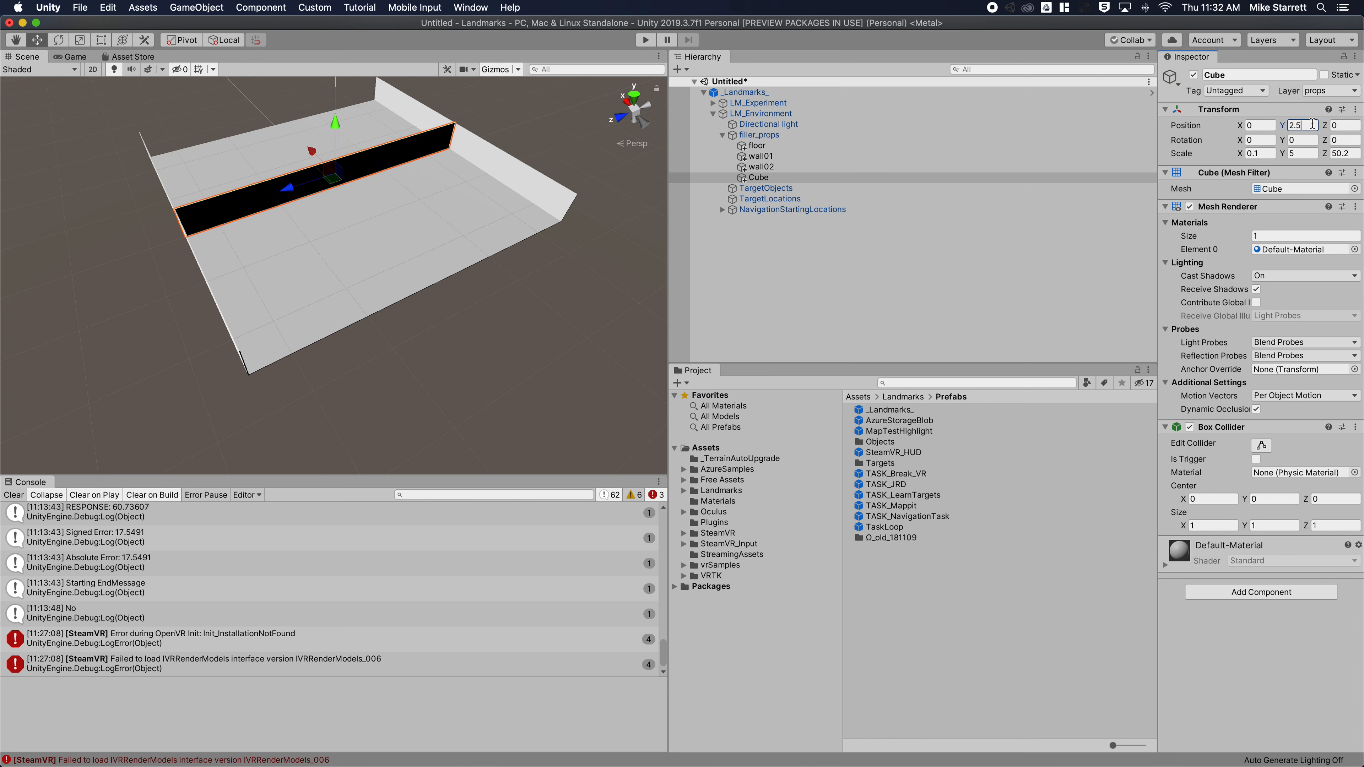
Vertex-snap the cube's bottom corner to the outer corner on the floor's open negative-X side
scroll(451, 263, "up", 5)
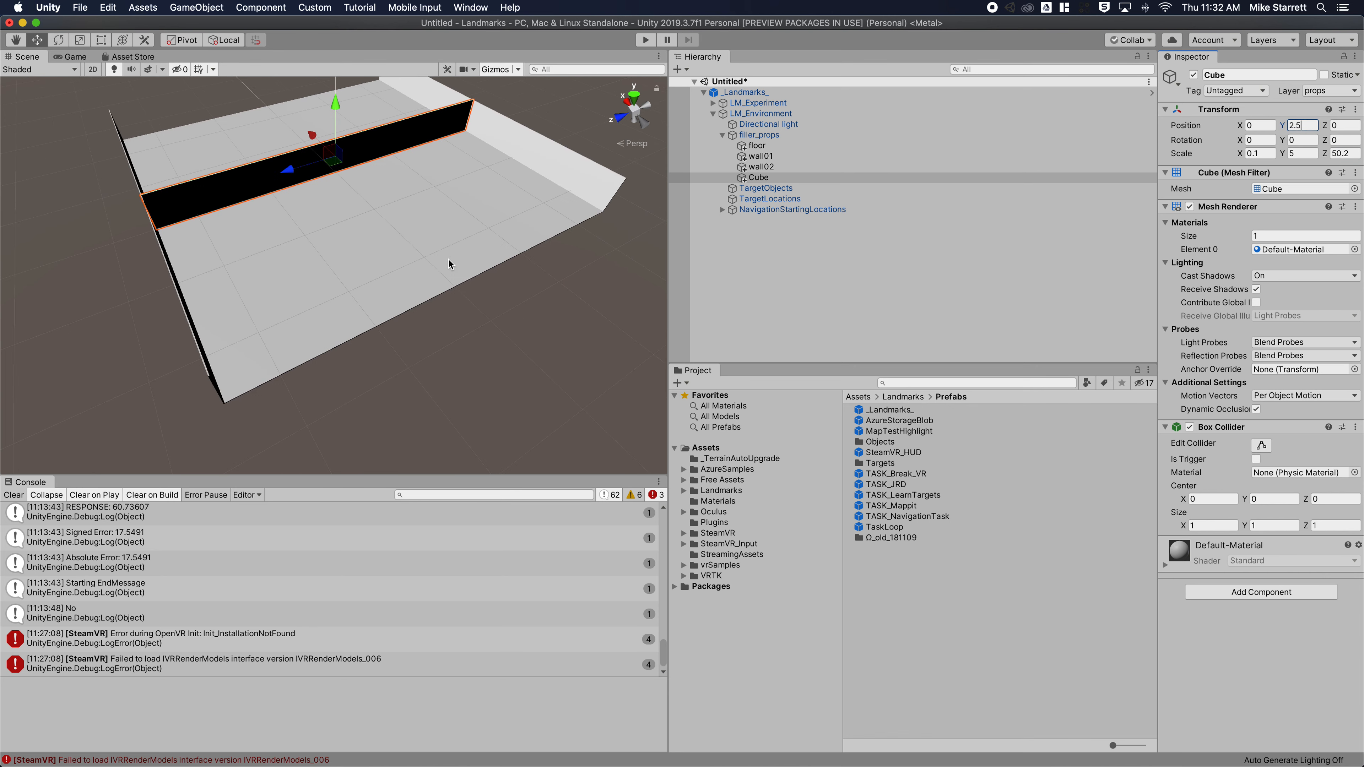
mouse_move(451, 263)
left_mouse_down("alt")
mouse_move(493, 256)
mouse_move(466, 258)
left_mouse_up("alt")
middle_click_drag(466, 258, 388, 247)
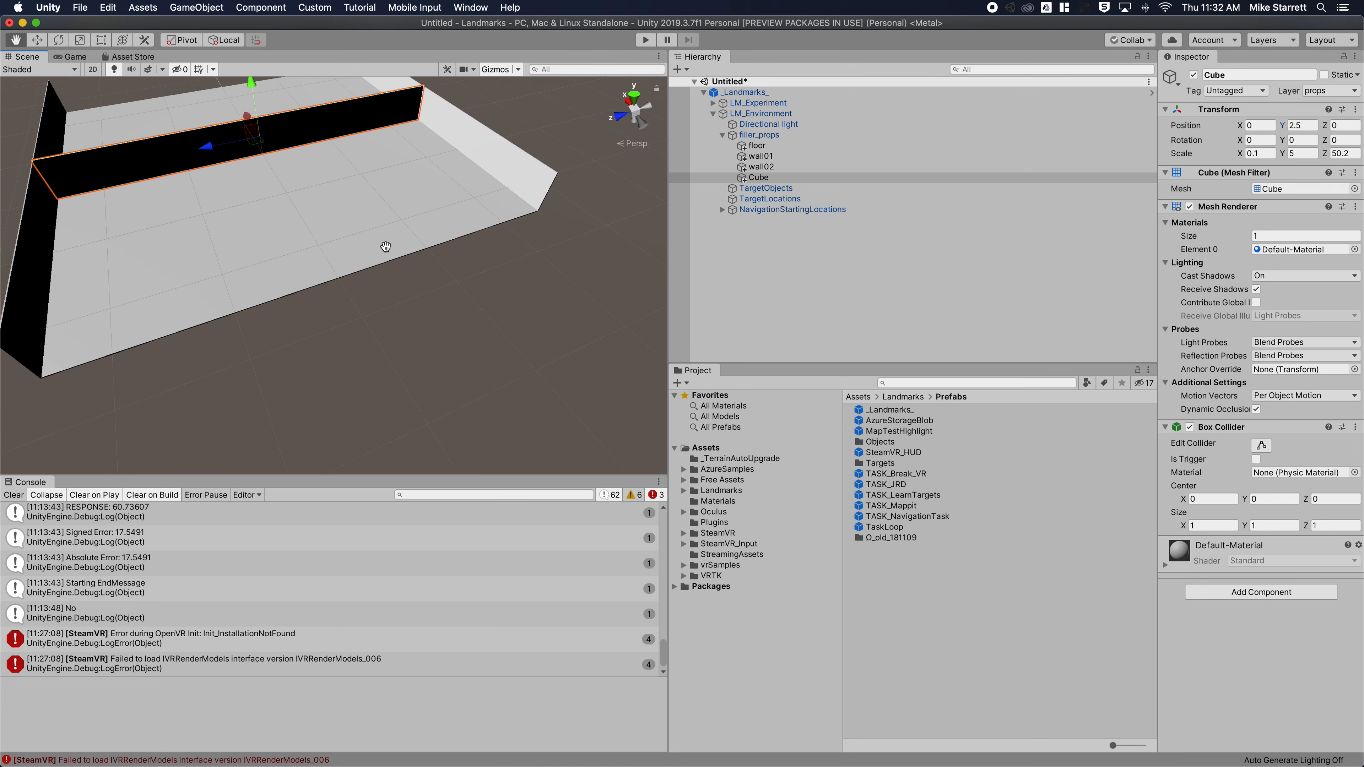
scroll(441, 109, "up", 3)
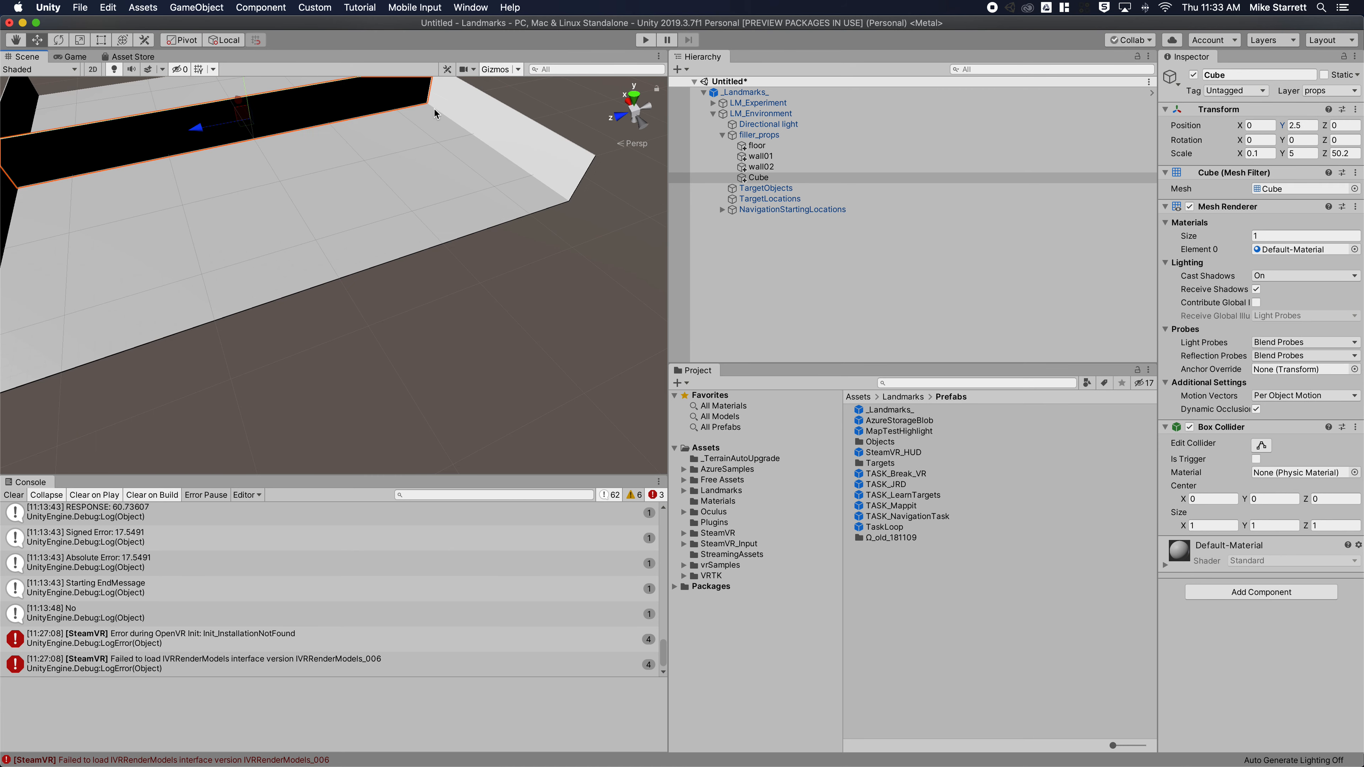
key("v")
left_click_drag(432, 110, 543, 159)
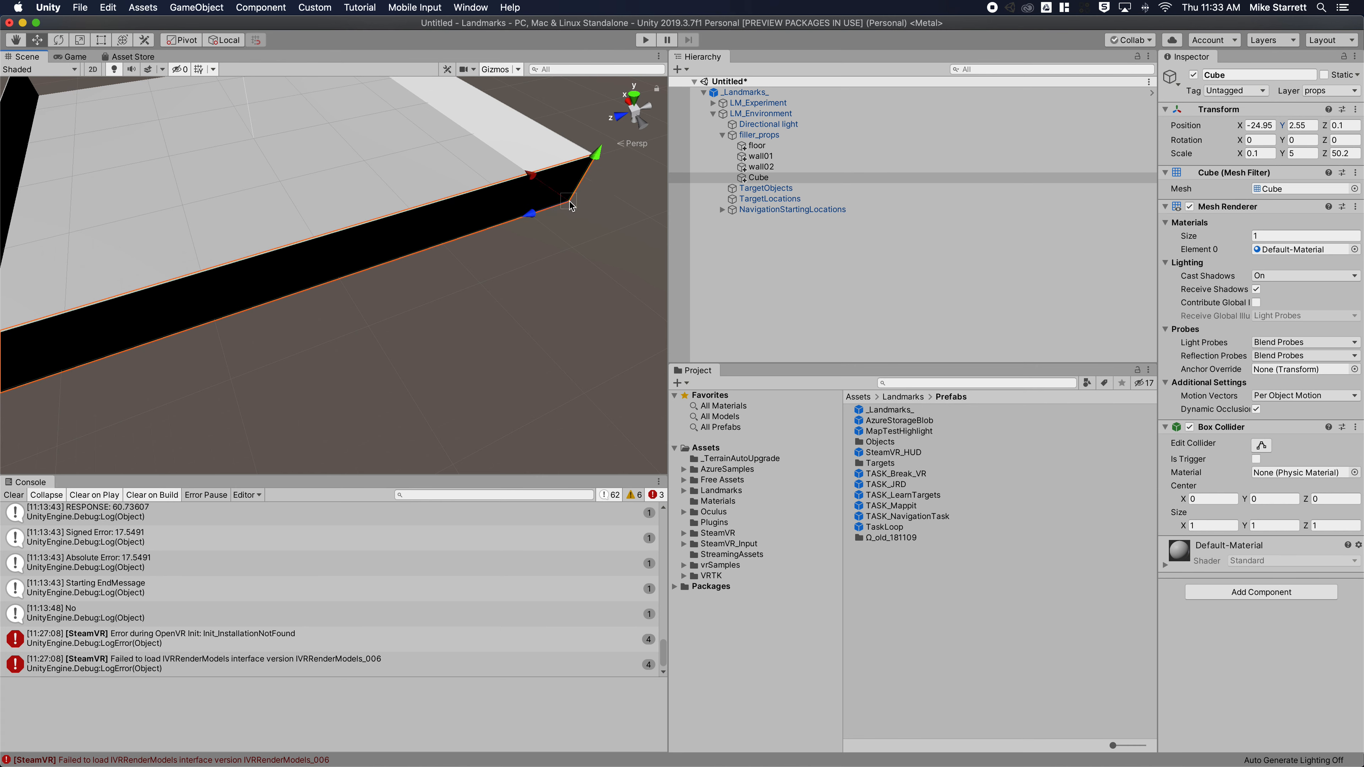
left_click_drag(569, 205, 581, 205)
Examine how the newly placed wall meets the floor and the neighbouring walls at both ends
middle_click_drag(396, 292, 604, 223)
left_click(435, 272)
middle_click_drag(481, 243, 553, 183)
right_click_drag(483, 268, 577, 96)
middle_click_drag(487, 336, 432, 466)
right_click_drag(450, 283, 406, 361)
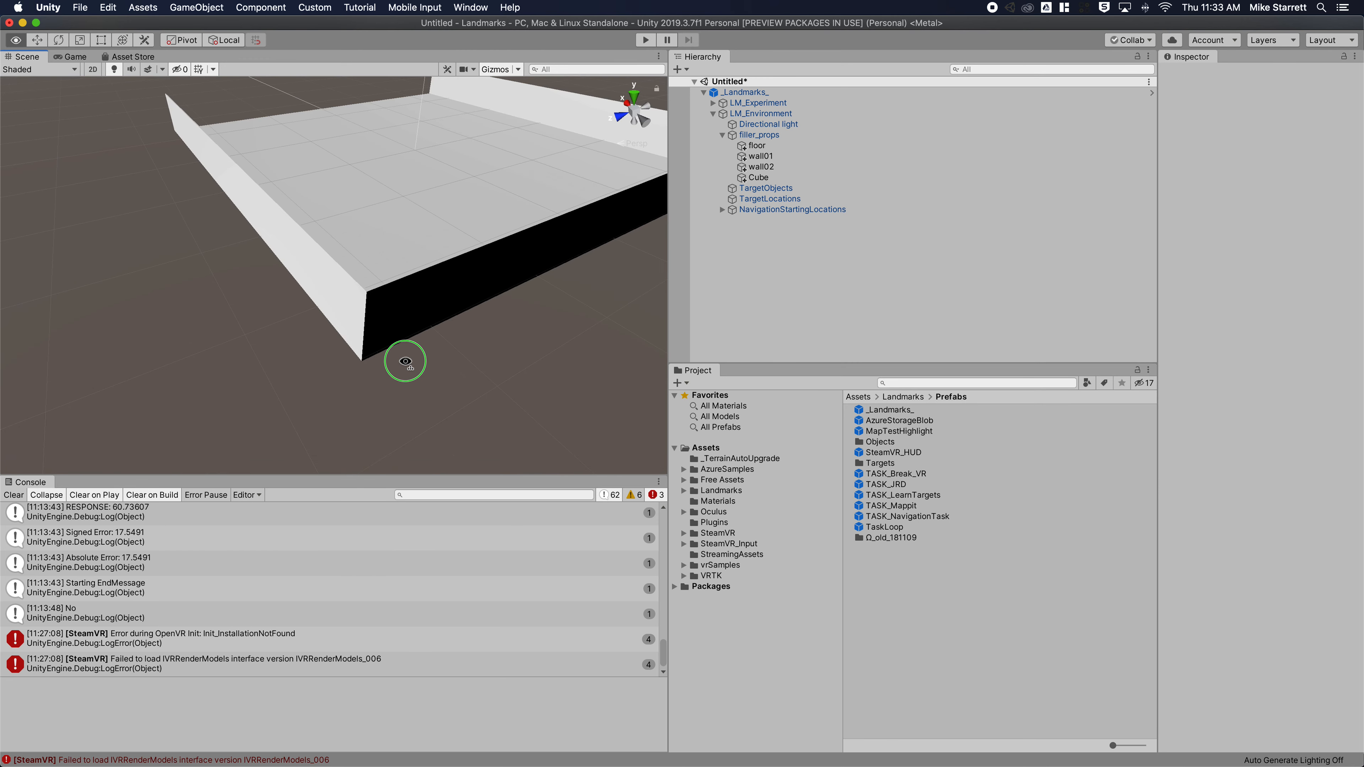
middle_click_drag(495, 199, 305, 447)
scroll(306, 396, "down", 5)
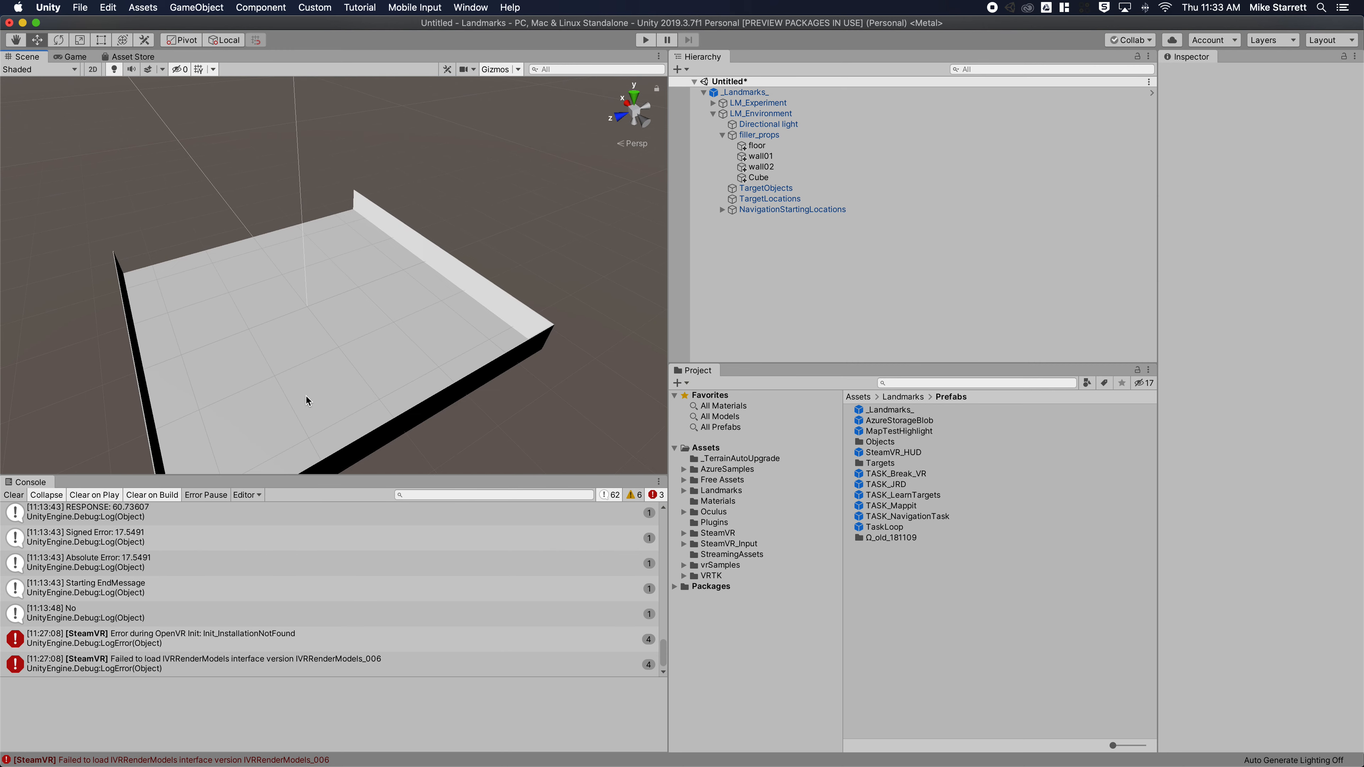
Rename the Cube under filler_props as wall03
left_click(759, 177)
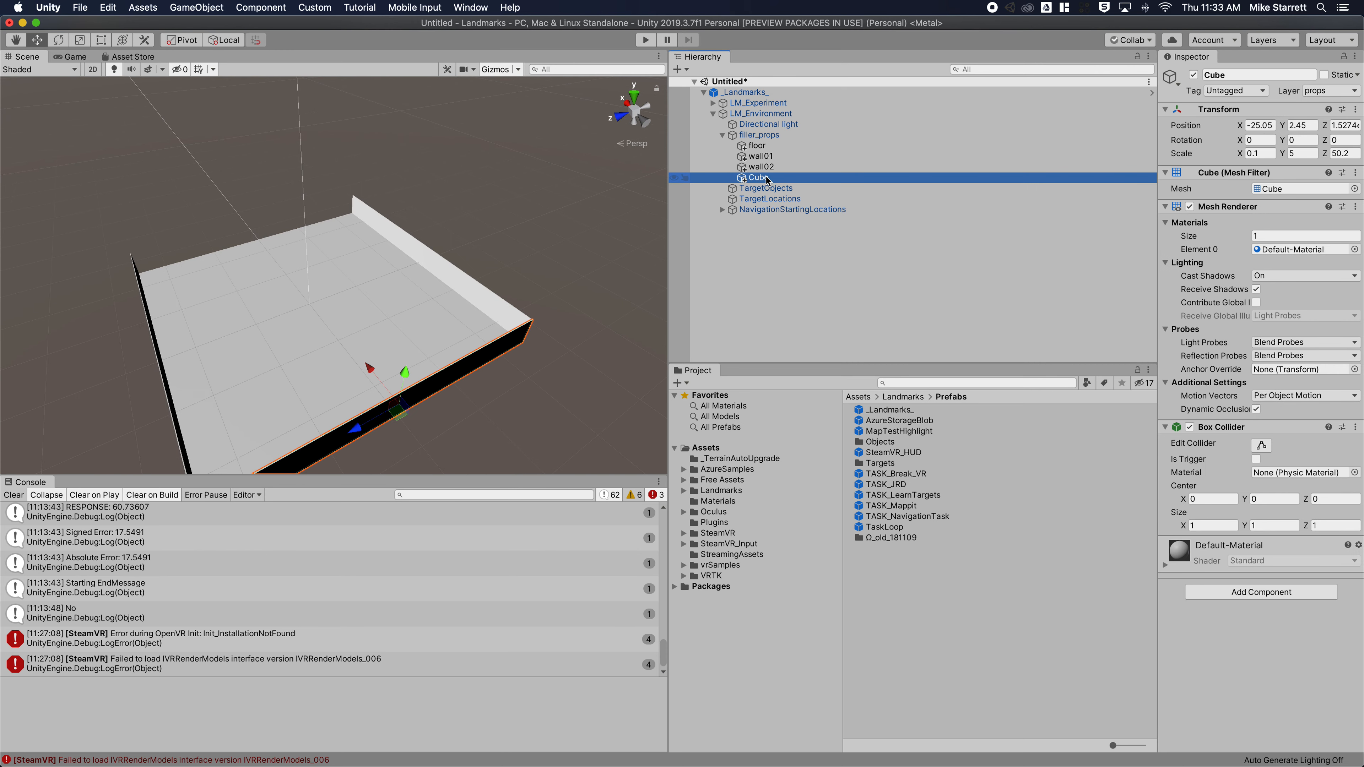
left_click(767, 179)
type("wa")
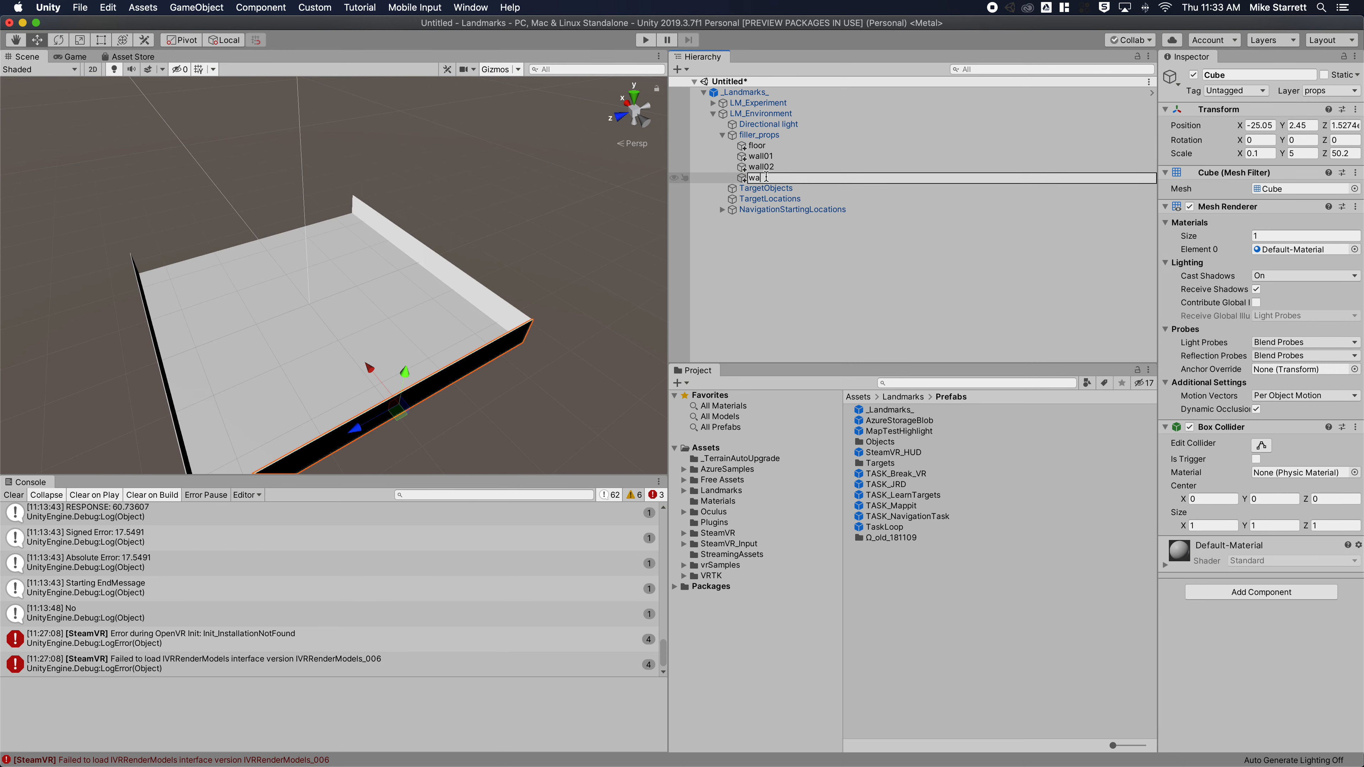
key("Return")
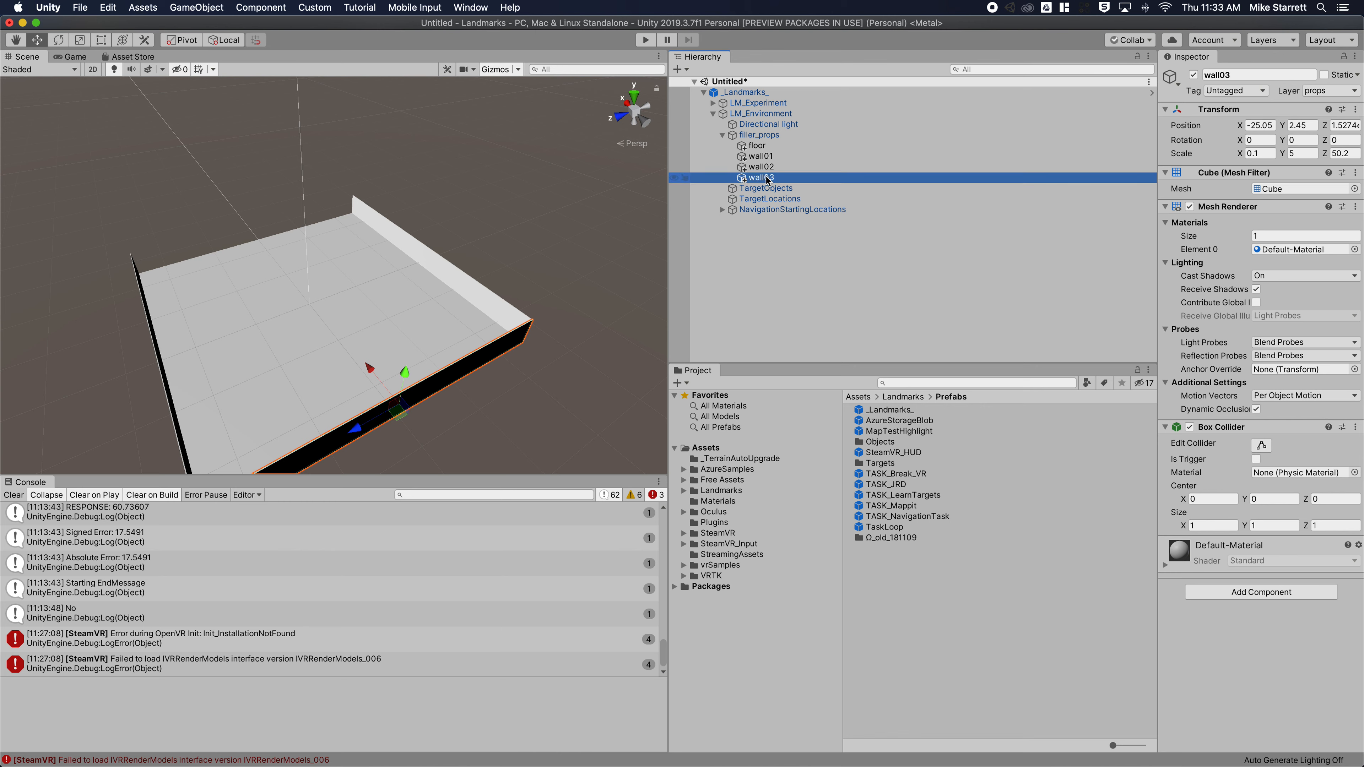
Duplicate wall03 and rename the copy as wall04
right_click(765, 177)
left_click(785, 229)
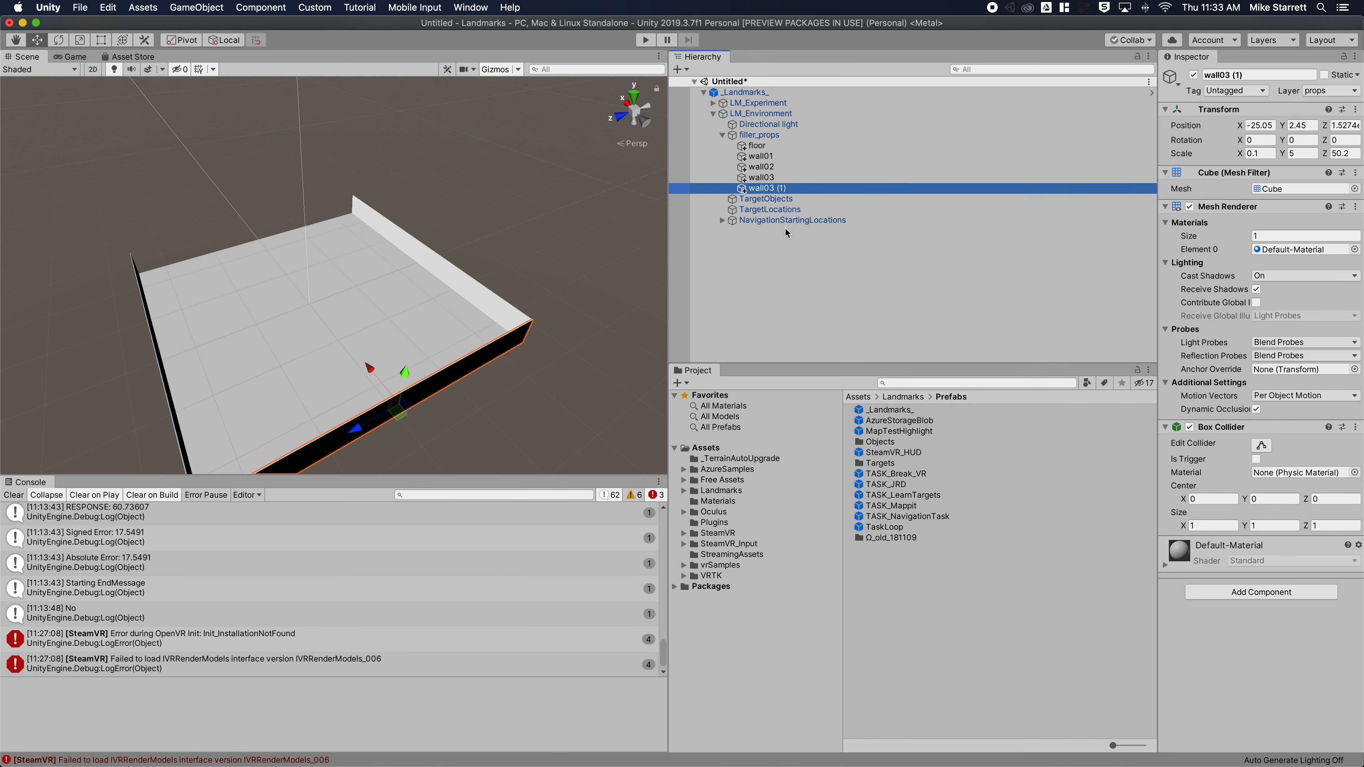
left_click(777, 189)
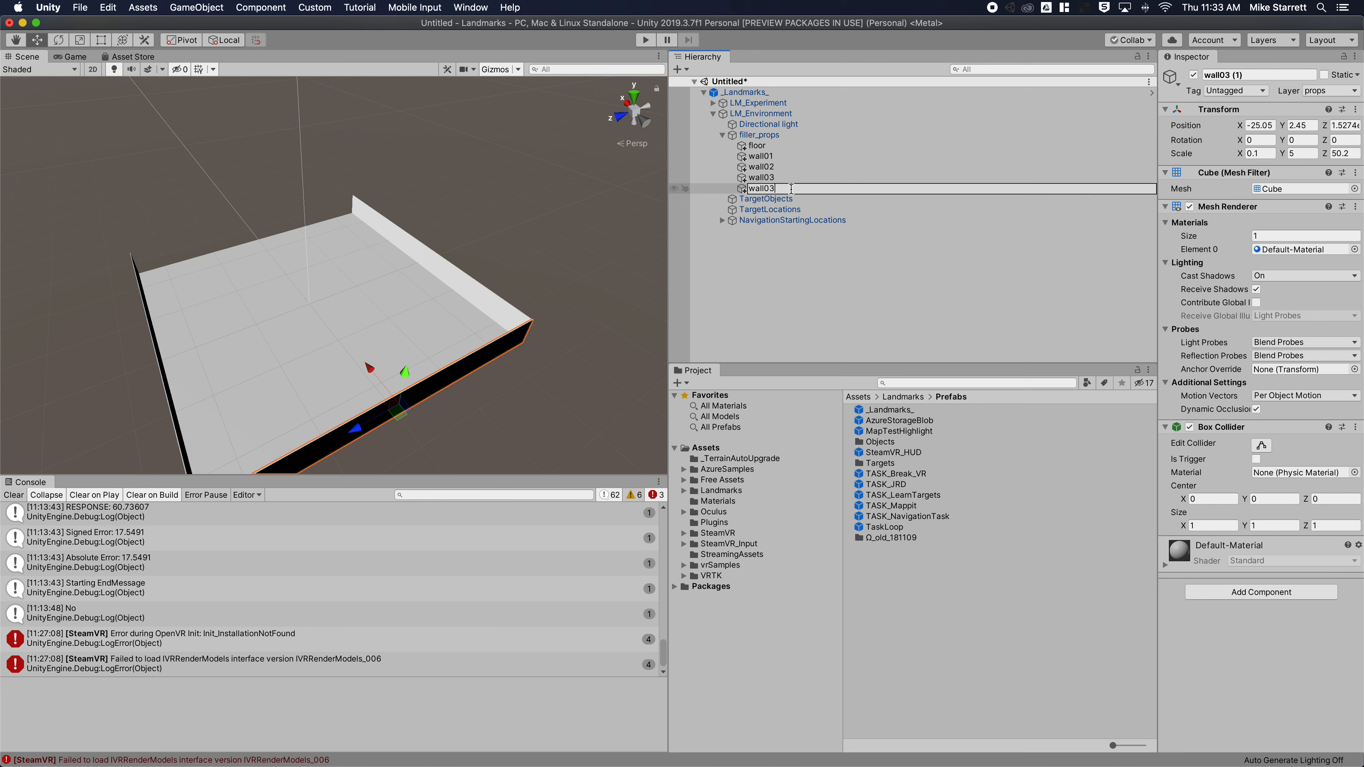
type("wall04")
key("Return")
Move wall04 along X to the remaining open side and vertex-snap its bottom corner to the outer corner there
left_click_drag(368, 368, 40, 107)
right_click_drag(346, 359, 565, 281)
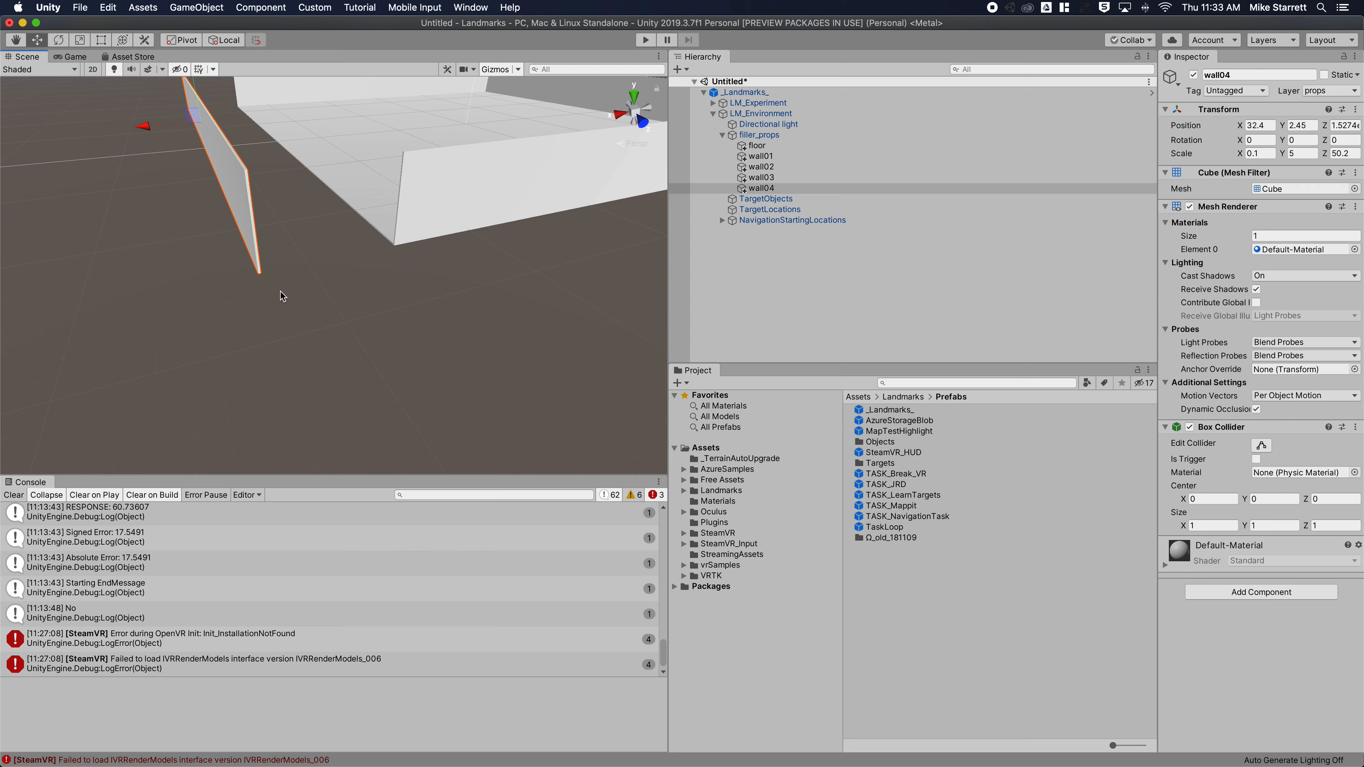
key("v")
left_click_drag(260, 274, 394, 254)
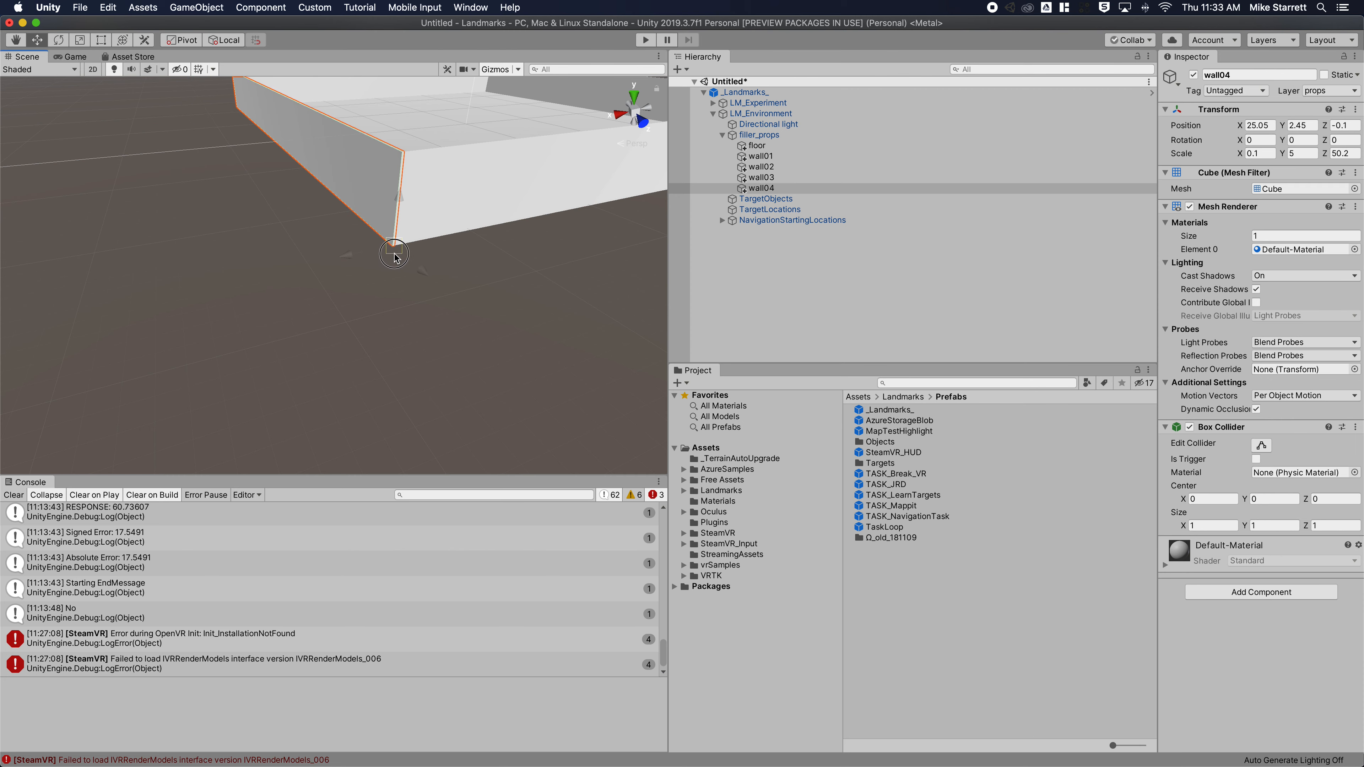
left_click(483, 326)
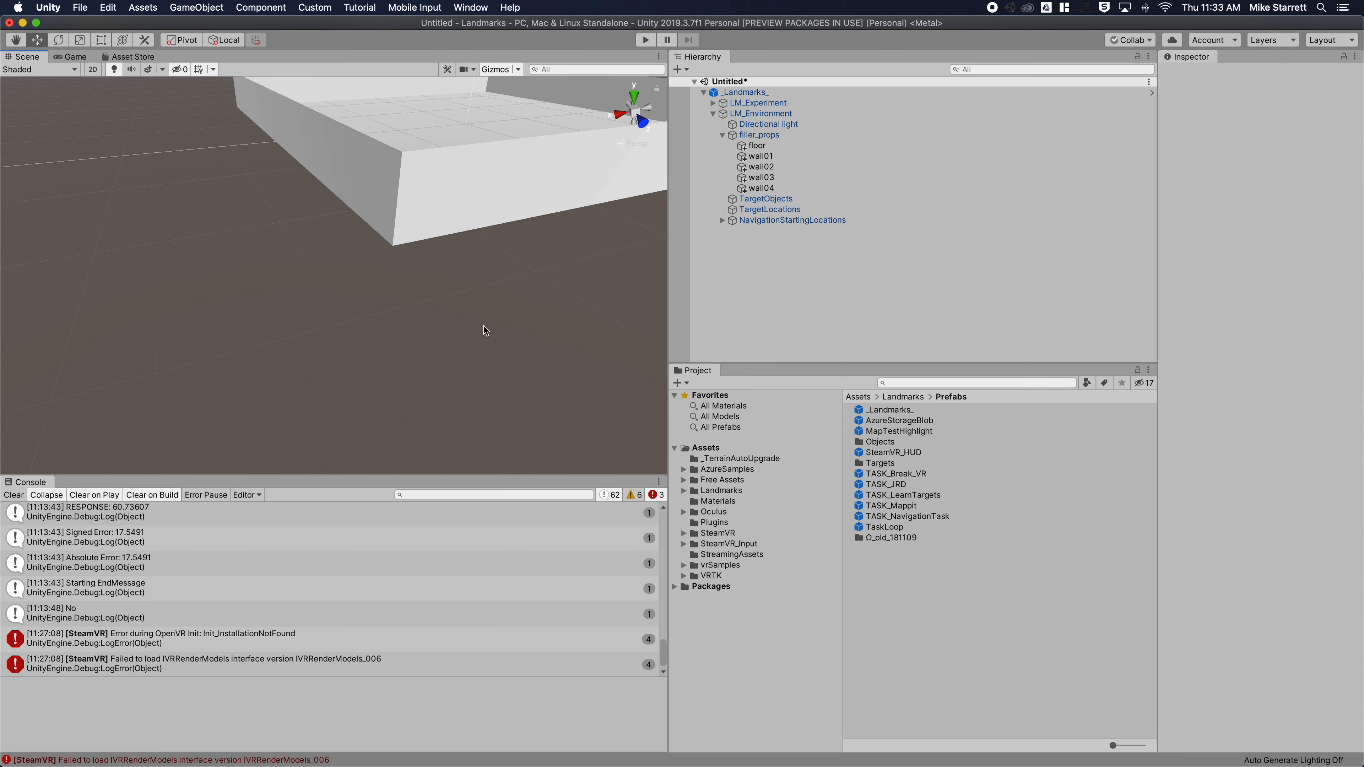
Examine the walled enclosure from several angles to check that all four corners are closed
middle_click_drag(511, 241, 343, 374)
scroll(343, 374, "down", 5)
right_click_drag(518, 295, 475, 326)
middle_click_drag(476, 326, 273, 375)
right_click_drag(487, 264, 299, 299)
middle_click_drag(298, 299, 417, 191)
scroll(360, 279, "up", 3)
scroll(360, 278, "up", 4)
right_click_drag(337, 379, 357, 306)
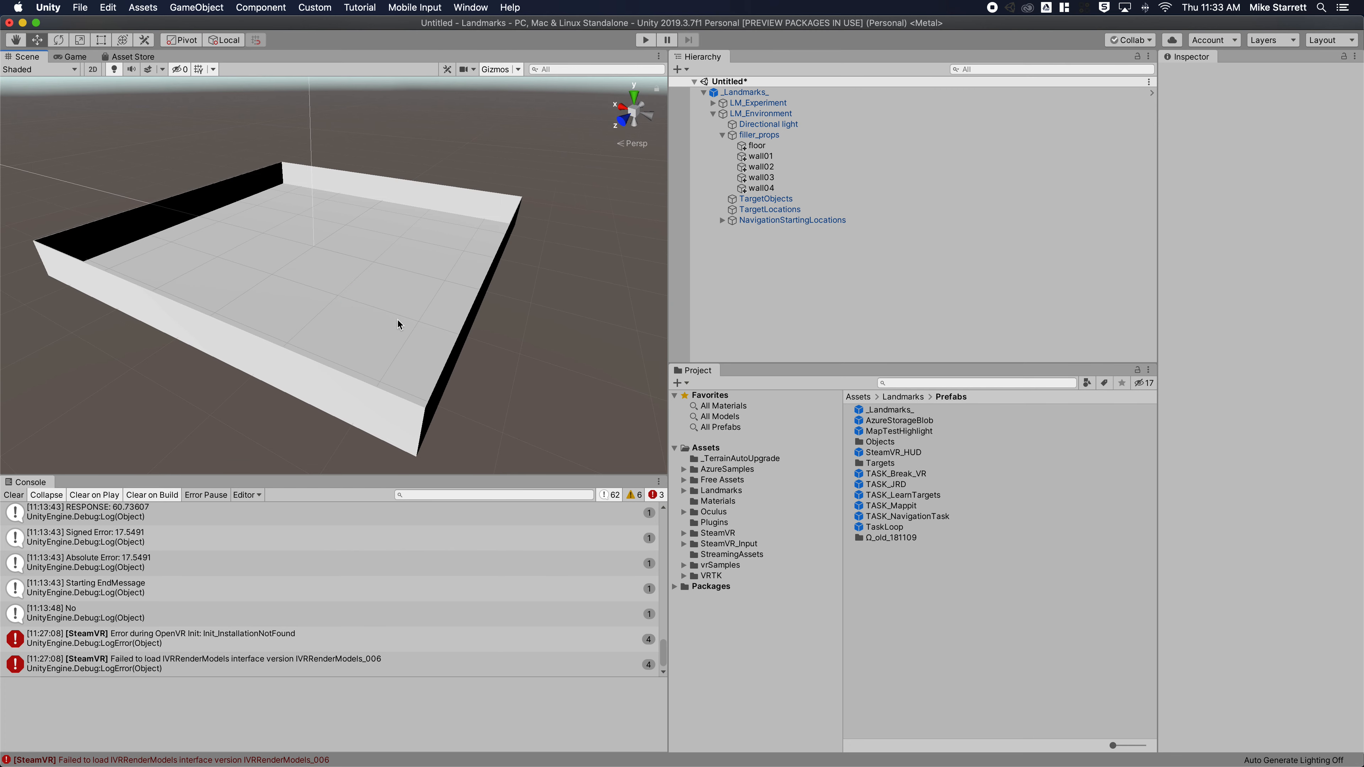
scroll(403, 254, "down", 1)
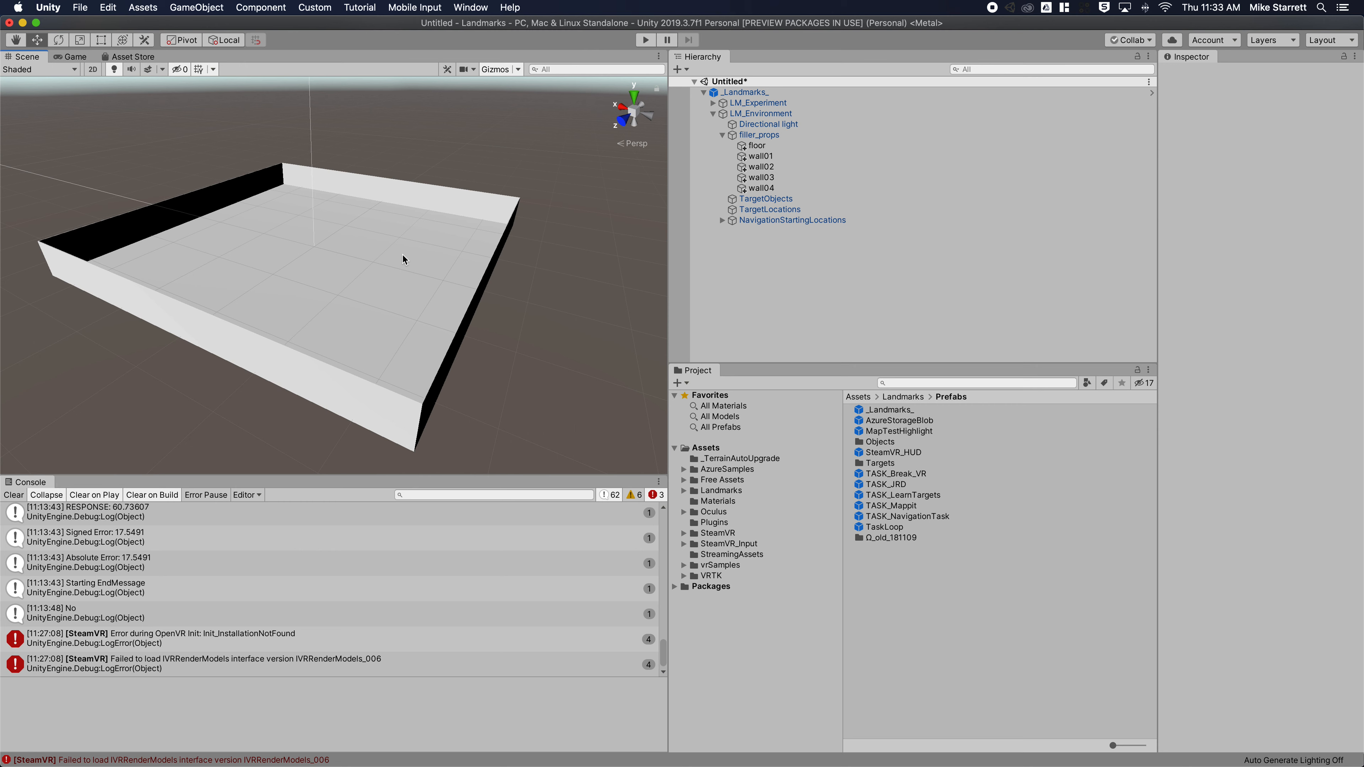
Expand the Landmarks asset folder and open its Materials folder with the subfolders shown
left_click(684, 492)
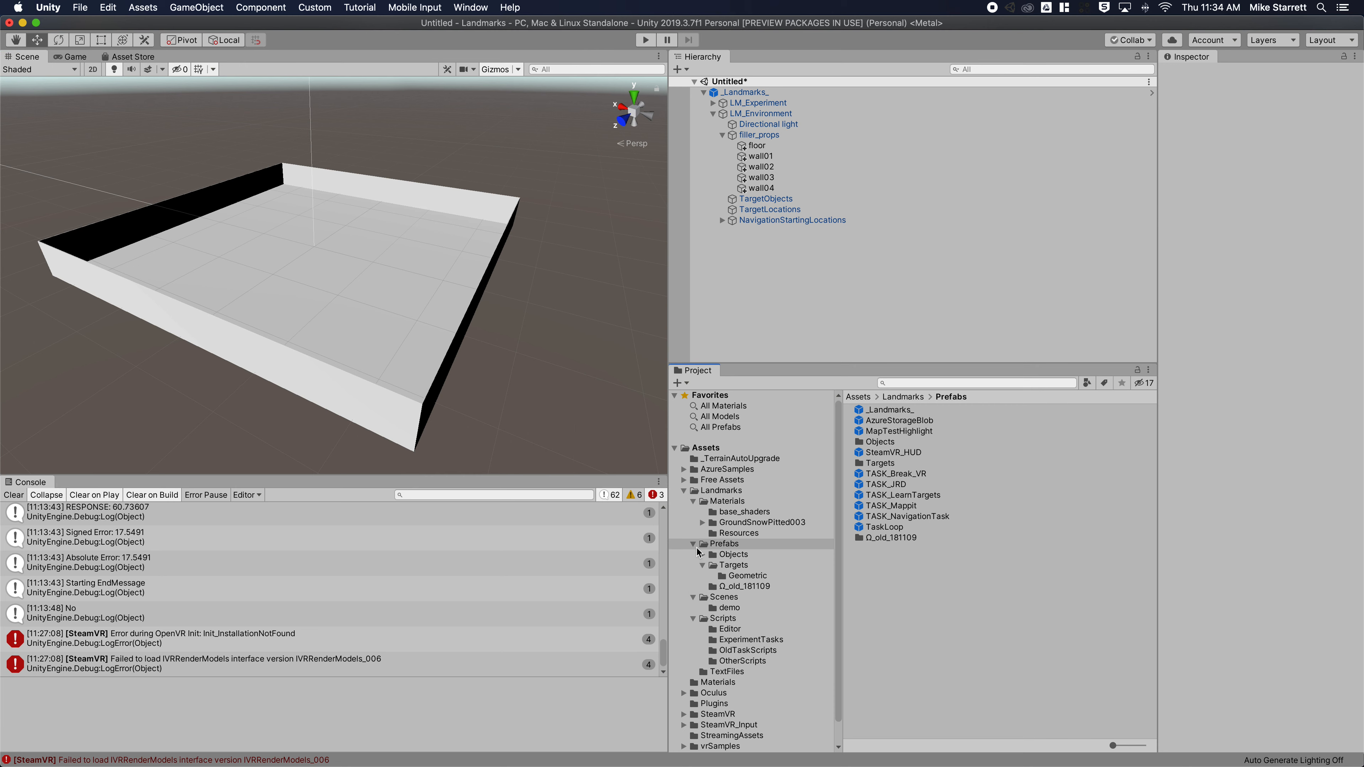
left_click(693, 544)
left_click(692, 500)
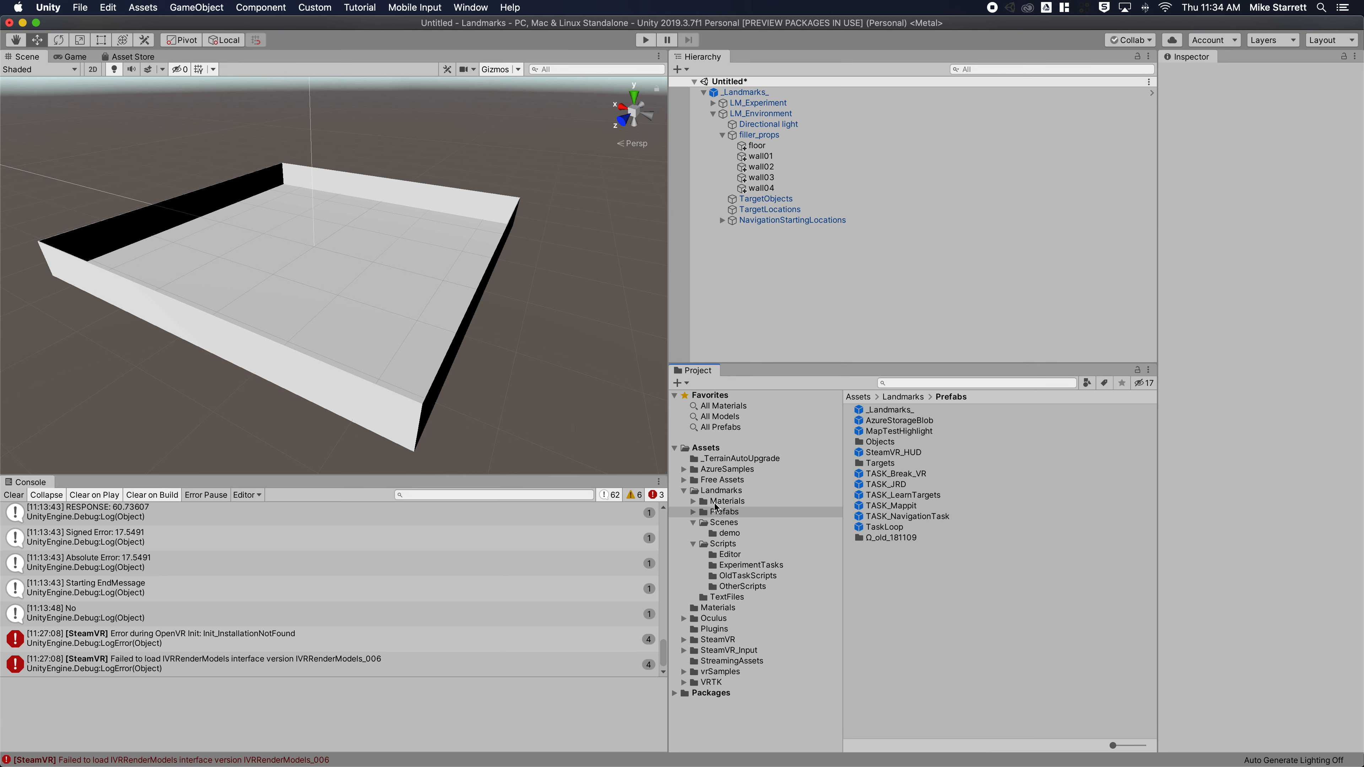
left_click(716, 502)
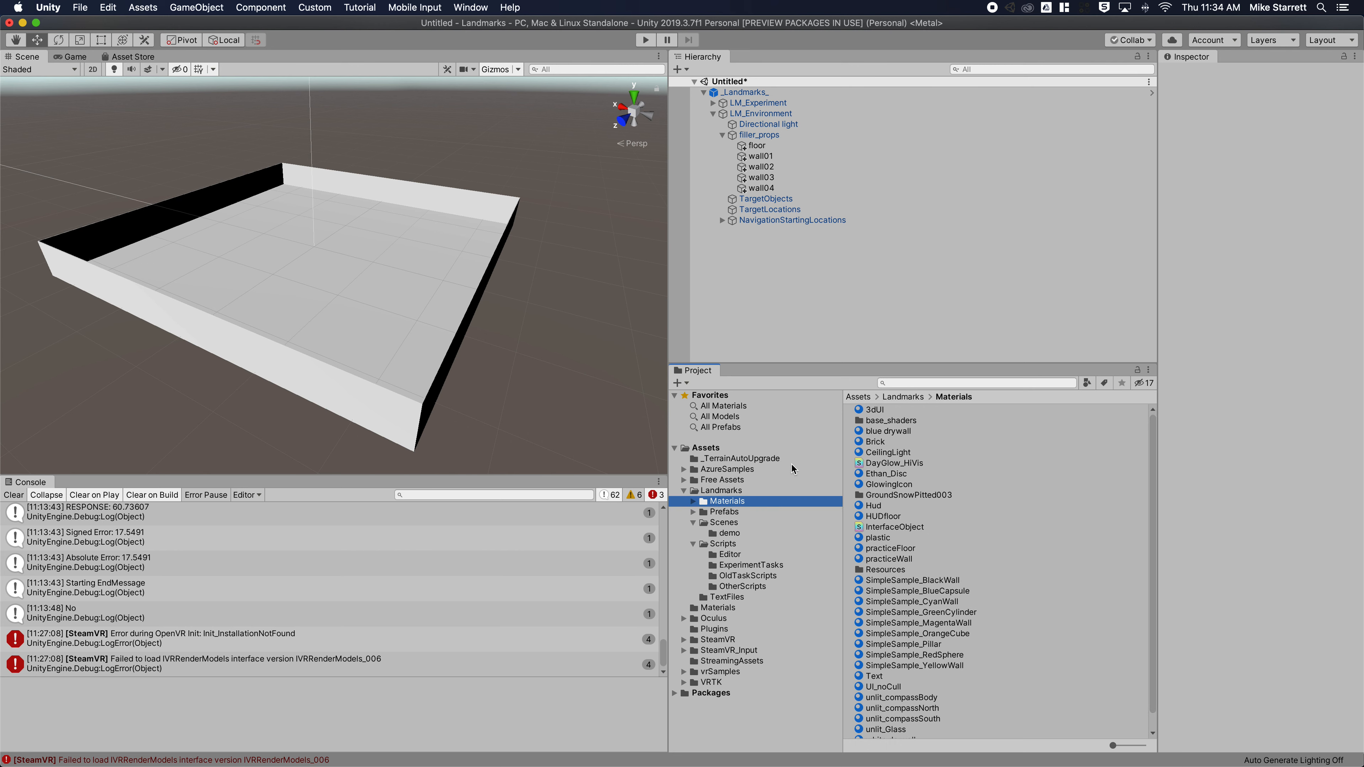
left_click(693, 494)
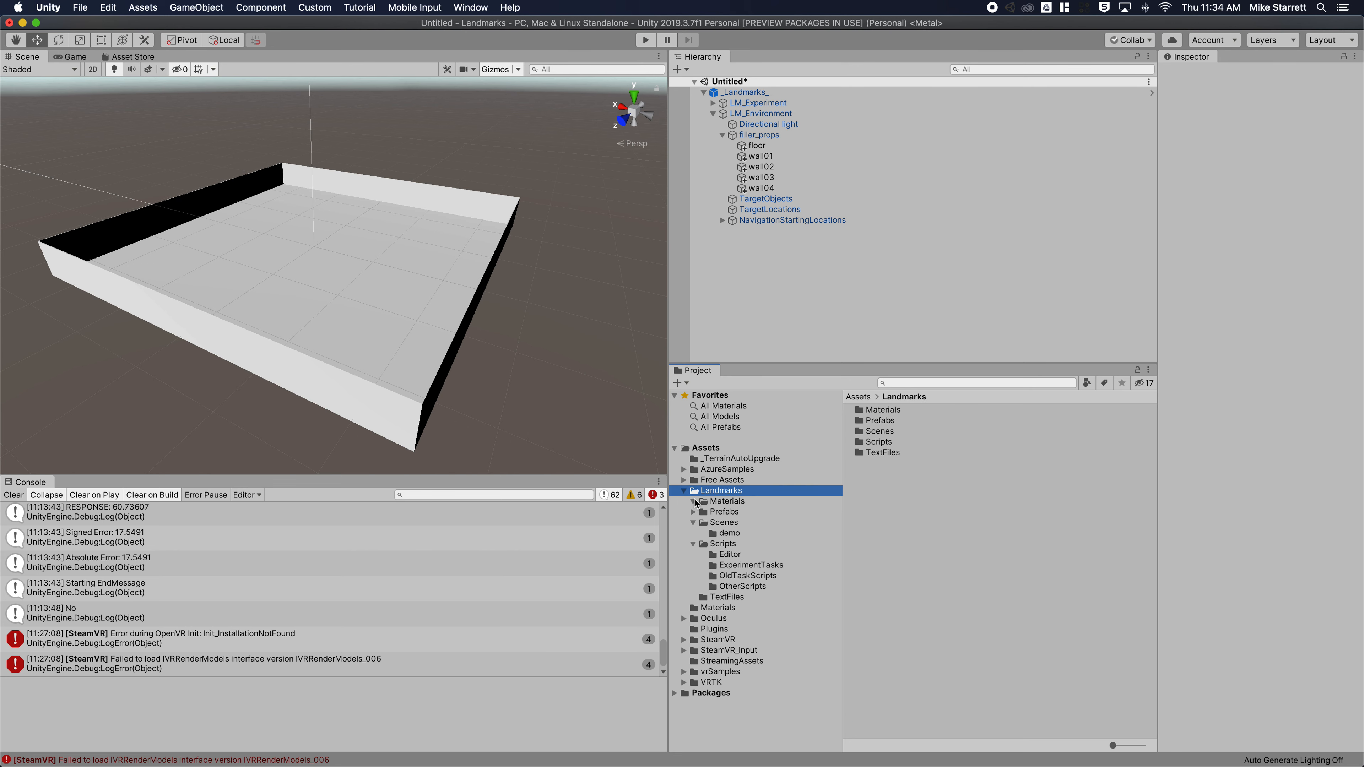
left_click(694, 501)
left_click(729, 501)
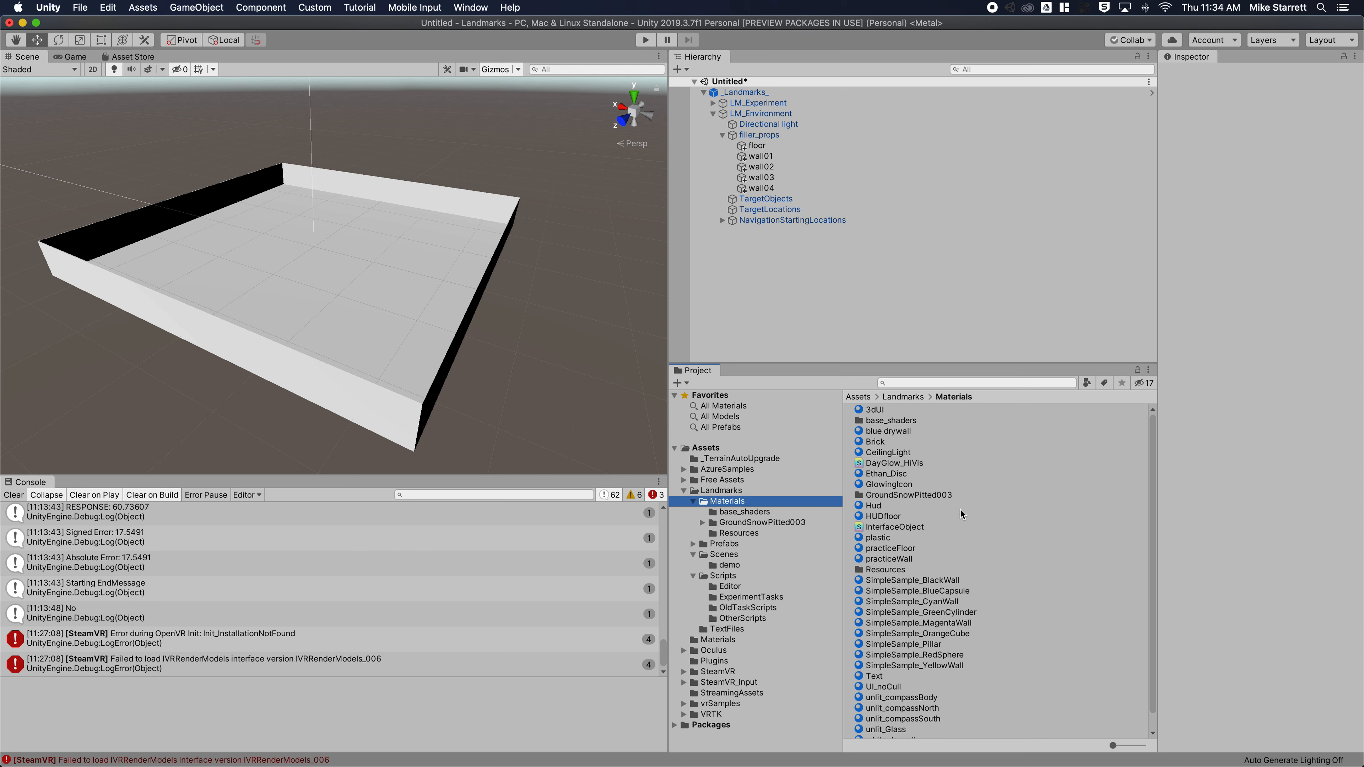
right_click(1063, 491)
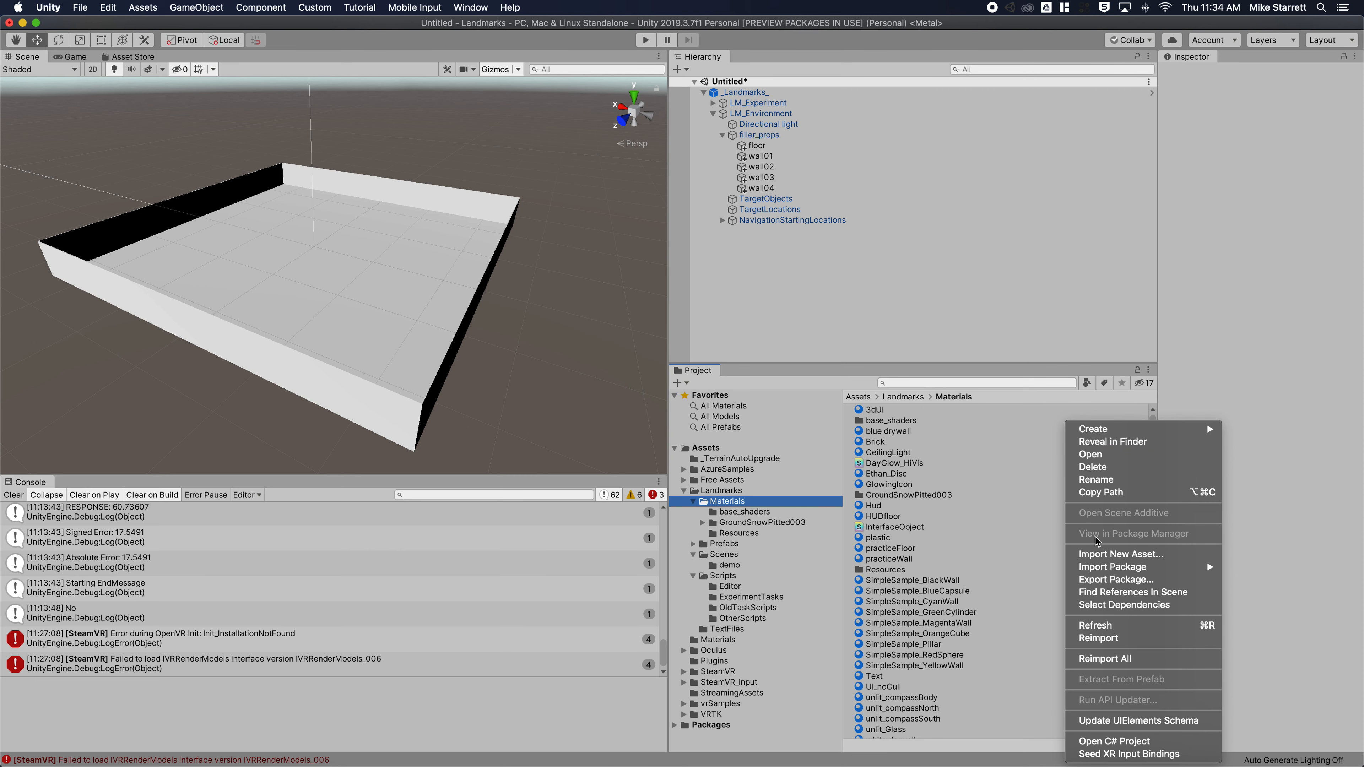
mouse_move(1128, 433)
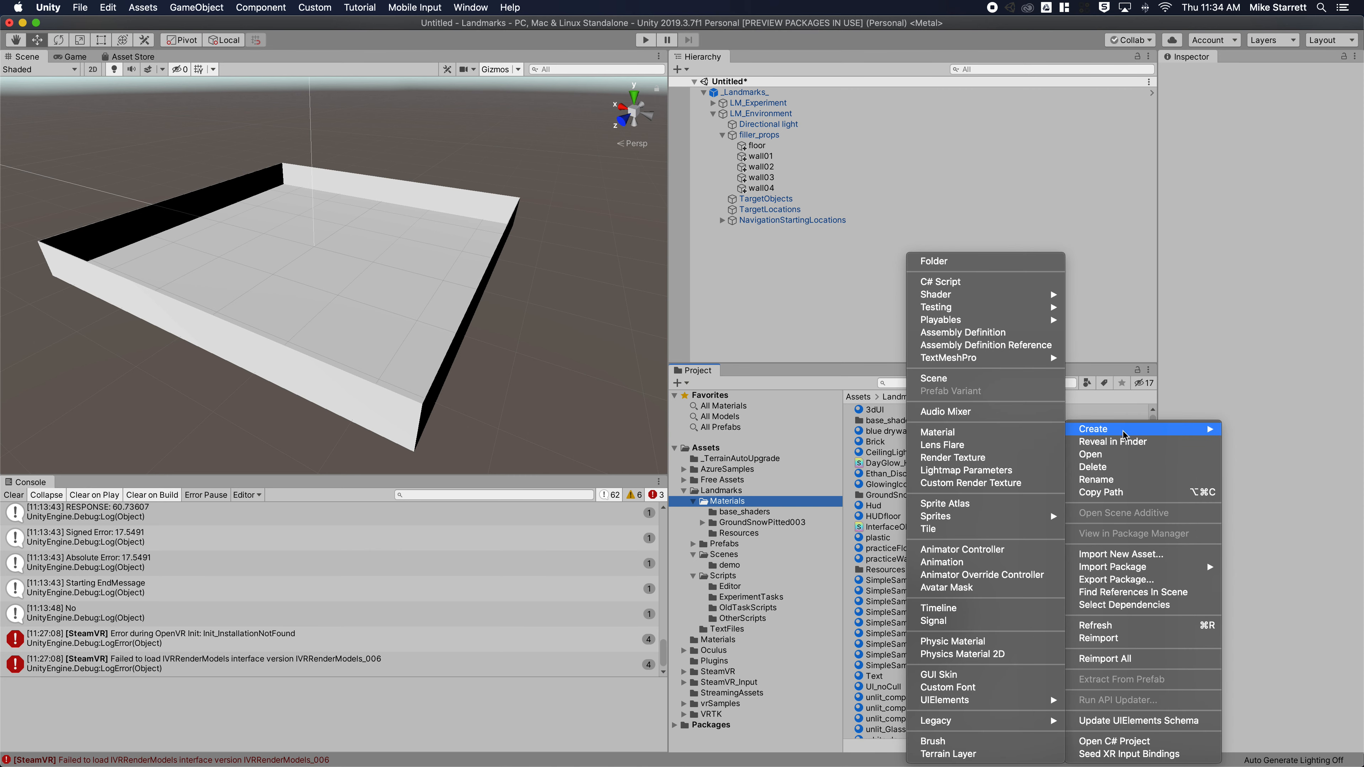
left_click(1103, 411)
Preview the Brick and SimpleSample_BlackWall materials and the color materials from Black to Yellow in the base_shaders folder
left_click(1094, 444)
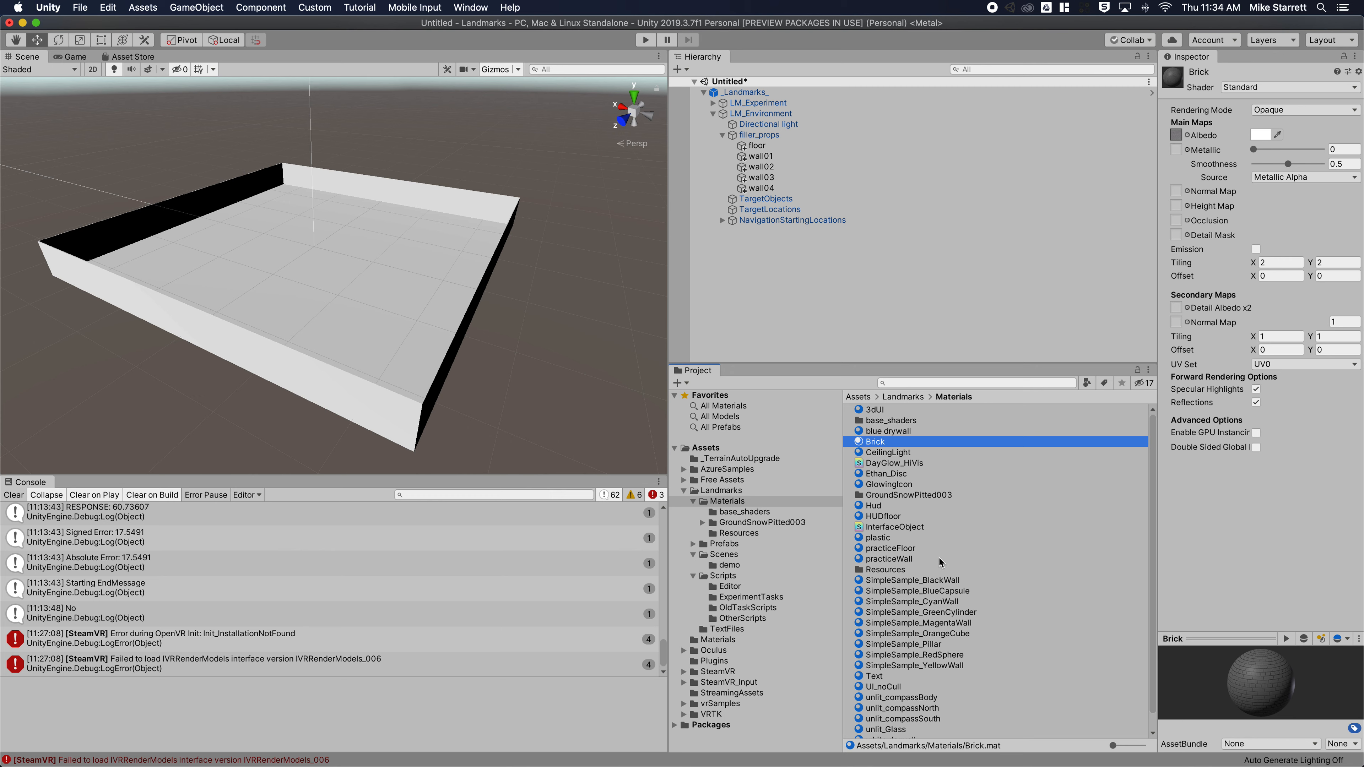
left_click(904, 582)
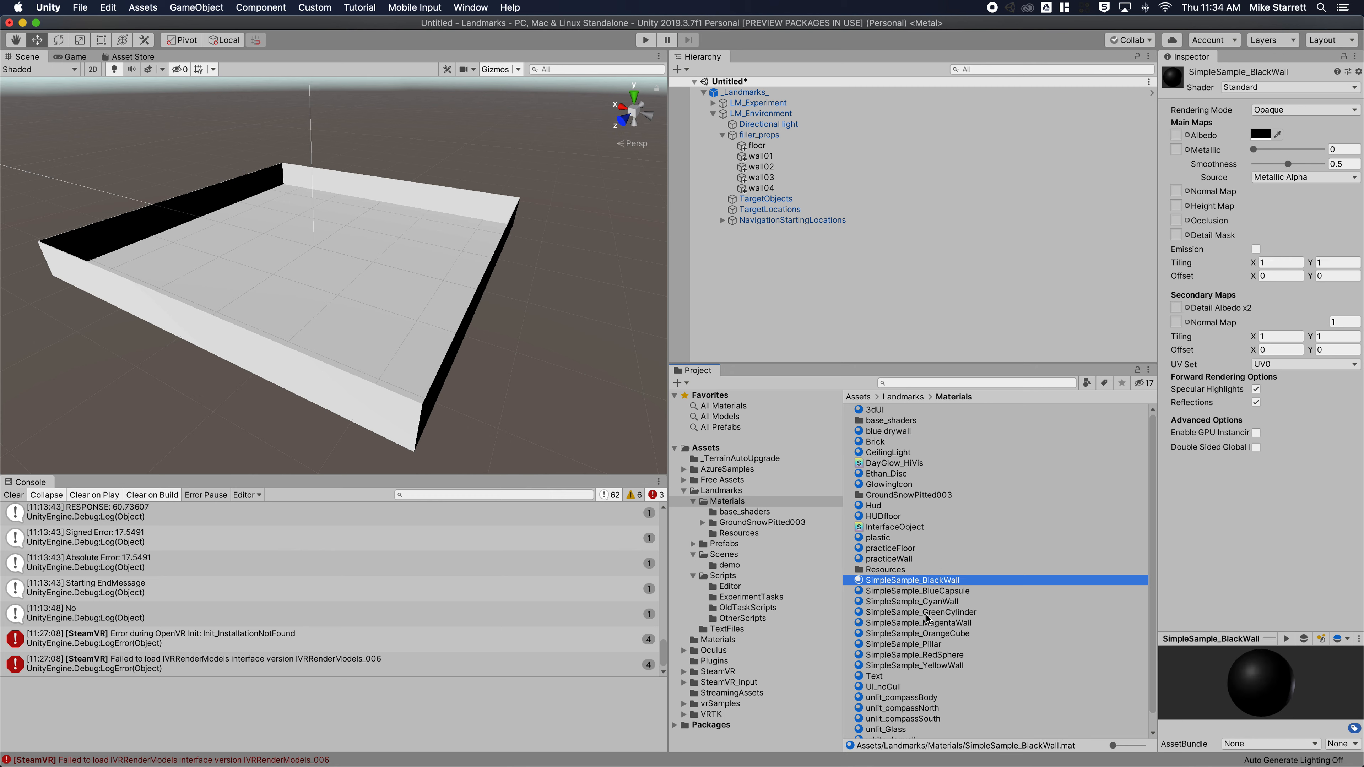
left_click(762, 513)
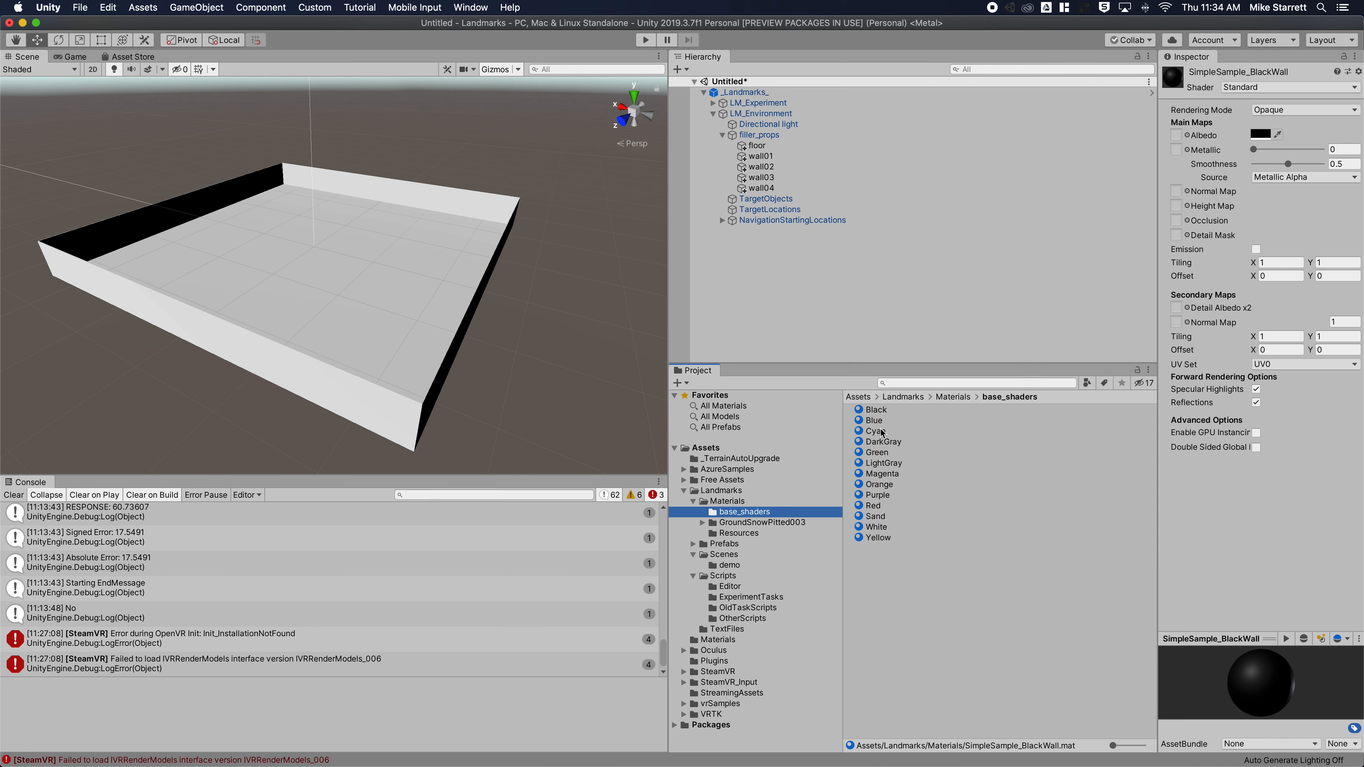
left_click(890, 538)
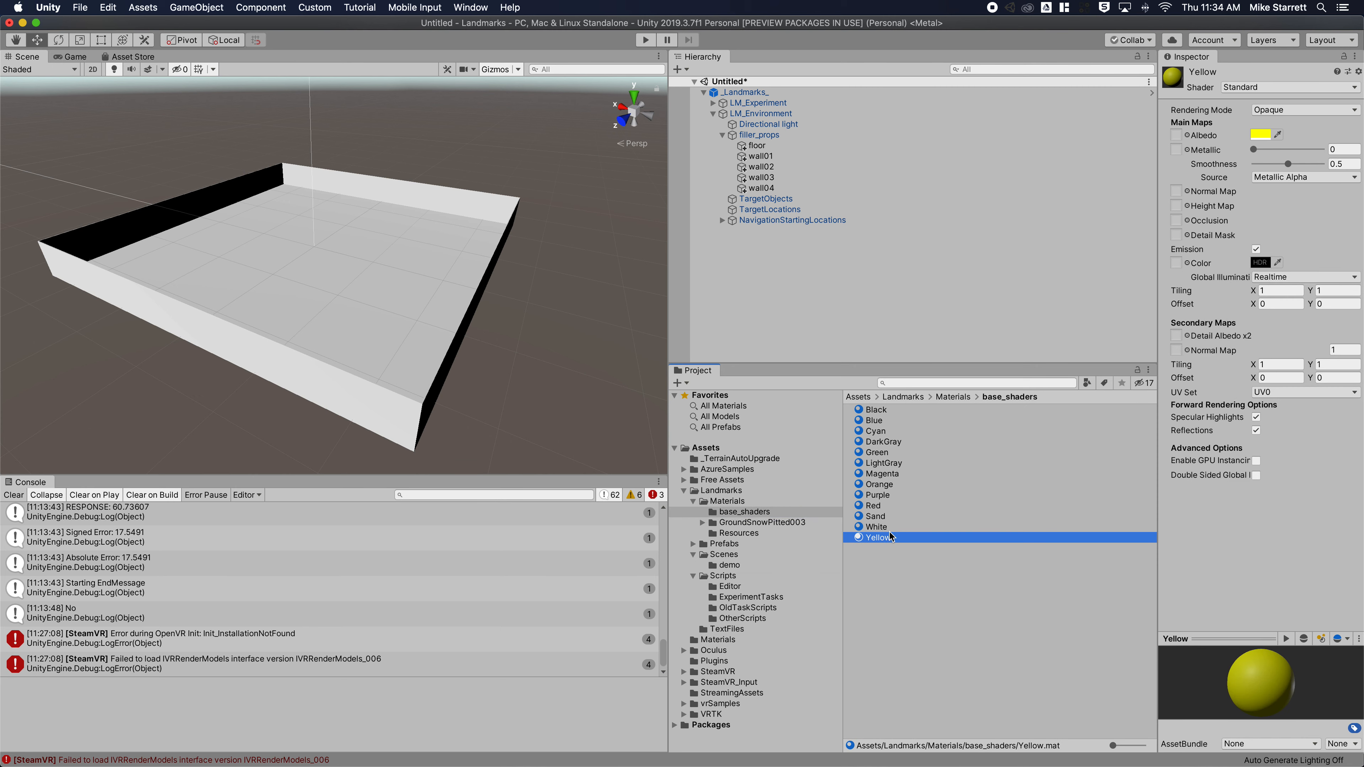
left_click(877, 412)
key("Down")
key("Down")
key("Down")
key("Down")
key("Down")
key("Down")
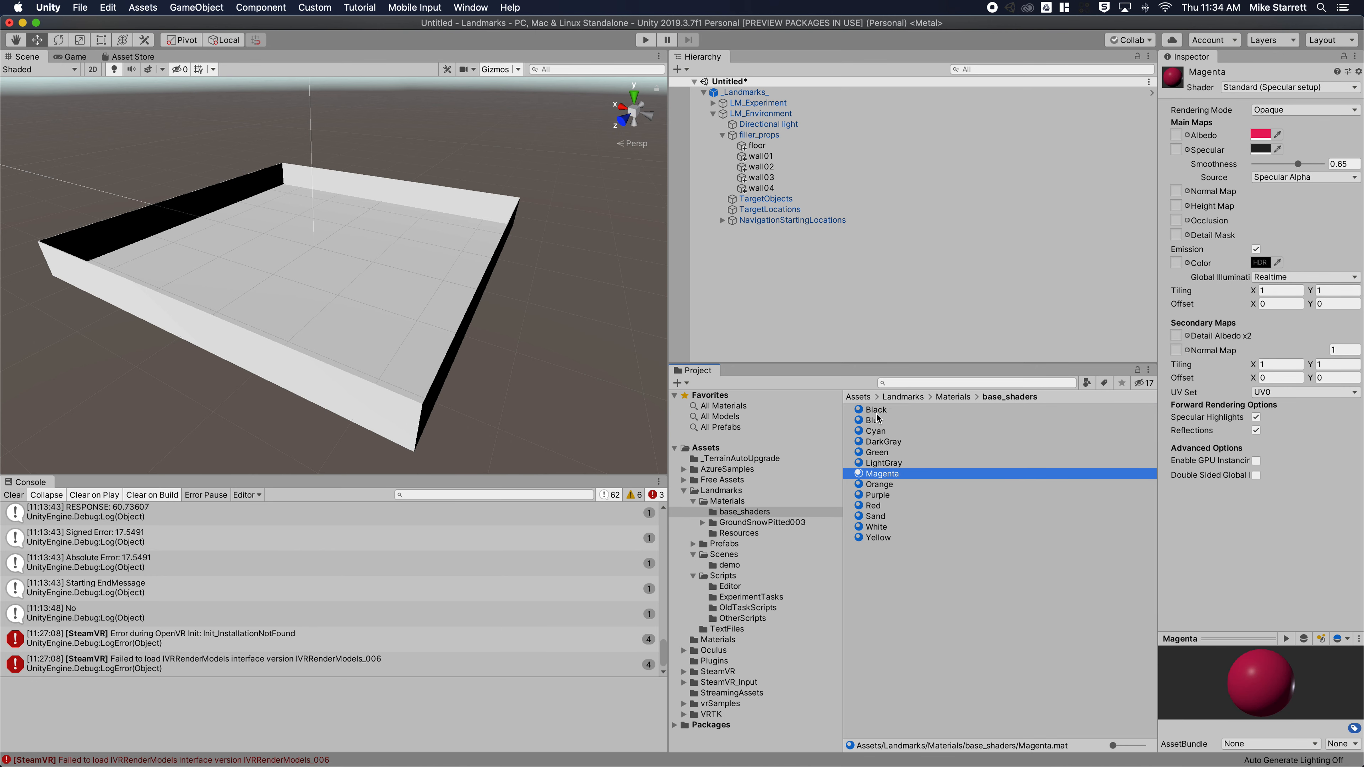
key("Down")
key("Down")
key("Down")
key("Down")
key("Down")
key("Down")
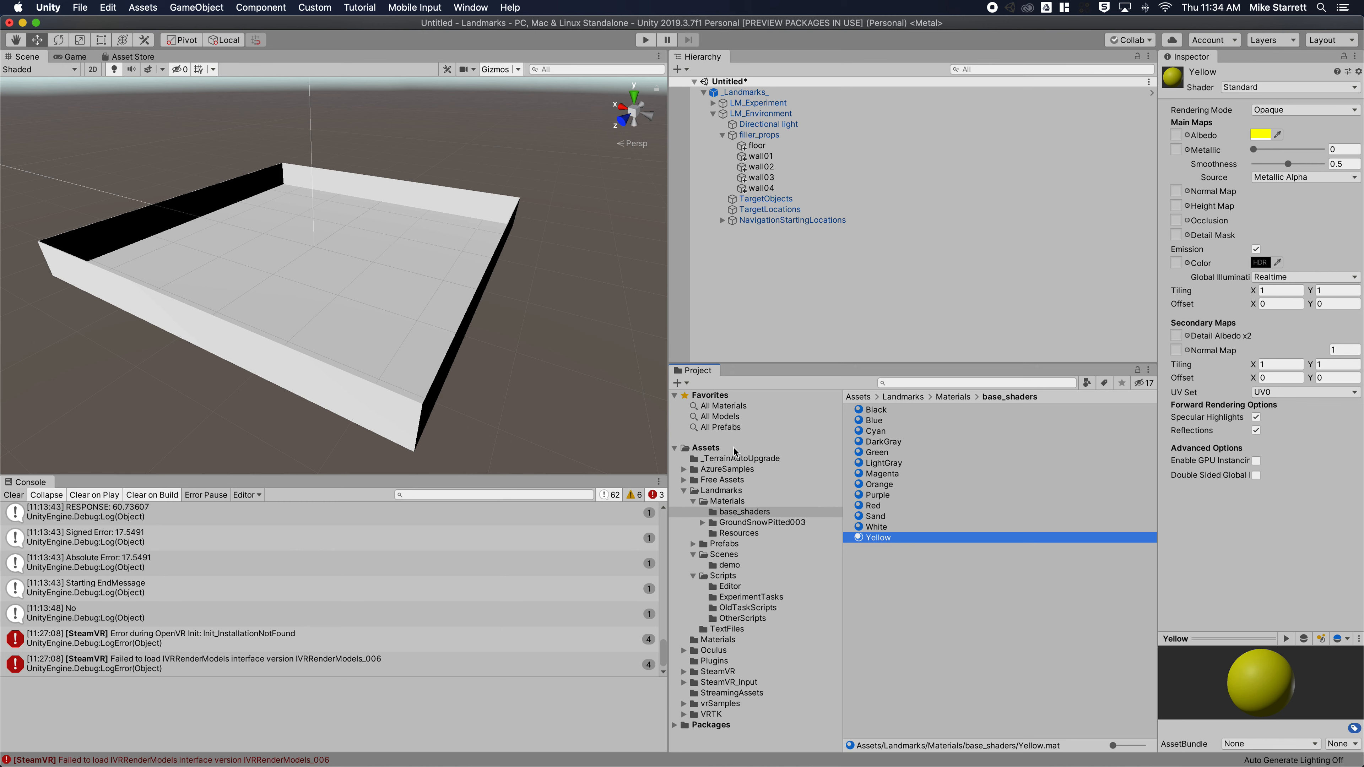
Assign the Cyan material from base_shaders to wall01
left_click(760, 157)
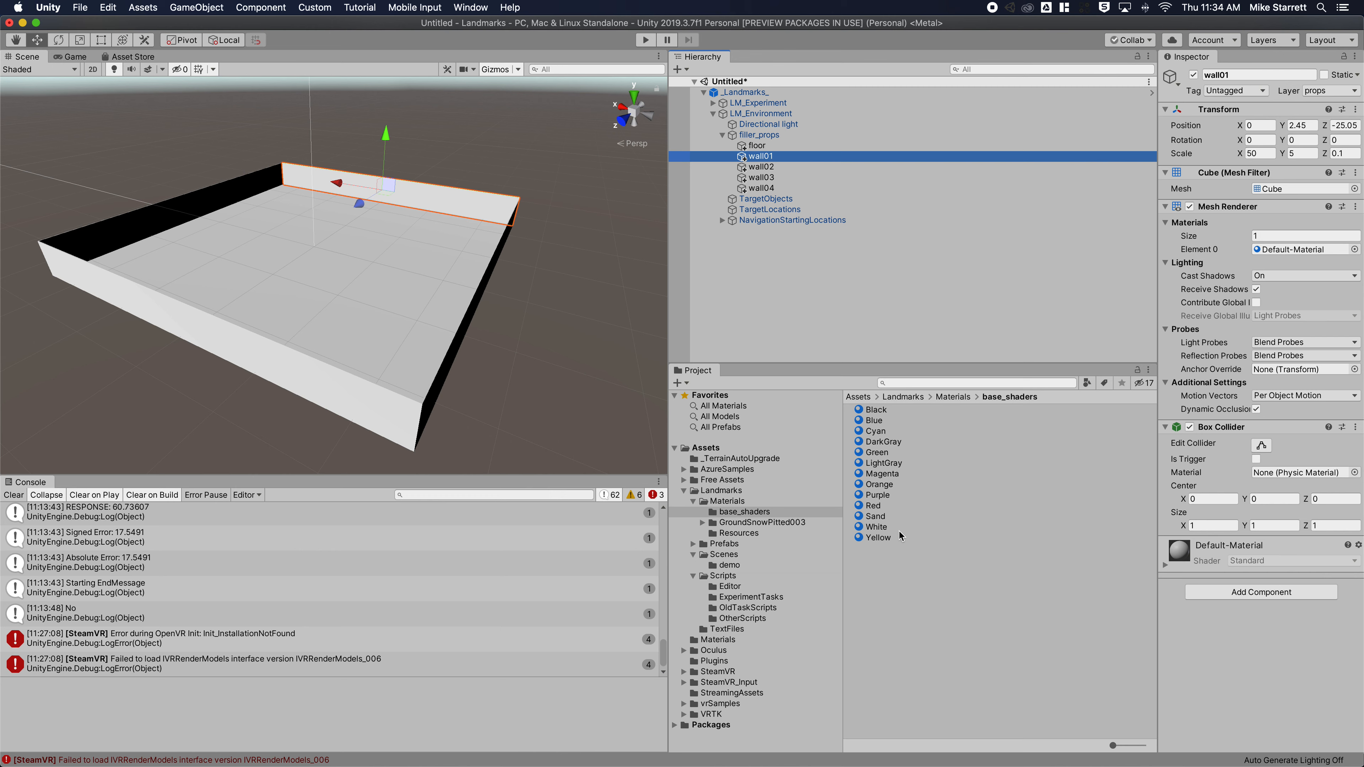
left_click_drag(876, 430, 1280, 254)
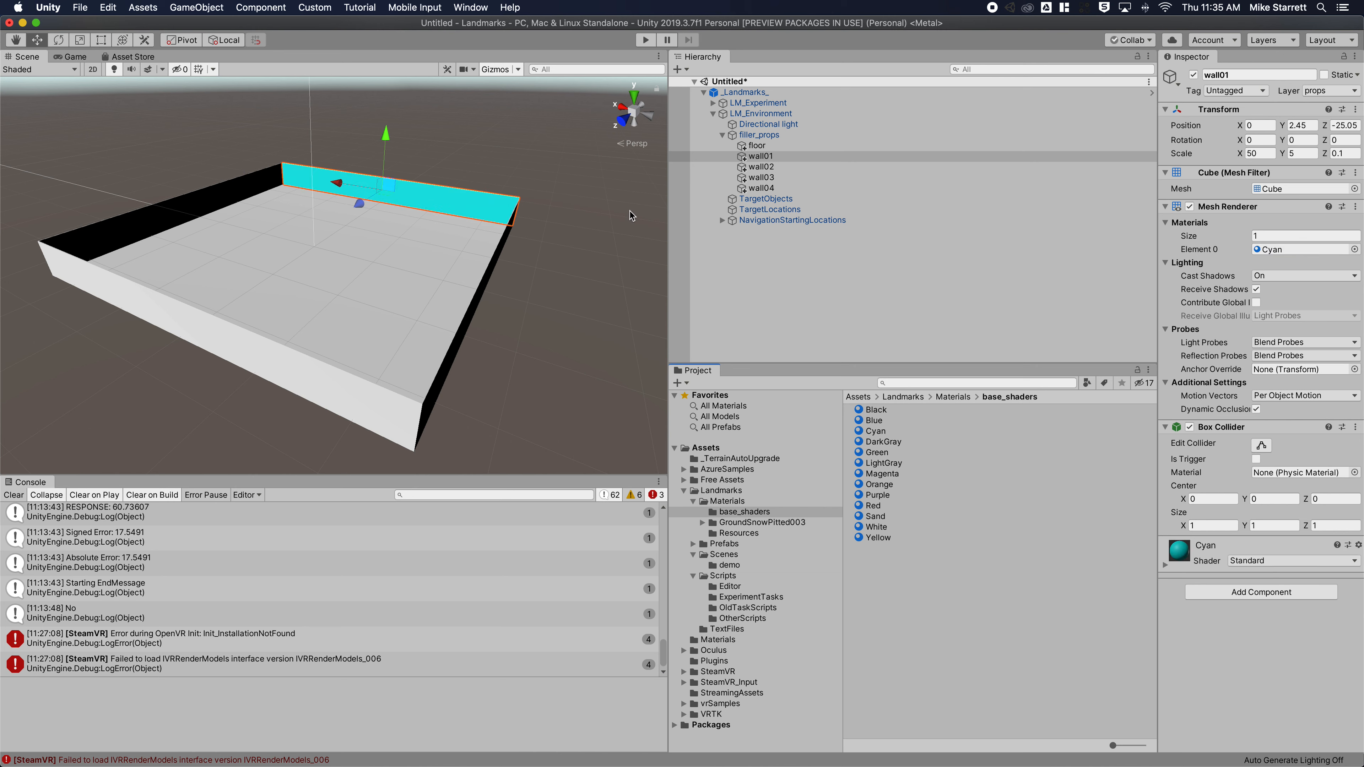
Assign the Magenta material from base_shaders to wall03
left_click(774, 168)
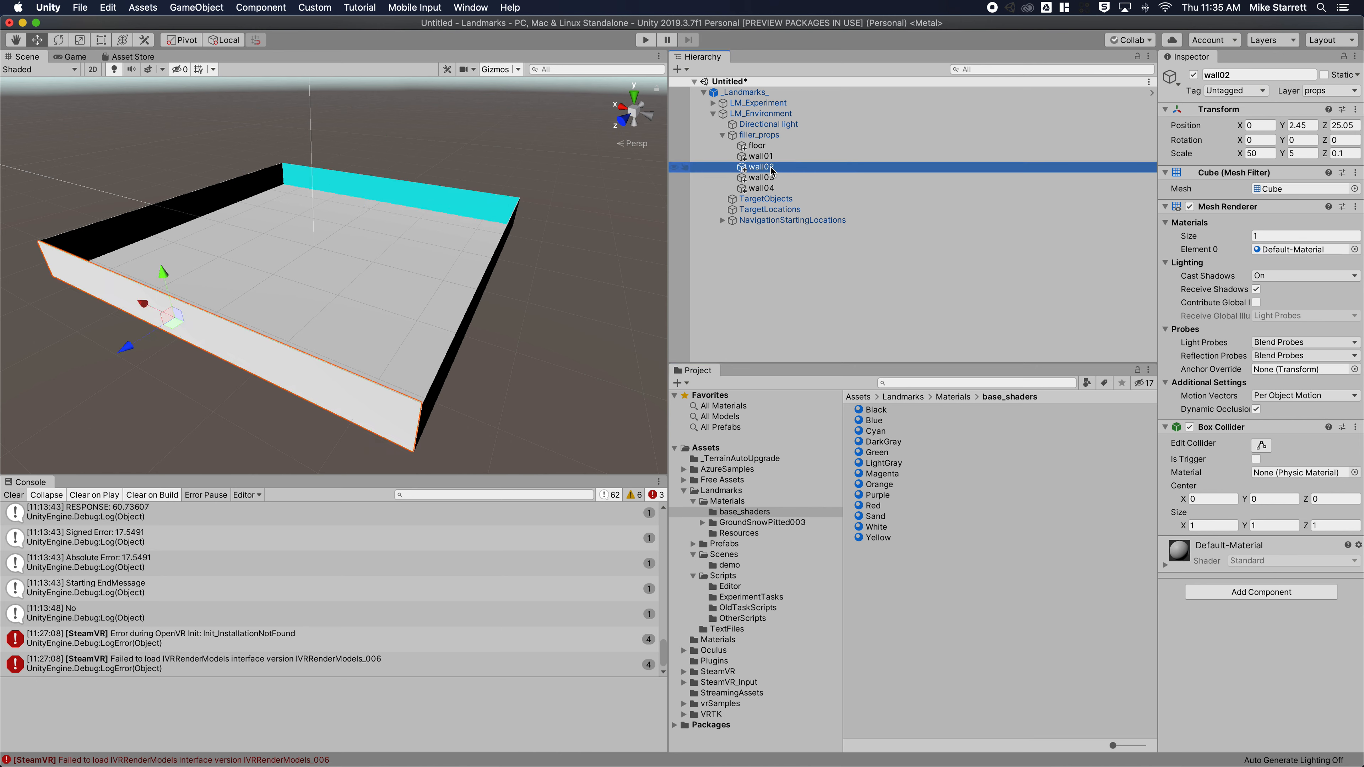
left_click(772, 177)
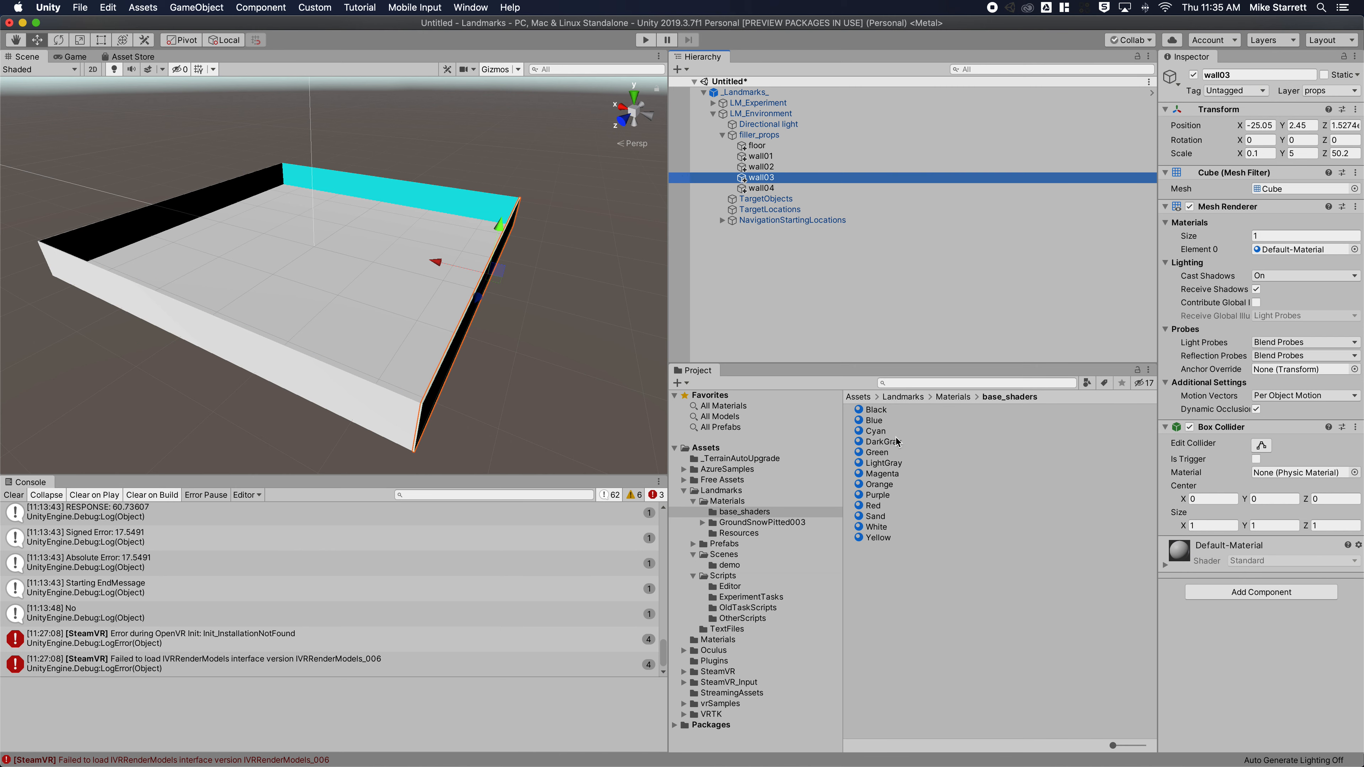
left_click_drag(883, 474, 454, 349)
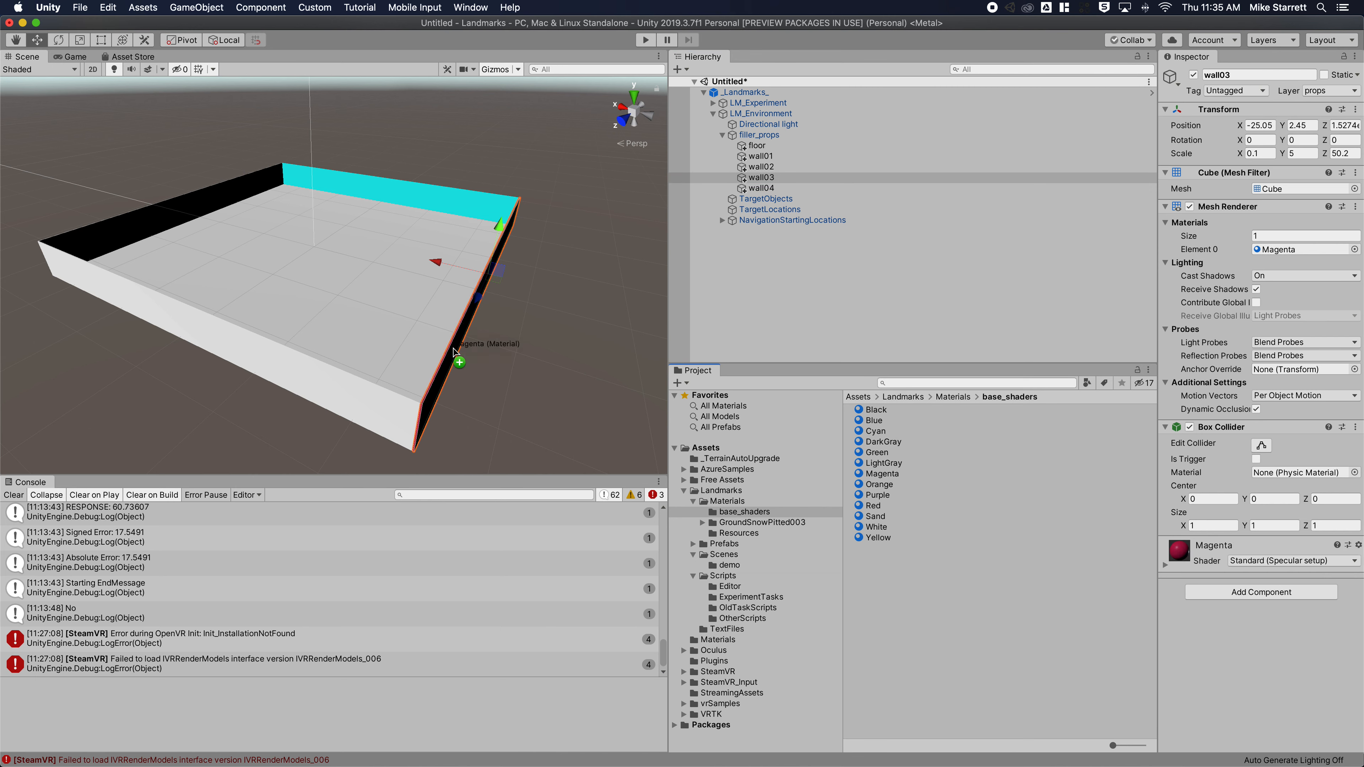
Assign the Yellow material from base_shaders to wall02
left_click(770, 167)
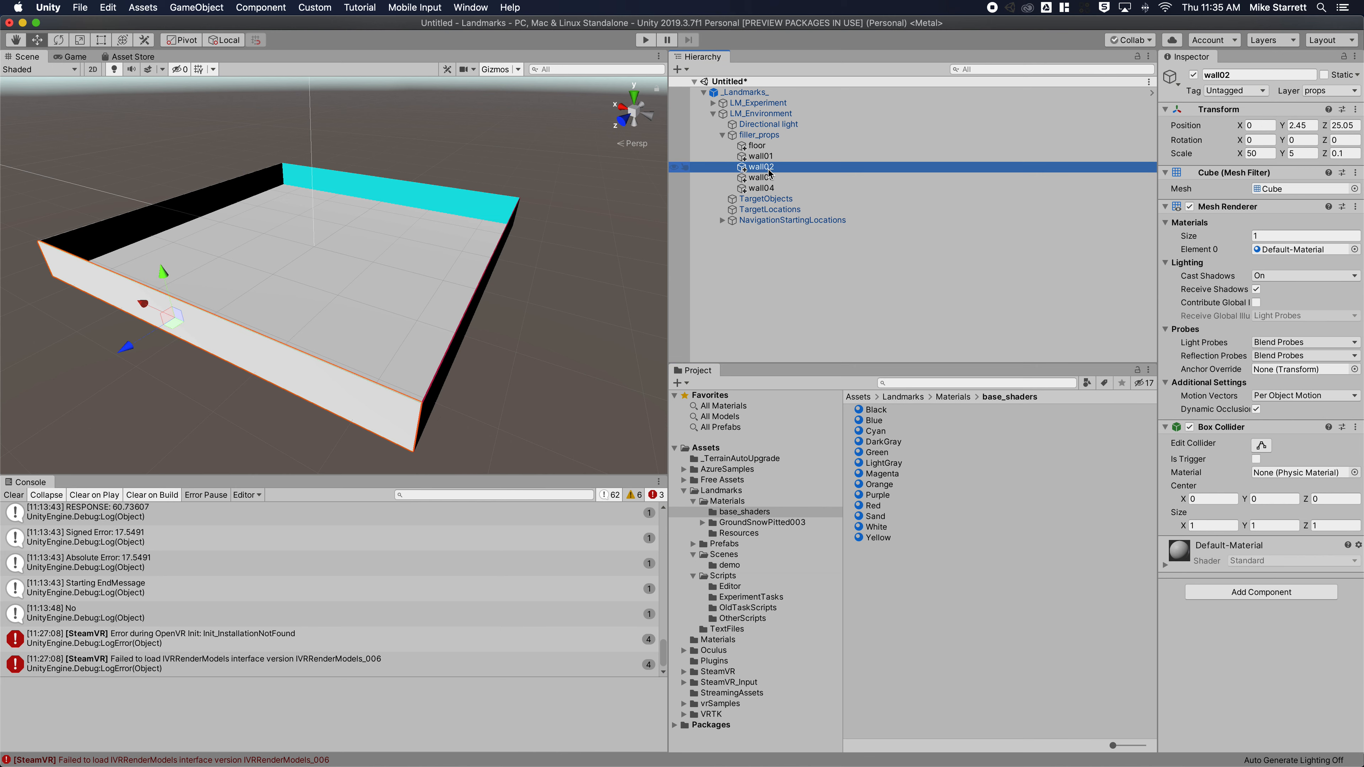
left_click_drag(875, 543, 935, 619)
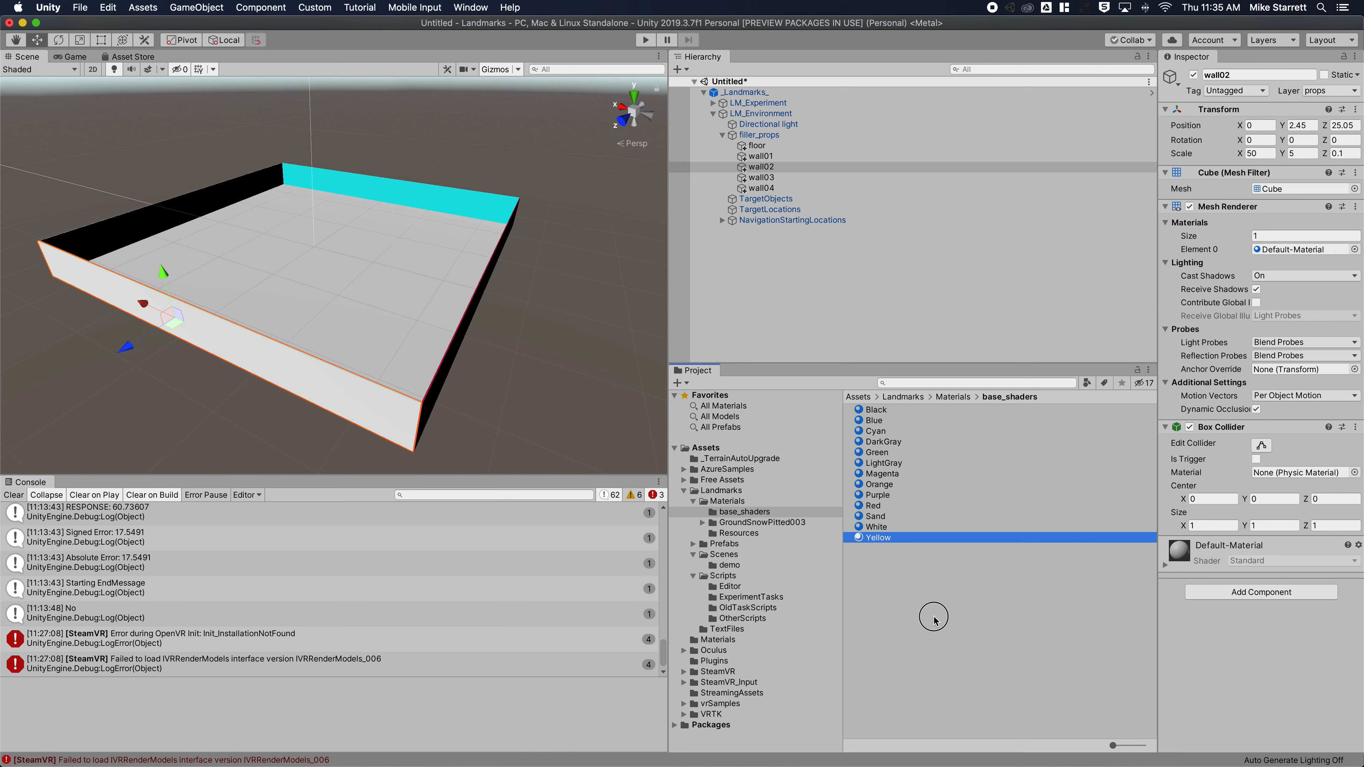
left_click_drag(875, 537, 762, 167)
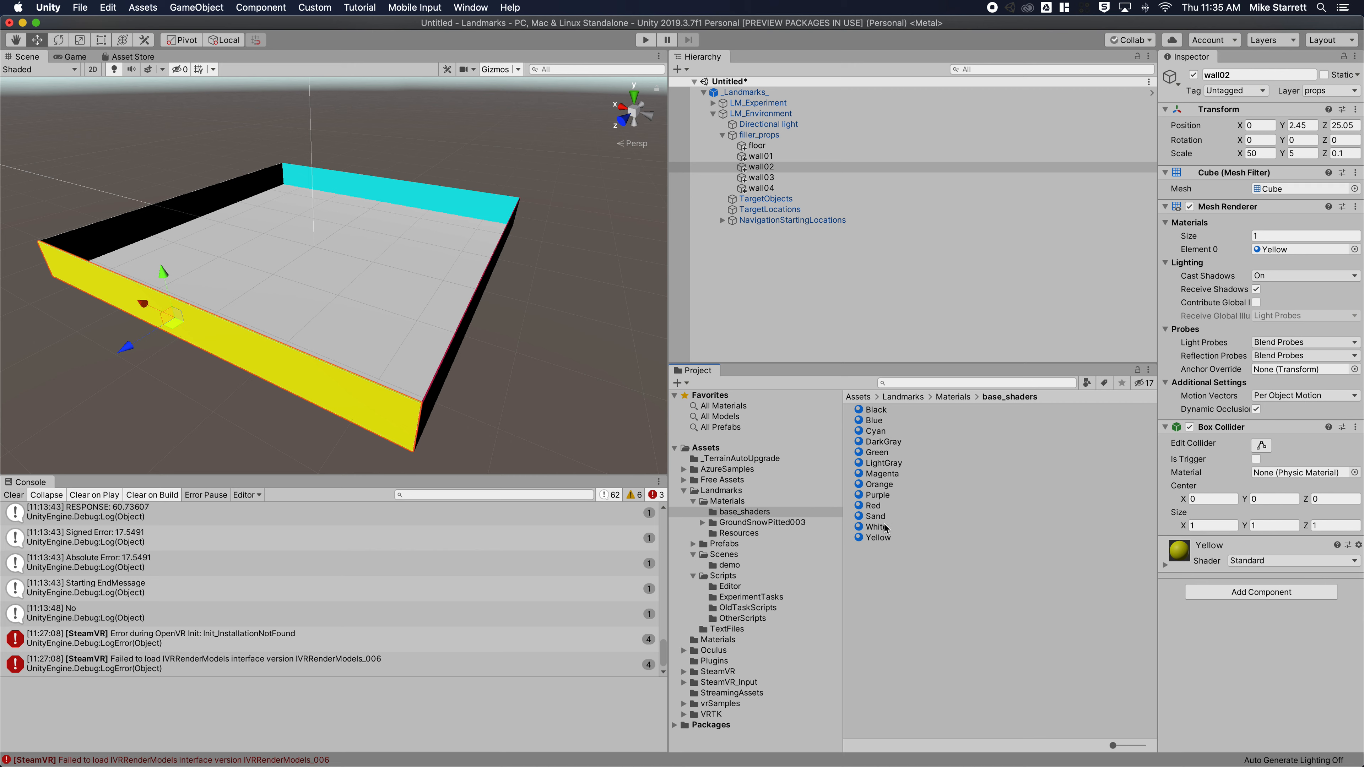
Assign the Black material from base_shaders to the remaining wall, wall04
right_click(879, 414)
left_click(1074, 474)
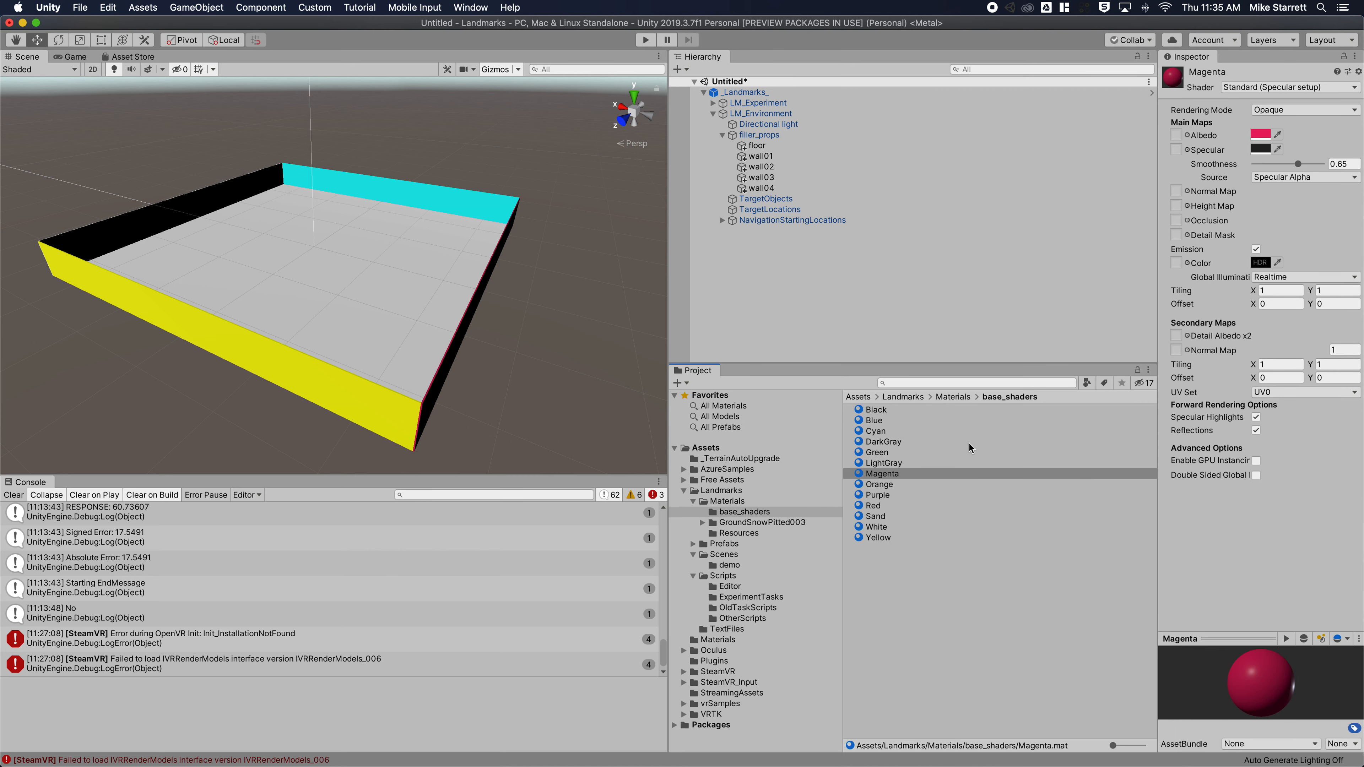
left_click_drag(876, 410, 206, 199)
left_click_drag(164, 292, 537, 242, "alt")
left_click_drag(869, 411, 326, 295)
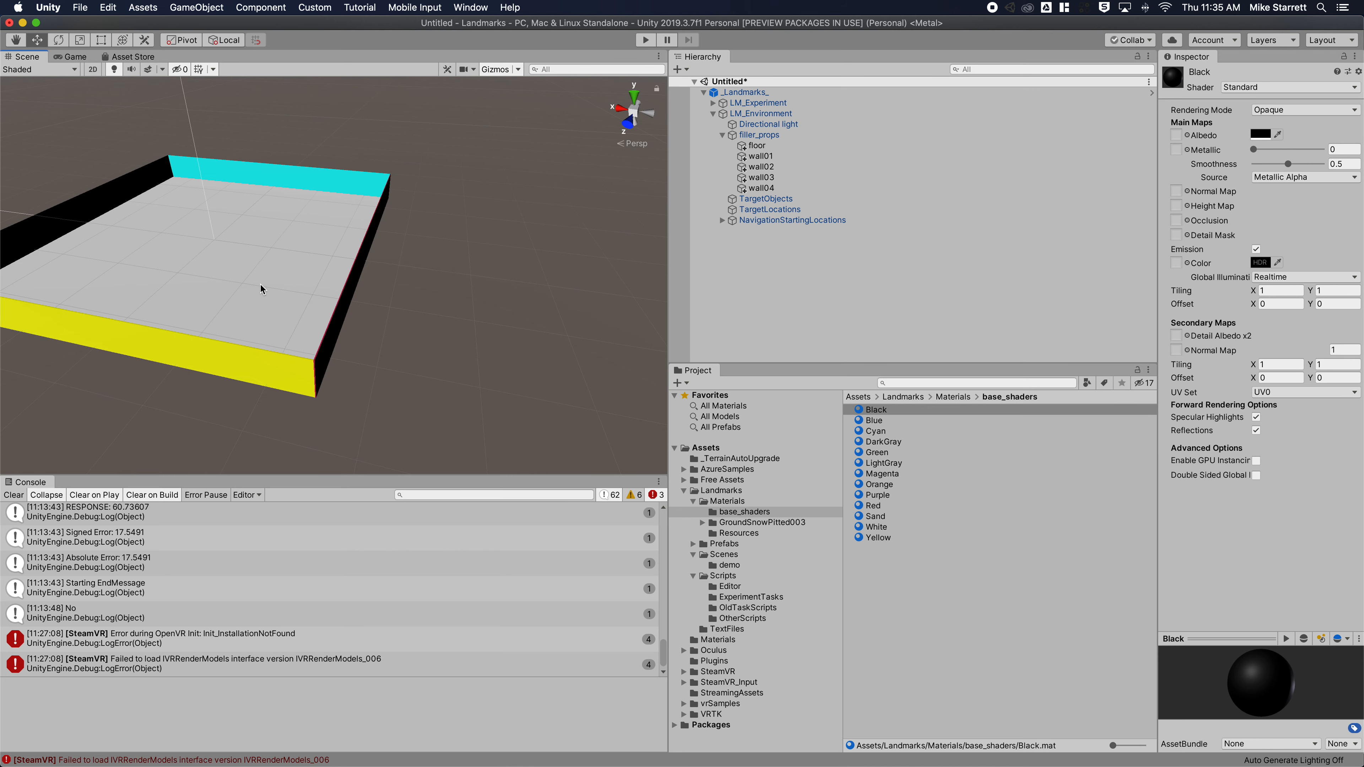
Select the floor, look through the Landmarks material folders and preview the Wood Floor material
left_click(256, 297)
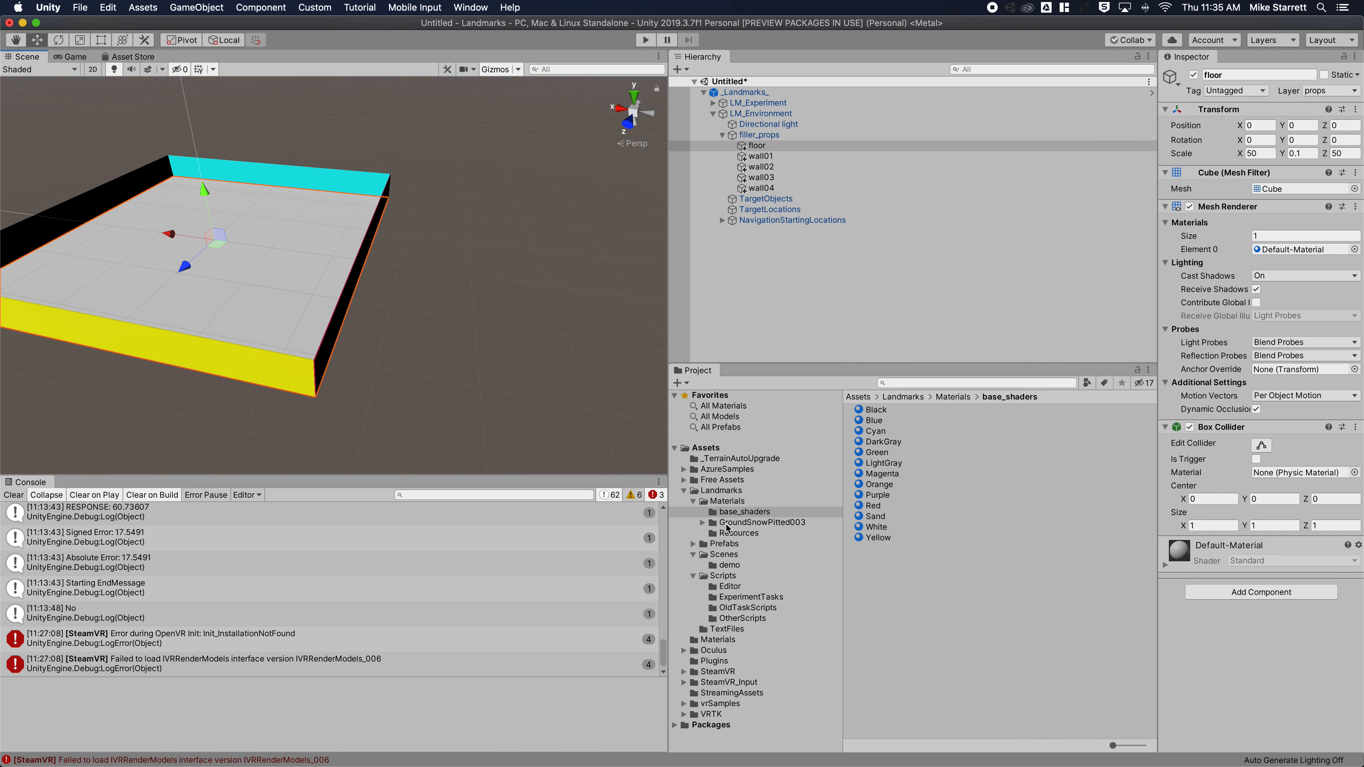
left_click(735, 533)
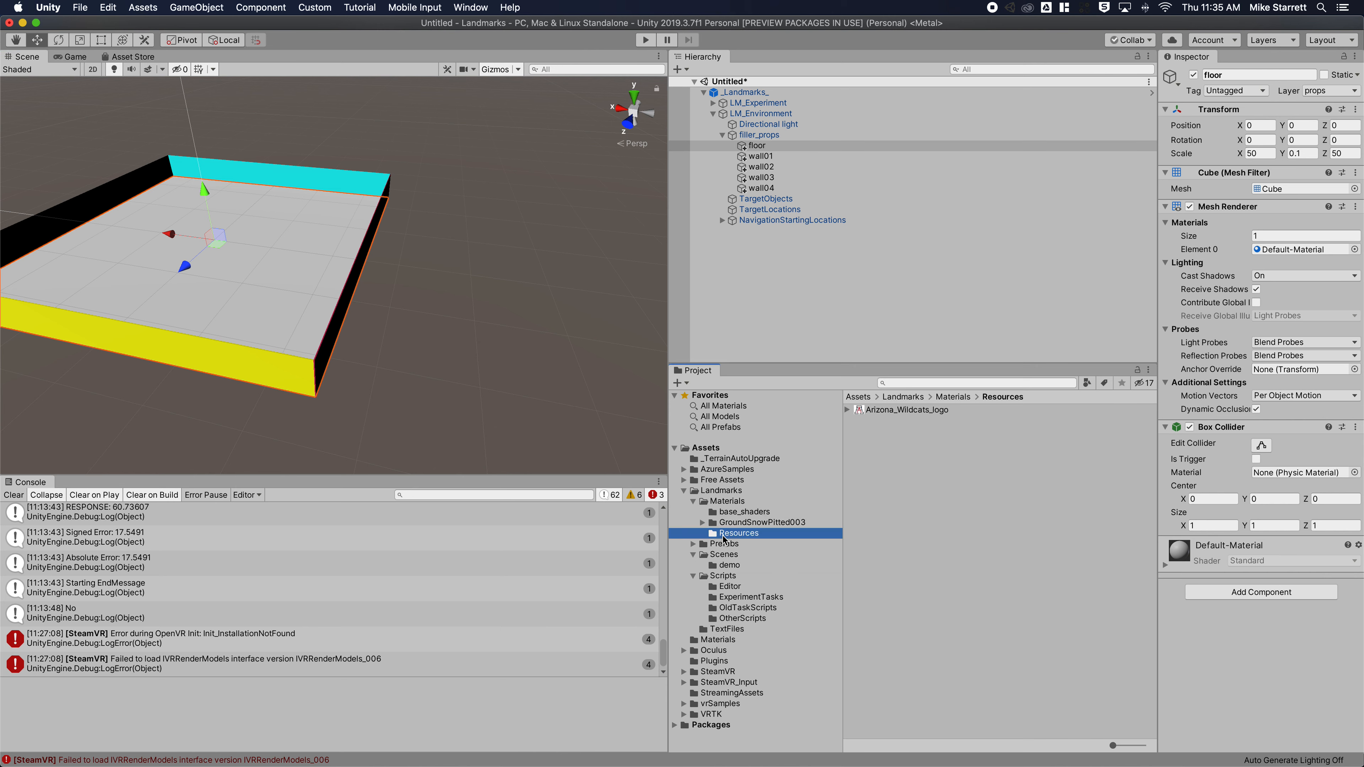
left_click(730, 512)
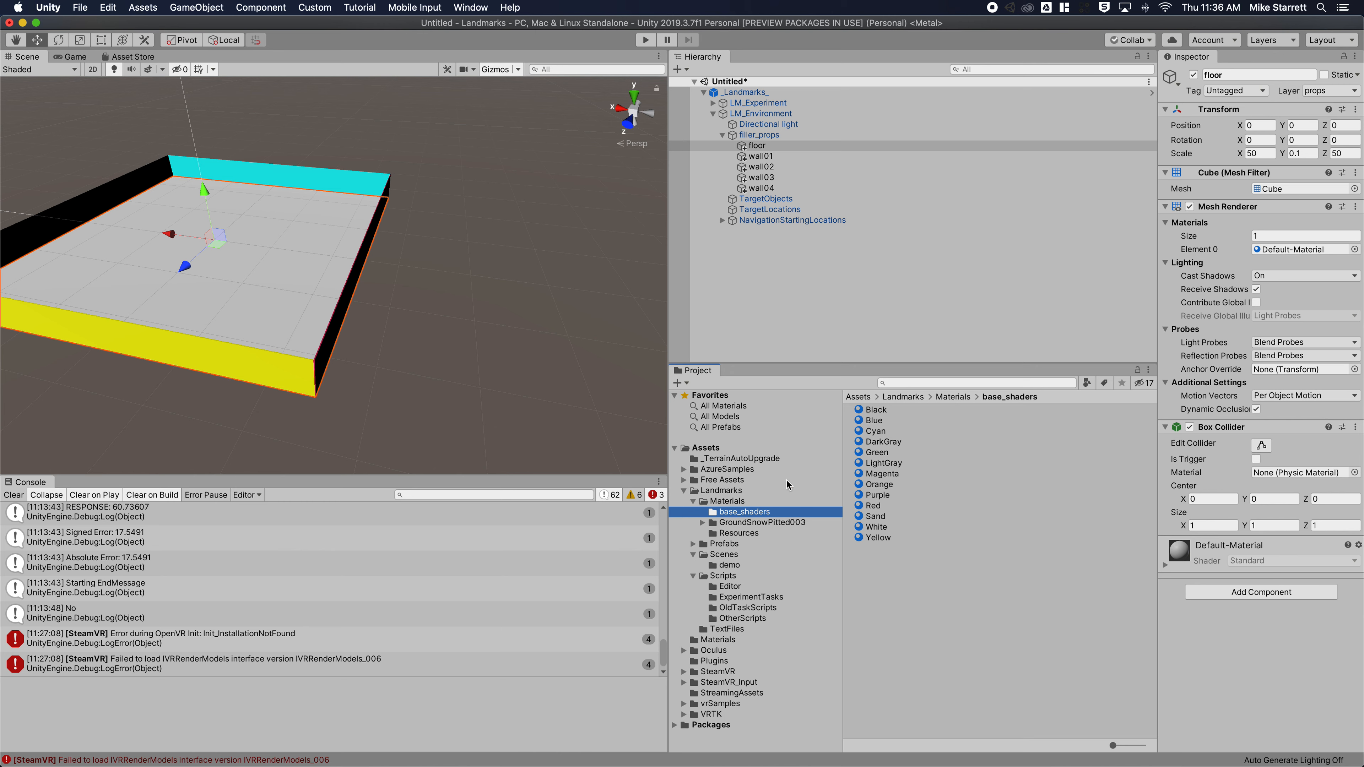
left_click(725, 501)
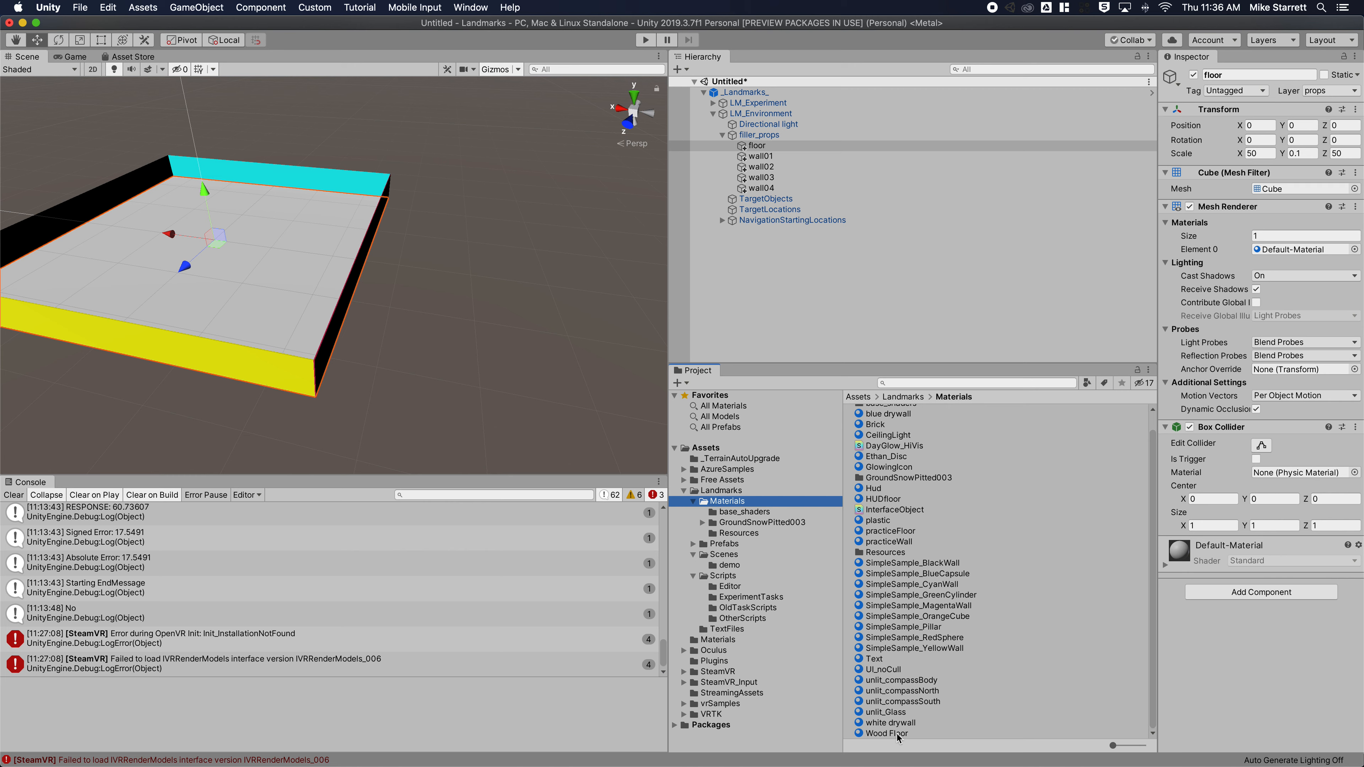
left_click(885, 733)
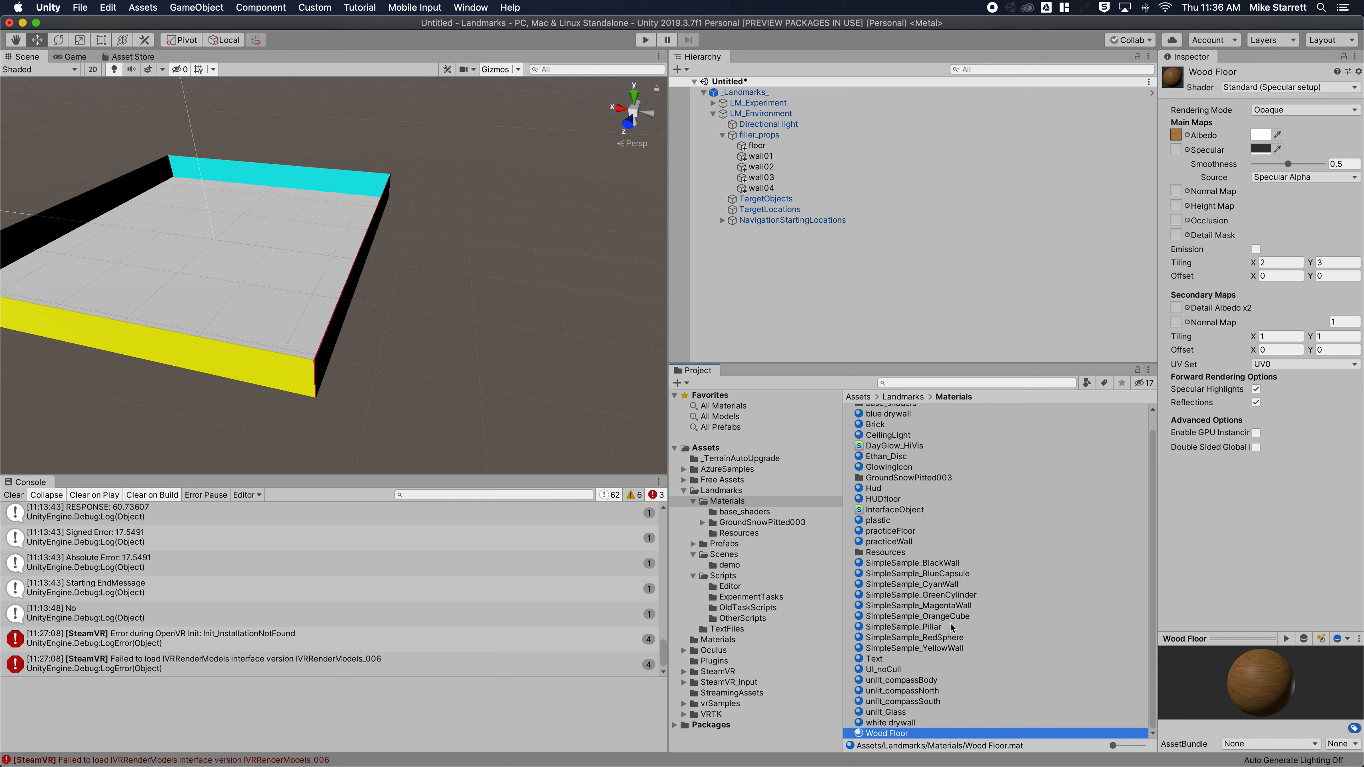
Try the practiceFloor material on the floor
left_click(892, 531)
left_click_drag(895, 535, 294, 279)
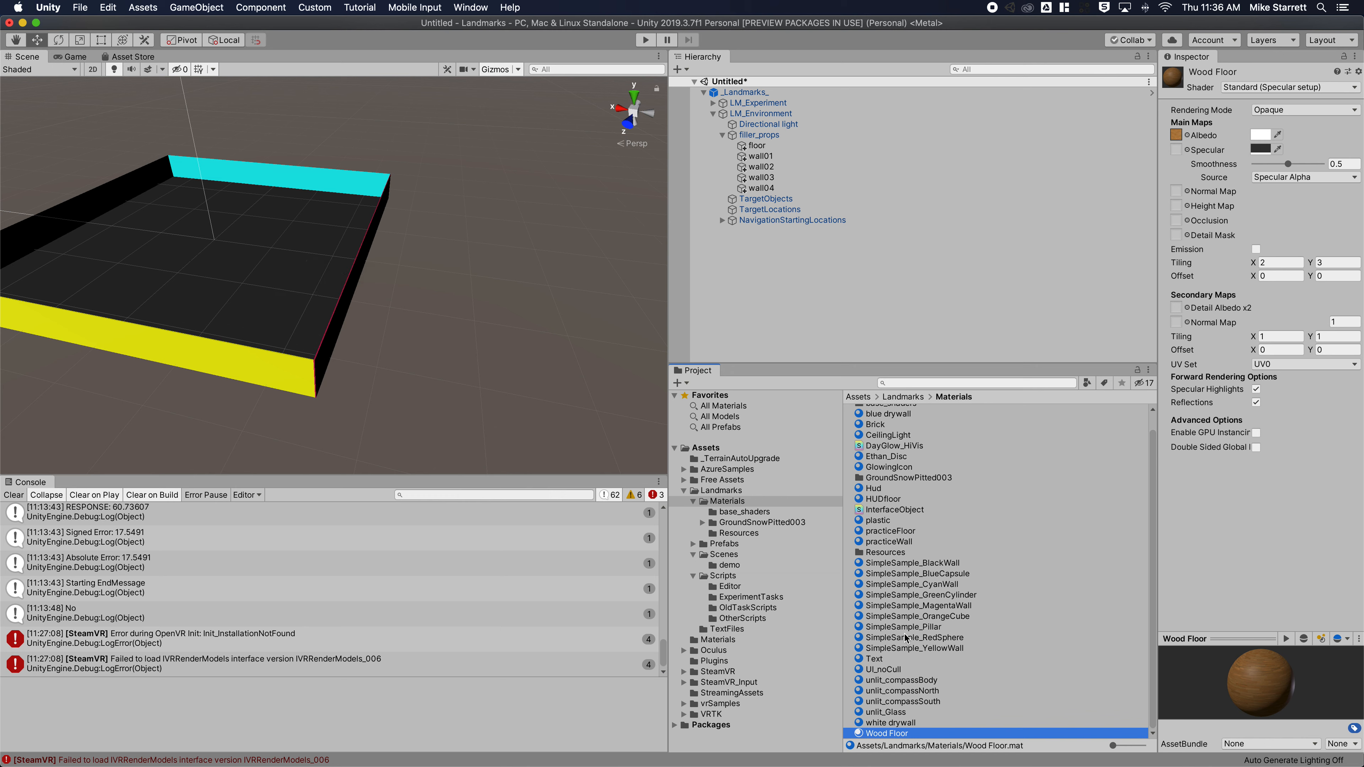
Assign the Wood Floor material to the floor and inspect the enclosed room from several angles
left_click_drag(883, 735, 295, 271)
right_click_drag(299, 336, 319, 317)
middle_click_drag(319, 317, 457, 332)
right_click_drag(457, 331, 401, 310)
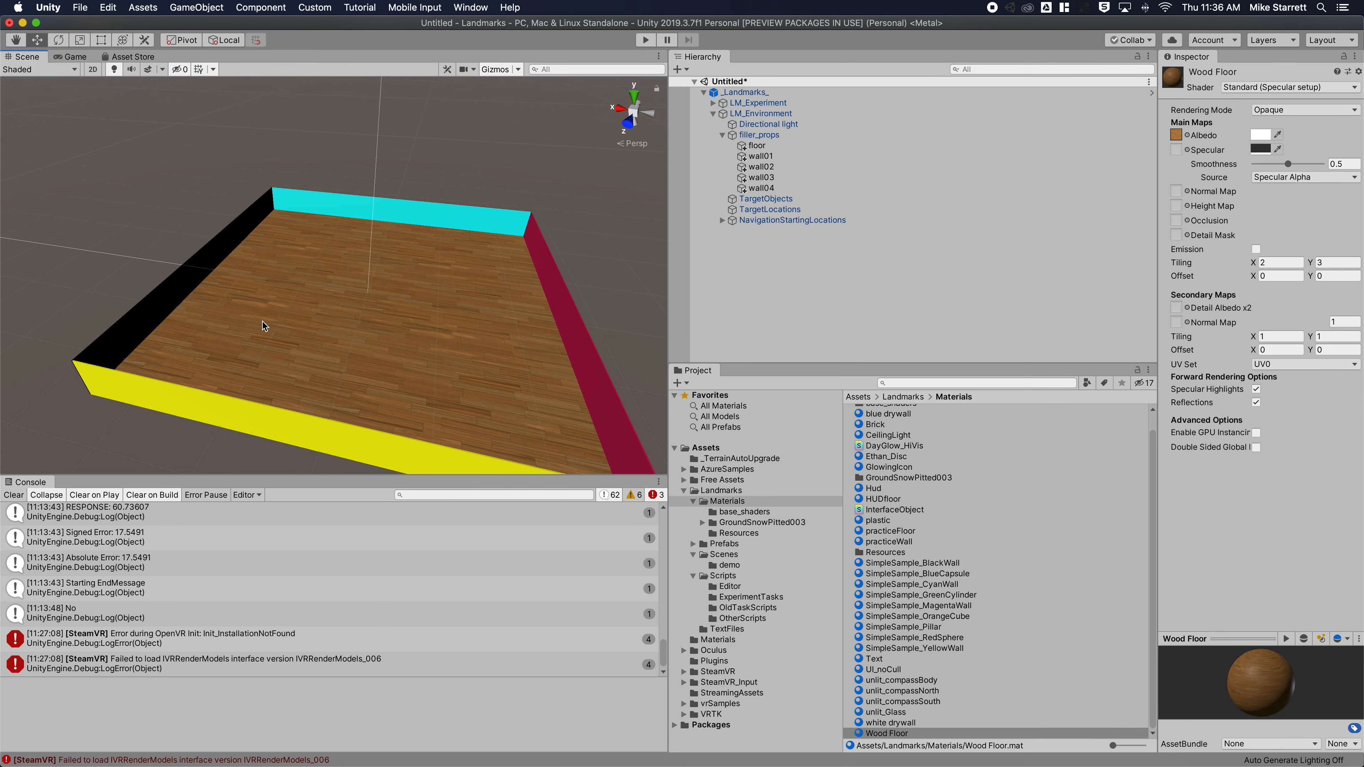
right_click_drag(265, 341, 365, 341)
scroll(367, 344, "down", 4)
scroll(359, 337, "up", 8)
scroll(359, 339, "down", 6)
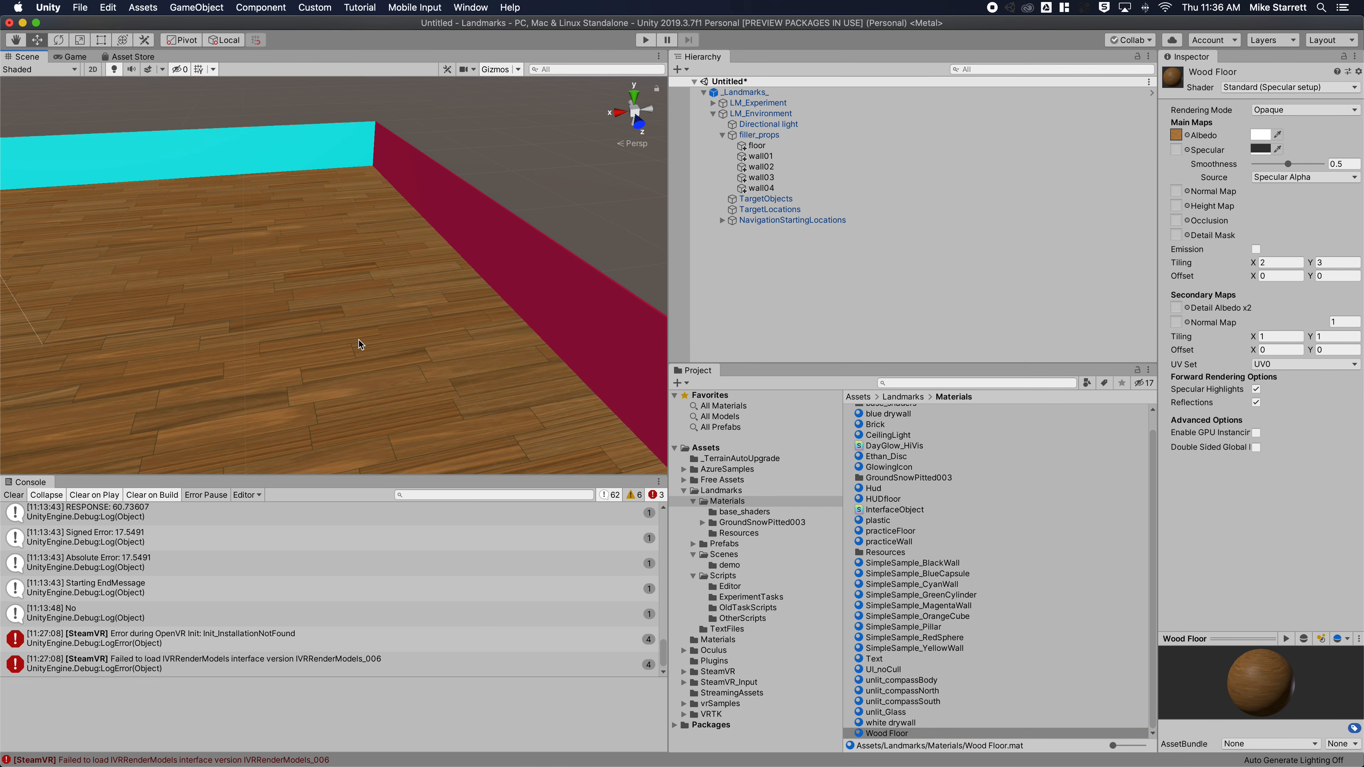
middle_click_drag(410, 374, 383, 367)
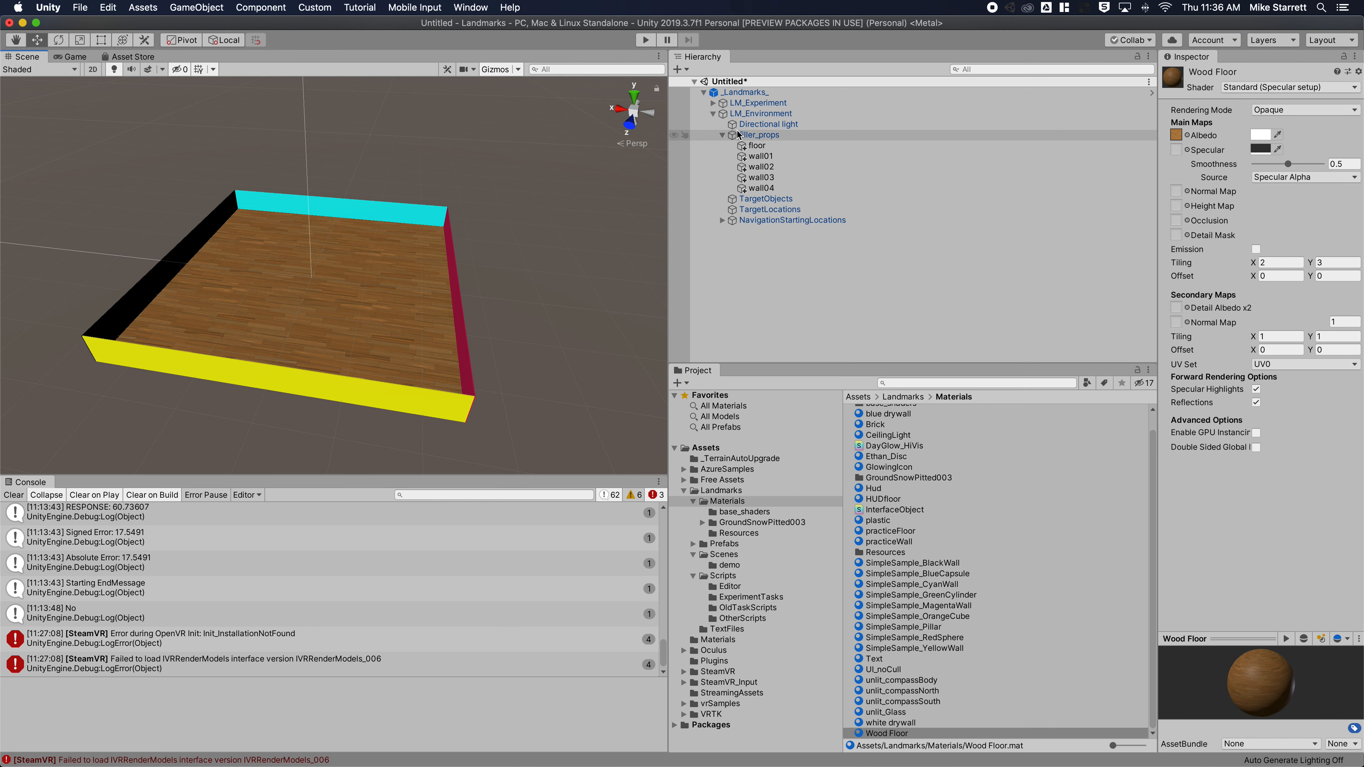
Create an empty object named Pillars under filler_props
right_click(760, 135)
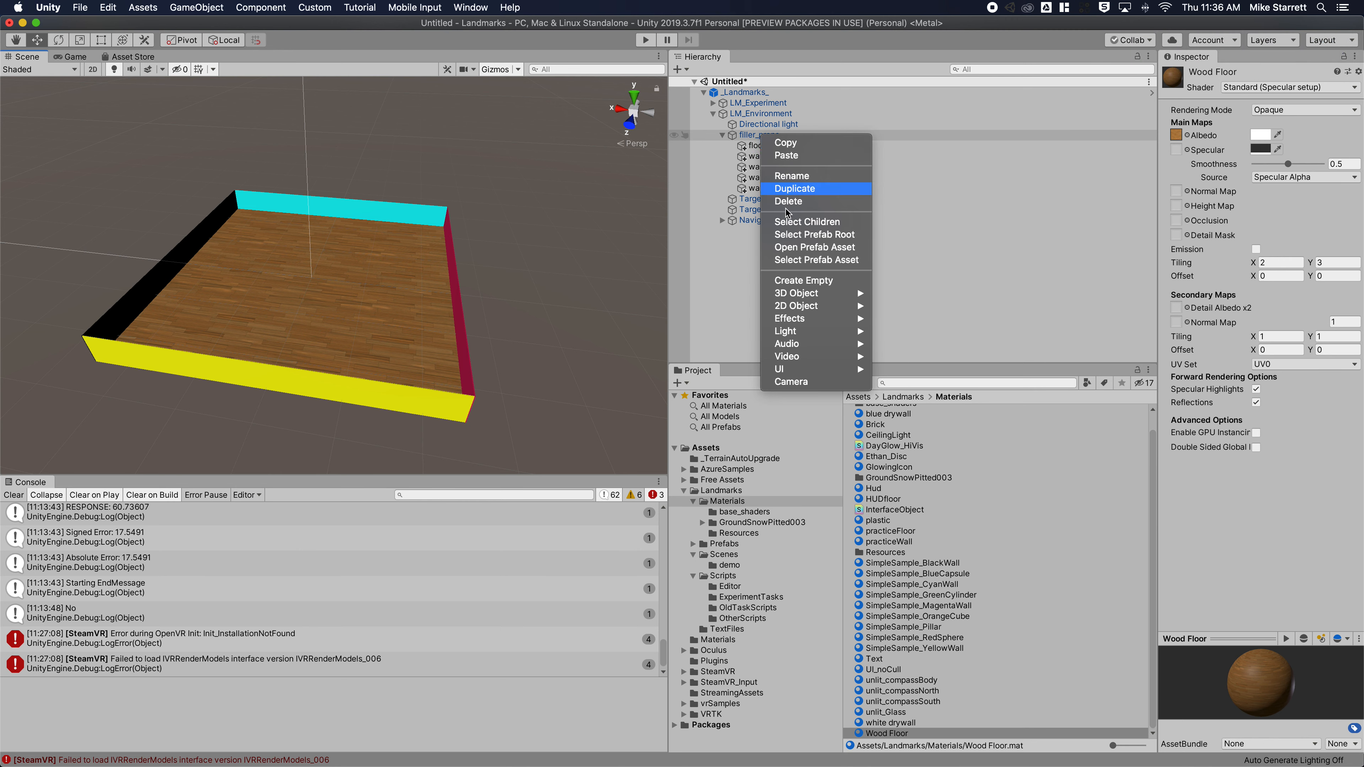
left_click(799, 280)
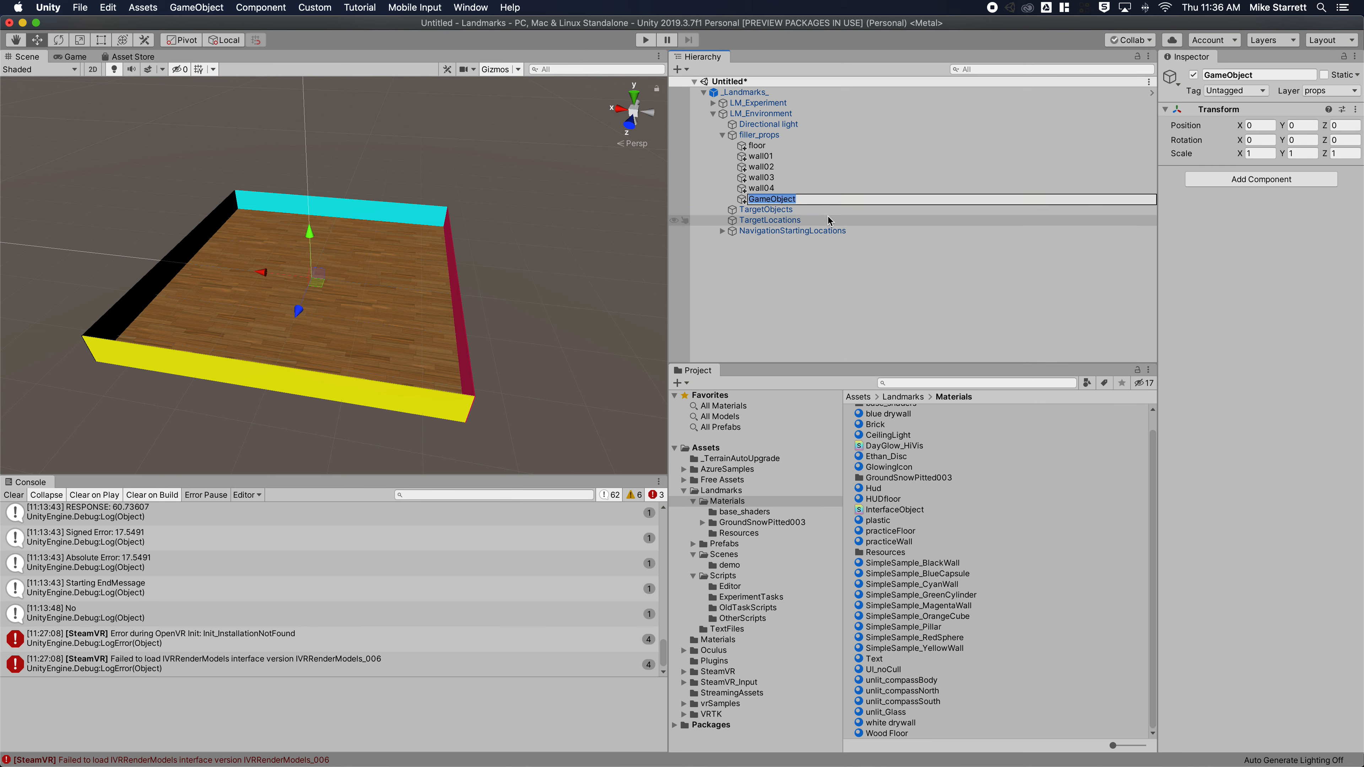
type("Pillars")
key("Return")
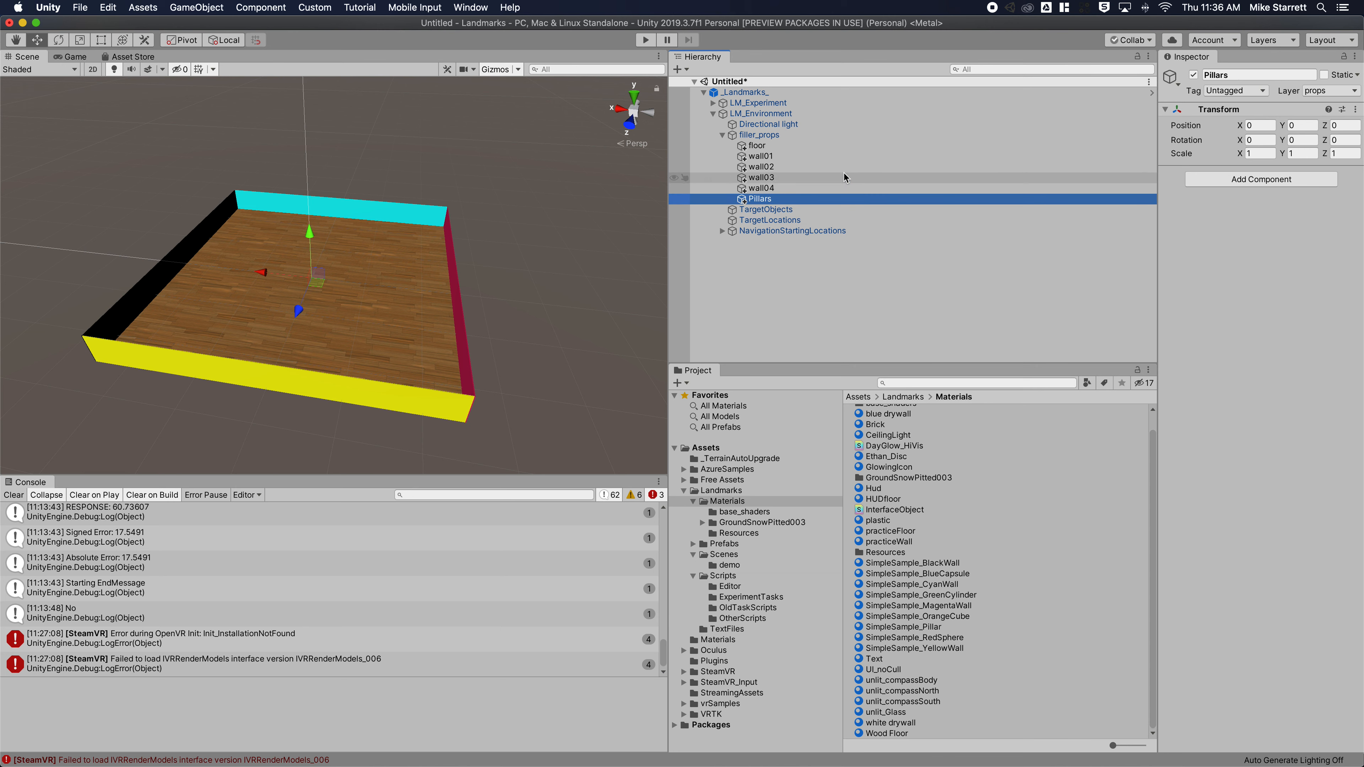
Create an empty object named Walls under filler_props
right_click(768, 138)
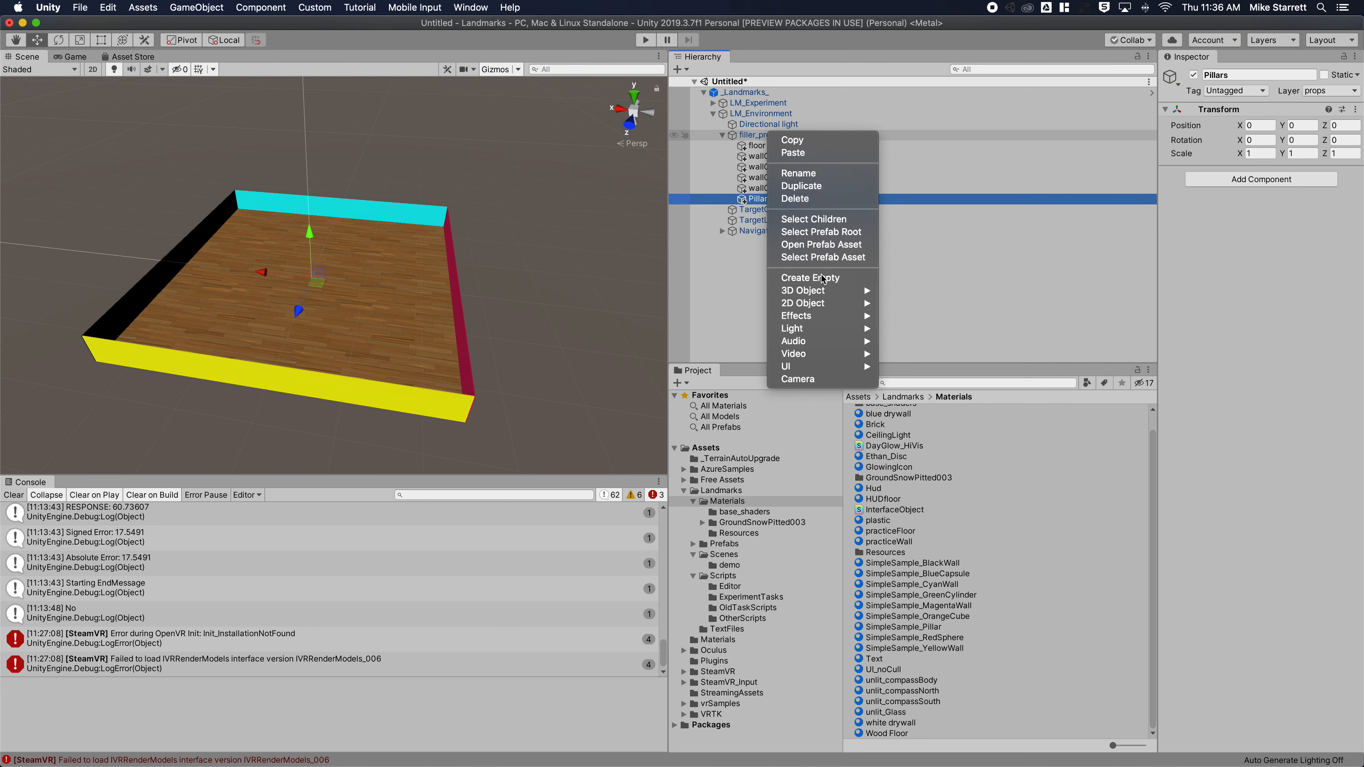
left_click(810, 277)
type("Walls")
key("Return")
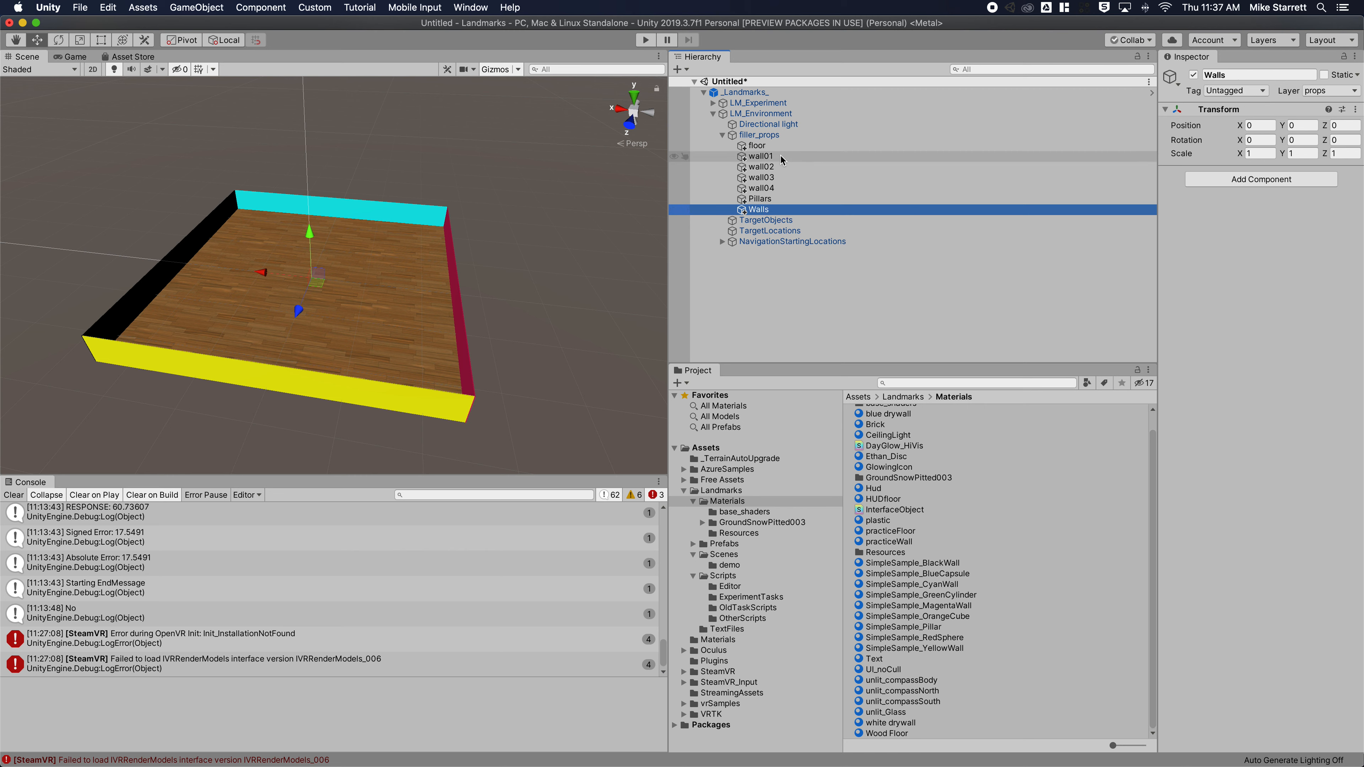
Make wall01 through wall04 children of the Walls object and collapse the group
left_click(761, 156)
left_click(762, 188, "shift")
left_click_drag(761, 160, 759, 210)
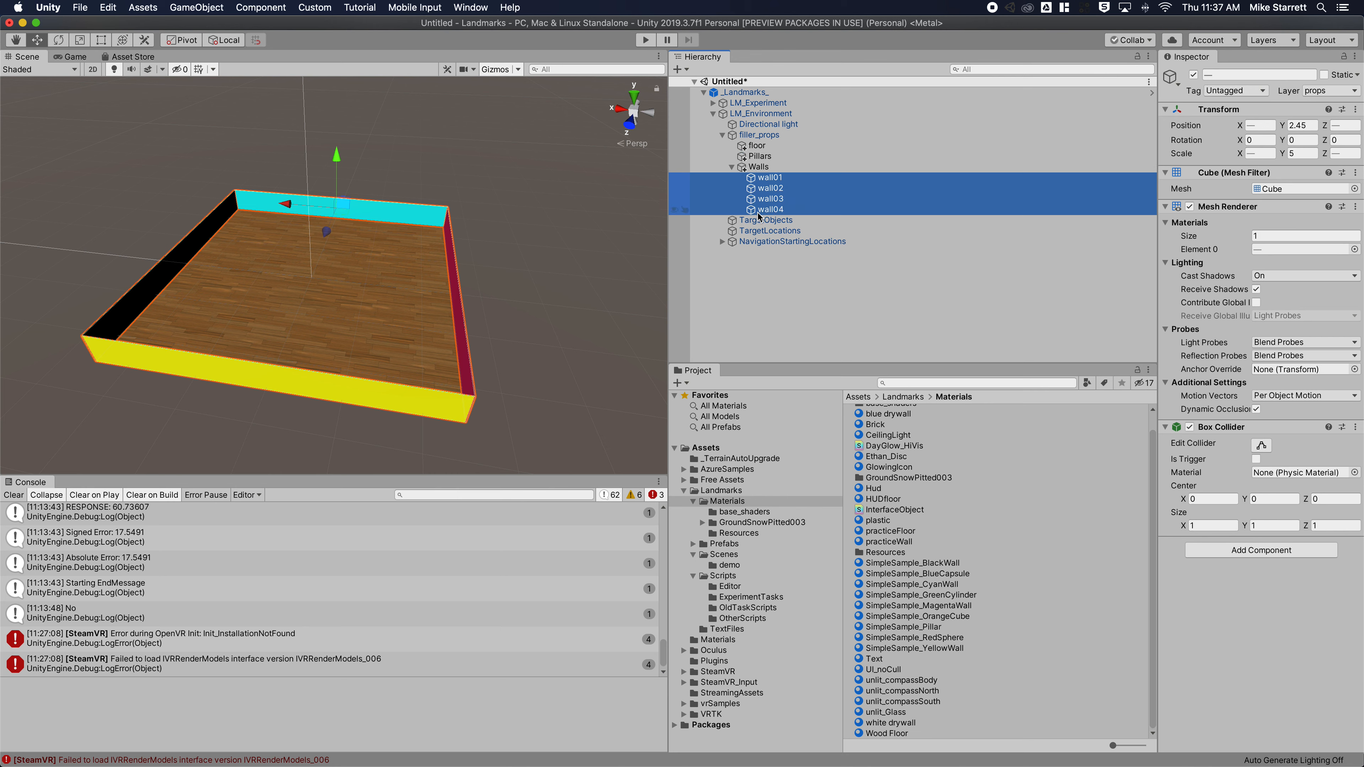
left_click(731, 168)
Try moving the whole Walls group in the scene, undo the move and check the group's children
left_click(749, 167)
mouse_move(294, 278)
left_mouse_down()
mouse_move(267, 278)
mouse_move(390, 283)
mouse_move(70, 292)
mouse_move(275, 293)
left_mouse_up()
key("super+z")
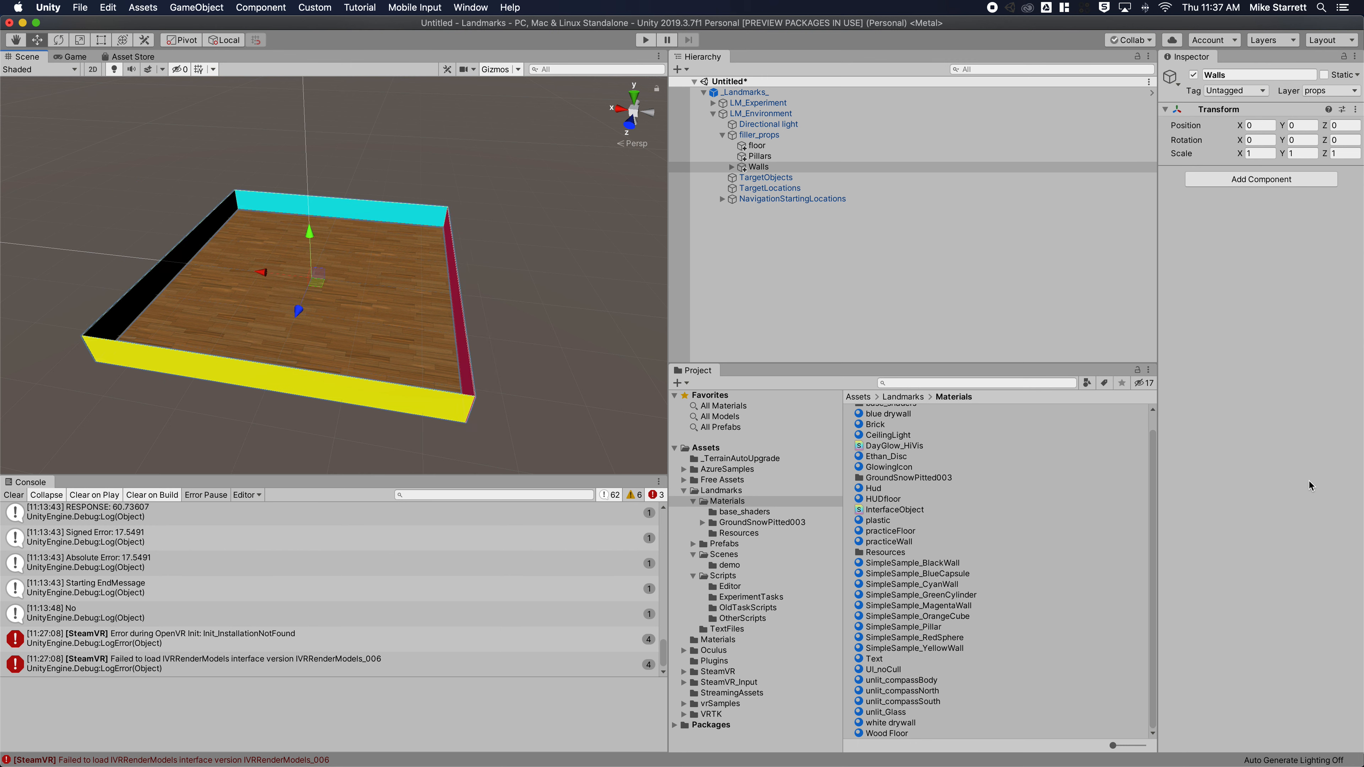
left_click(627, 326)
left_click(731, 167)
left_click(731, 167)
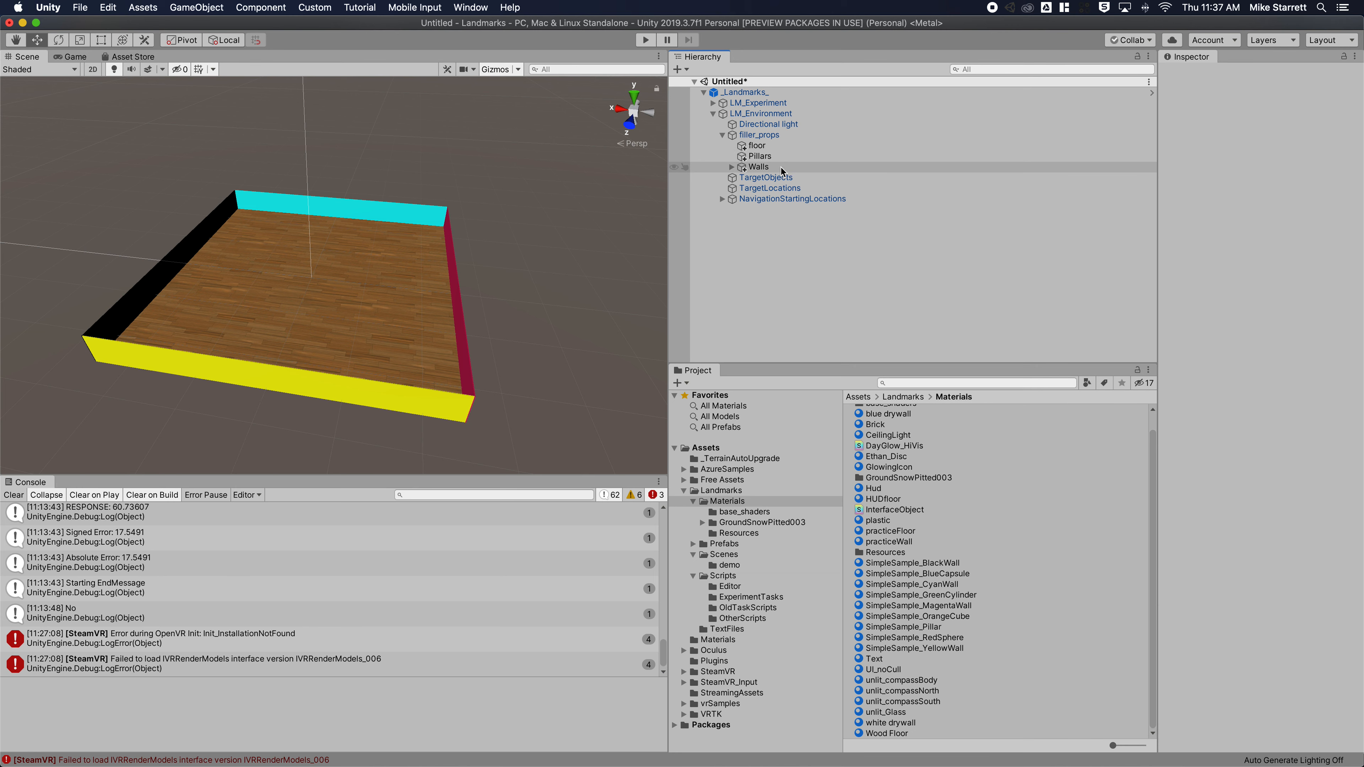
Add a 3D cube as a child of the Pillars object
left_click(760, 157)
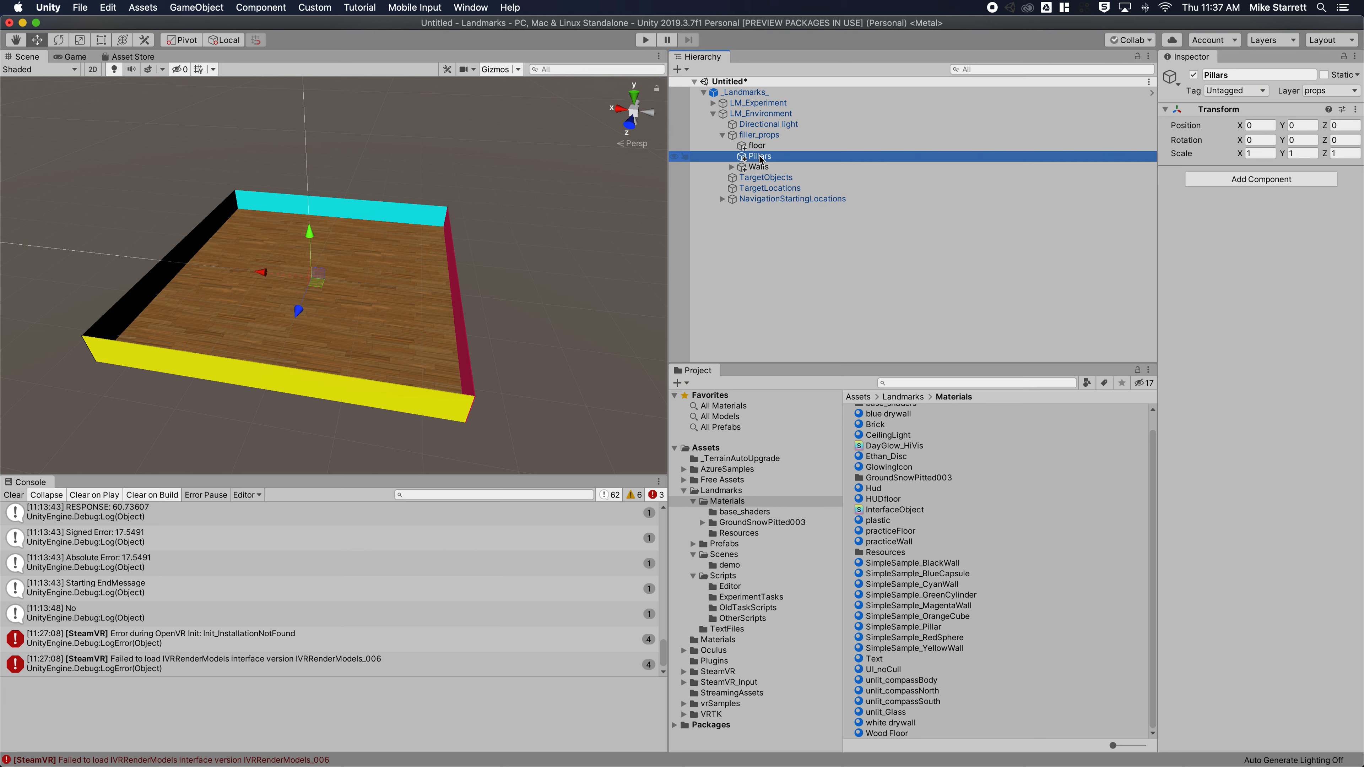
right_click(759, 157)
mouse_move(850, 302)
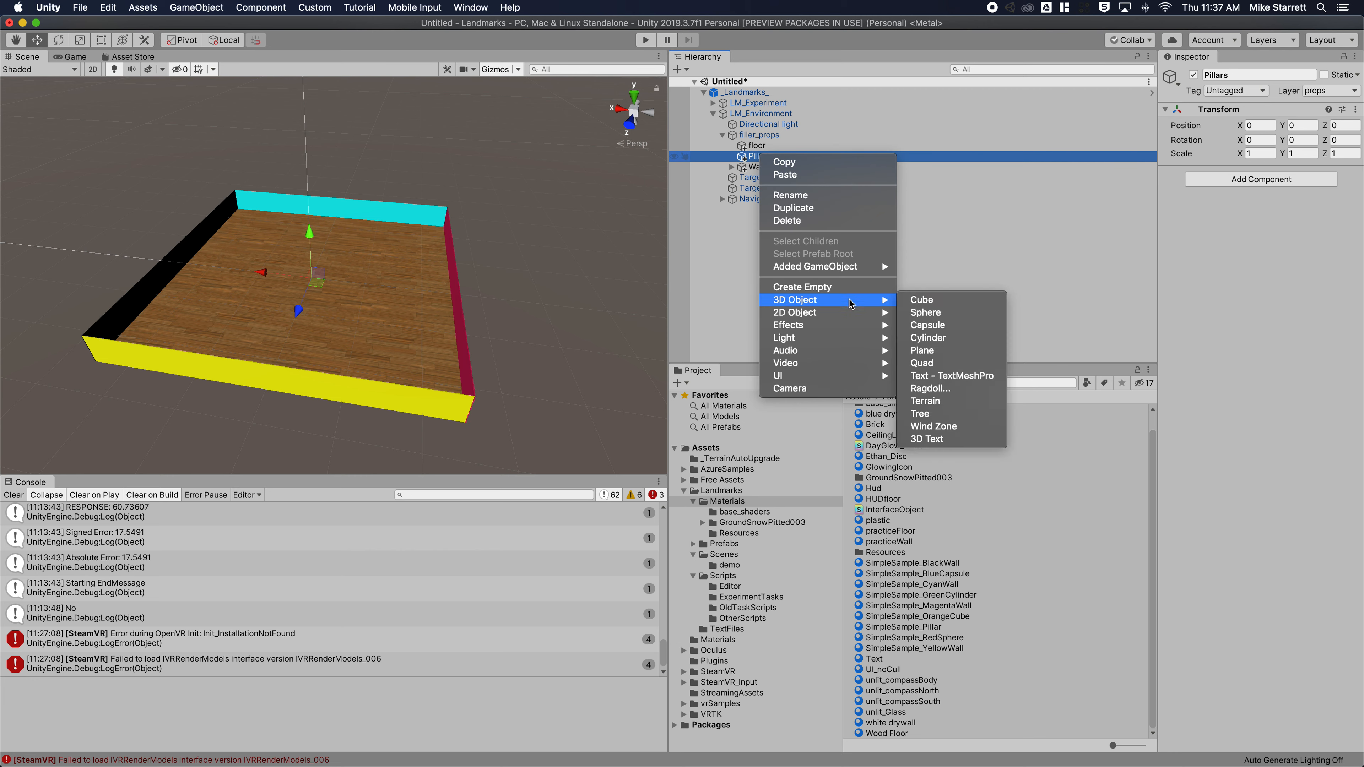
left_click(927, 300)
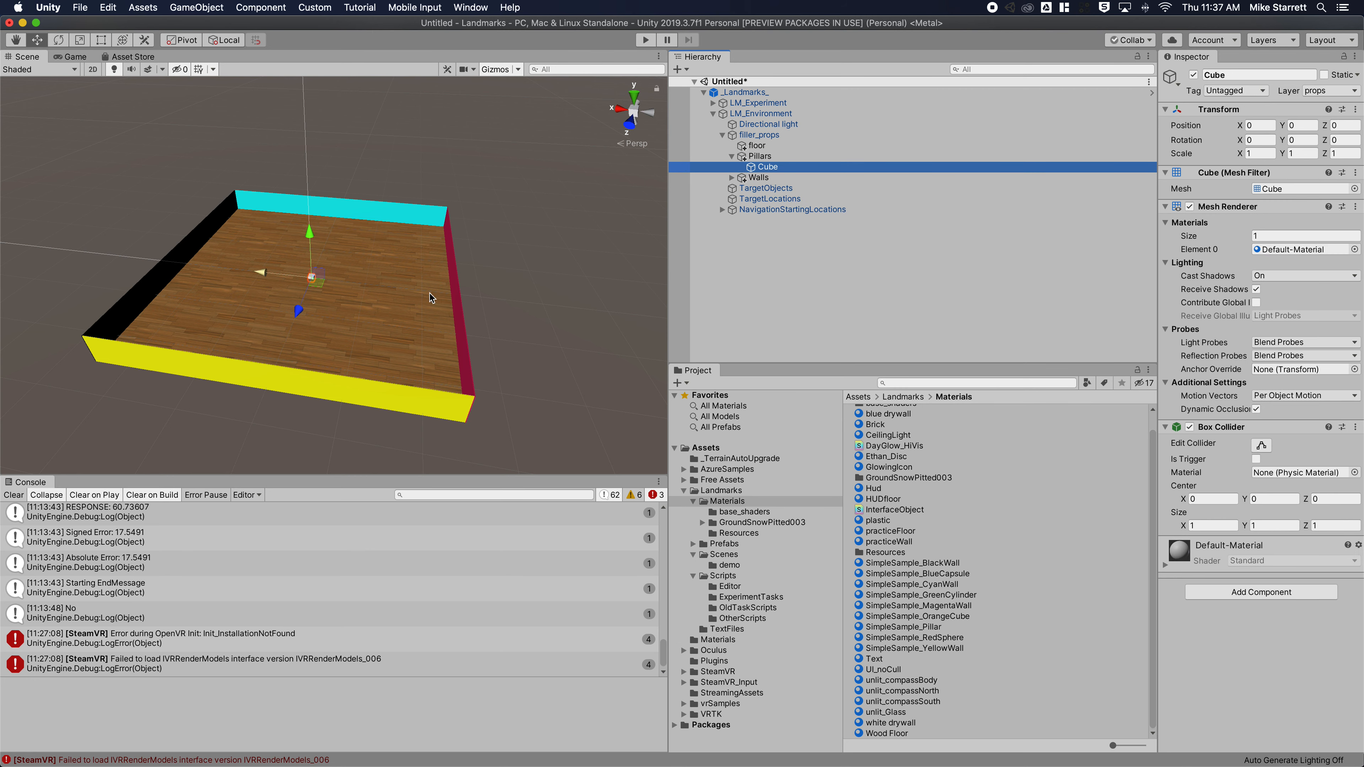
Set the cube's scale to X 3, Y 7 and Z 3 to form a pillar
left_click(1305, 154)
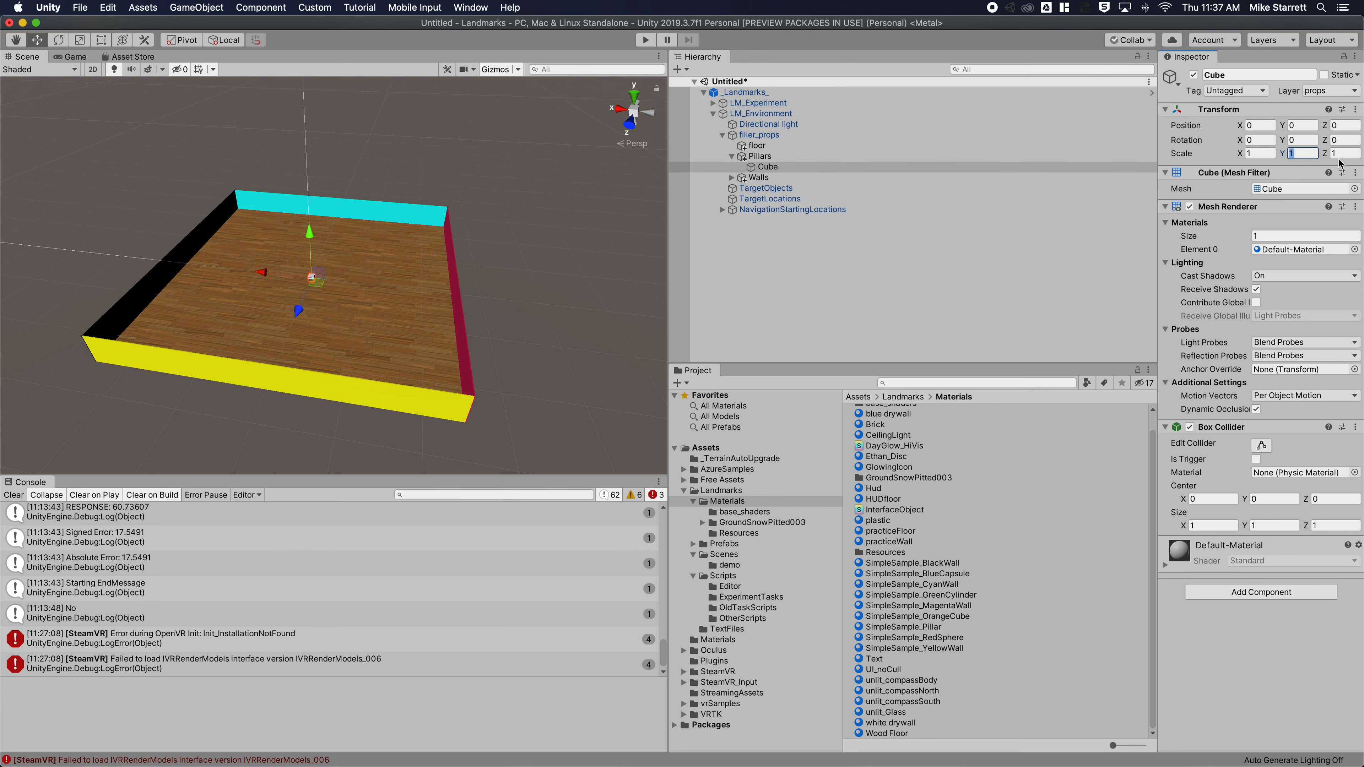
type("7")
left_click(1272, 153)
type("3")
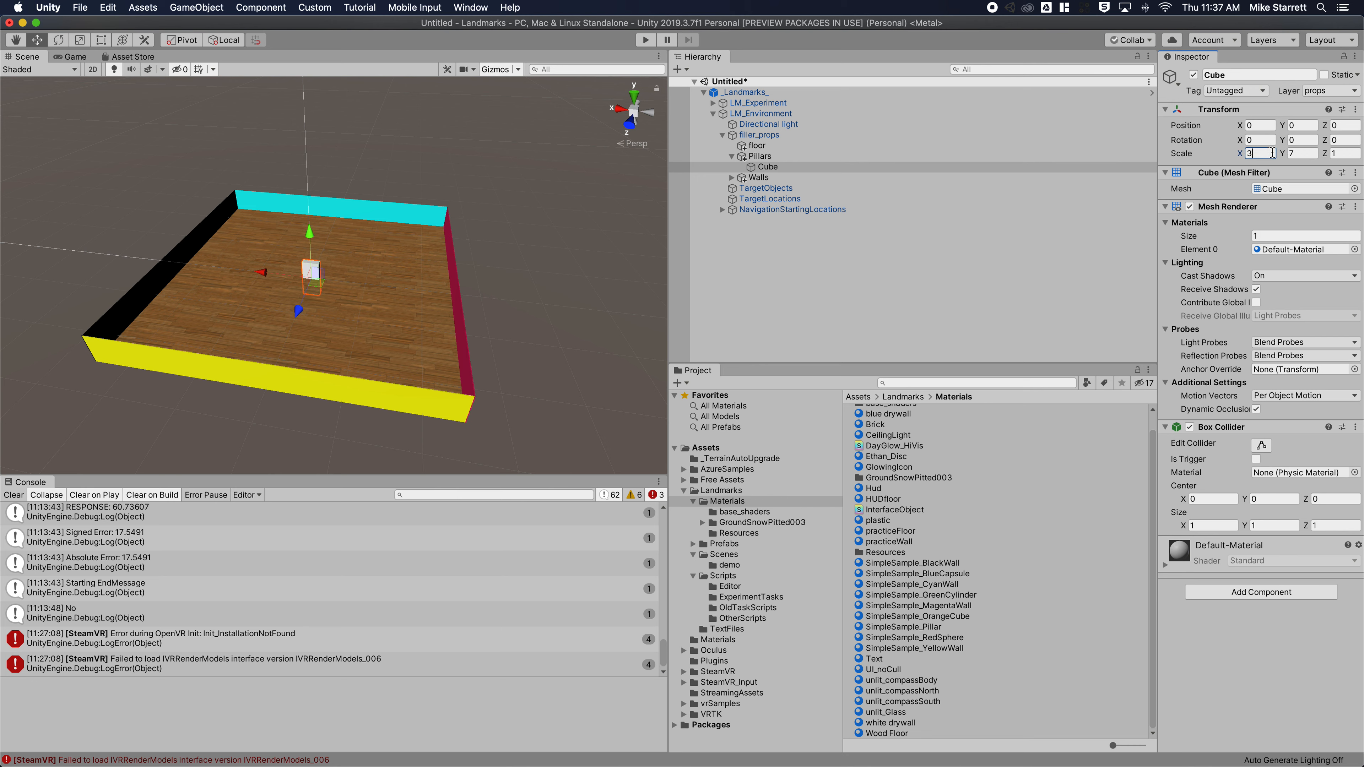
key("Tab")
key("Tab")
type("3")
Set the pillar cube's Y position to 3.5 and check how it stands on the floor
left_click(1302, 125)
type("3.5")
key("Tab")
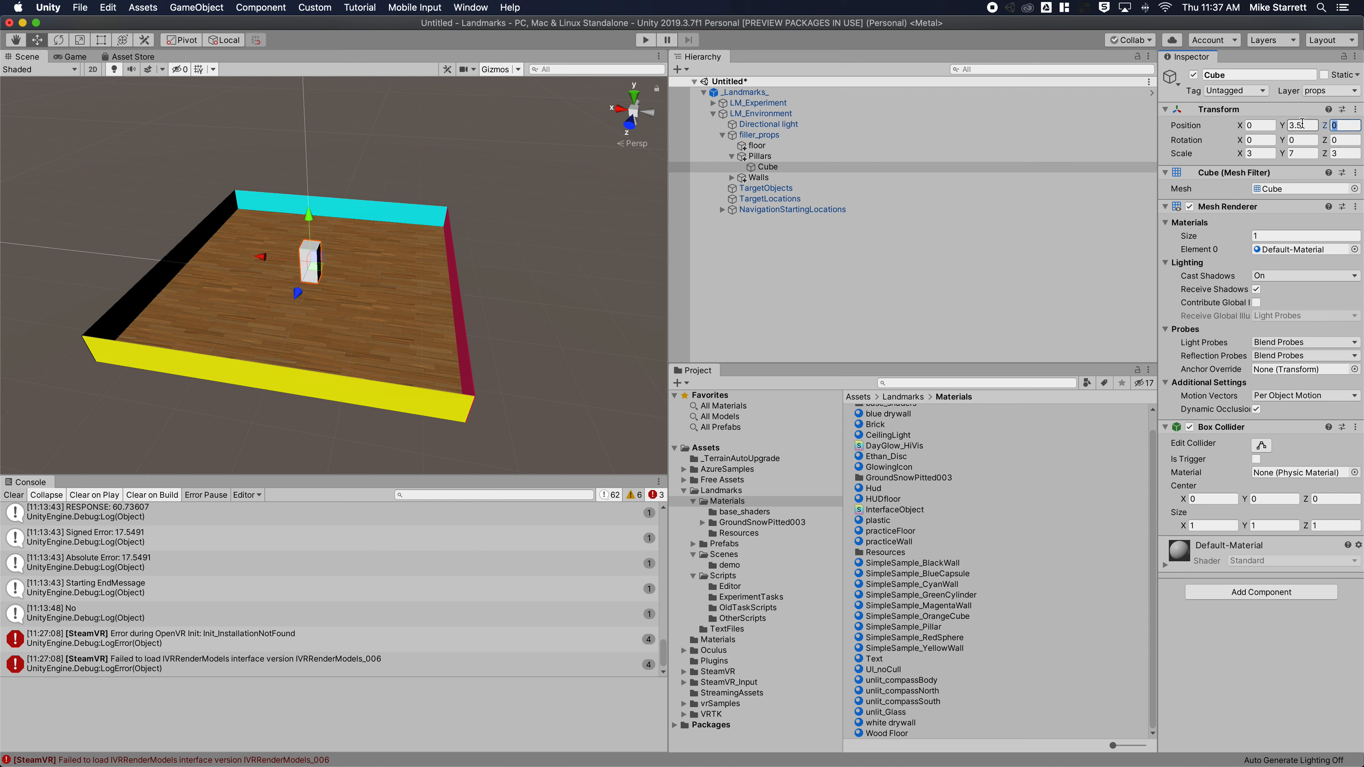
left_click(537, 252)
scroll(311, 243, "up", 1)
left_click(315, 265)
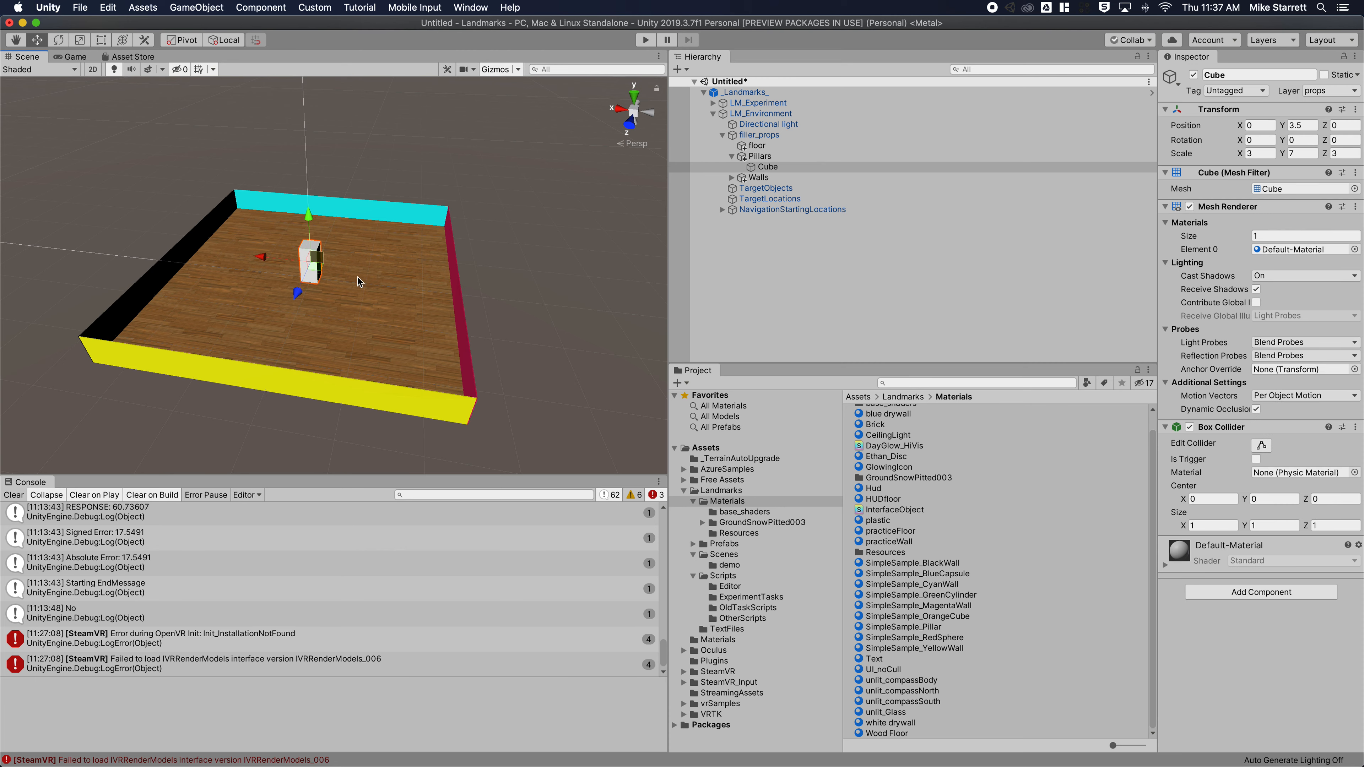
scroll(398, 316, "up", 4)
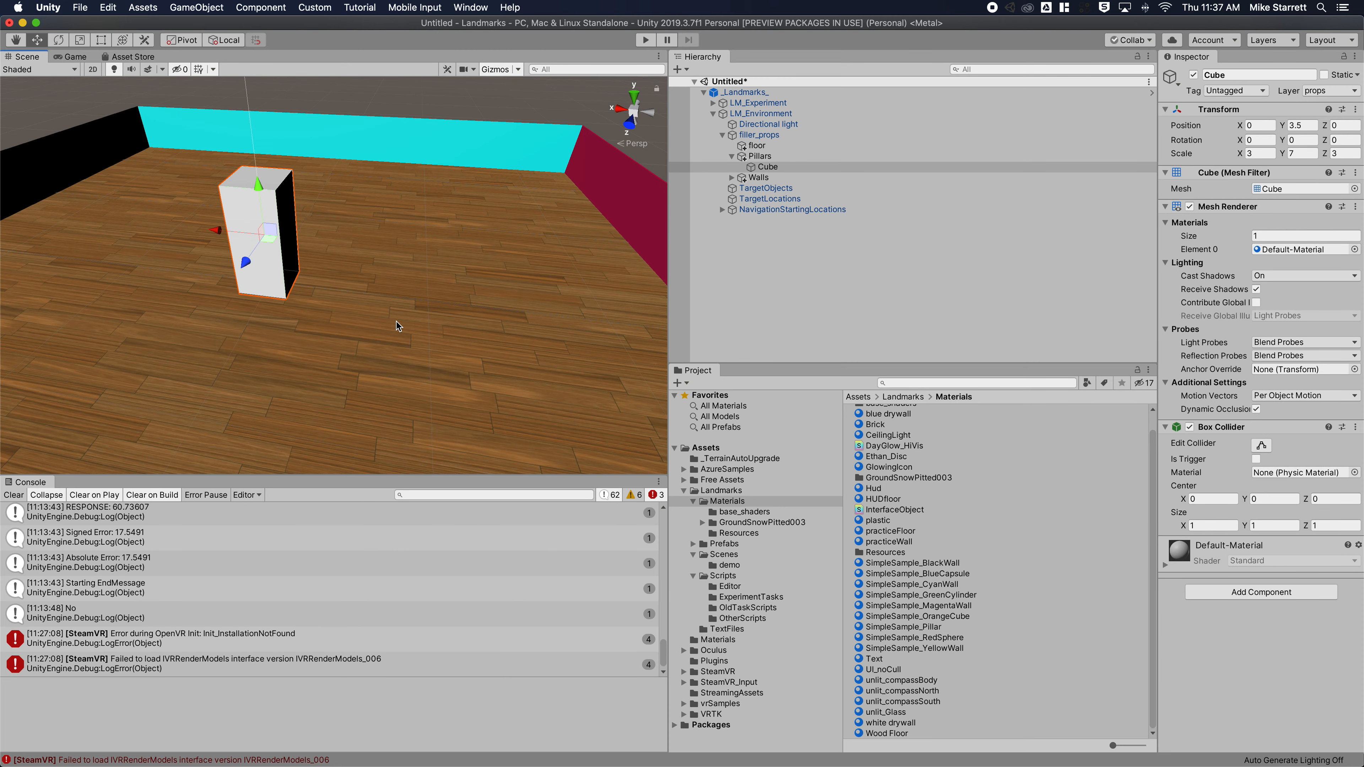
scroll(396, 333, "down", 2)
scroll(397, 333, "down", 1)
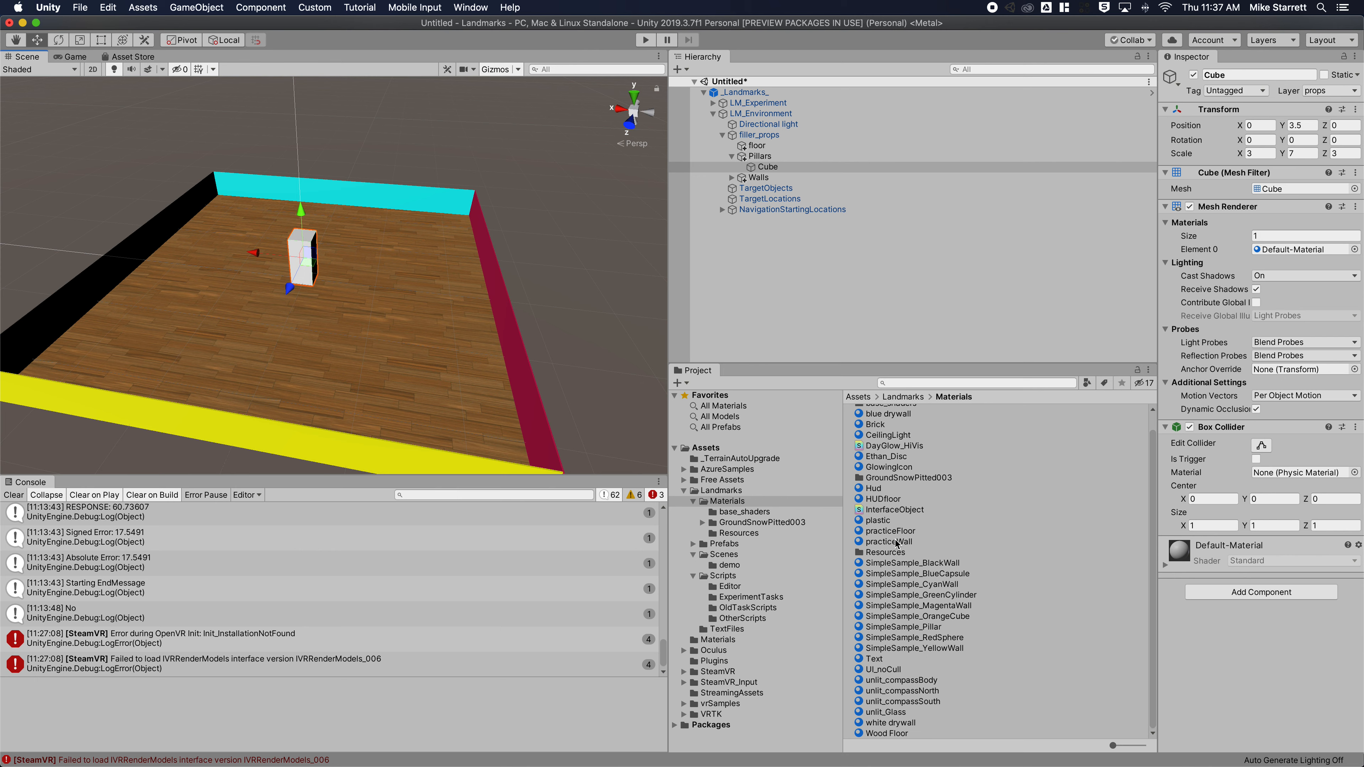
Assign the blue drywall material to the pillar cube and inspect it up close
scroll(907, 560, "up", 2)
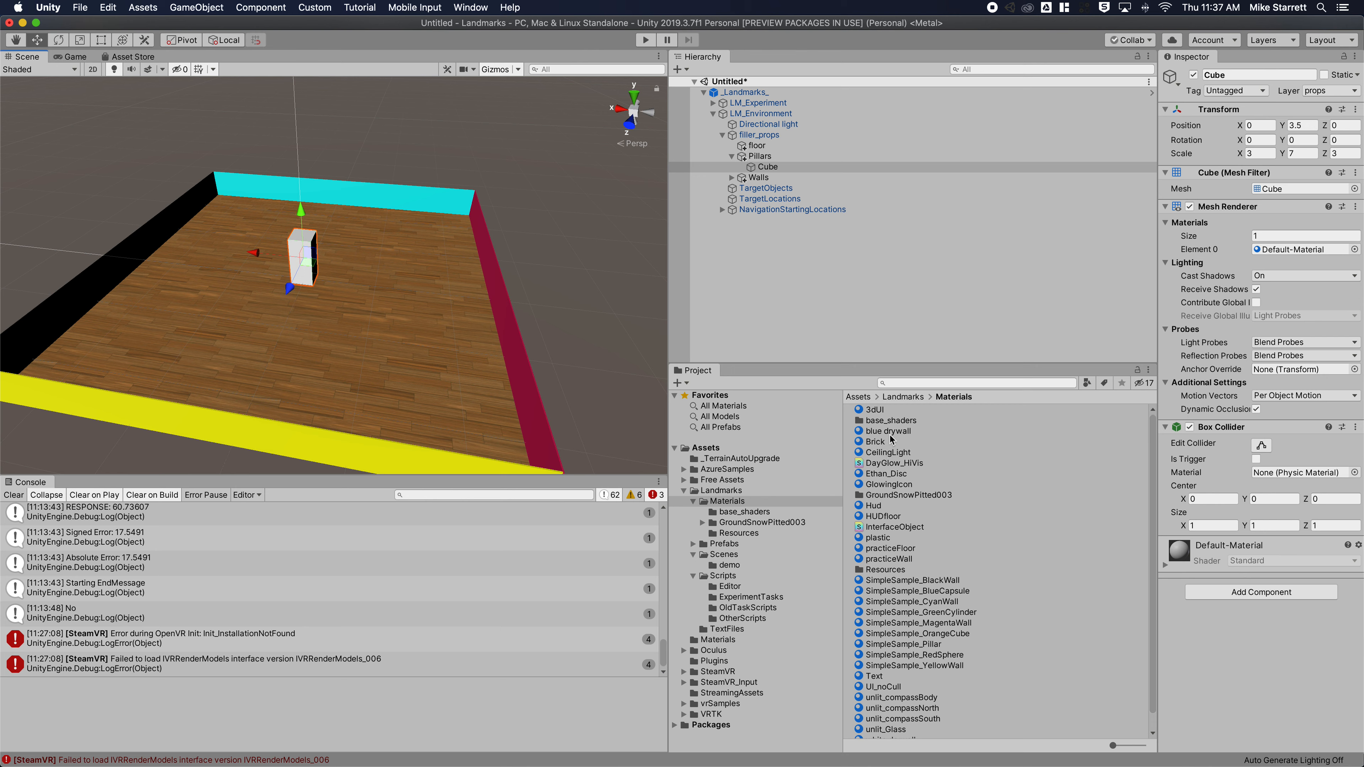
left_click_drag(897, 435, 321, 273)
key("f")
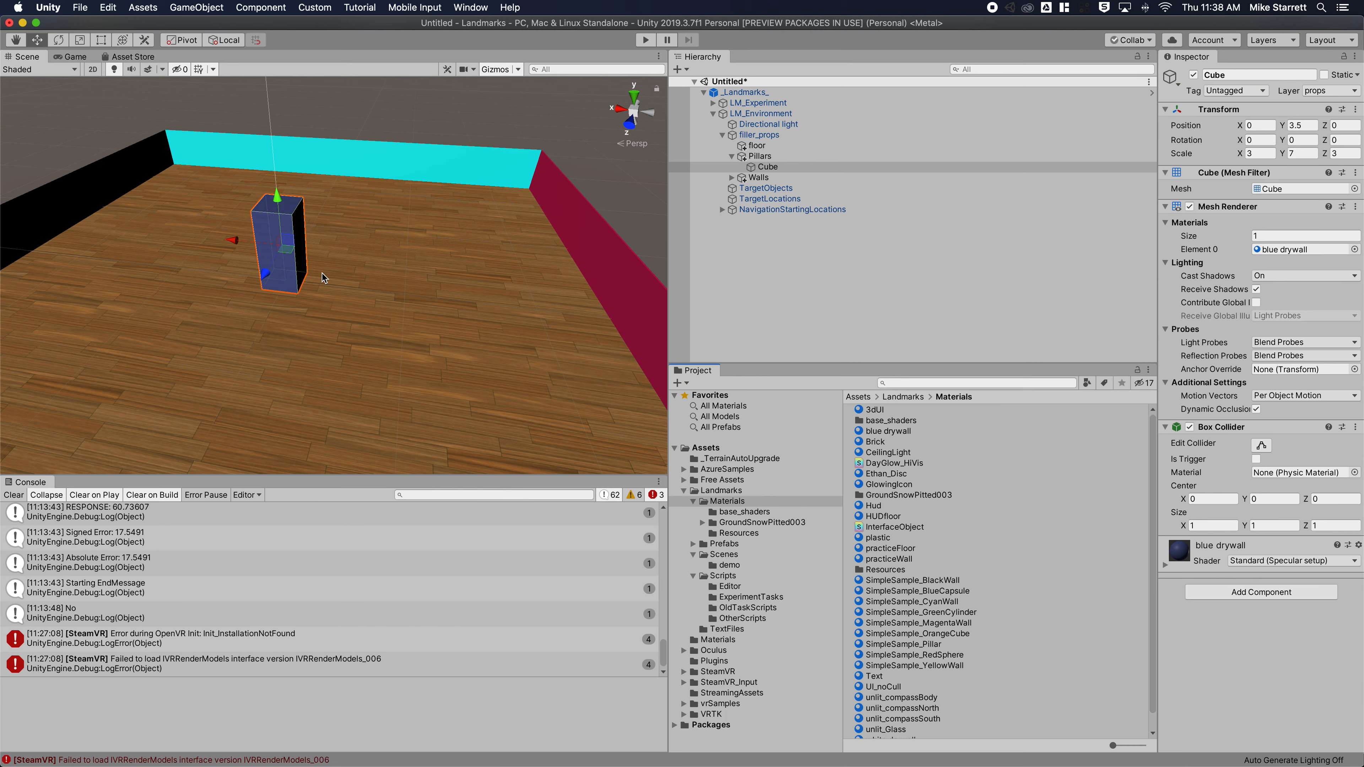
left_click_drag(288, 279, 492, 282, "alt")
scroll(496, 315, "down", 10)
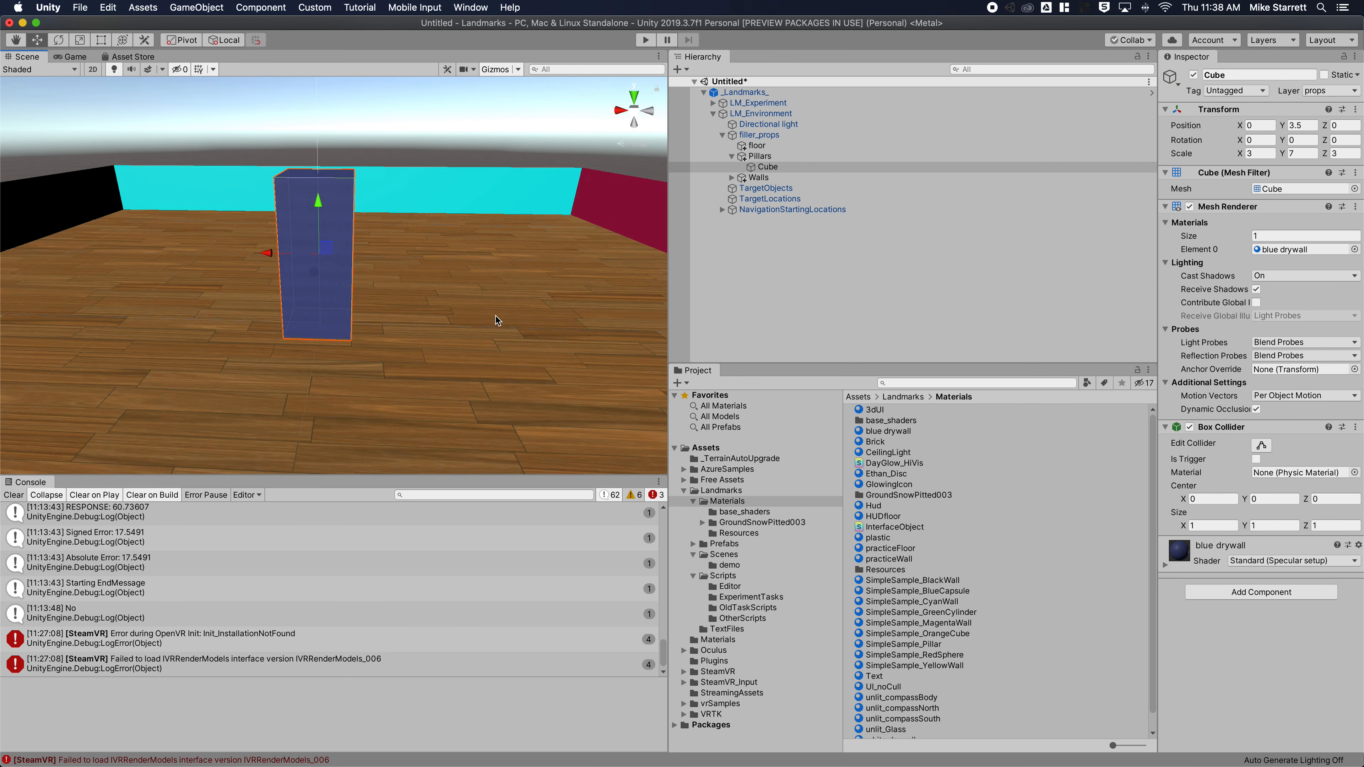
scroll(493, 319, "up", 10)
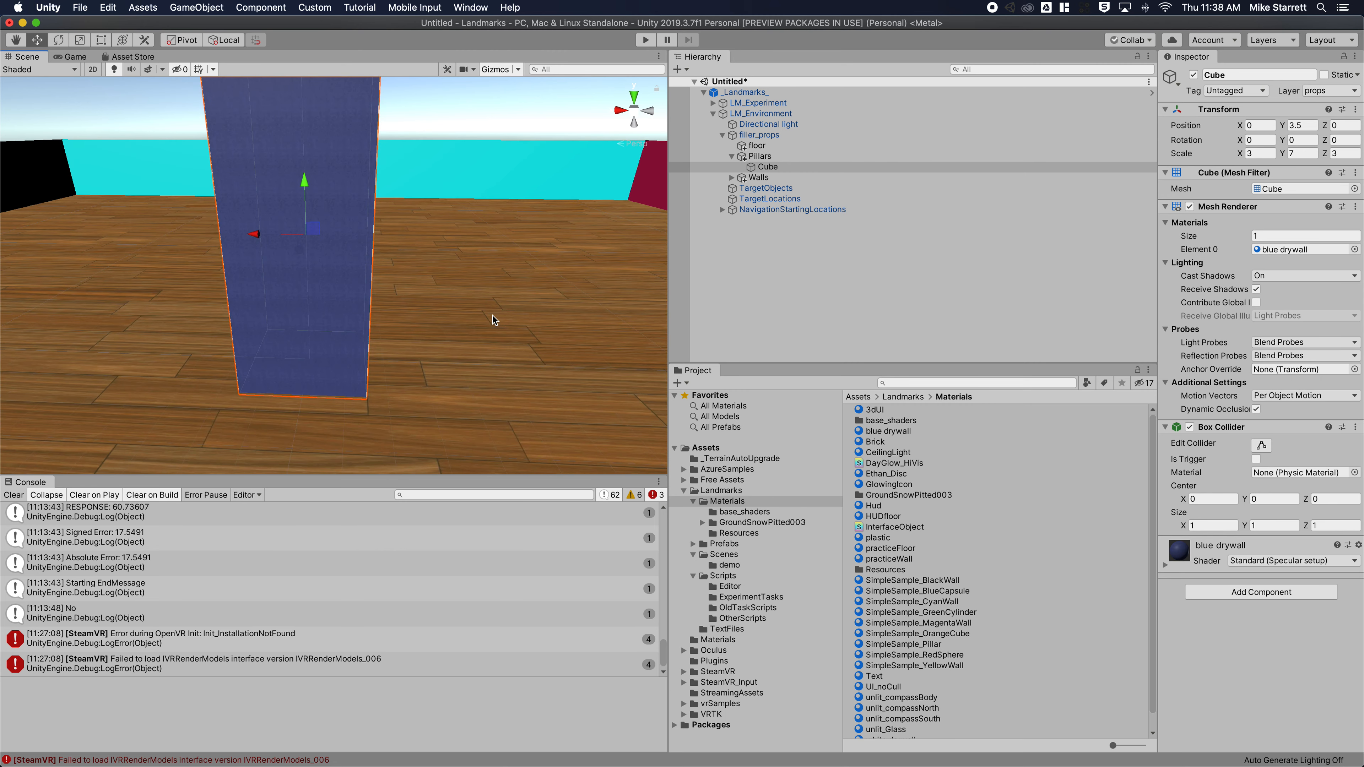
Examine the blue pillar's placement in the walled room from several angles
scroll(493, 315, "down", 6)
scroll(492, 319, "down", 4)
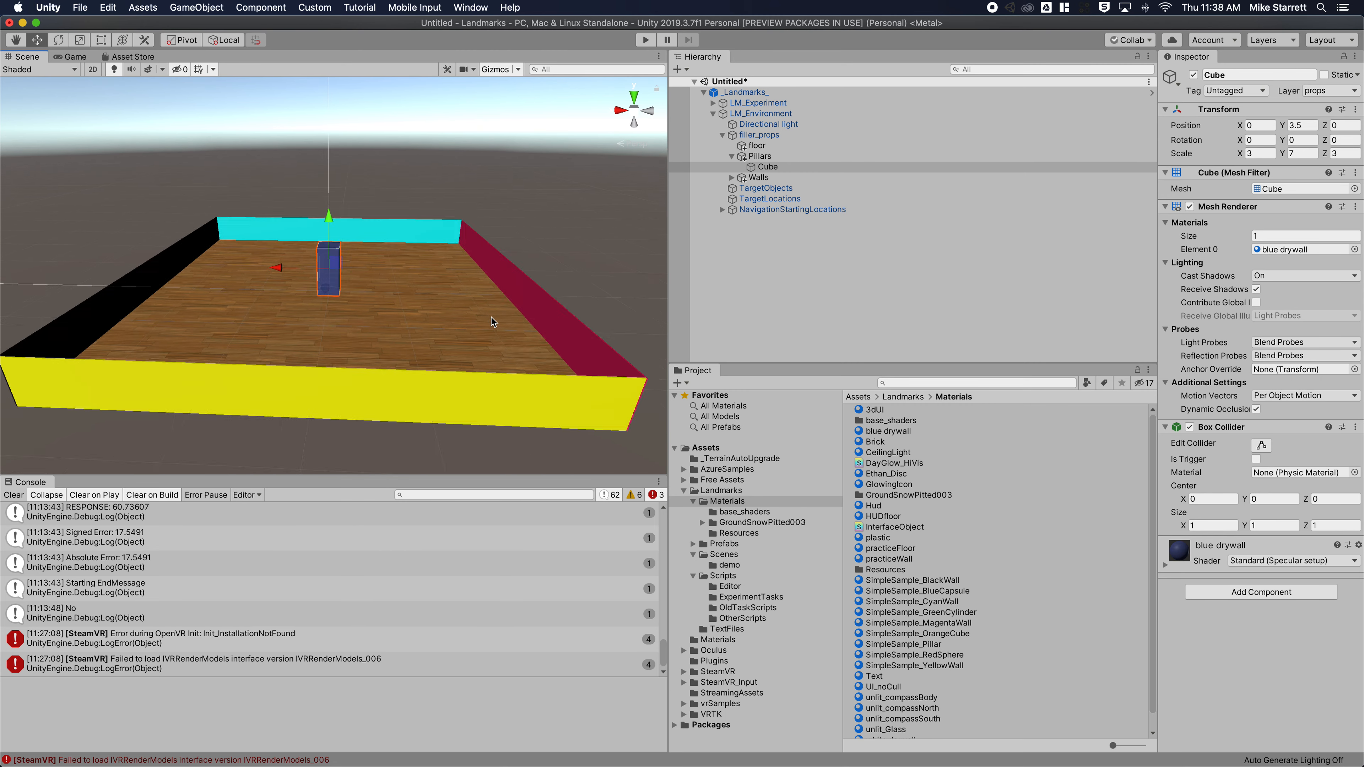
scroll(491, 317, "up", 5)
left_click_drag(487, 312, 379, 355, "alt")
scroll(379, 355, "down", 3)
middle_click_drag(478, 295, 431, 272)
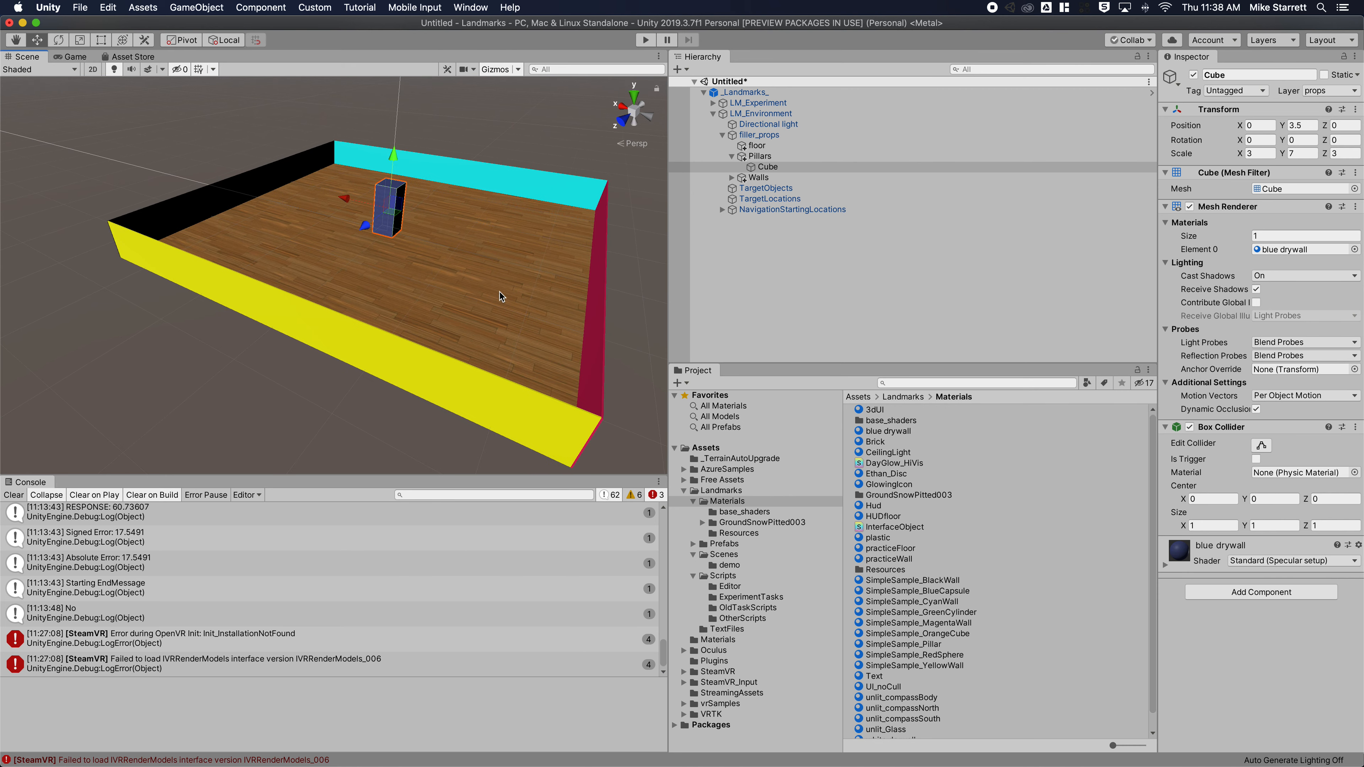
left_click_drag(511, 297, 472, 295, "alt")
scroll(403, 314, "down", 3)
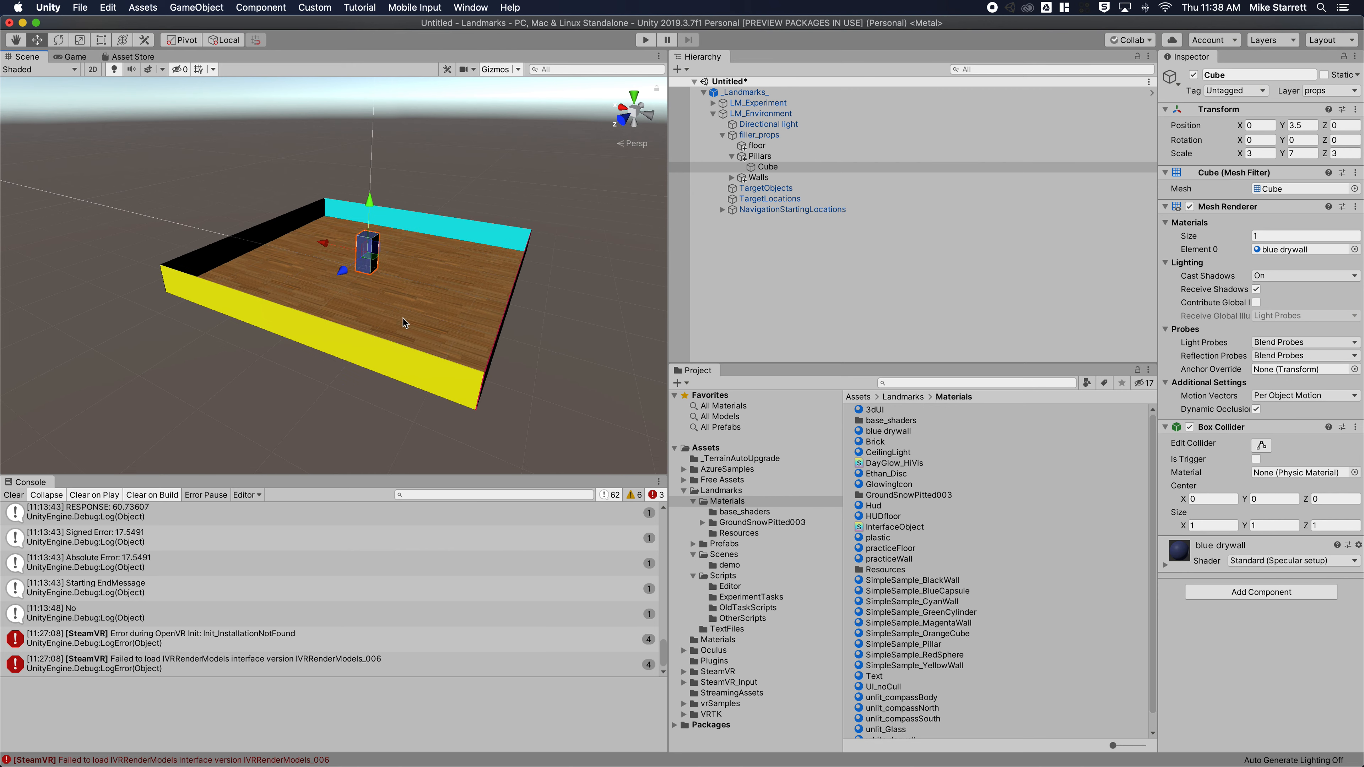
Duplicate the pillar cube four times within the Pillars group, up to Cube (4)
left_click(769, 169)
right_click(769, 170)
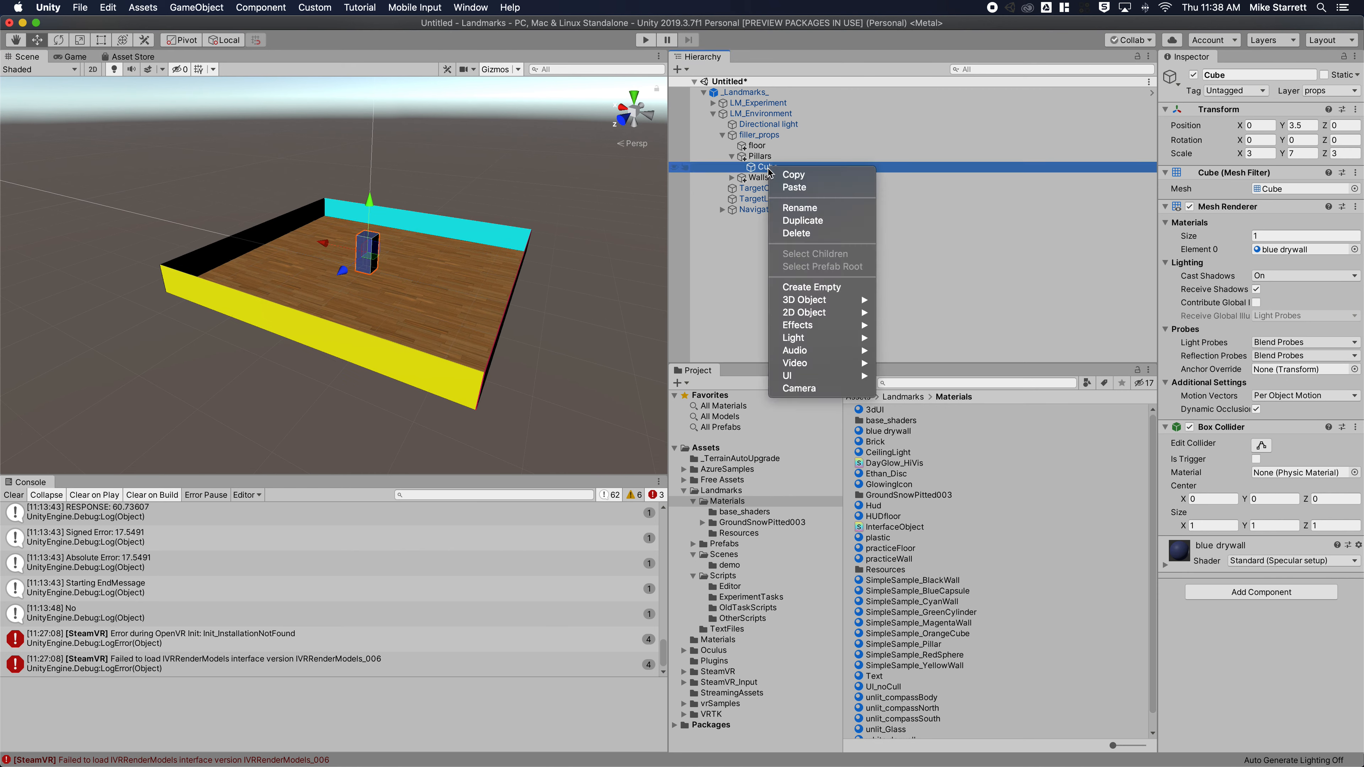
left_click(817, 221)
right_click(783, 178)
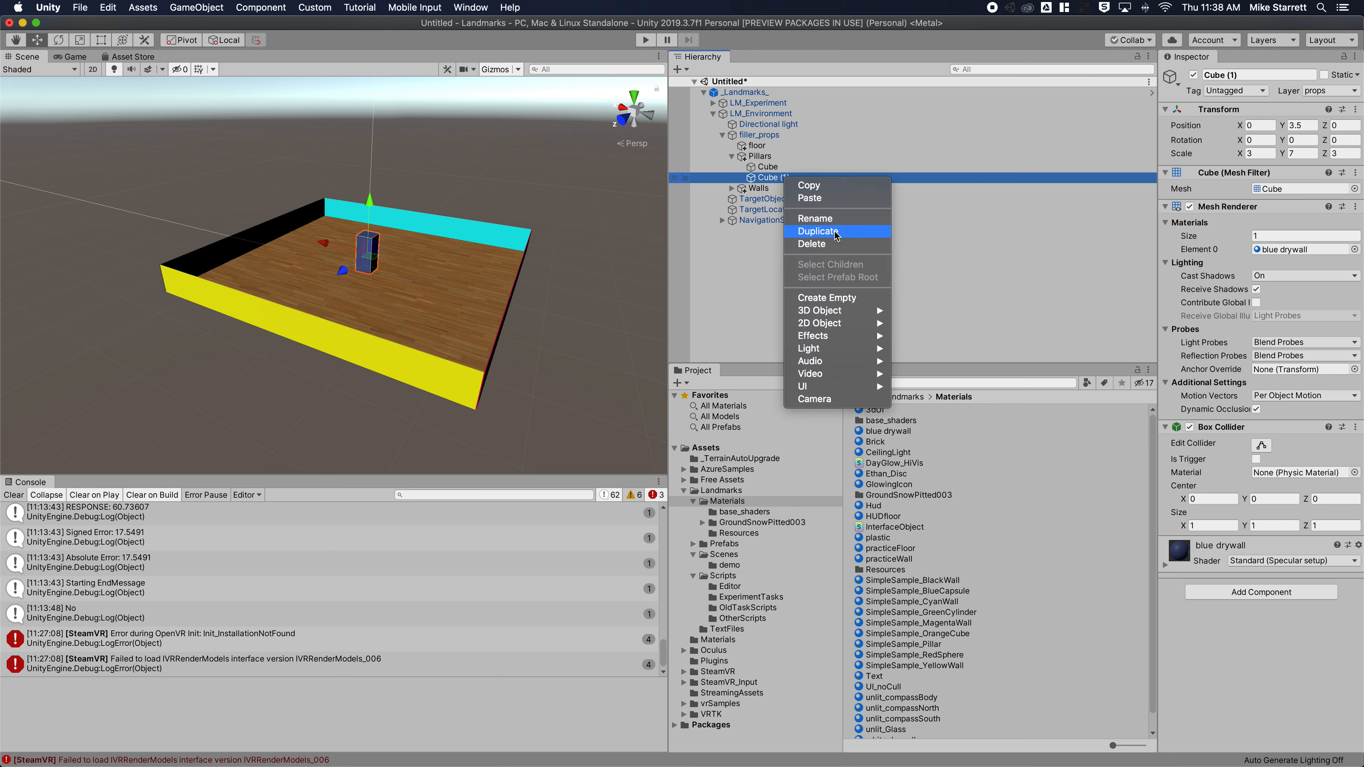
left_click(834, 235)
right_click(779, 188)
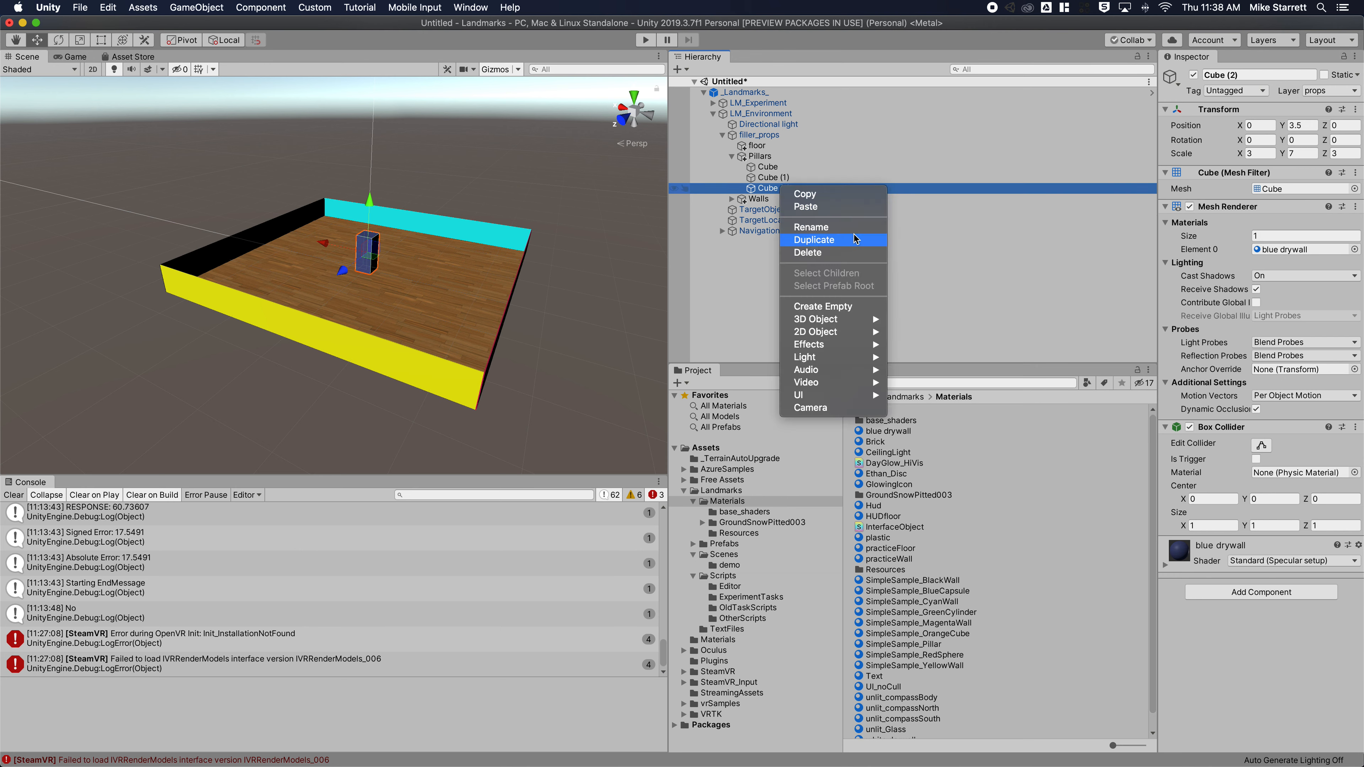
left_click(853, 240)
right_click(773, 199)
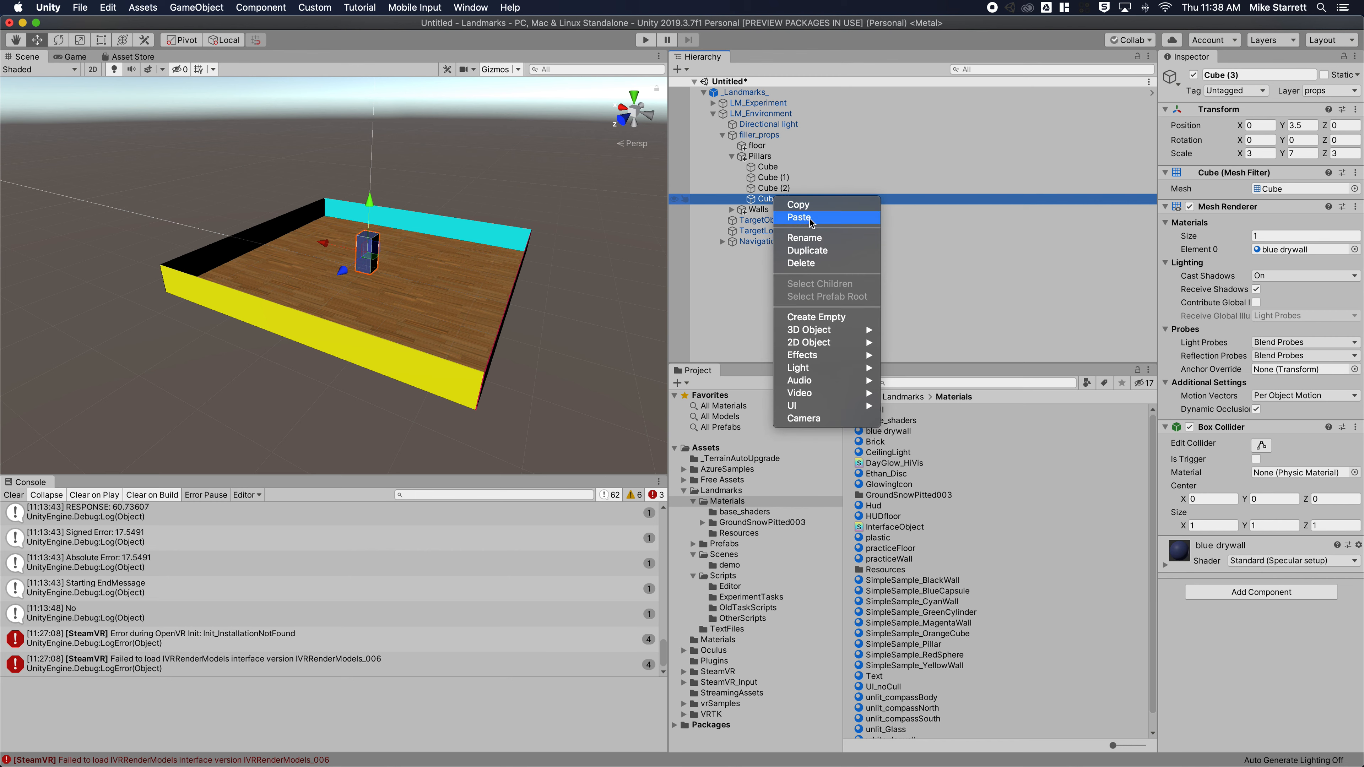
left_click(816, 250)
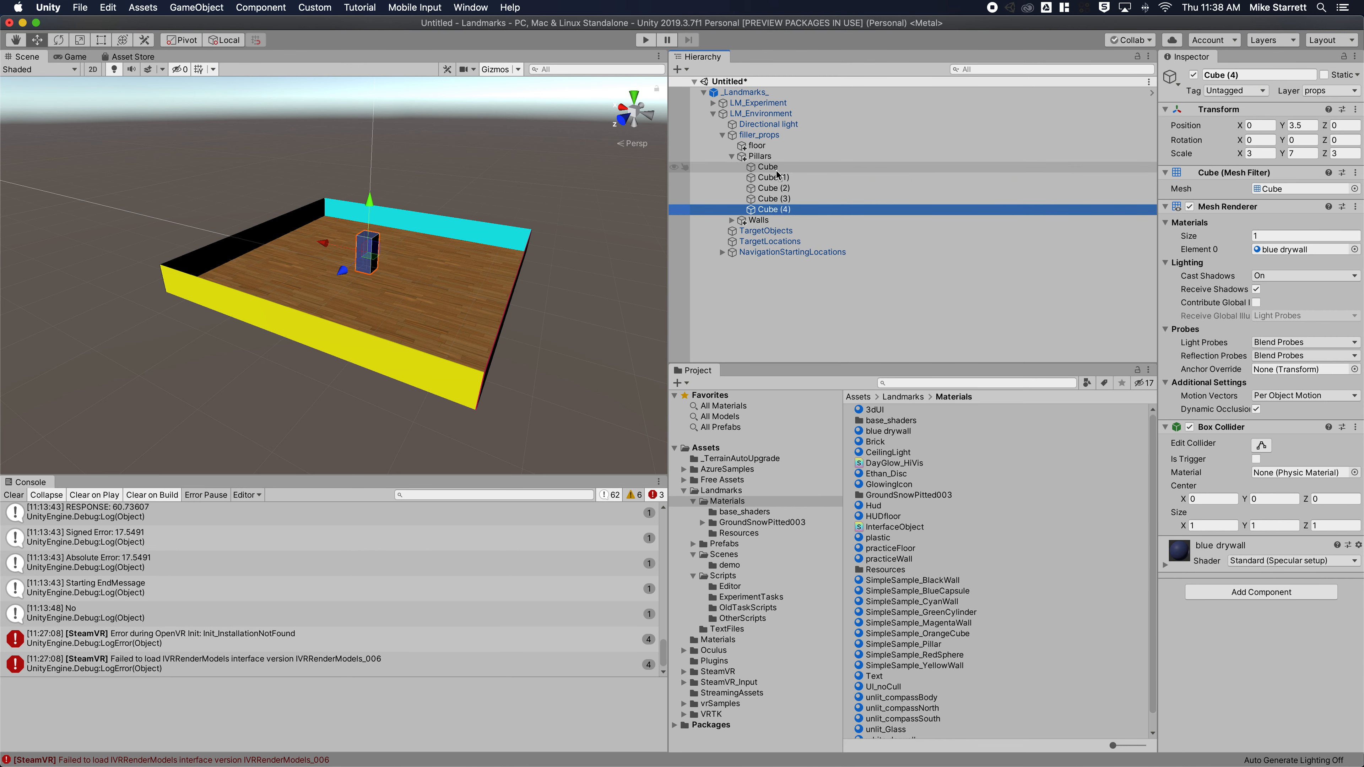
Move Cube (4) from the room's center toward the cyan wall and Cube to about X 10.1, Z 11.5
left_click_drag(327, 247, 436, 259)
left_click(367, 252)
left_click_drag(328, 245, 287, 283)
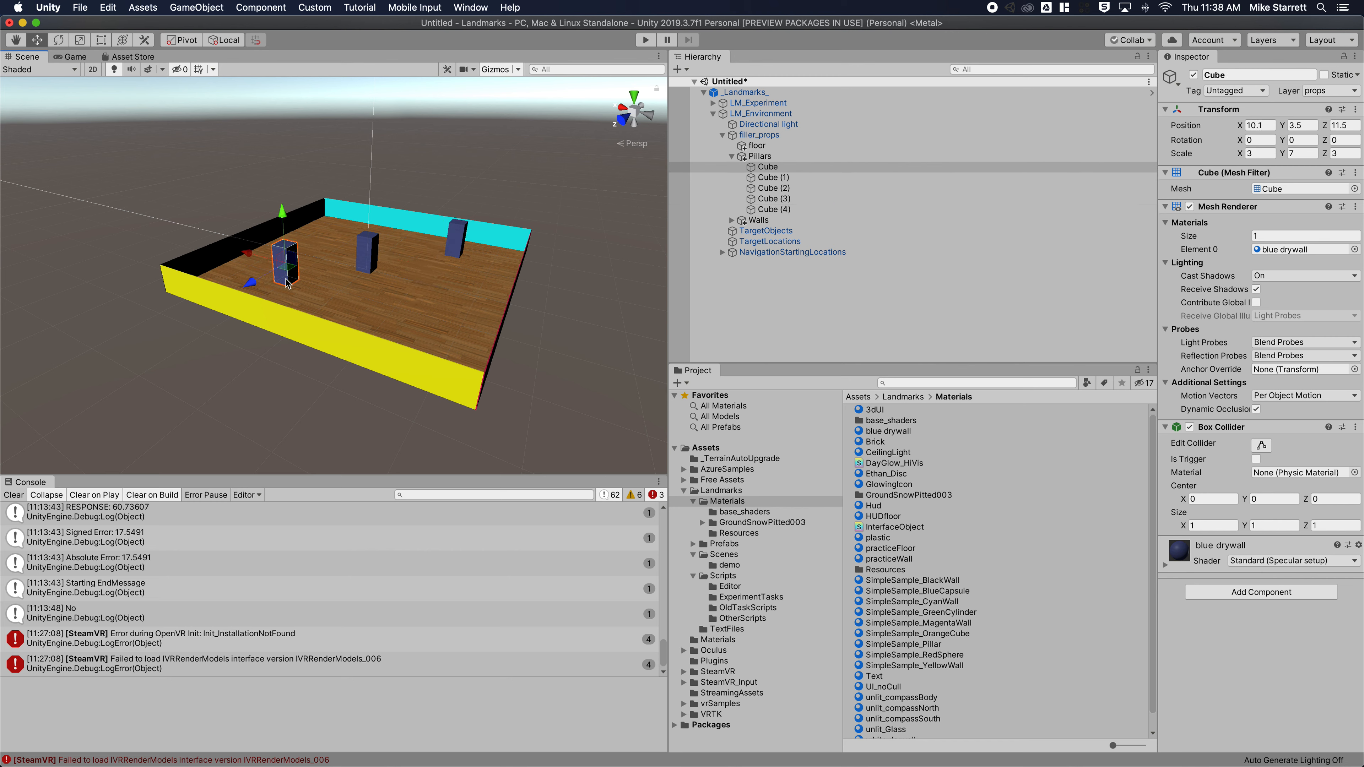
Move Cube (3) to about X 10.2, Z -7 and Cube (4) to about X -12.3, Z -10
left_click(780, 199)
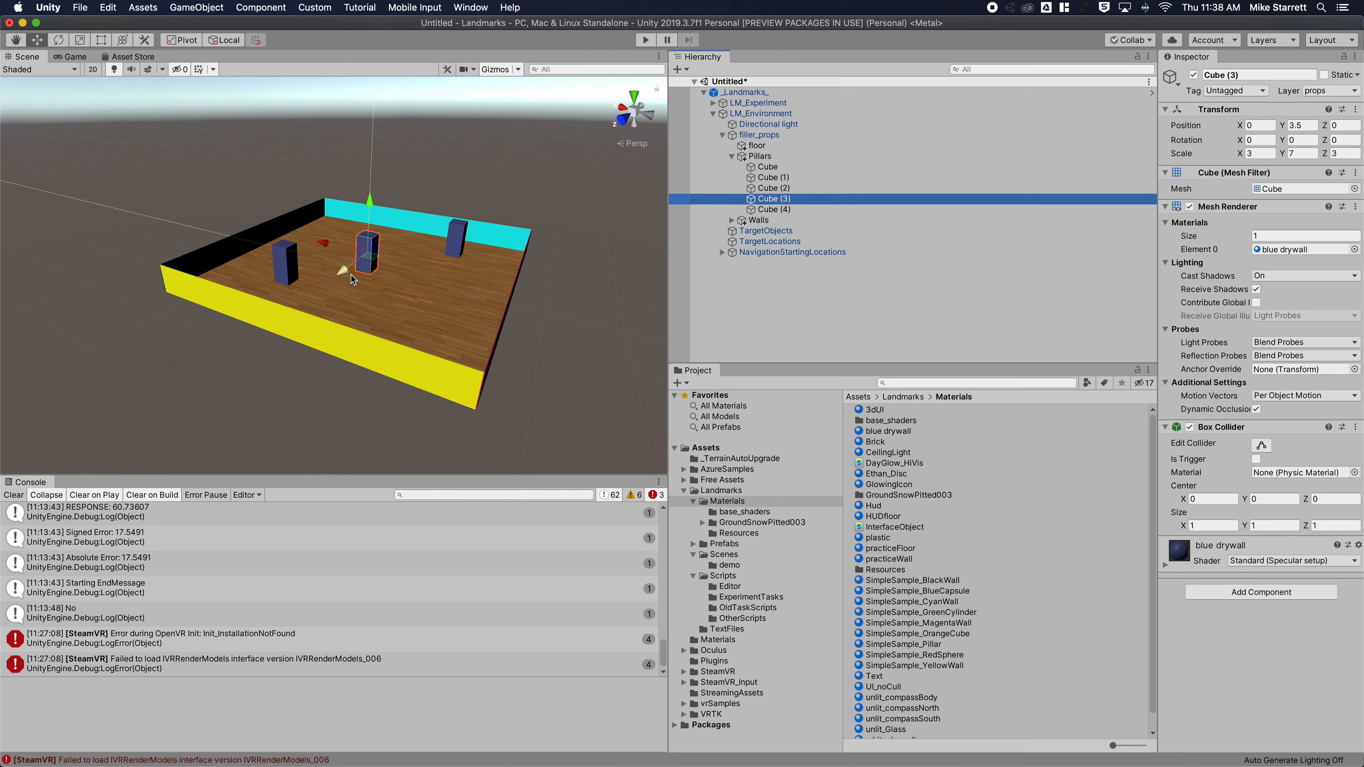
left_click_drag(352, 275, 312, 249)
left_click(773, 209)
left_click_drag(444, 258, 435, 264)
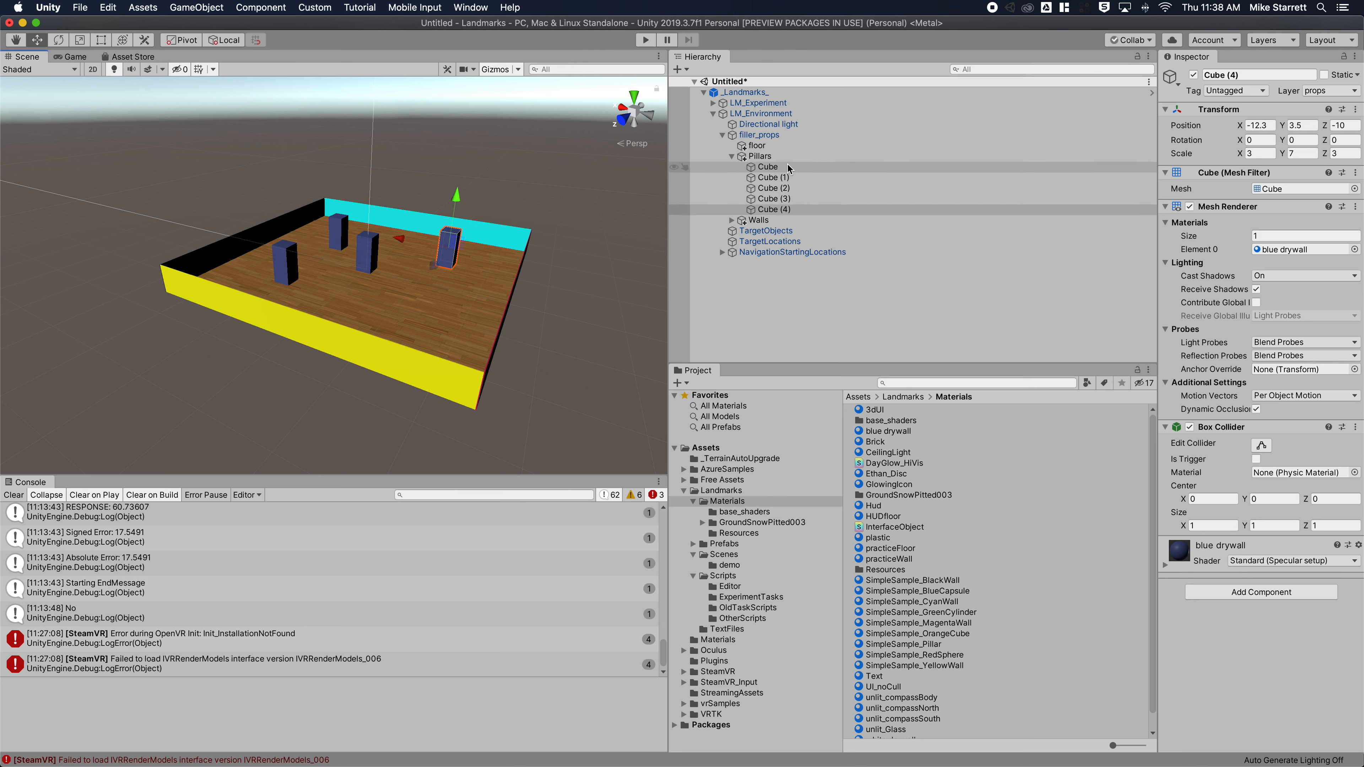
Move Cube (1) to about X -17.67, Z 11.58, near the corner of the yellow and magenta walls
left_click(784, 199)
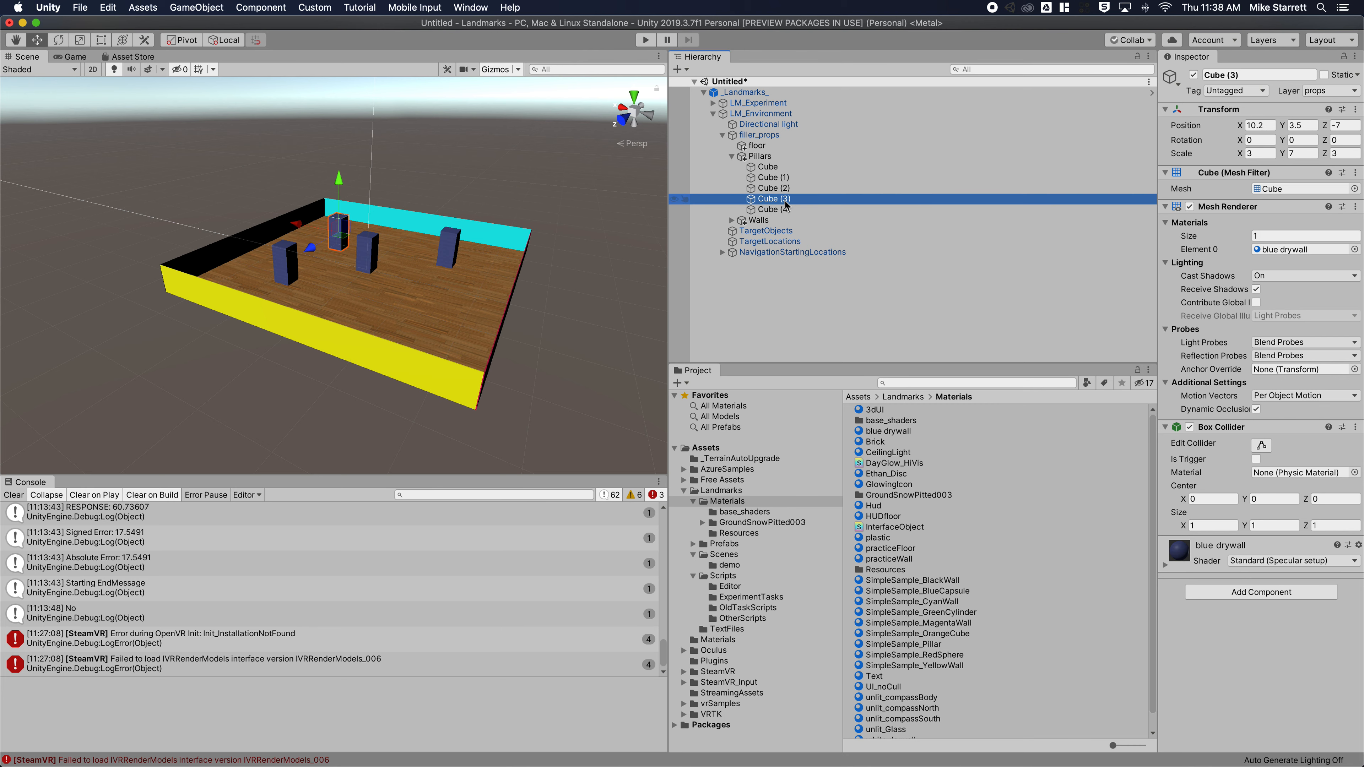
left_click(770, 167)
left_click(776, 177)
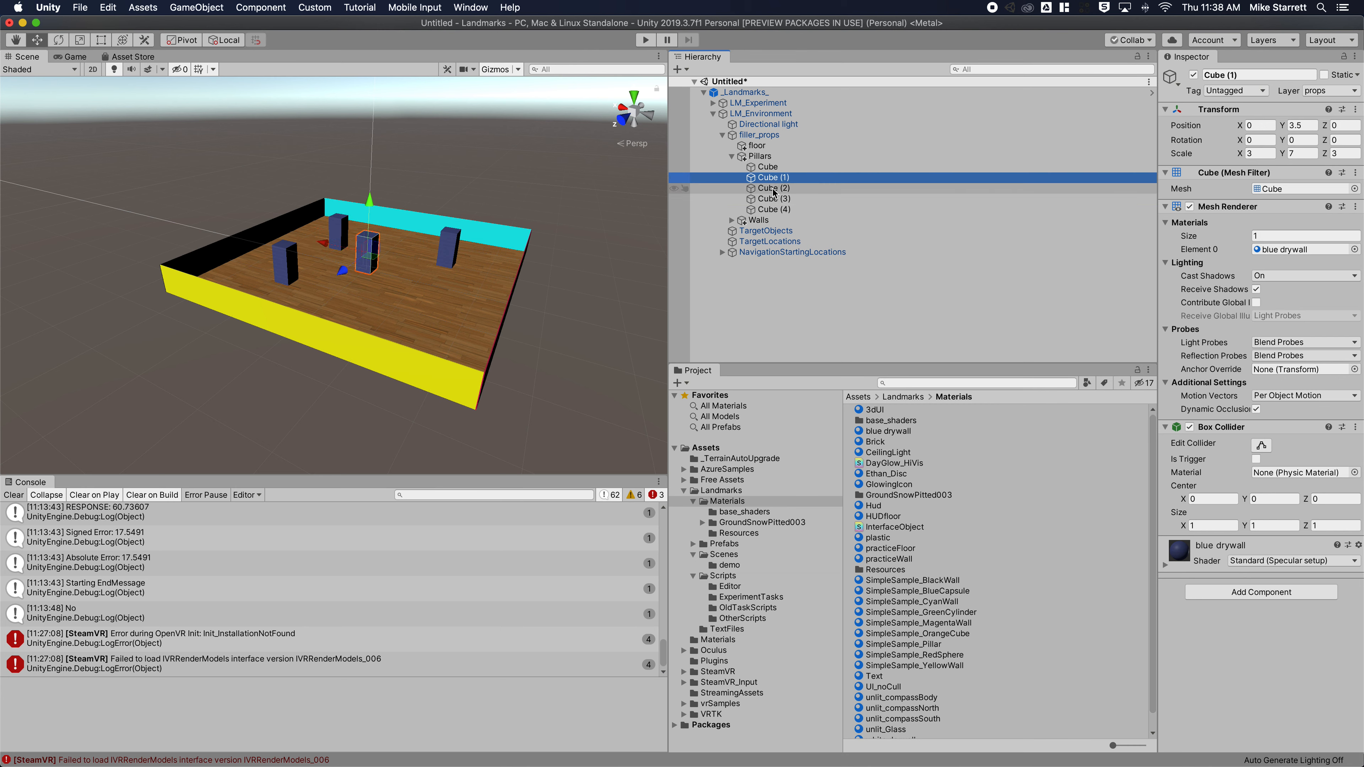
left_click_drag(322, 243, 399, 306)
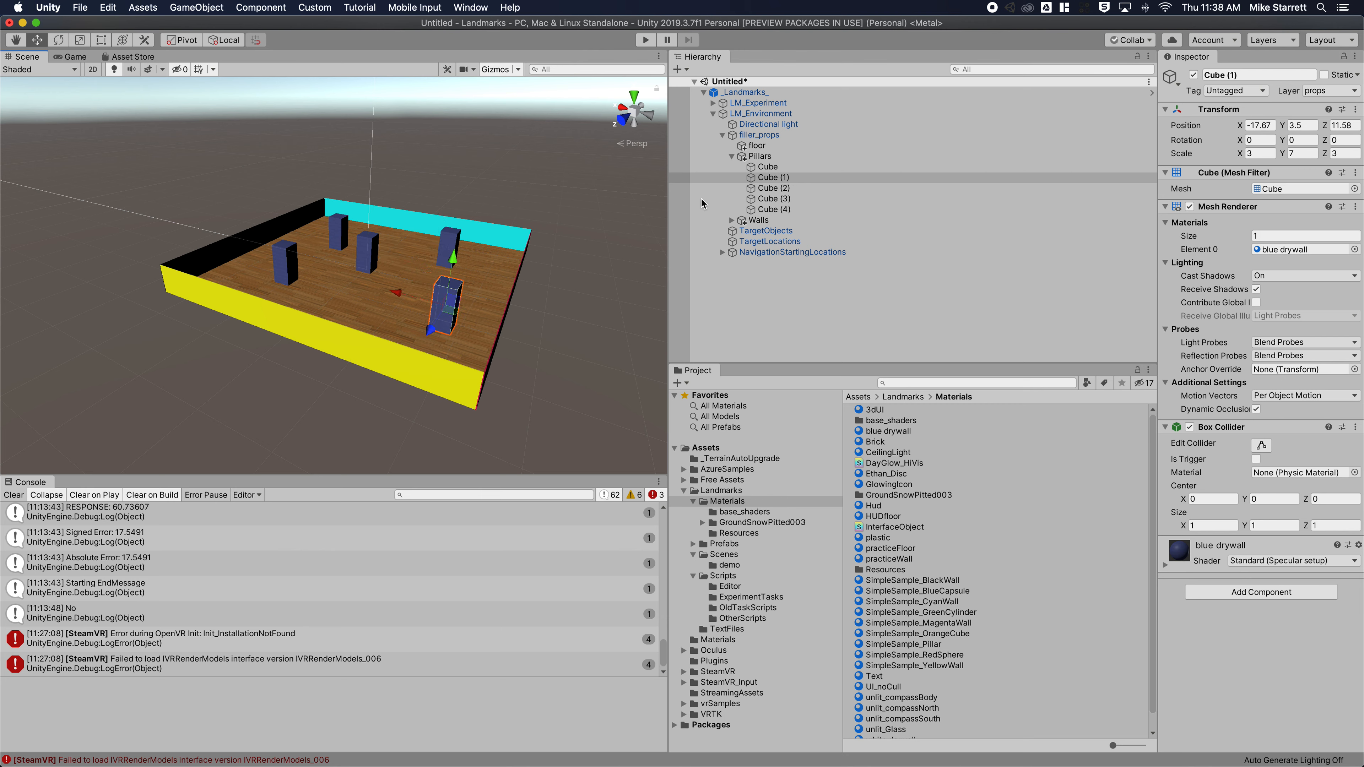
Collapse the Pillars and filler_props groups and review the pillar layout in the room from several angles
left_click(732, 156)
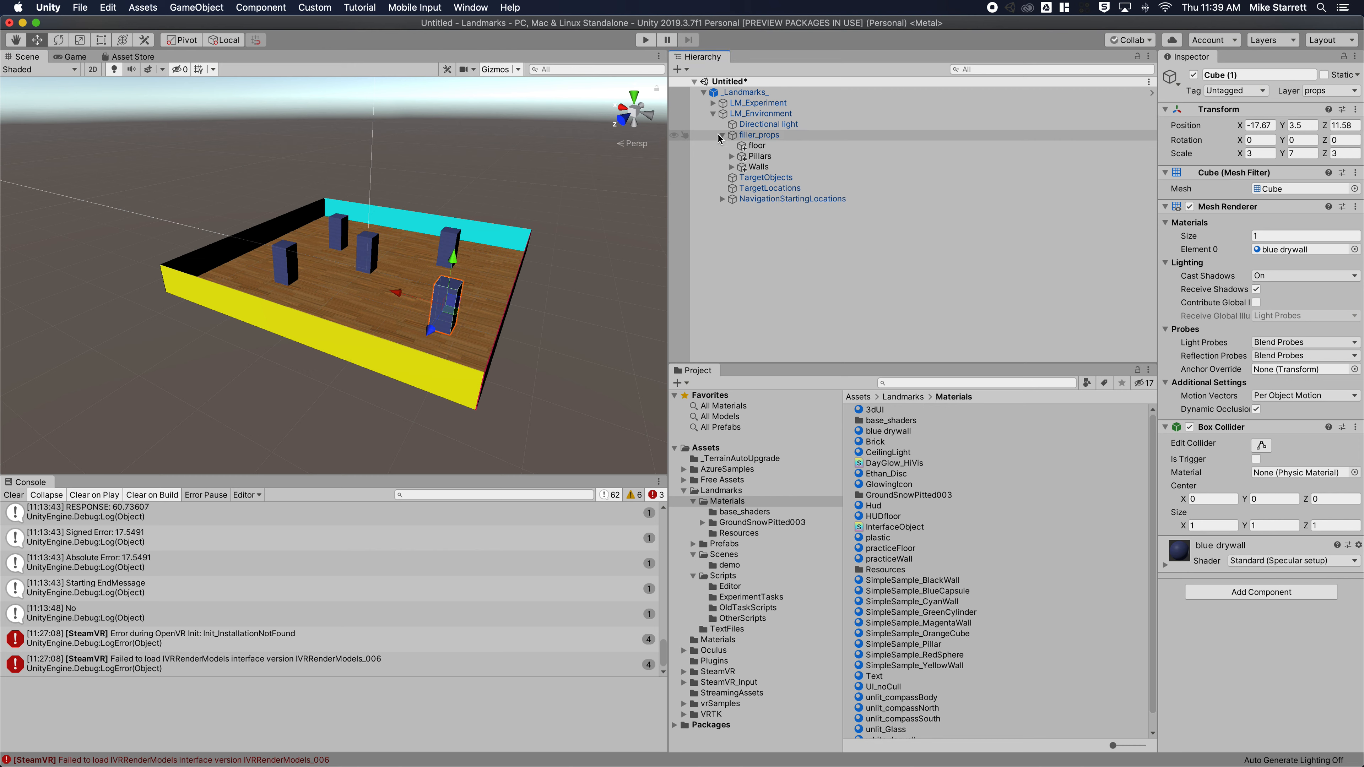
scroll(358, 326, "up", 2)
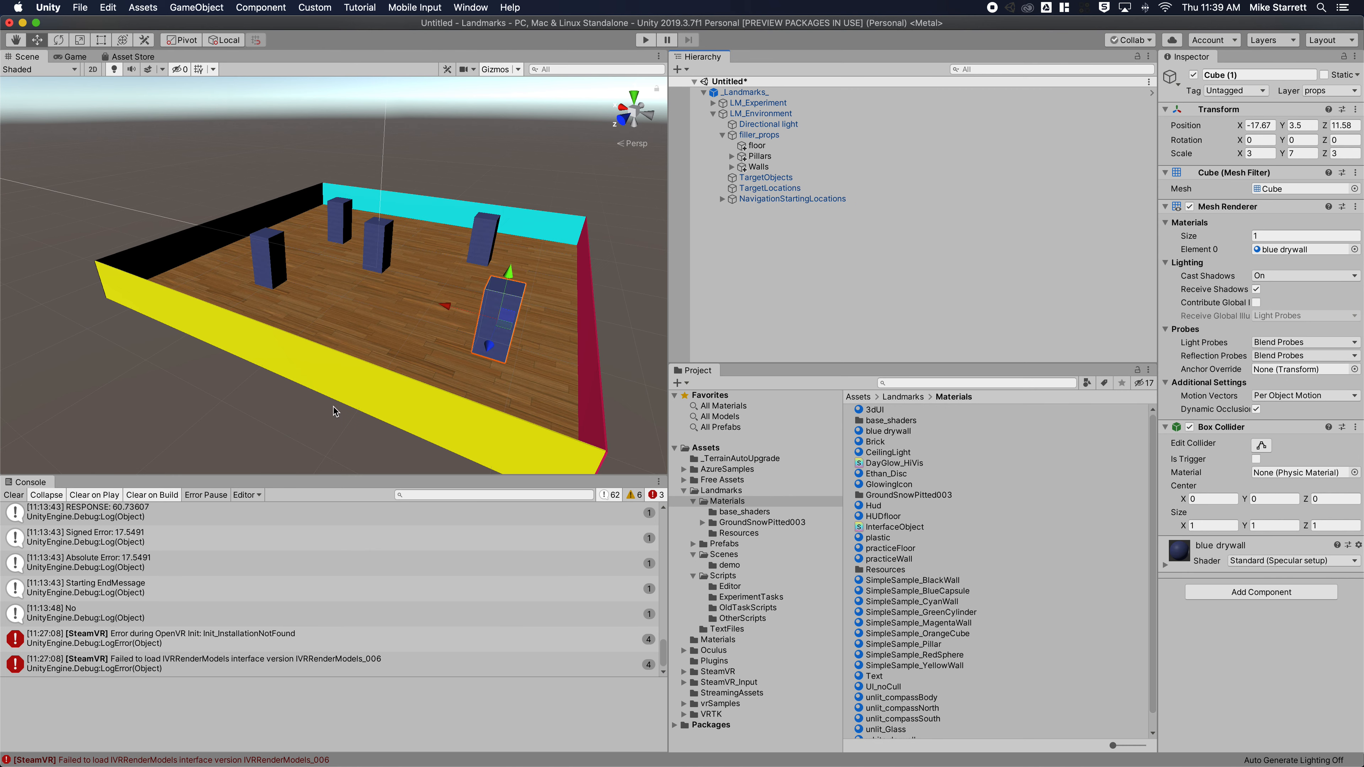
mouse_move(345, 383)
right_mouse_down()
mouse_move(382, 383)
mouse_move(311, 371)
mouse_move(359, 376)
right_mouse_up()
middle_click_drag(333, 378, 327, 408)
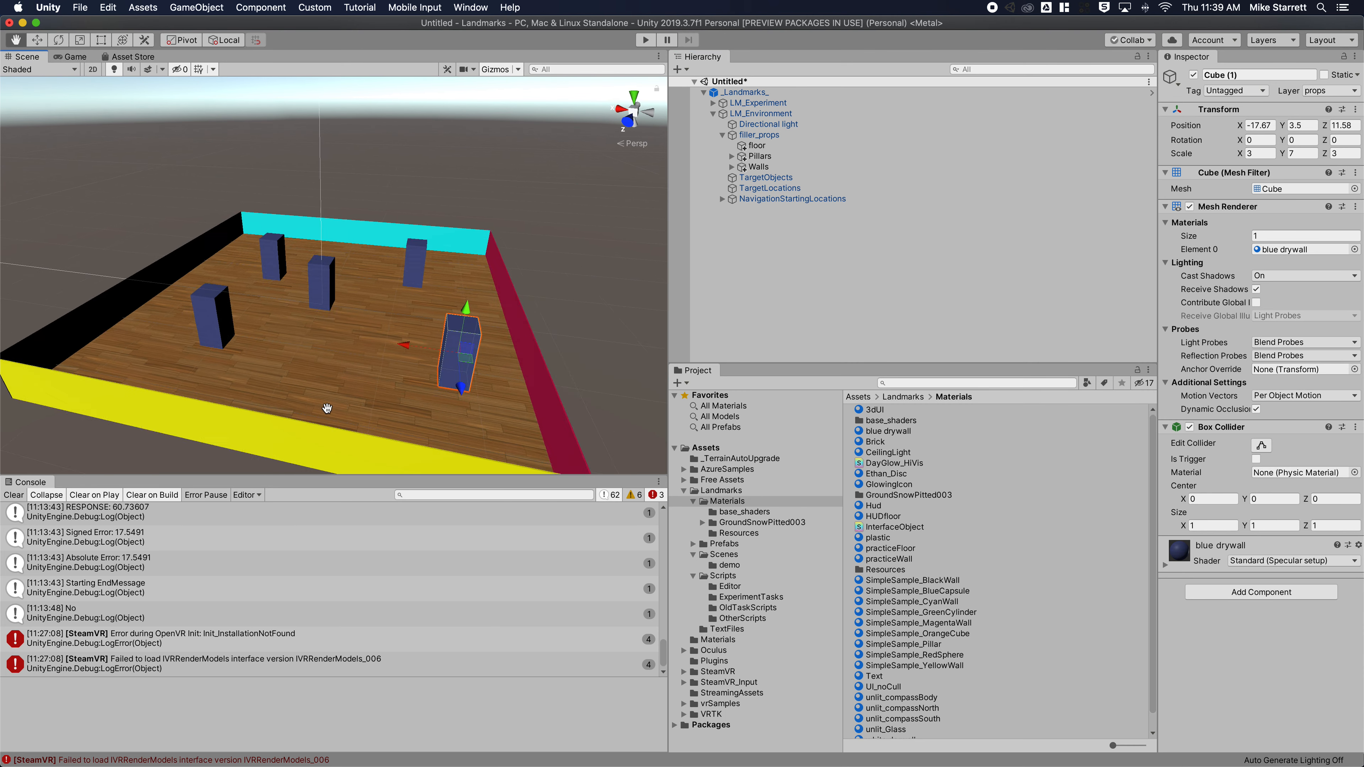
scroll(288, 408, "down", 4)
left_click_drag(477, 400, 427, 395, "alt")
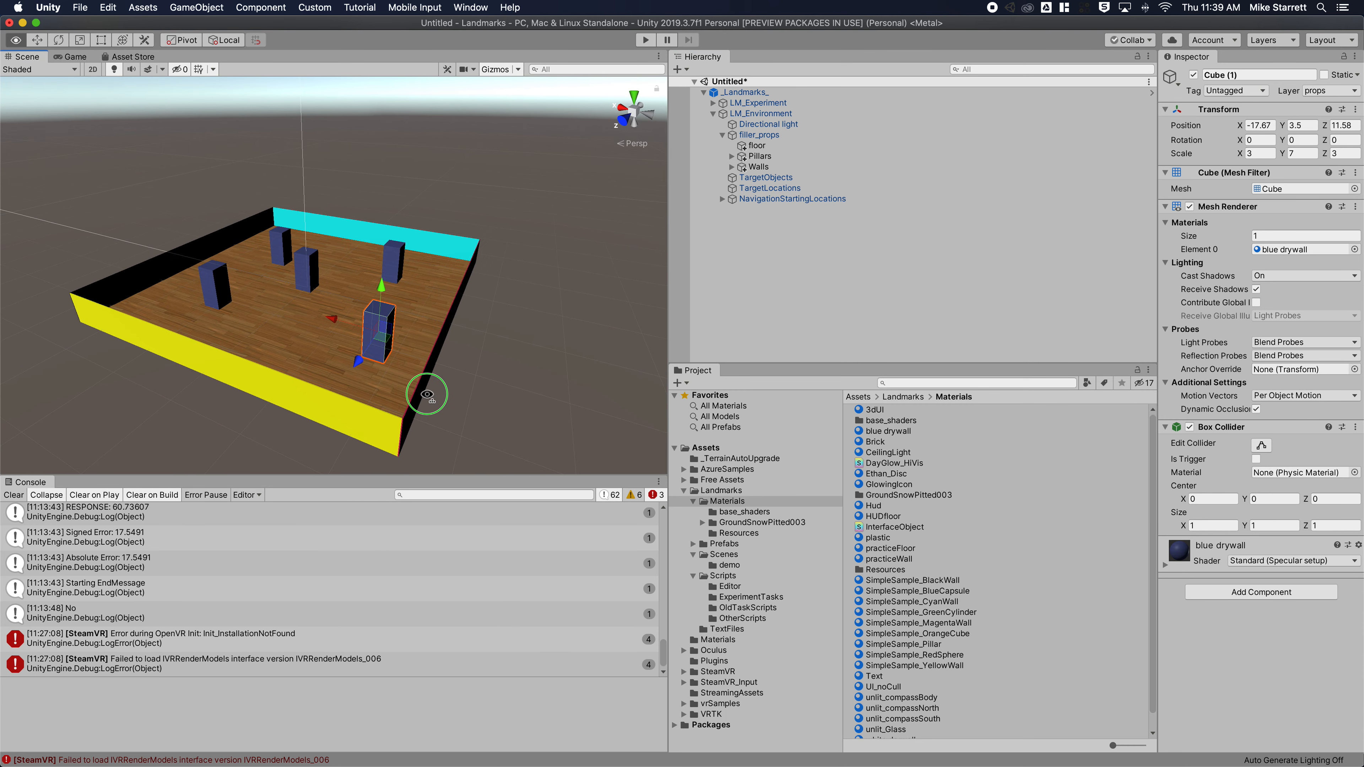
left_click(722, 135)
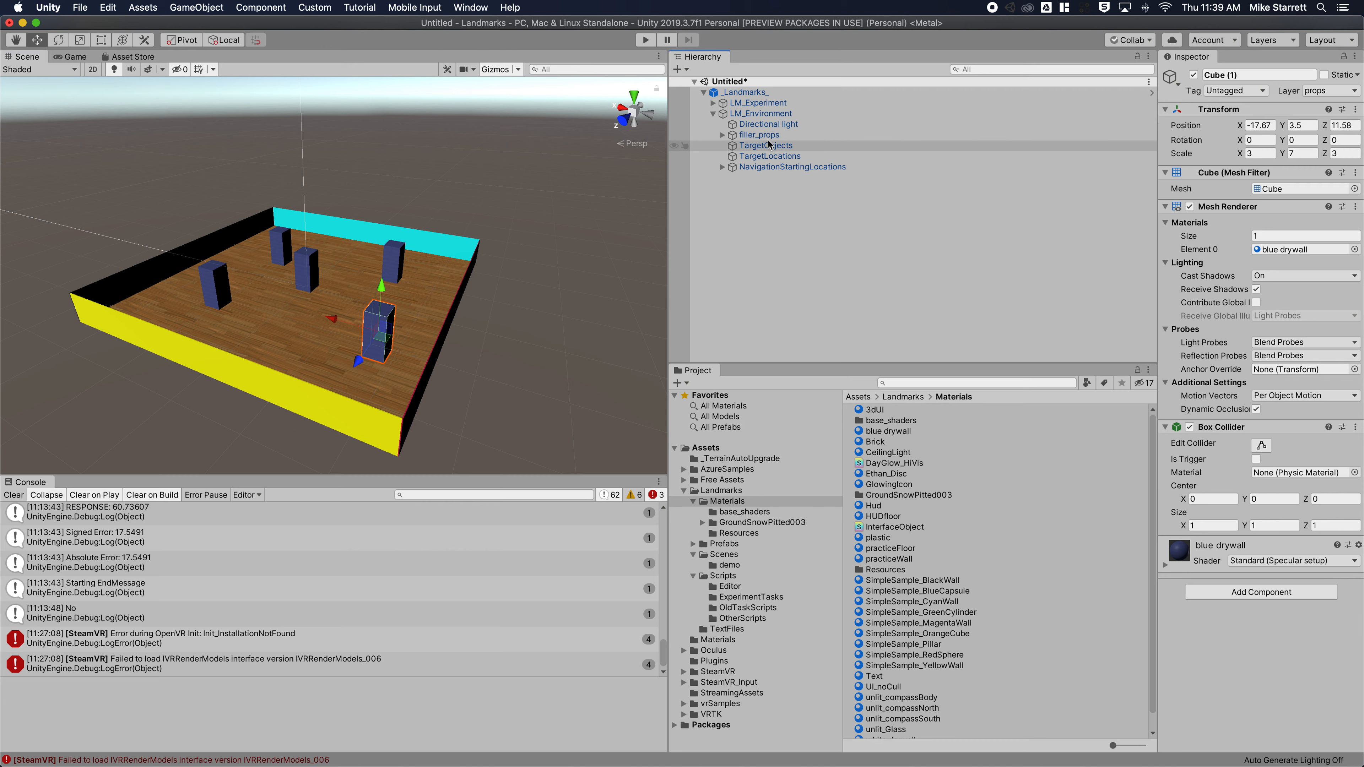
scroll(492, 309, "down", 2)
left_click(514, 323)
scroll(511, 322, "down", 5)
scroll(511, 321, "up", 3)
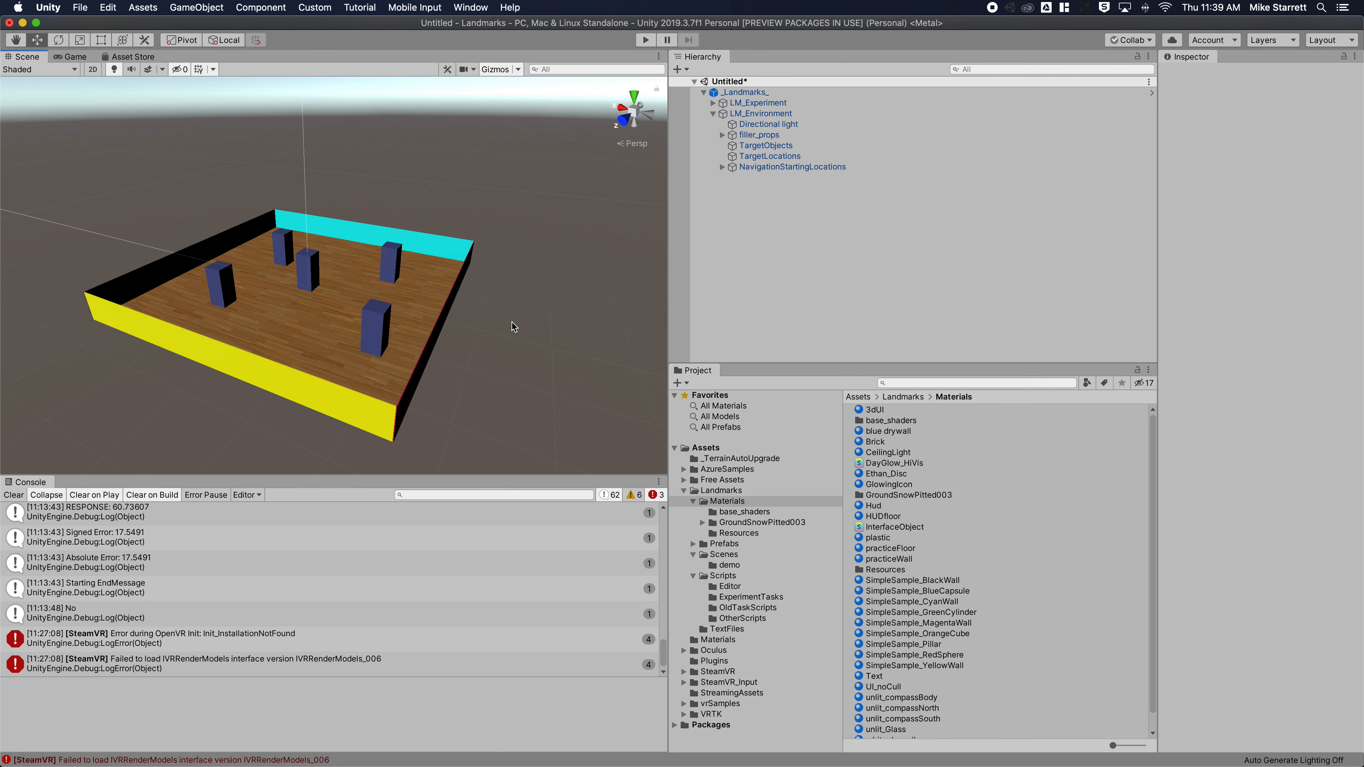
Review the settings of the TargetObjects, LM_Experiment and TargetLocations objects
left_click(763, 149)
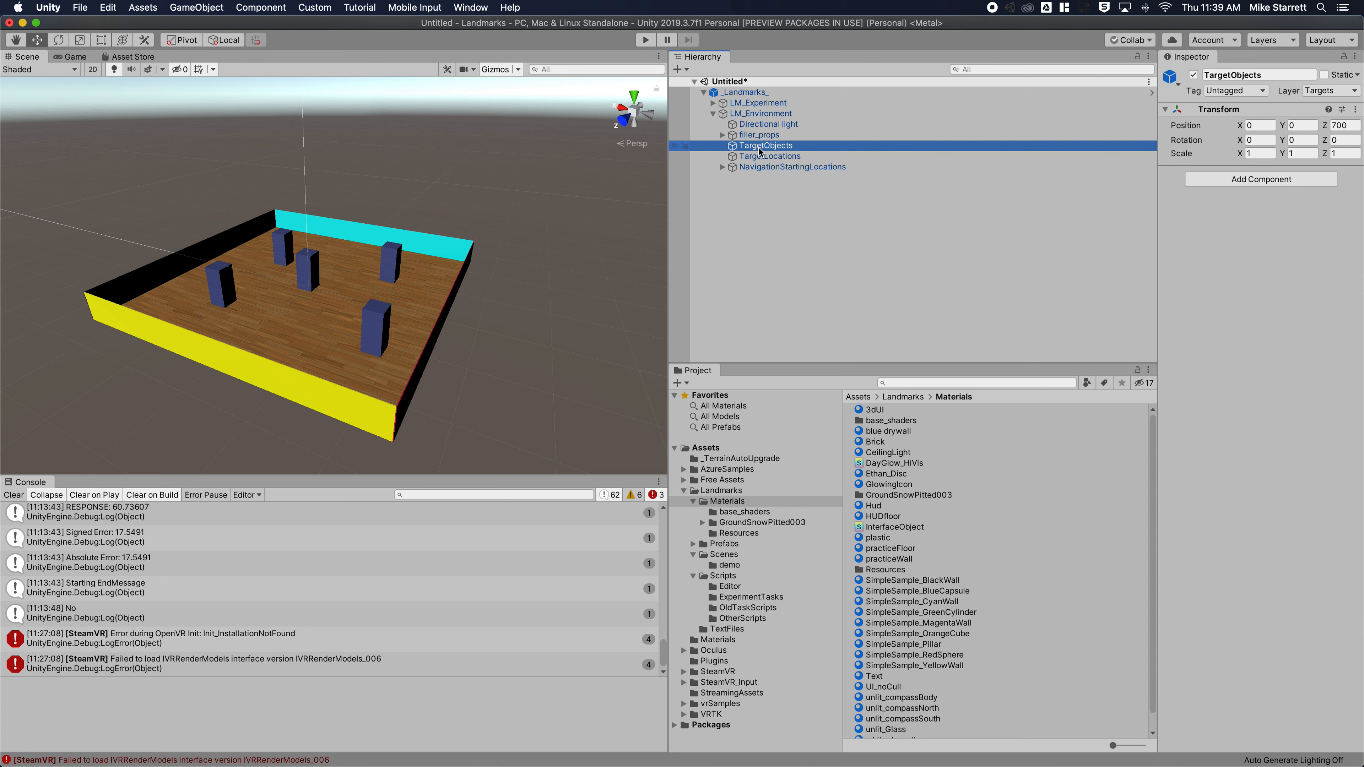
left_click(744, 104)
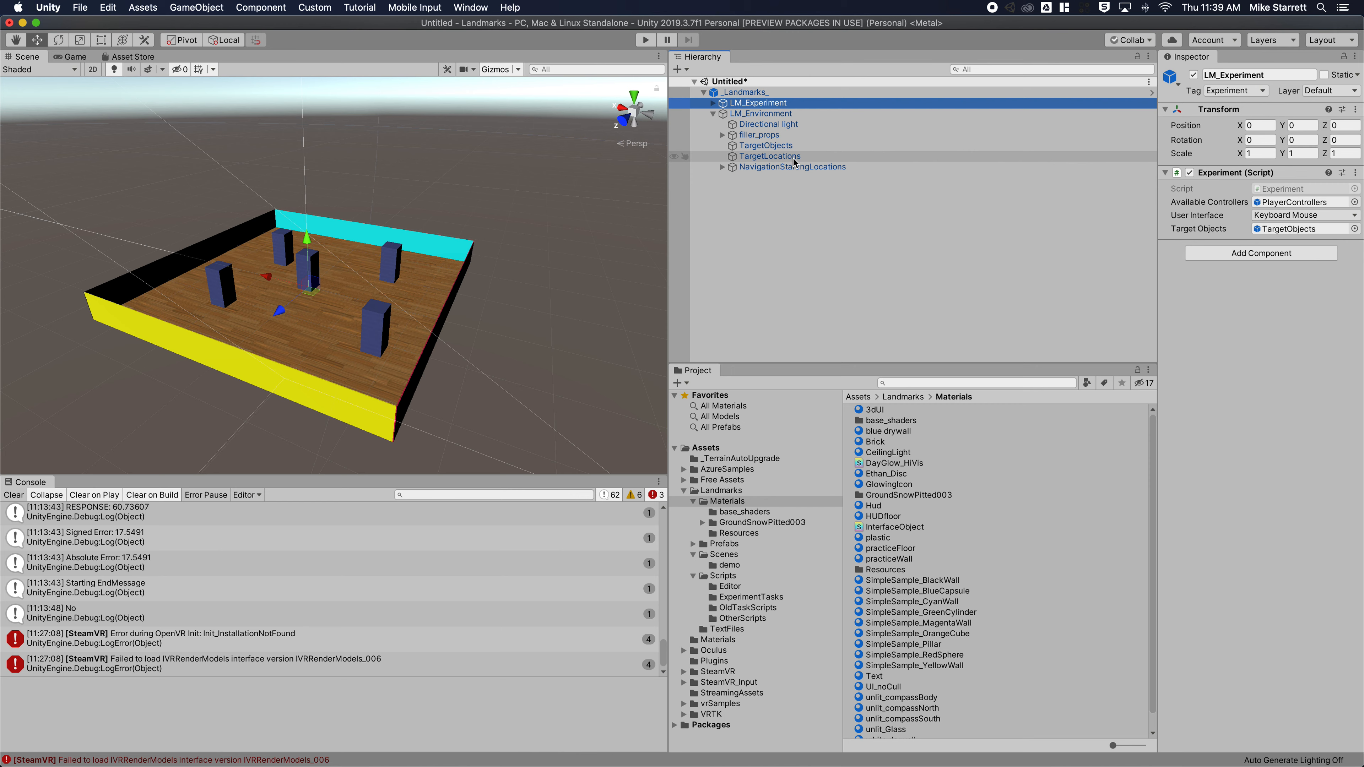
left_click(764, 160)
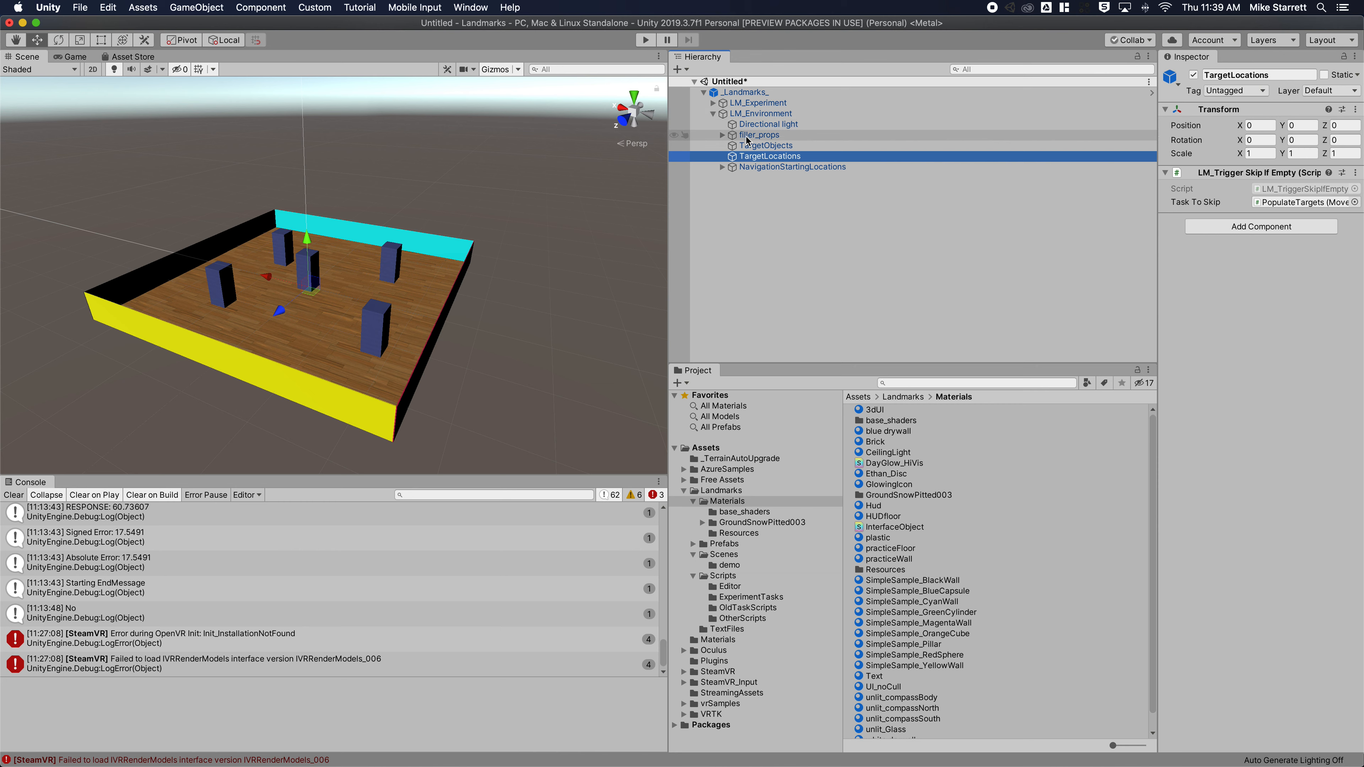
key("Up")
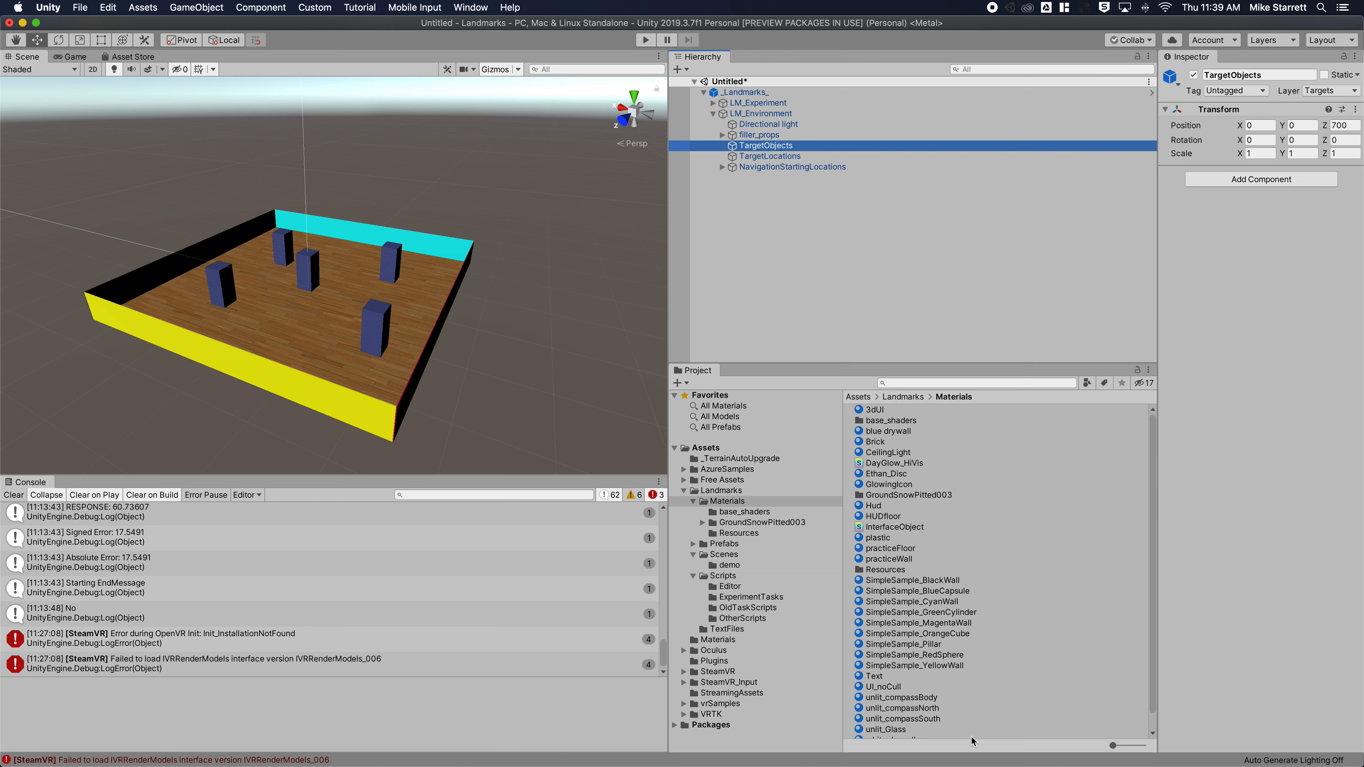
Open the Geometric target prefabs folder under Landmarks > Prefabs > Targets in the project assets
left_click(717, 490)
double_click(884, 422)
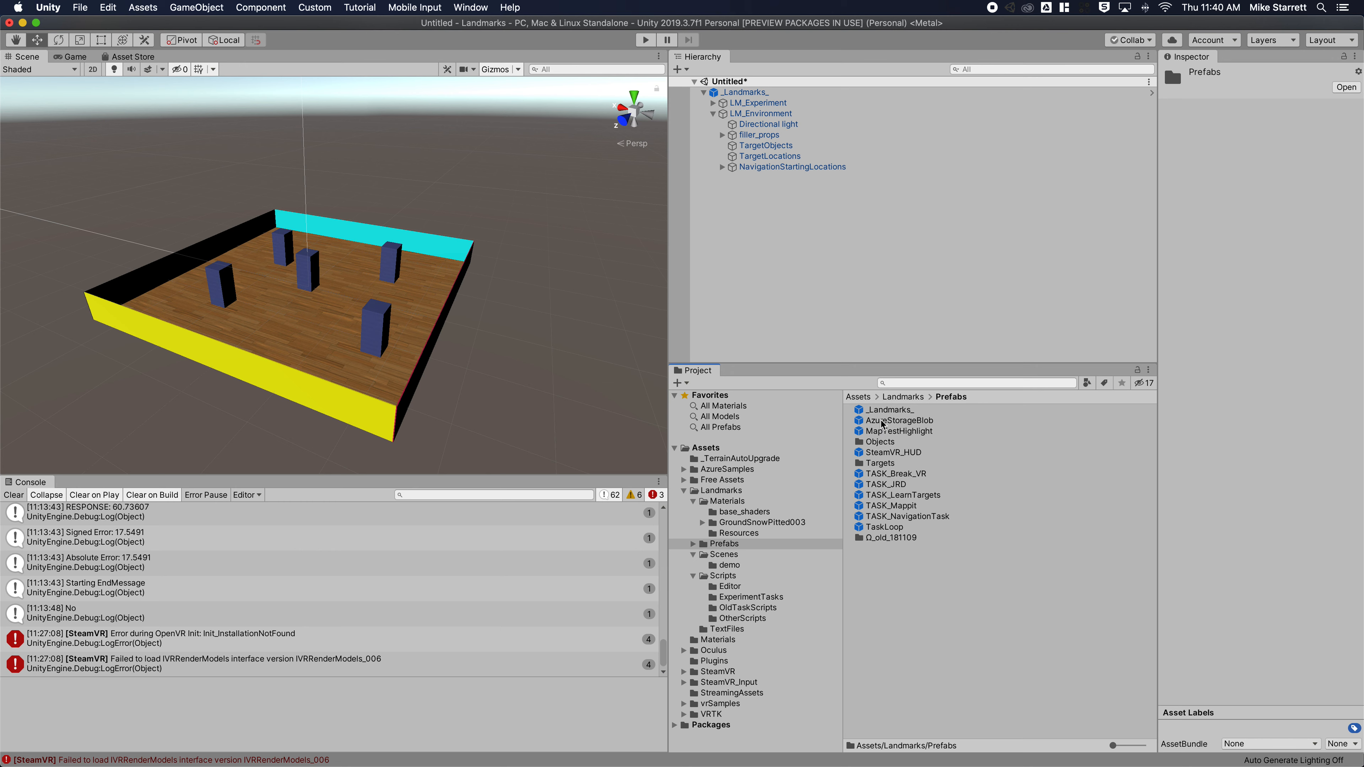
double_click(889, 463)
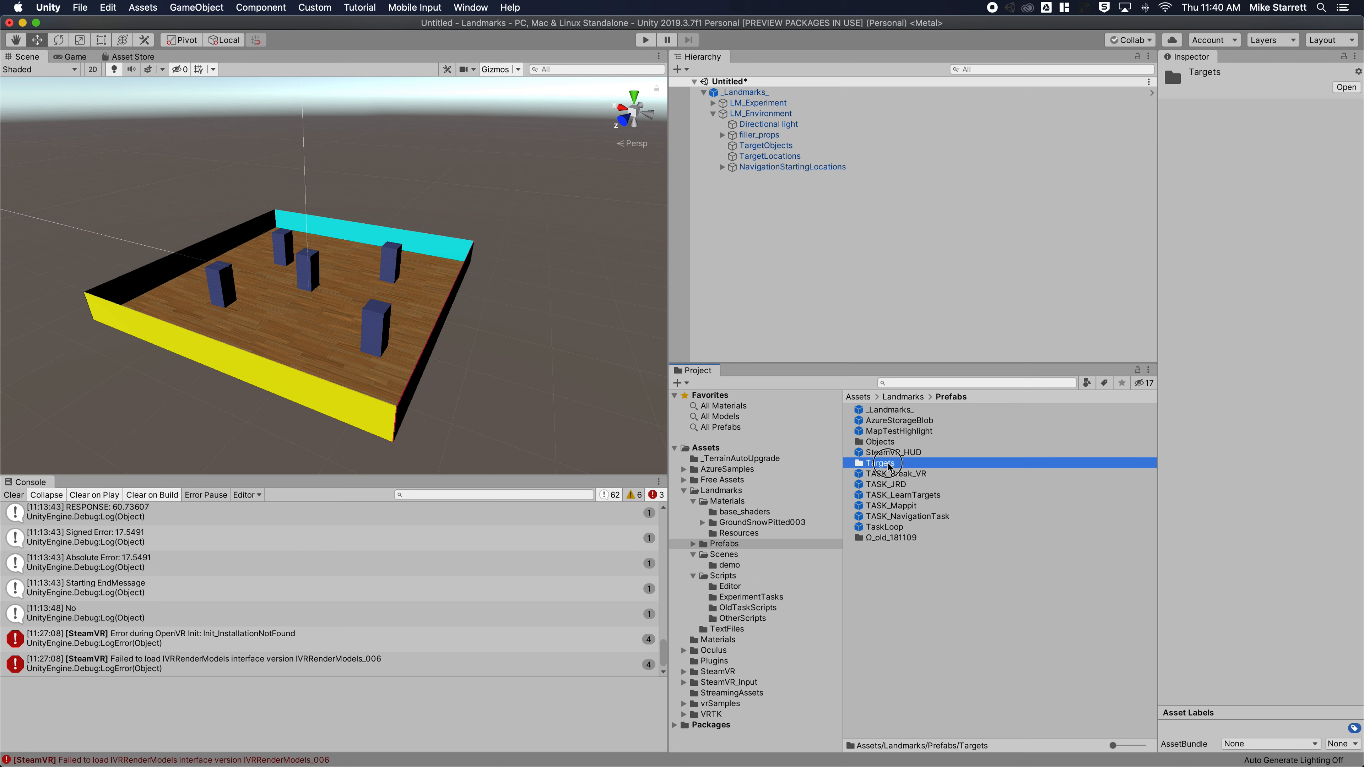
left_click(867, 412)
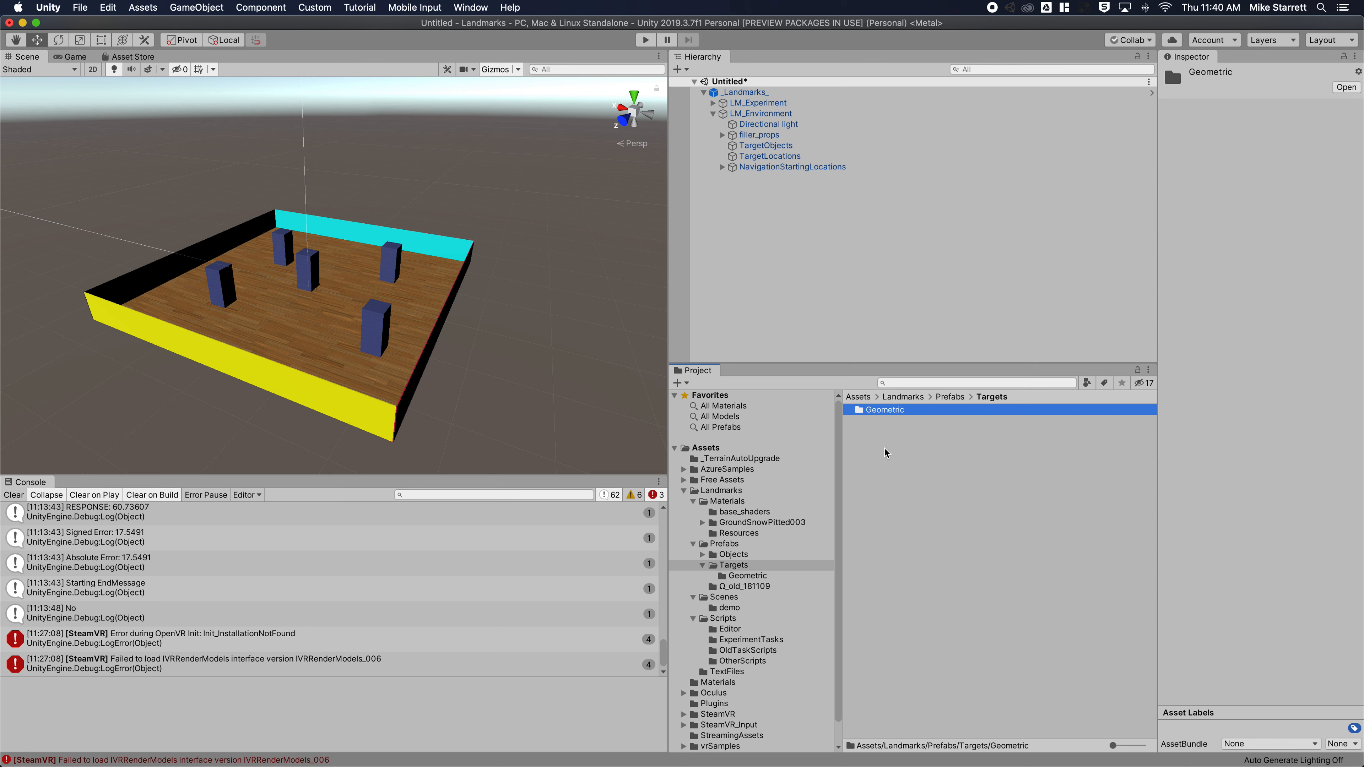
double_click(899, 410)
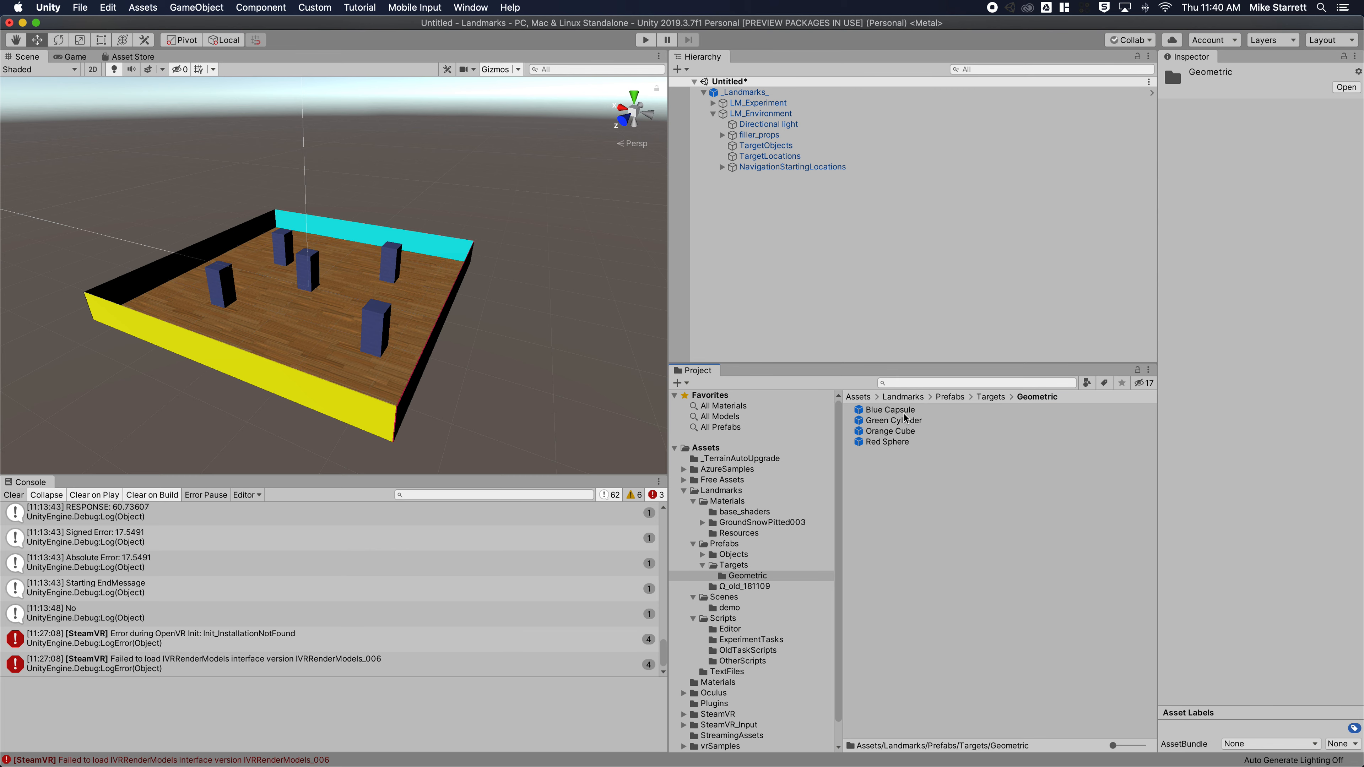
Add the Blue Capsule, Green Cylinder, Orange Cube and Red Sphere prefabs as children of TargetObjects
left_click(900, 410)
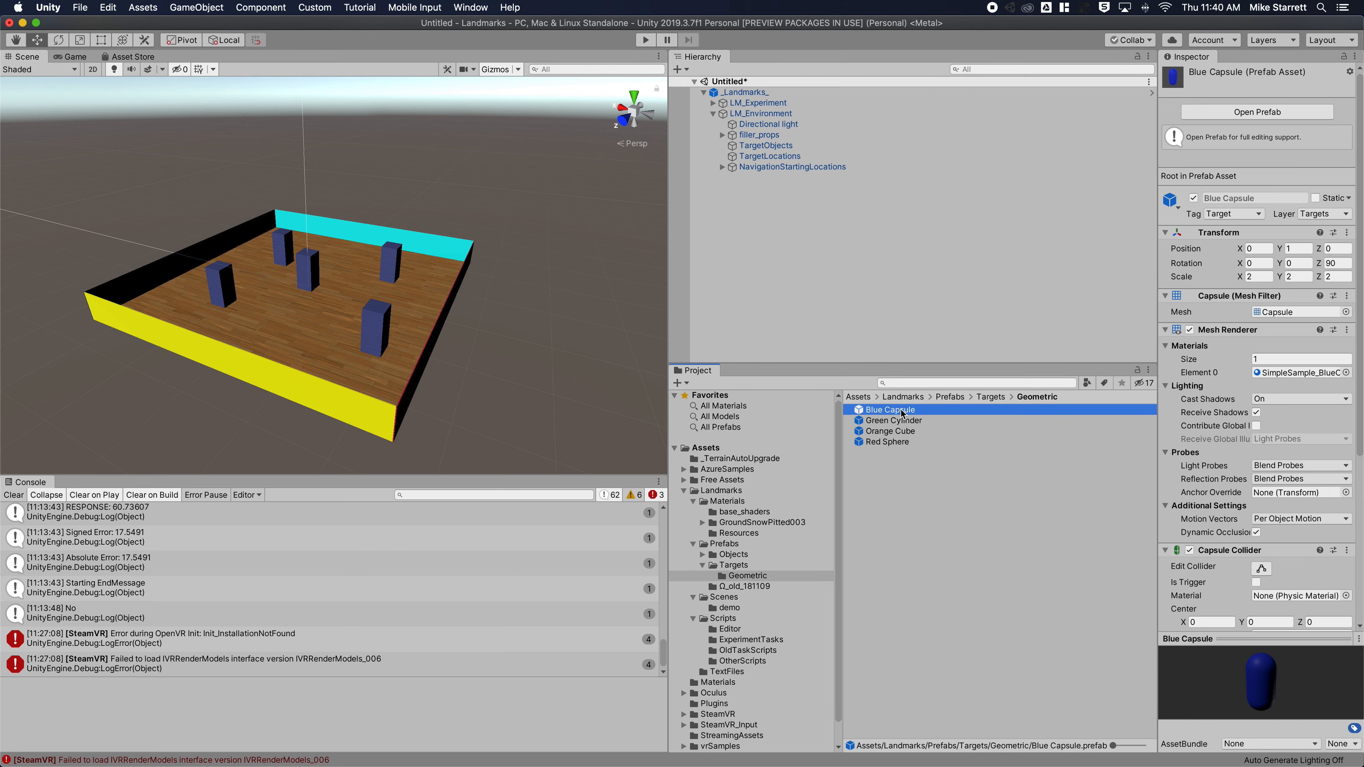
left_click(895, 442, "shift")
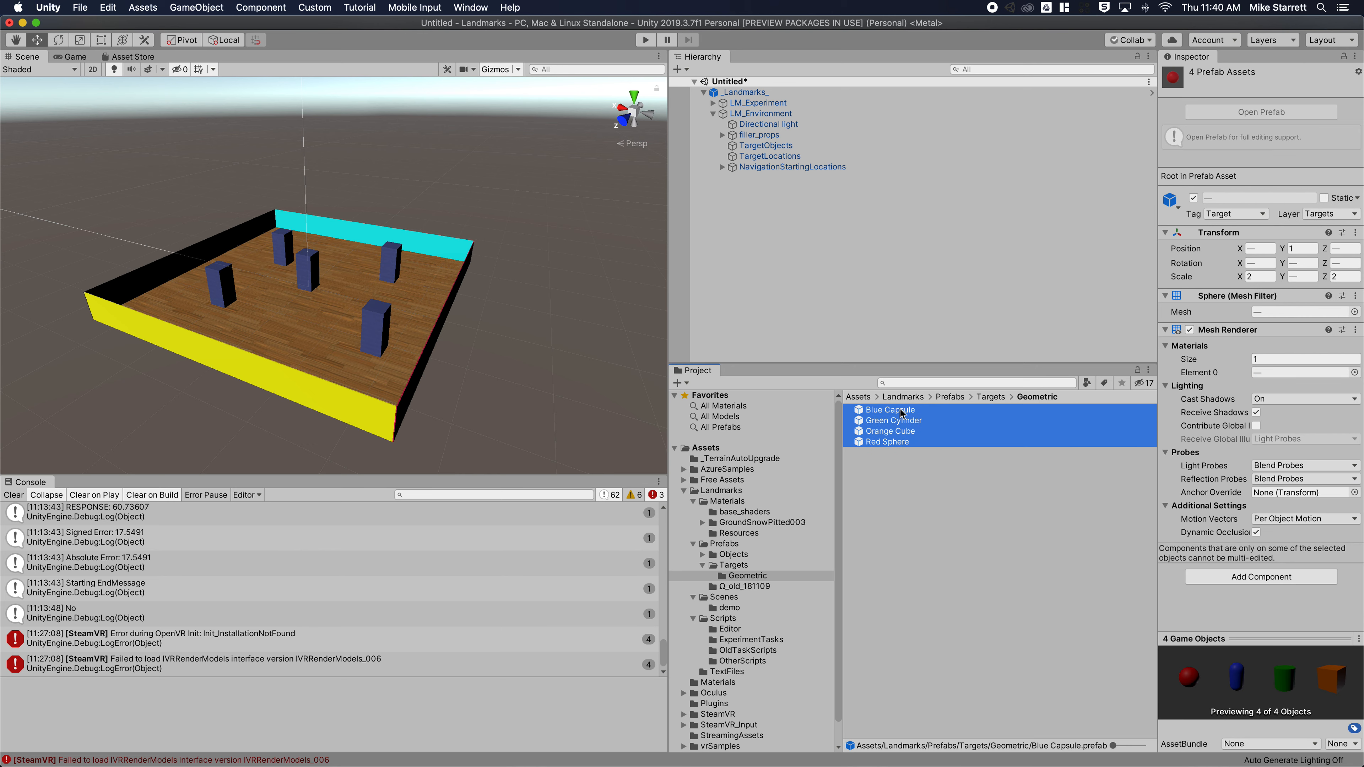
left_click_drag(902, 414, 767, 149)
left_click(760, 146)
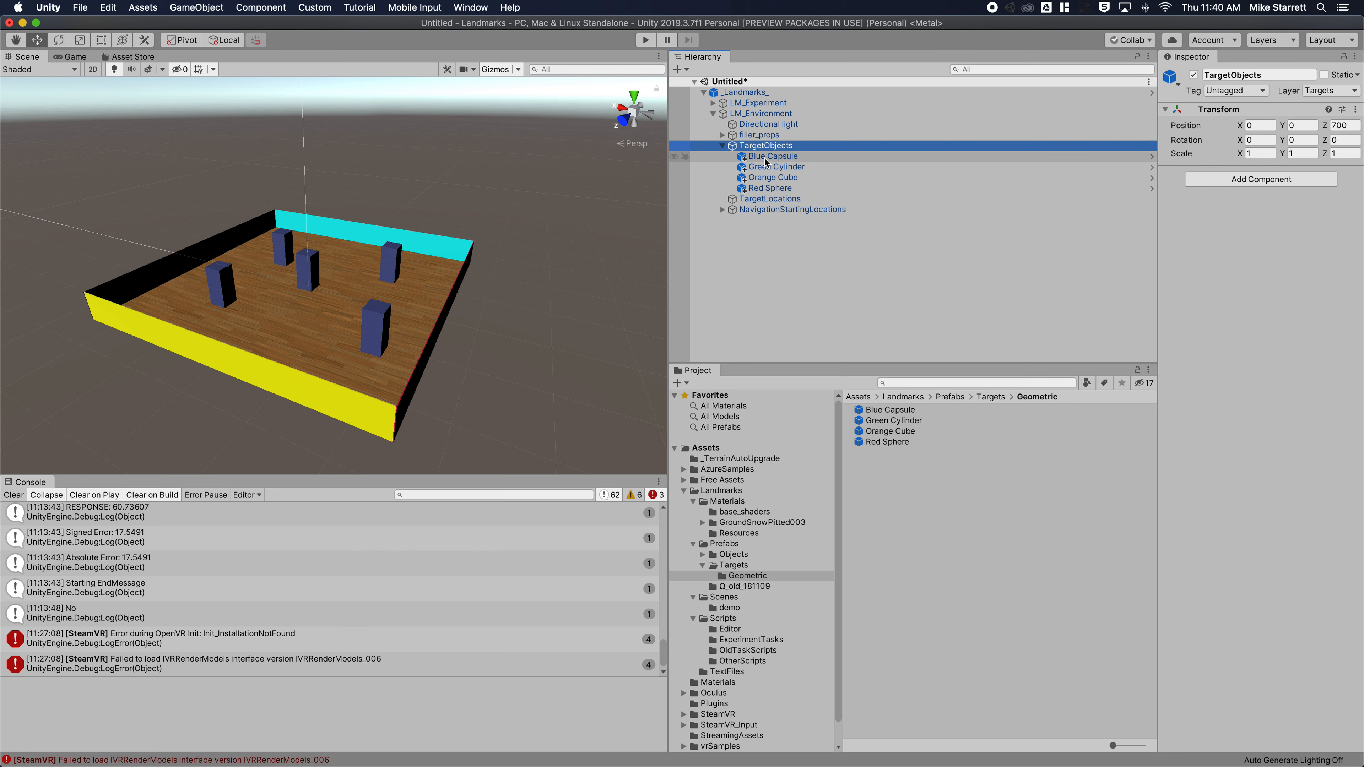
Compare the properties of the four target objects and their TargetObjects parent
left_click(767, 157)
left_click(768, 167)
left_click(769, 178)
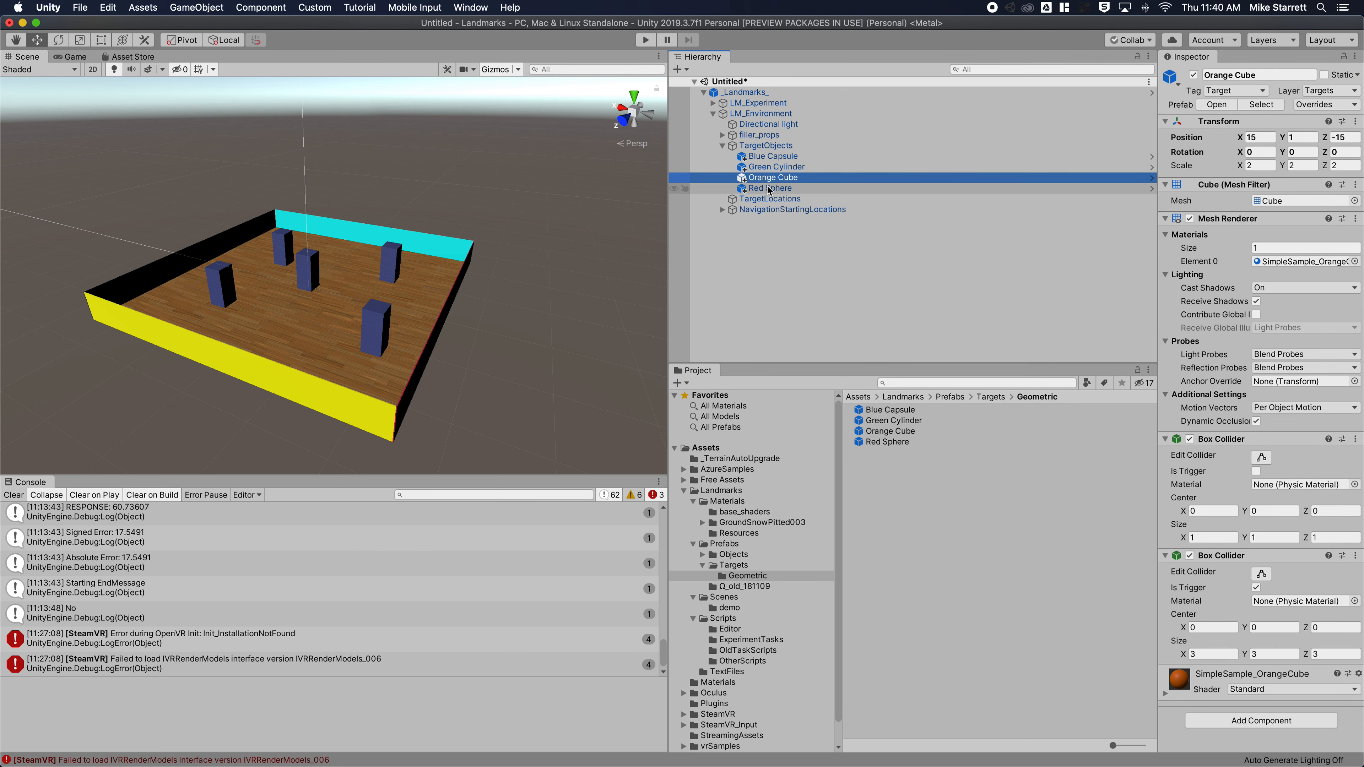
left_click(769, 189)
left_click(765, 145)
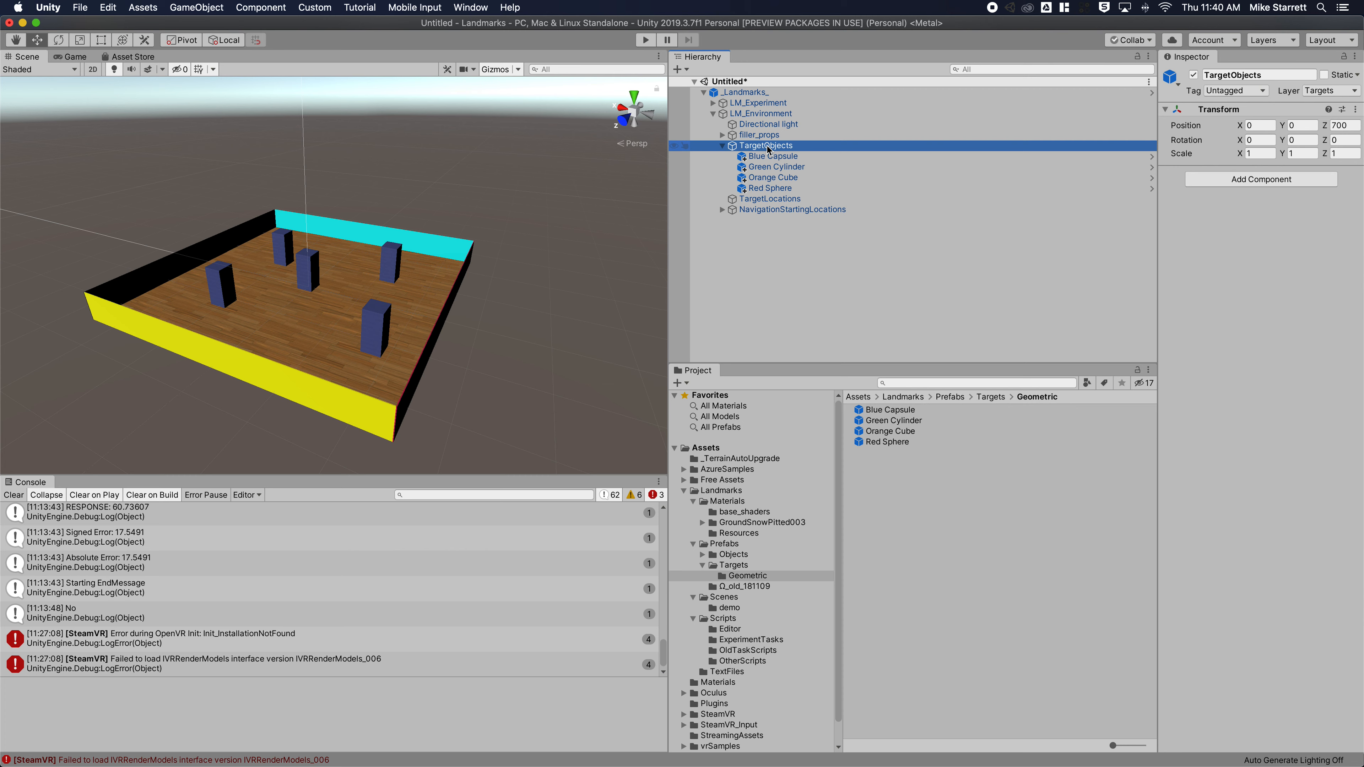
Frame the Blue Capsule in the scene and examine where the targets lie relative to the room
left_click(765, 157)
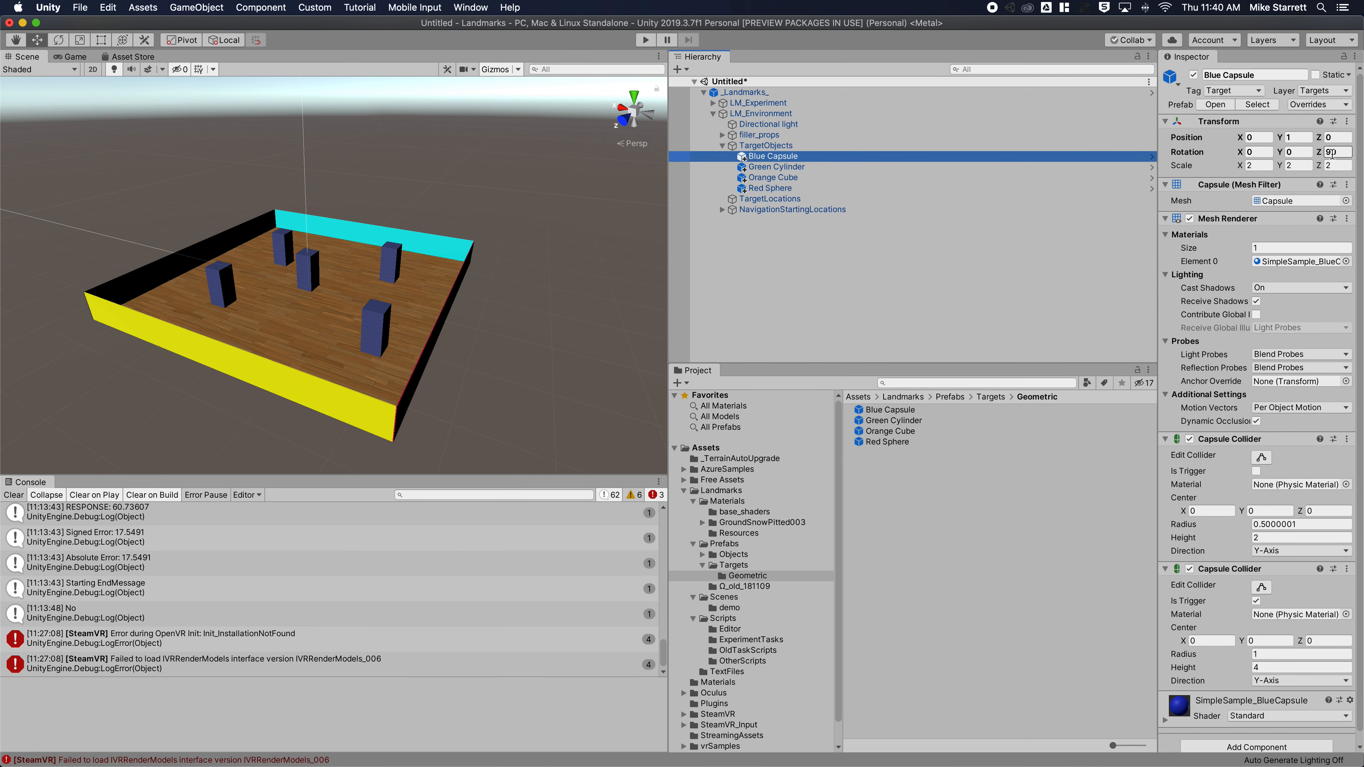
key("Return")
left_click(757, 159)
double_click(756, 162)
scroll(484, 217, "down", 10)
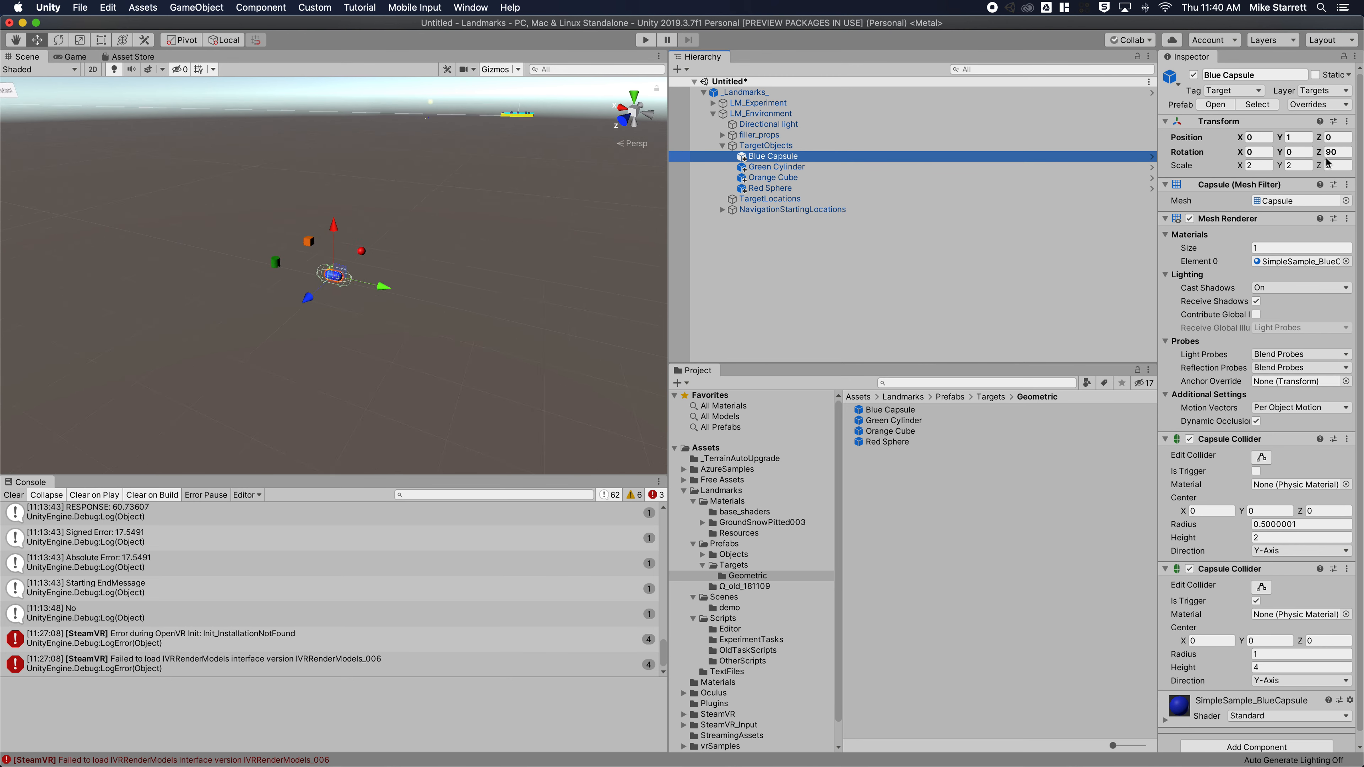
Set the Z position of the TargetObjects group to 0
left_click(785, 147)
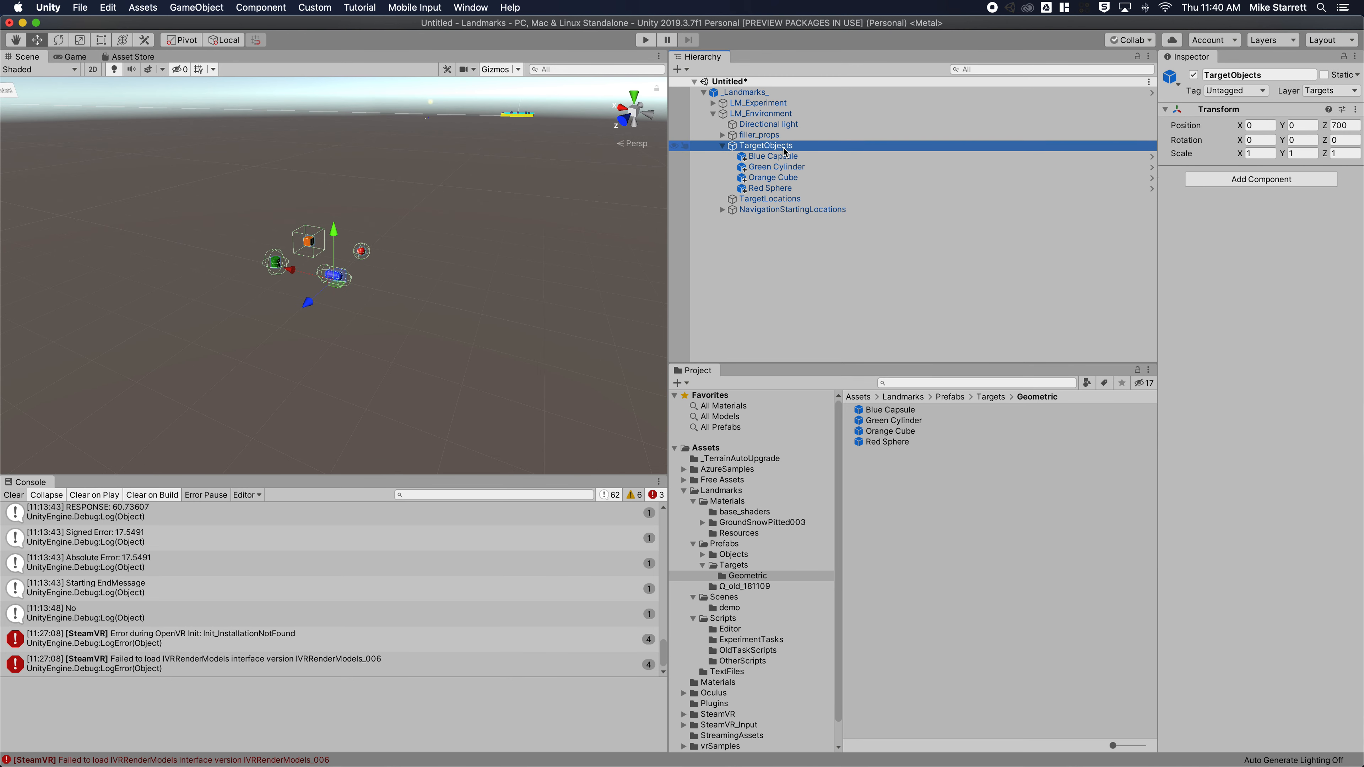
left_click(1351, 126)
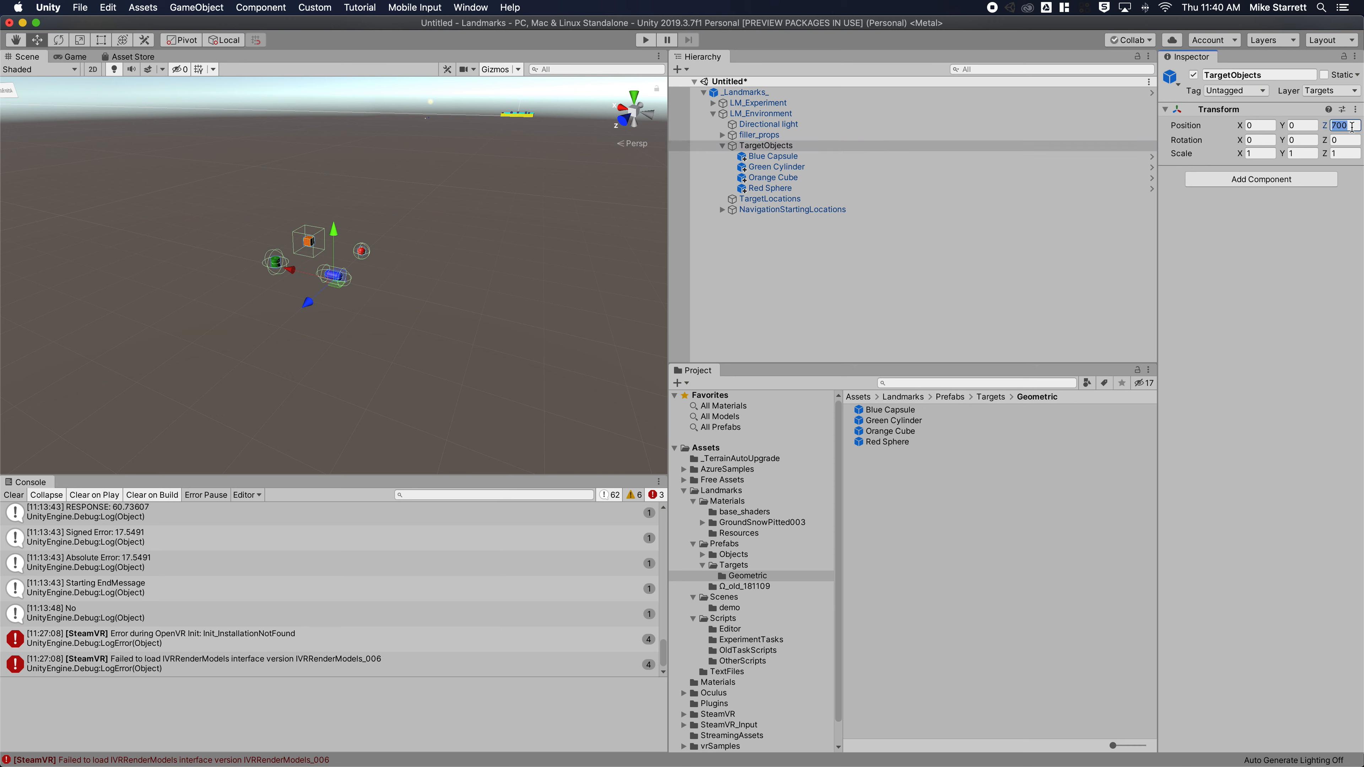
type("0")
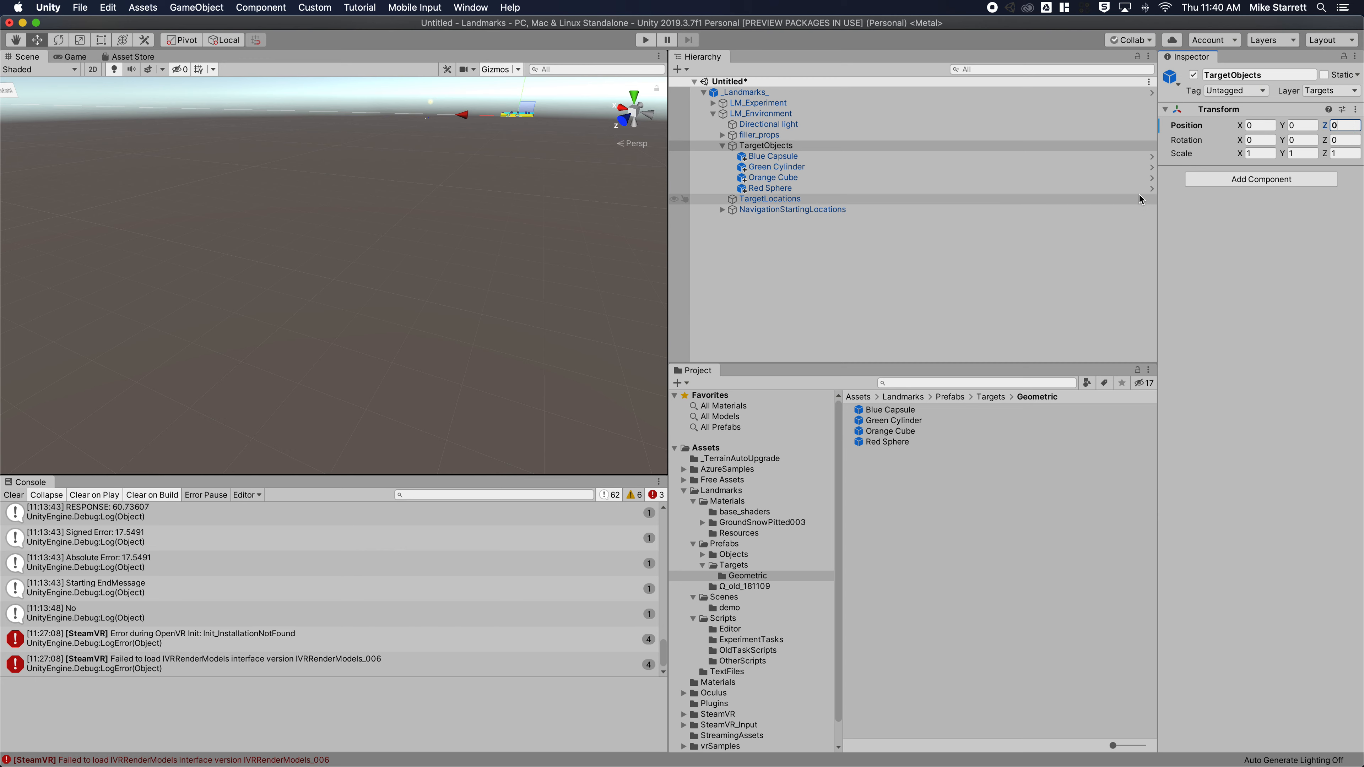
Move the TargetObjects group within the room to about X -3.54, Z 14.52
double_click(779, 146)
right_click_drag(544, 253, 412, 333)
scroll(491, 288, "down", 5)
middle_click_drag(491, 288, 404, 279)
left_click_drag(304, 250, 255, 253)
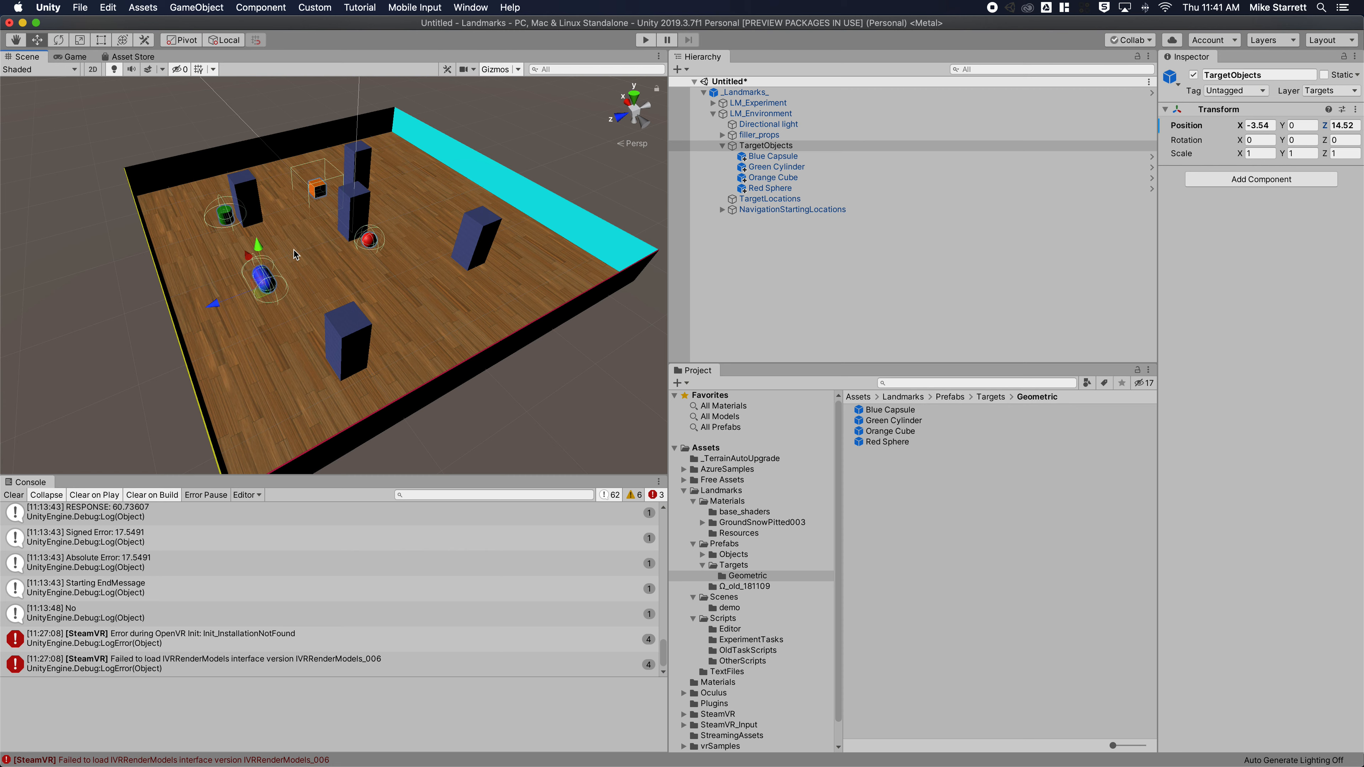
Move the Blue Capsule to about X -12.25, Z 3.92 and rotate it about its Y axis
left_click(762, 157)
left_click_drag(289, 310, 294, 418)
left_click_drag(1281, 152, 1202, 155)
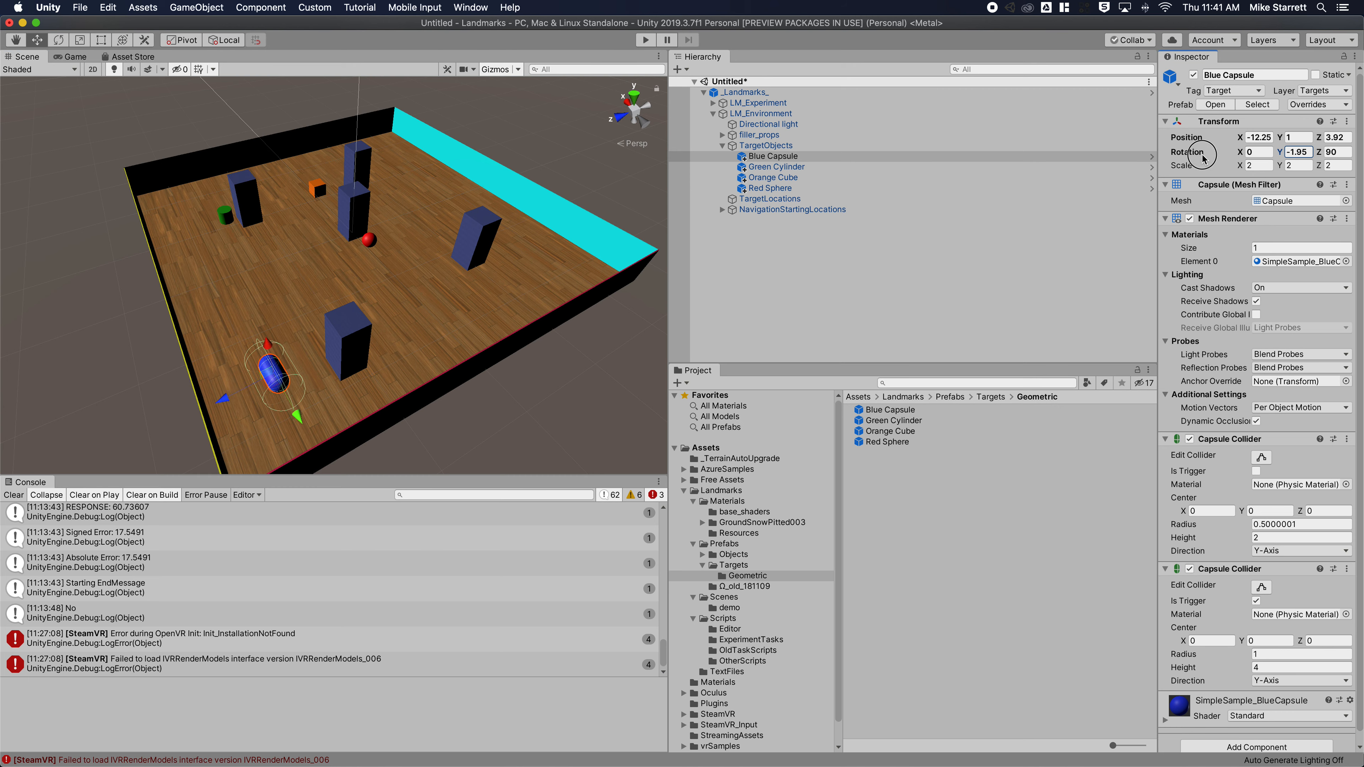
Move the Red Sphere to about Z -28.84 and the Orange Cube to about X 22.8, Z -19.8
left_click(374, 246)
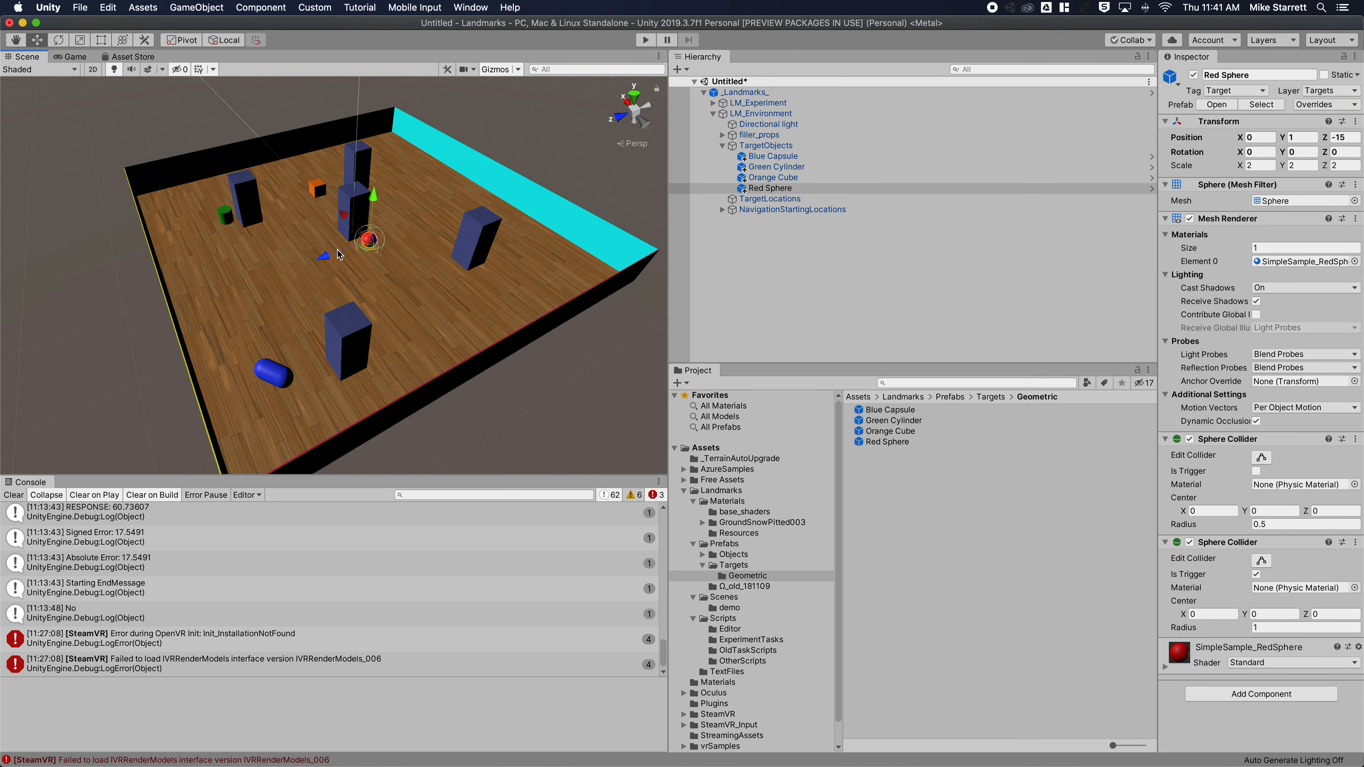
left_click(321, 194)
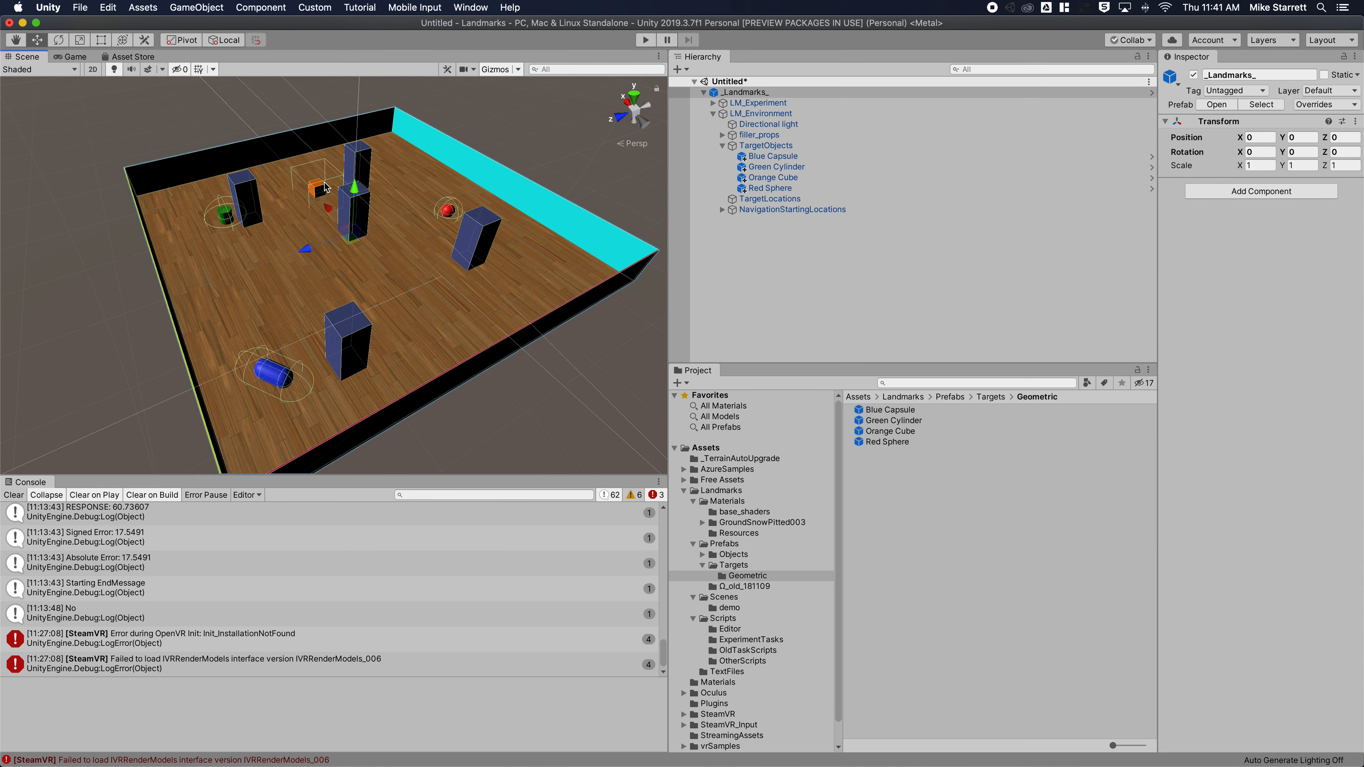
left_click(317, 193)
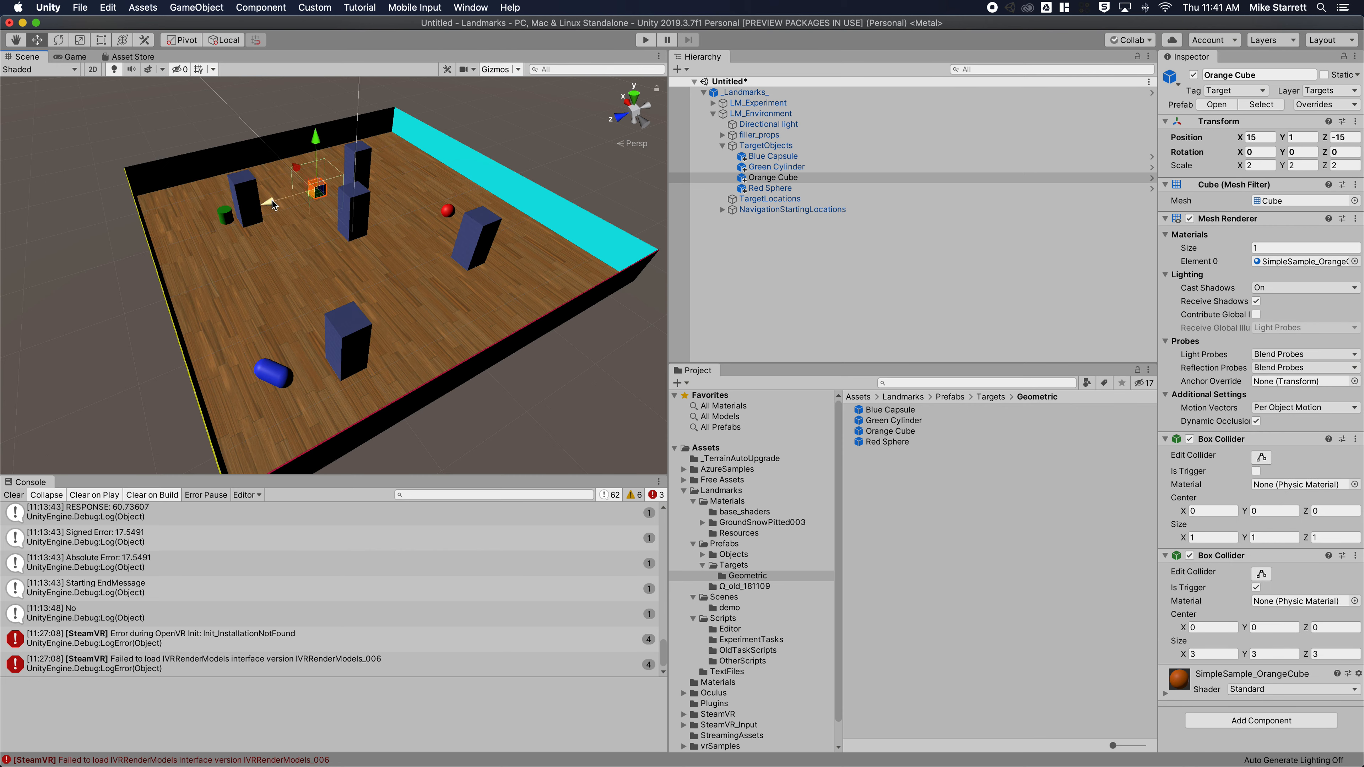
left_click_drag(272, 201, 280, 172)
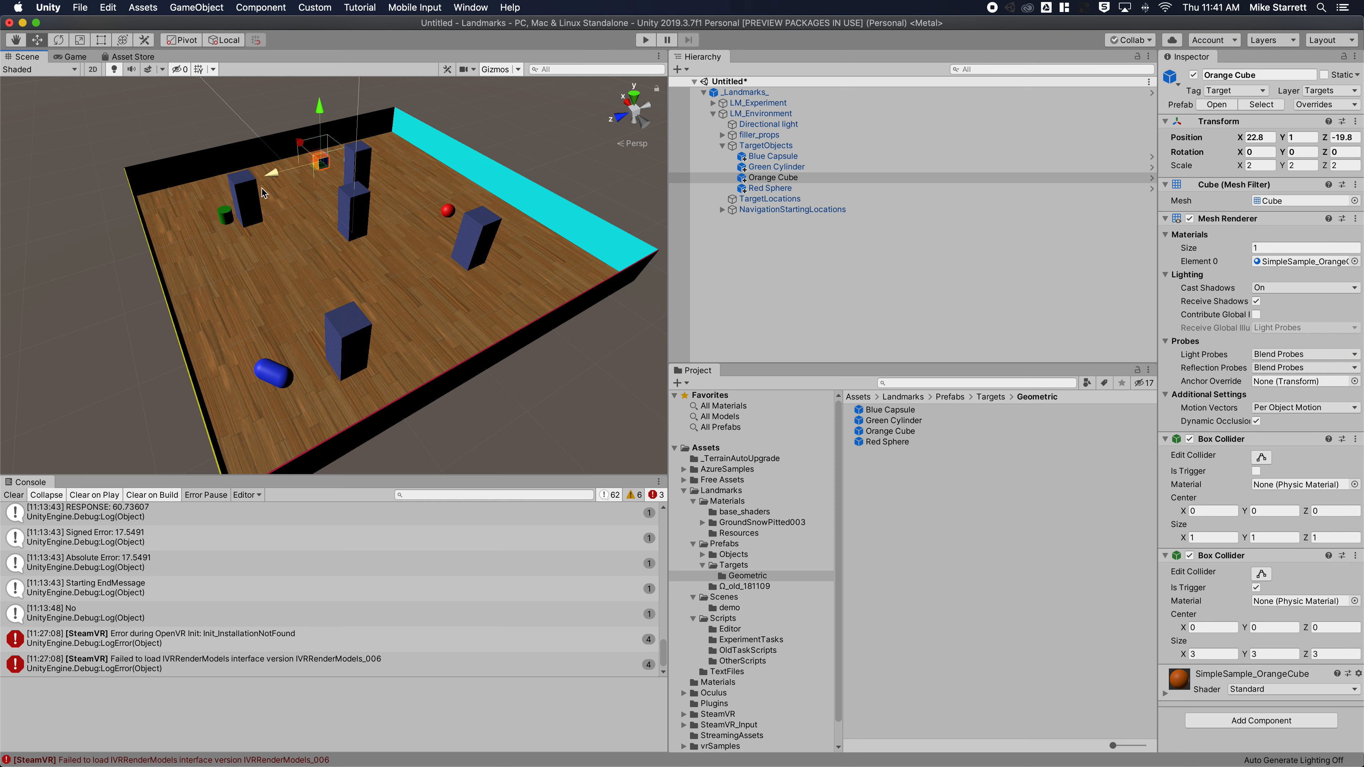
Move the Green Cylinder across the room to about X -15, Z -26, past the pillar near the cyan wall
left_click(227, 212)
left_click_drag(212, 193, 269, 293)
left_click_drag(261, 385, 434, 281)
left_click_drag(429, 331, 481, 300)
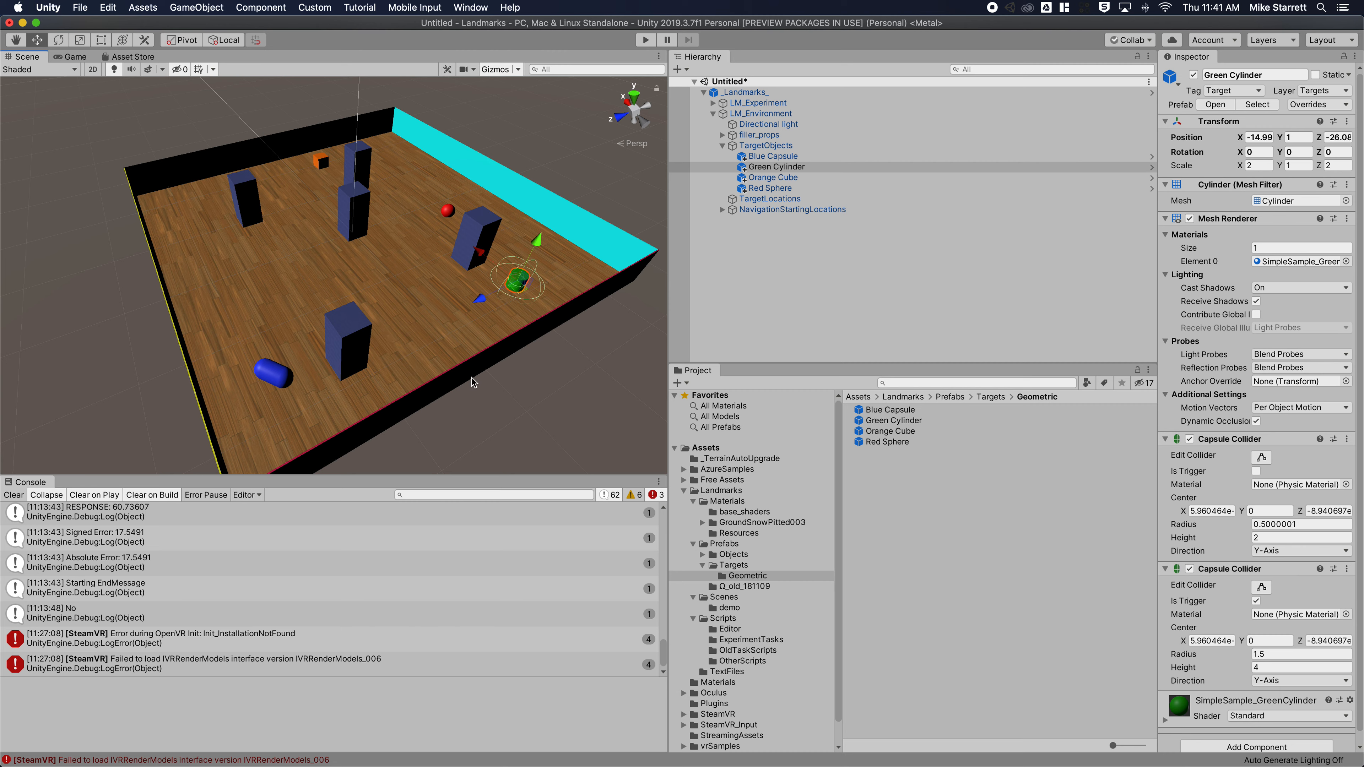
Create a 3D cube as a child of TargetObjects
right_click_drag(471, 377, 541, 369)
middle_click_drag(540, 369, 674, 285)
middle_click_drag(540, 331, 415, 375)
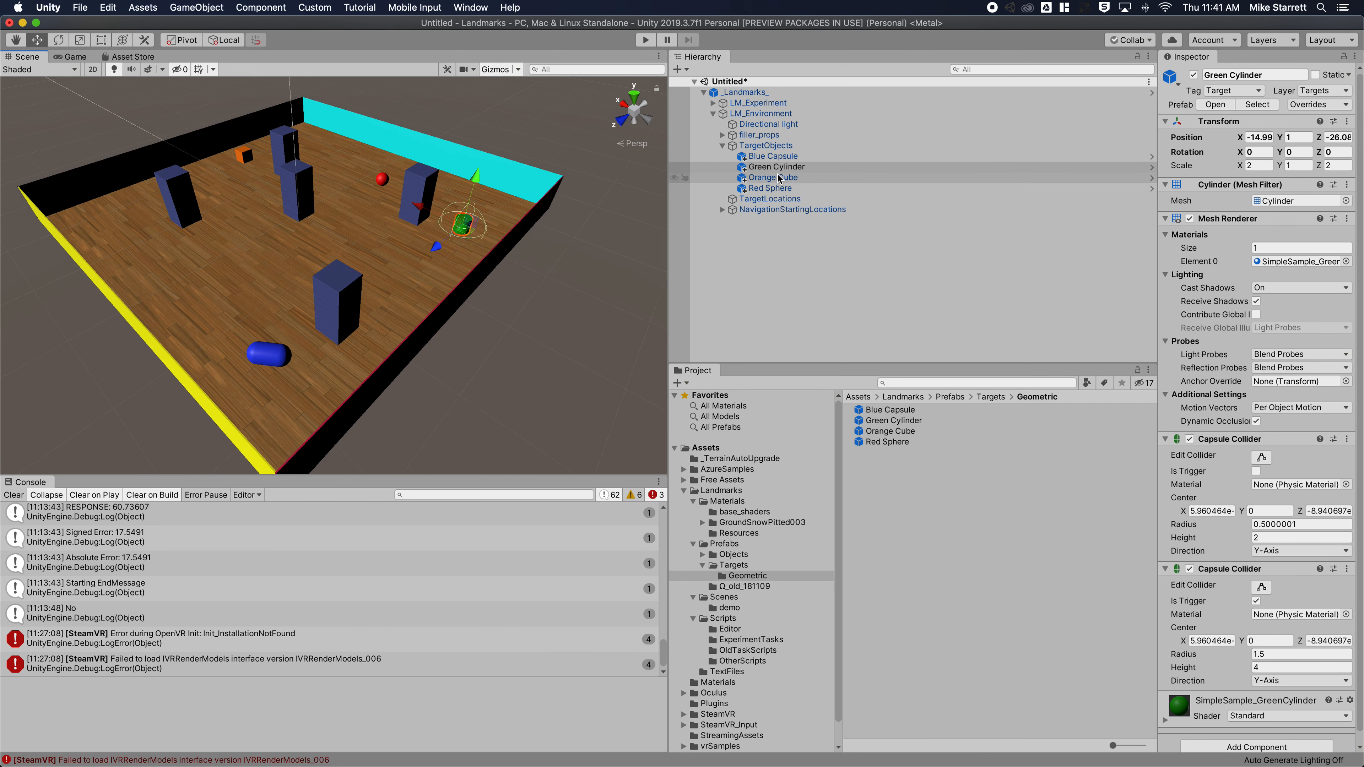
left_click(772, 187)
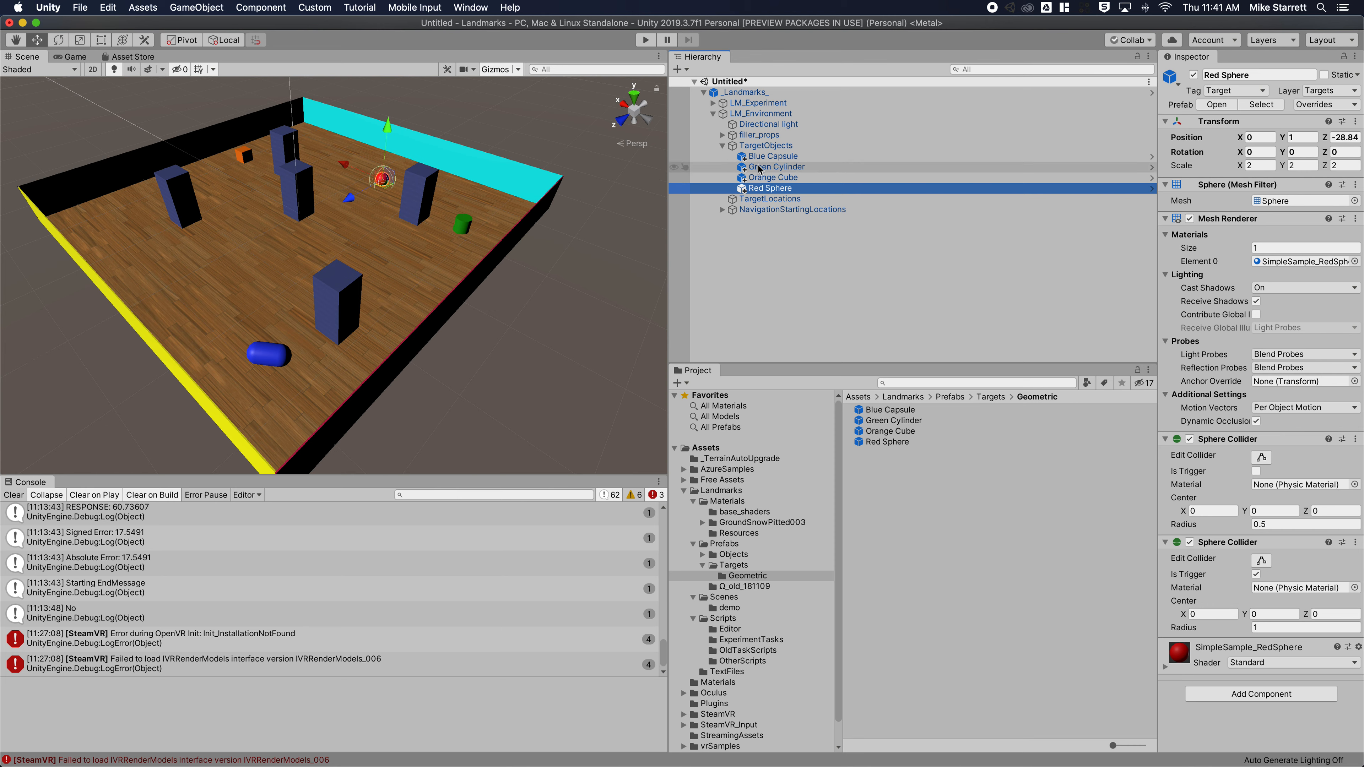
right_click(765, 145)
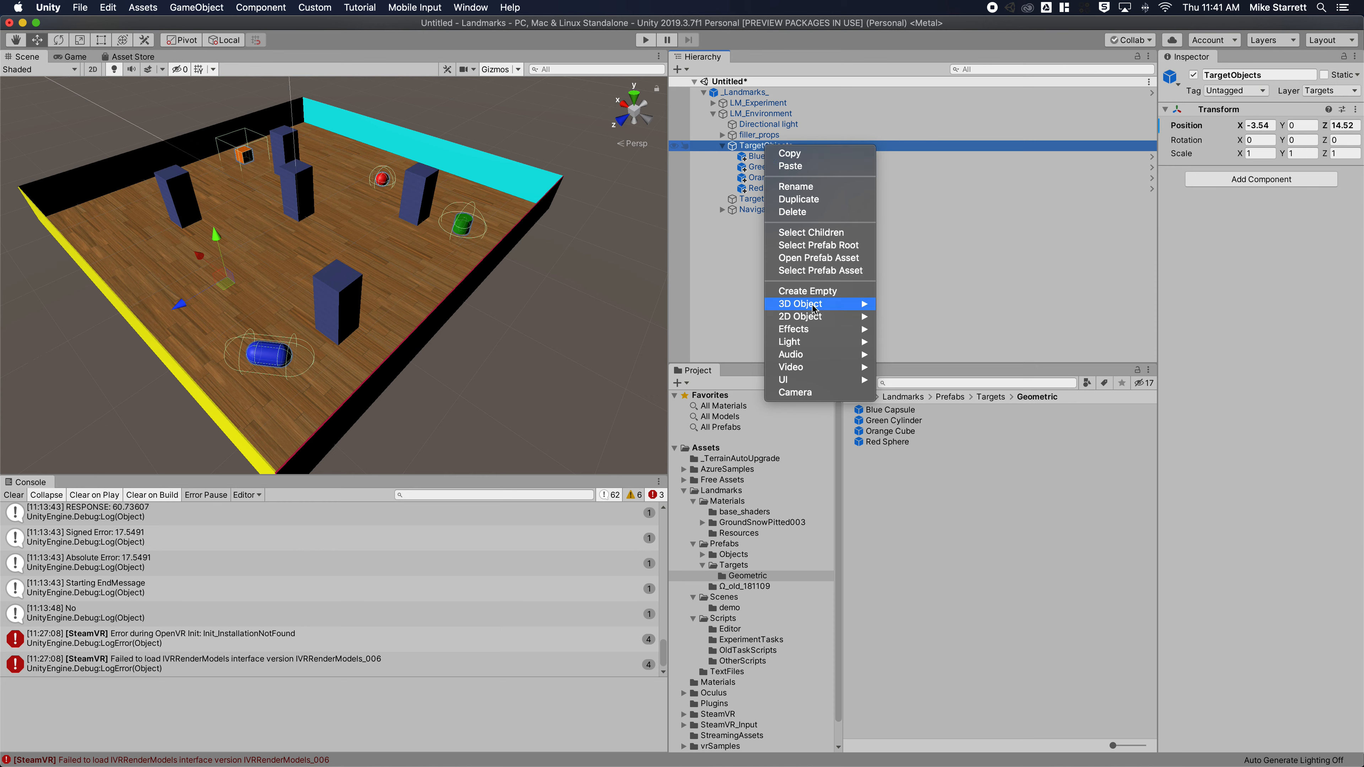
mouse_move(813, 307)
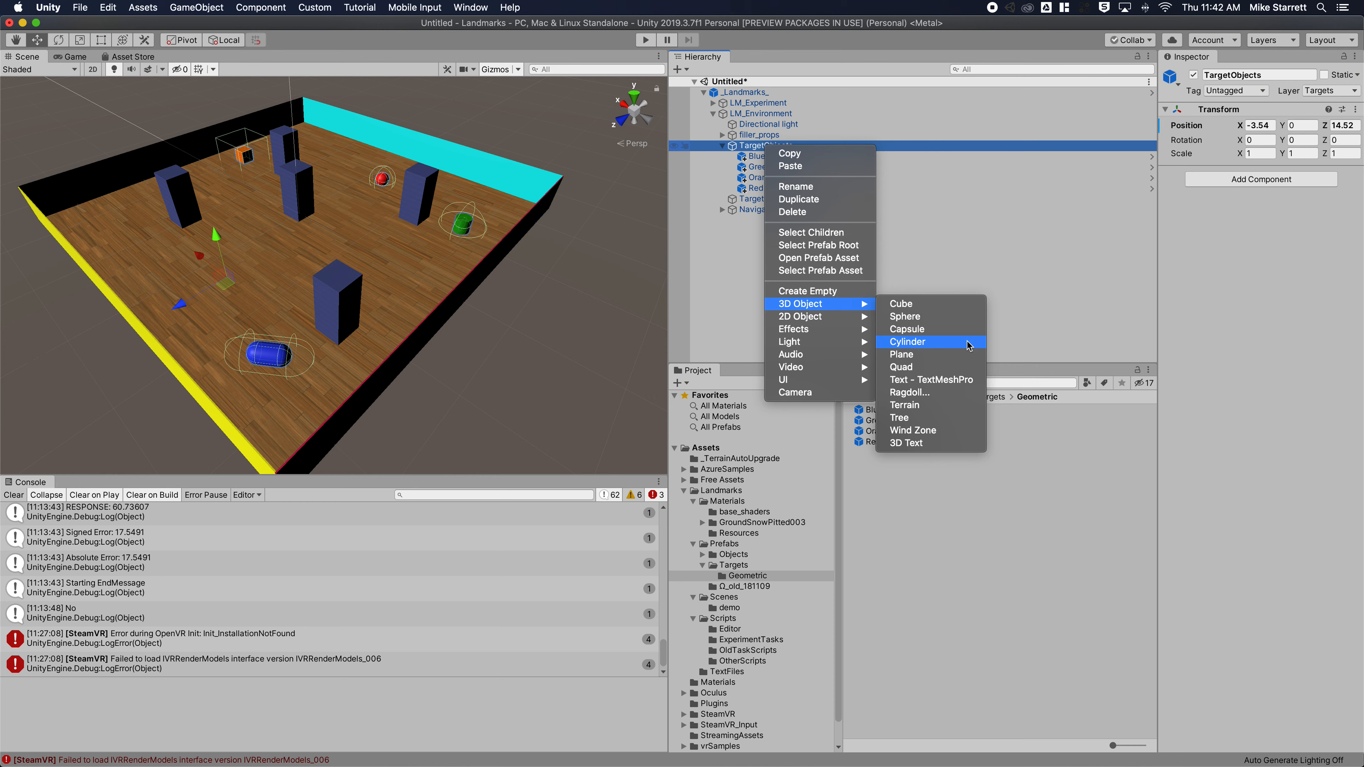
left_click(944, 311)
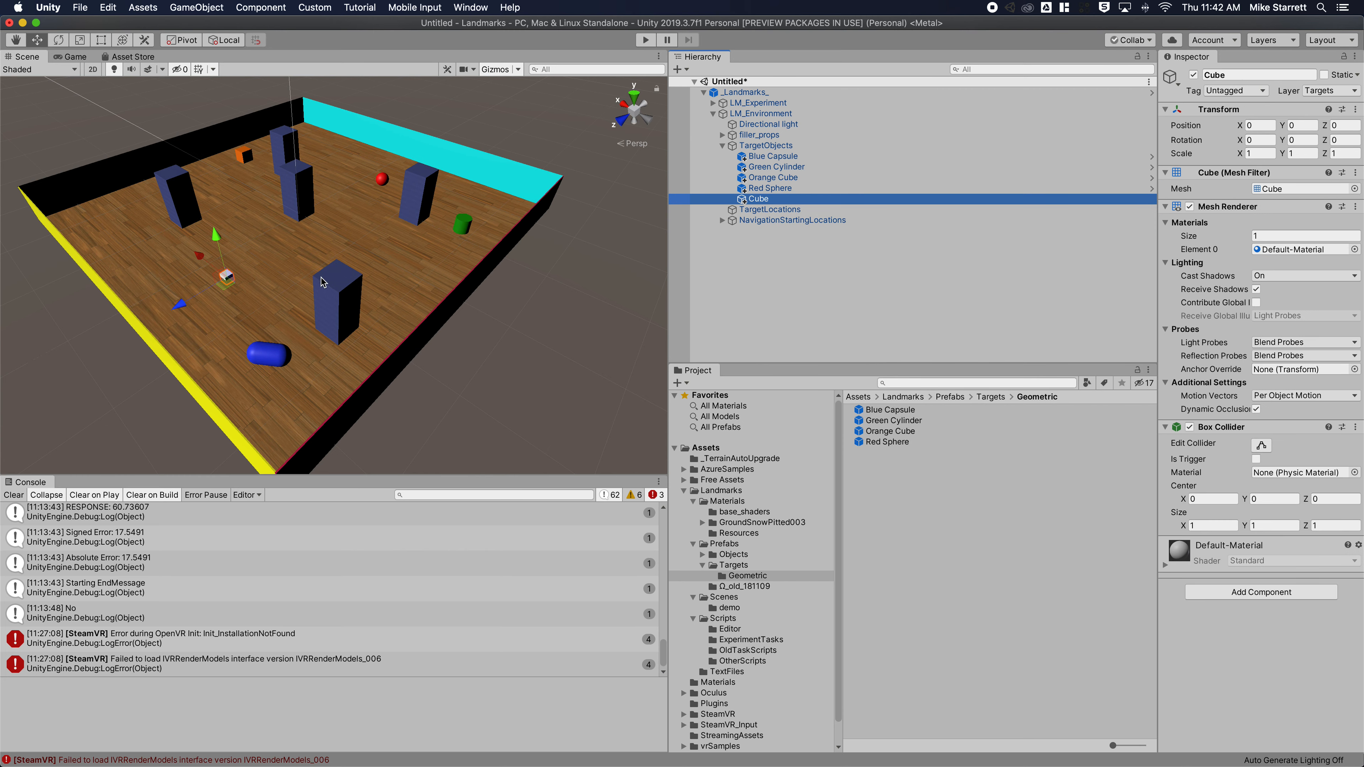
Set the new cube's scale to X 2, Y 2, Z 4 and its Y position to 1
left_click(1259, 153)
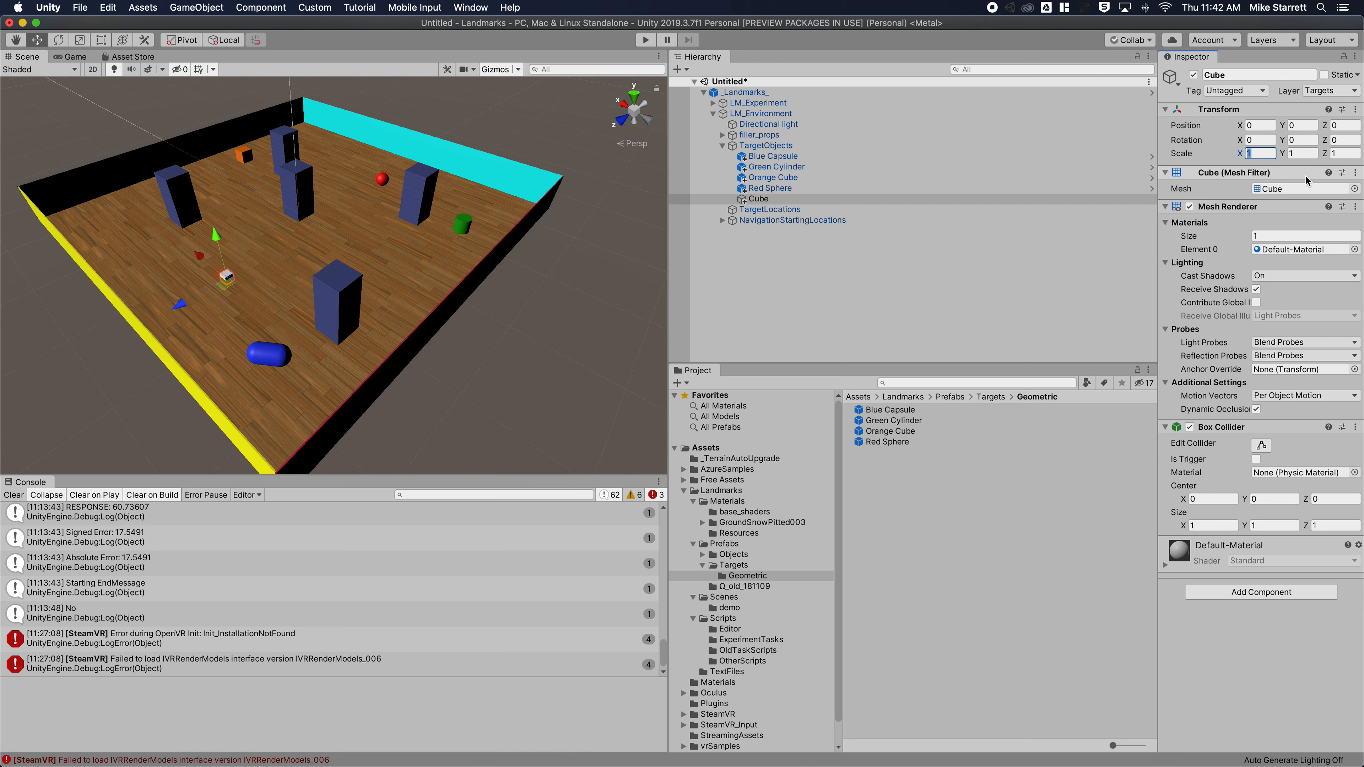
type("2")
key("Tab")
type("2")
key("Tab")
type("2")
double_click(1344, 154)
type("4")
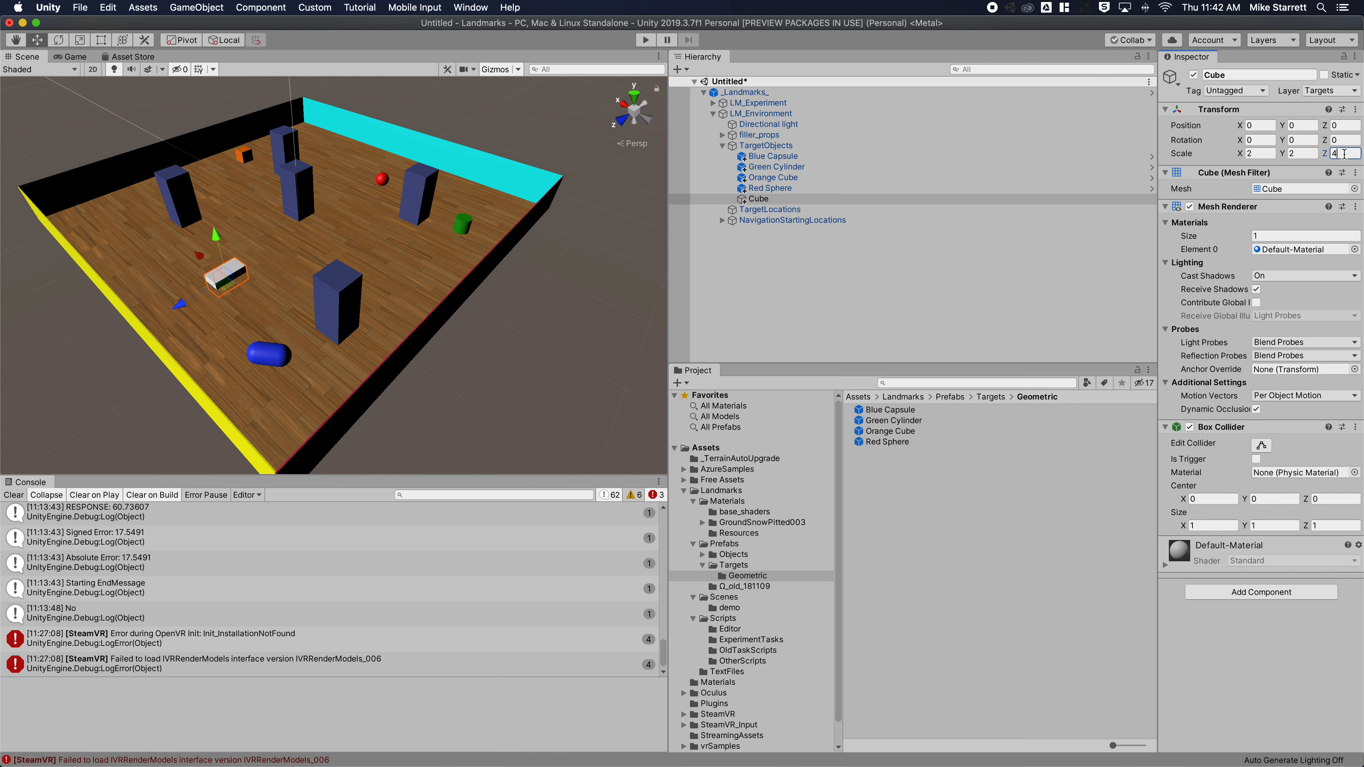
left_click(1302, 125)
type("1")
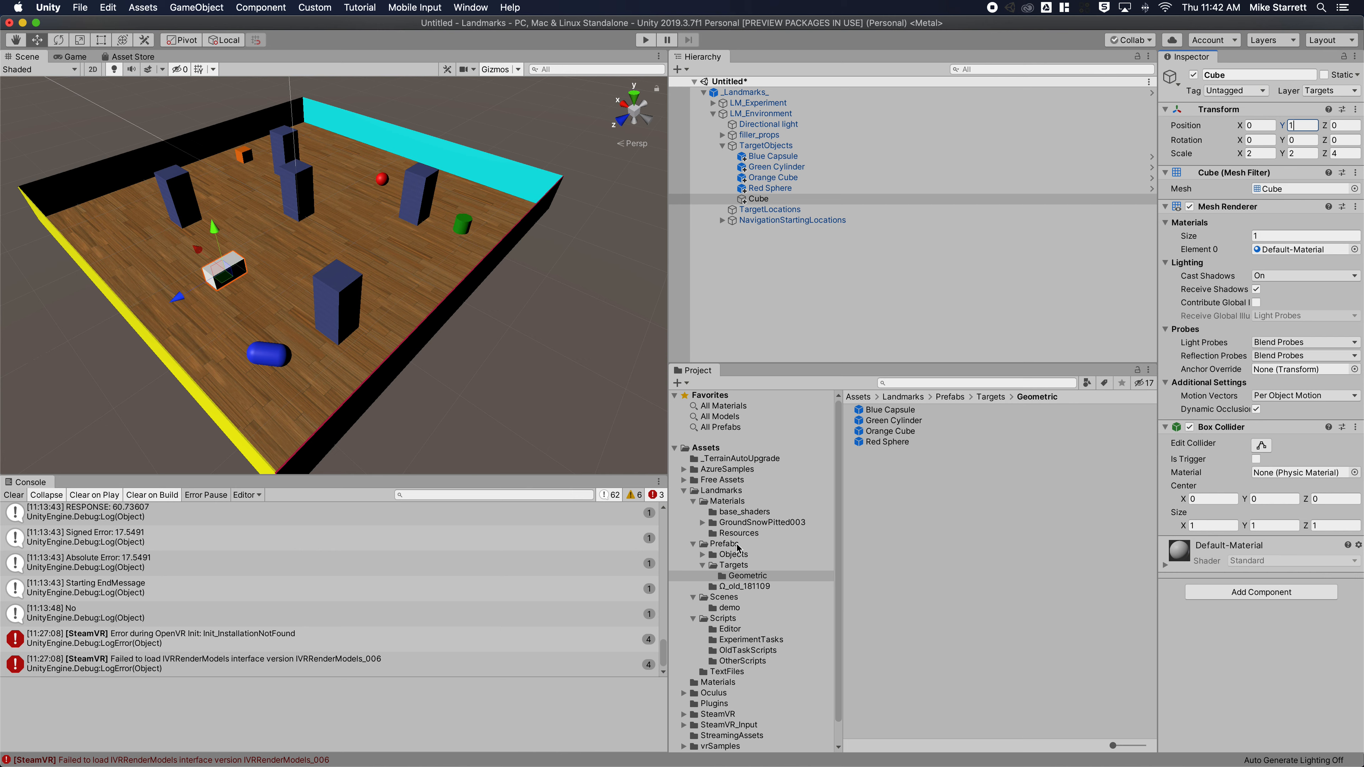
Apply the LightGray material from Landmarks > Materials > base_shaders to the new cube
left_click(717, 493)
left_click(723, 502)
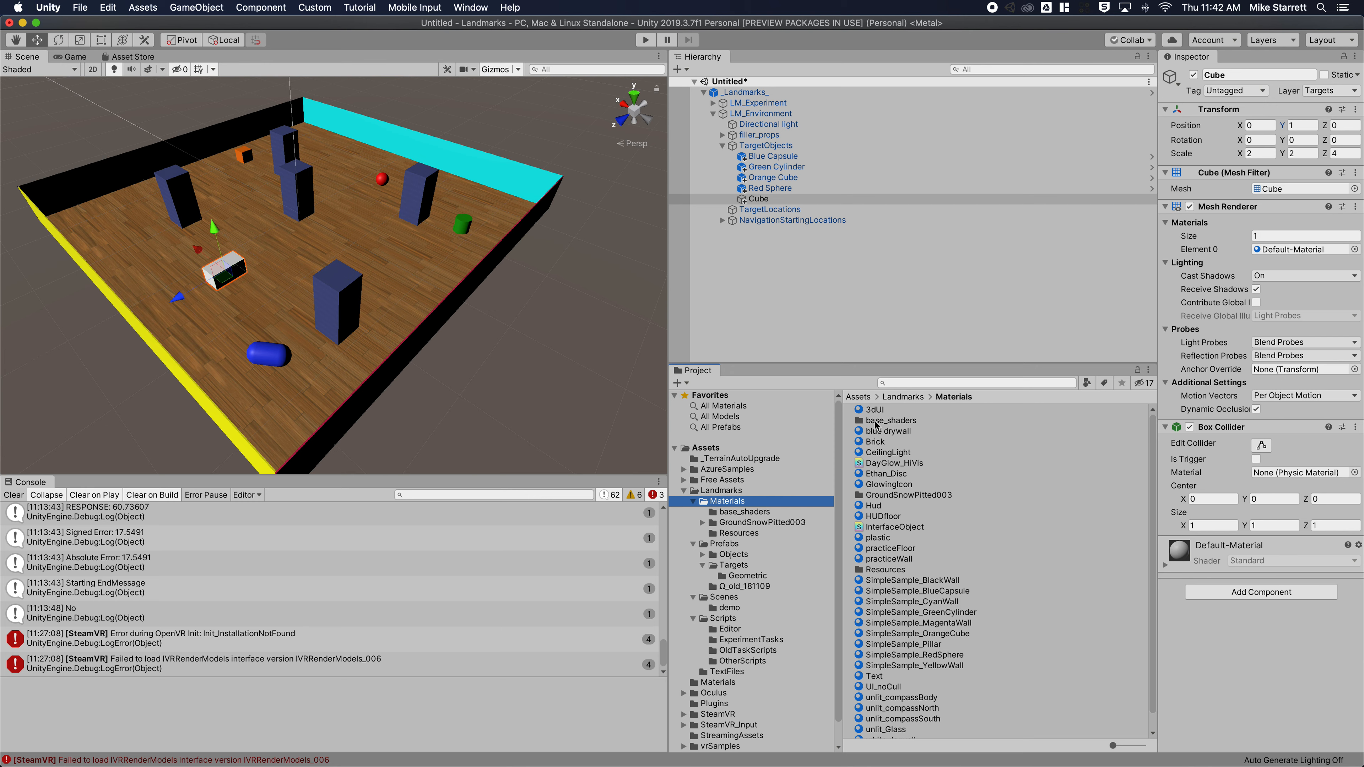
double_click(876, 423)
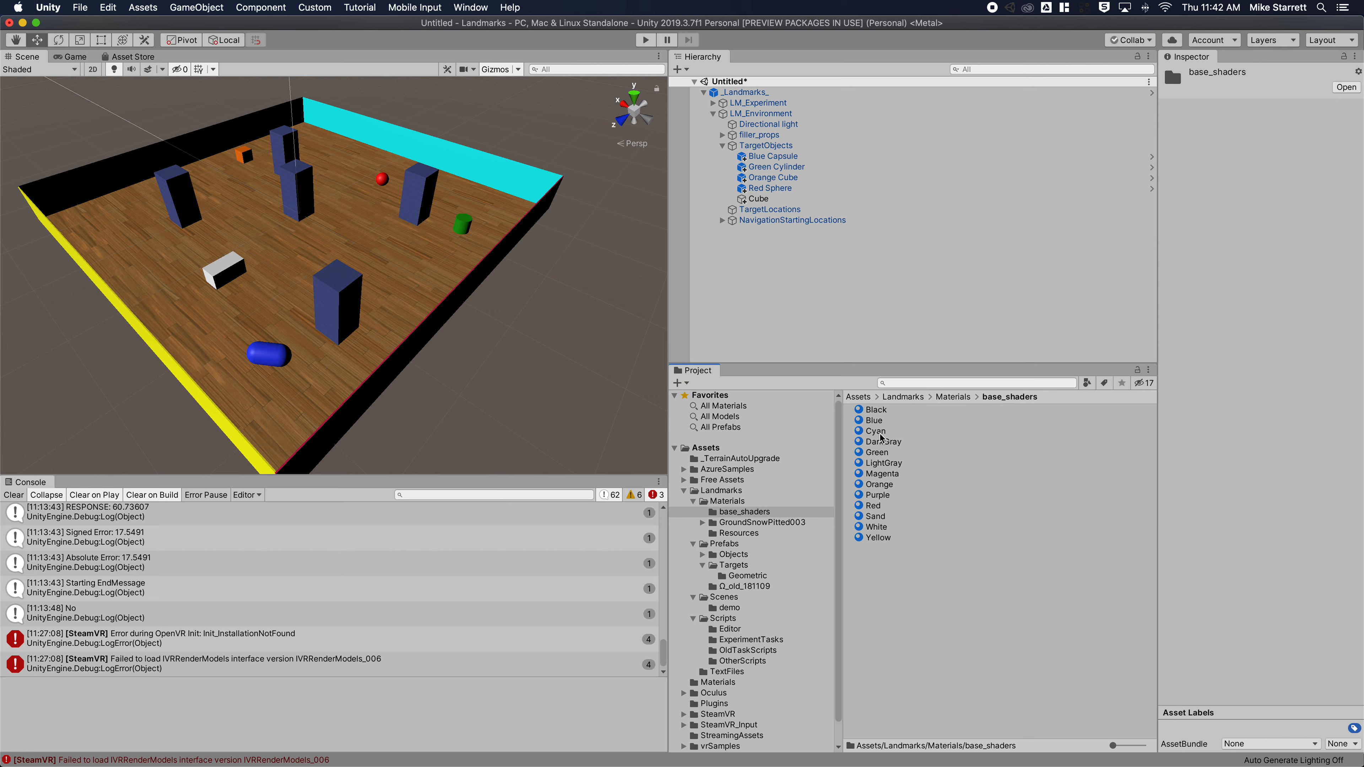
left_click_drag(884, 466, 222, 273)
scroll(256, 266, "up", 1)
Rename the new cube "Gray Rectangular Prism"
left_click(740, 200)
left_click(792, 200)
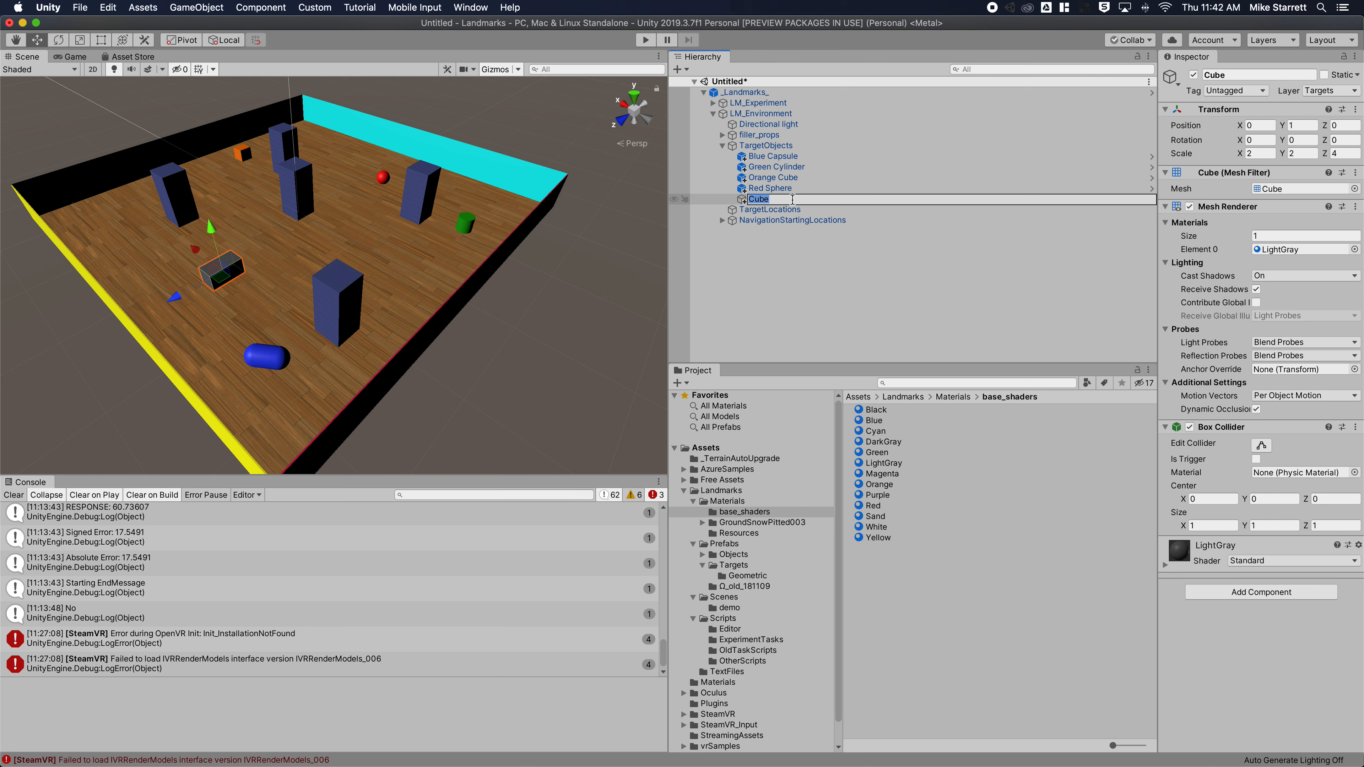
type("Gray Rectangular Prism")
key("Return")
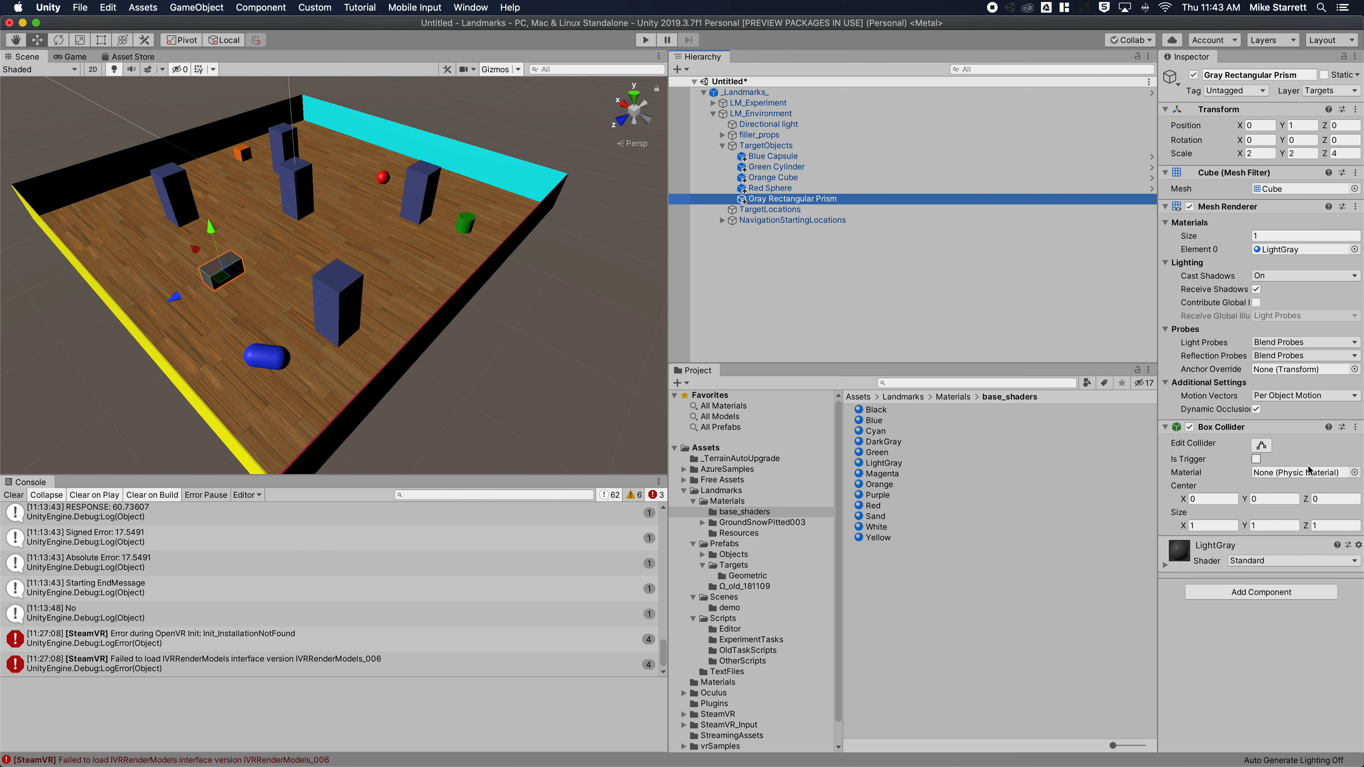
Compare the Gray Rectangular Prism's properties with the Red Sphere's and assign the Target tag to the prism
left_click(770, 188)
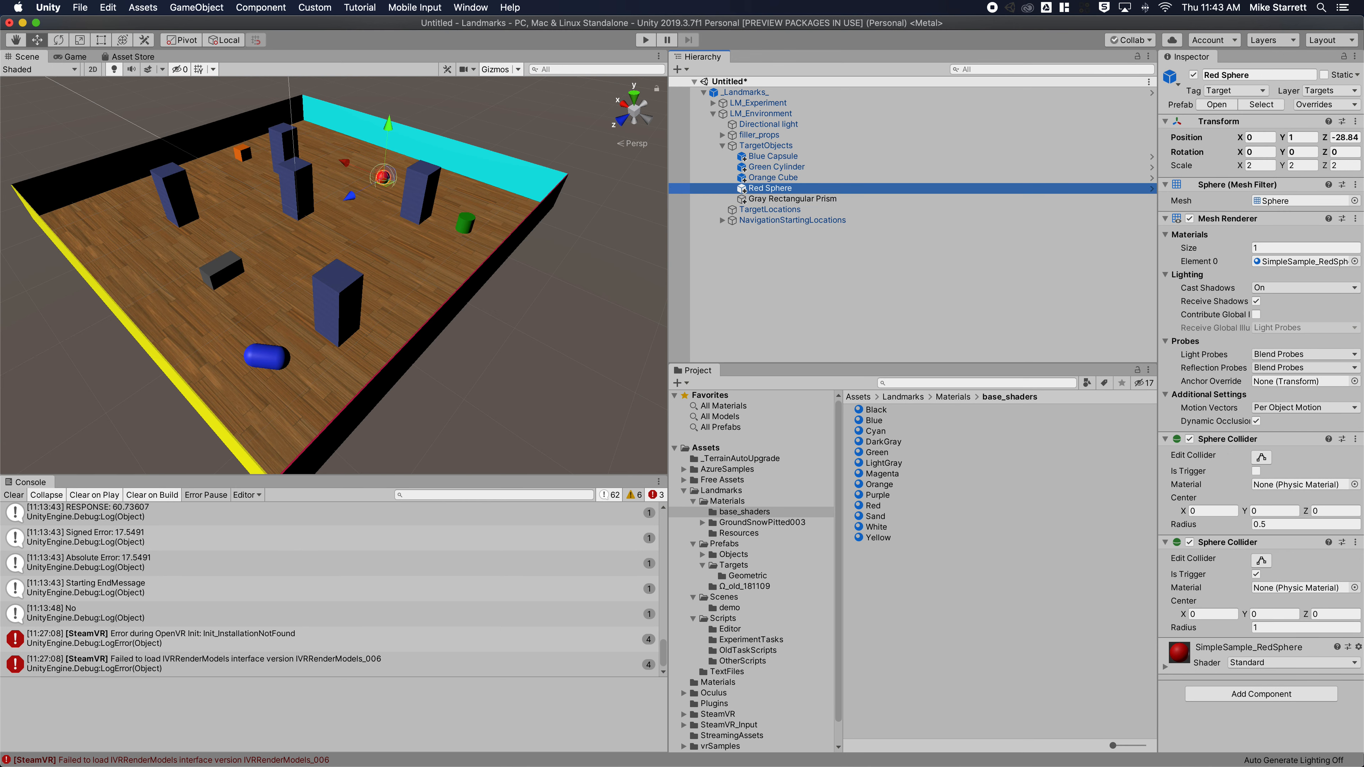
left_click(909, 200)
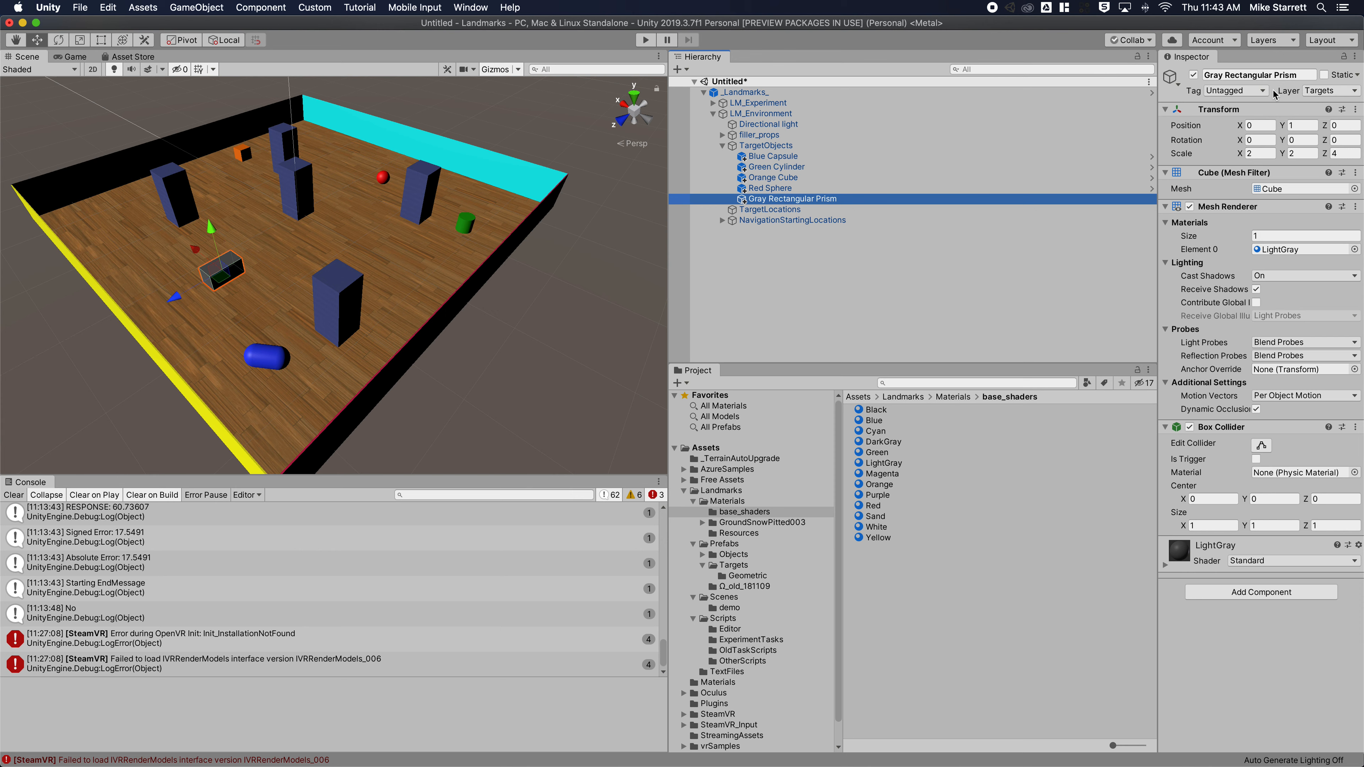
left_click(828, 189)
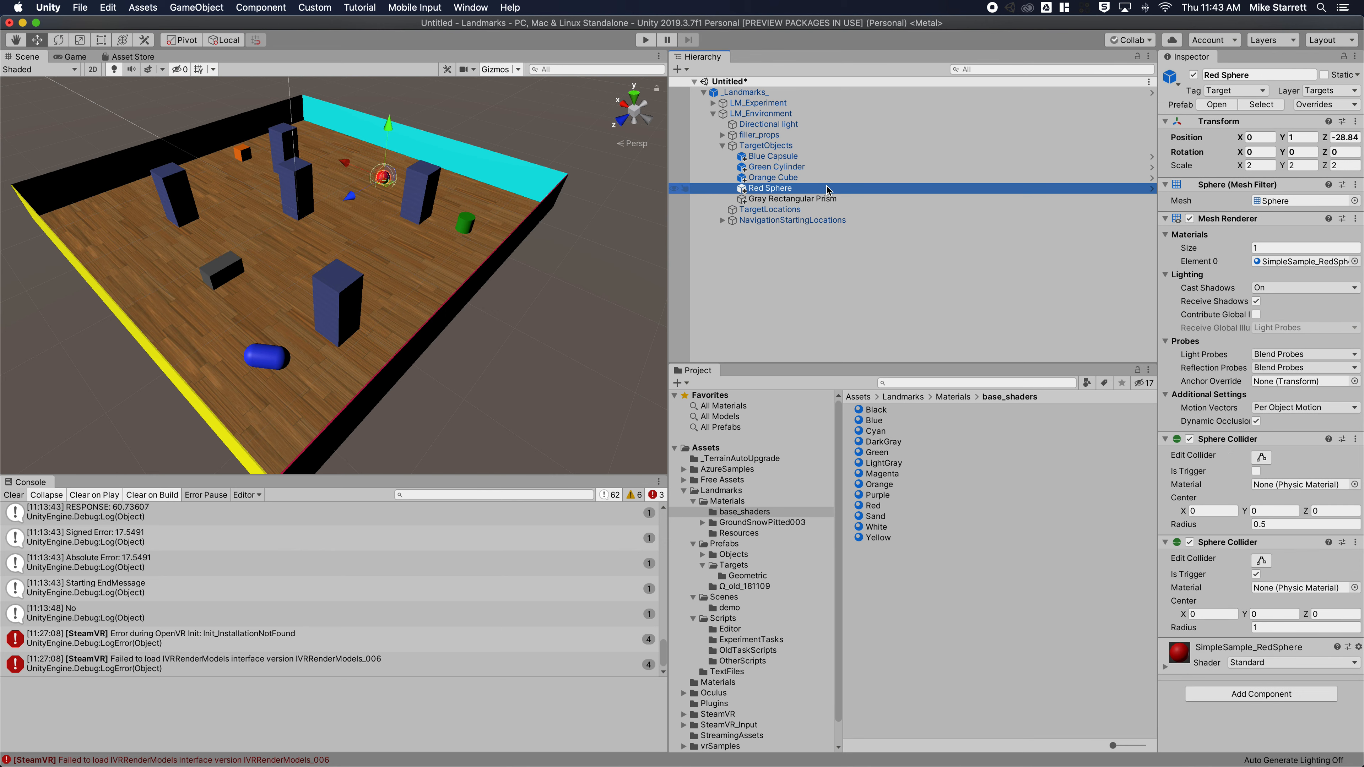
left_click(801, 199)
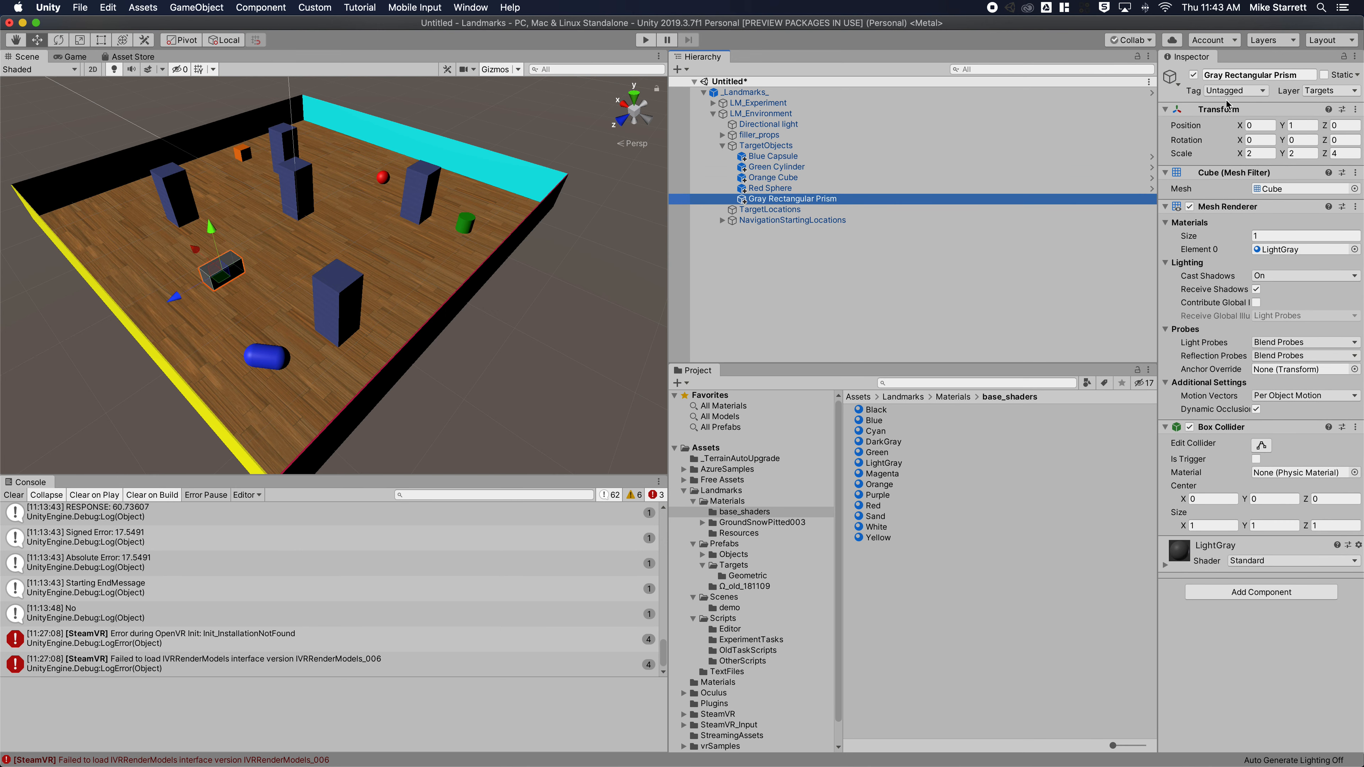
left_click(1234, 91)
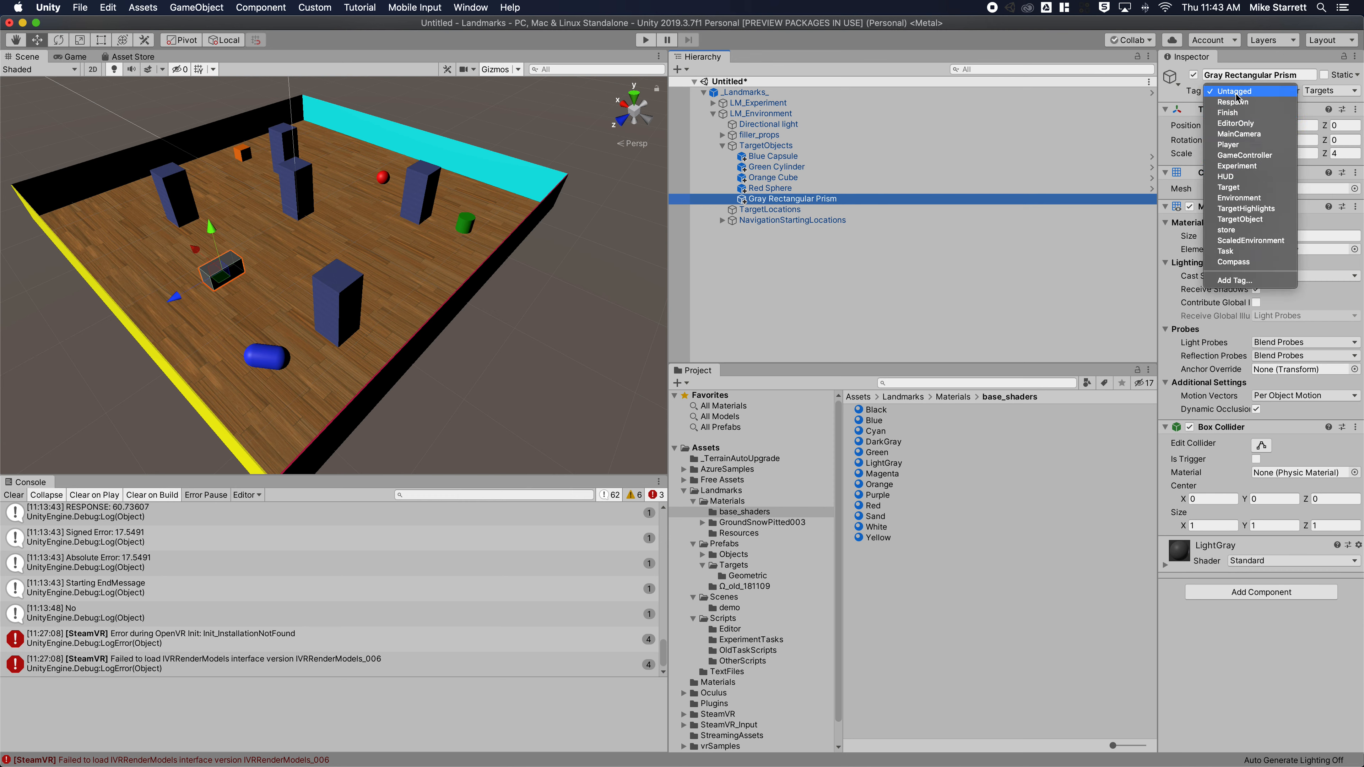
left_click(1231, 186)
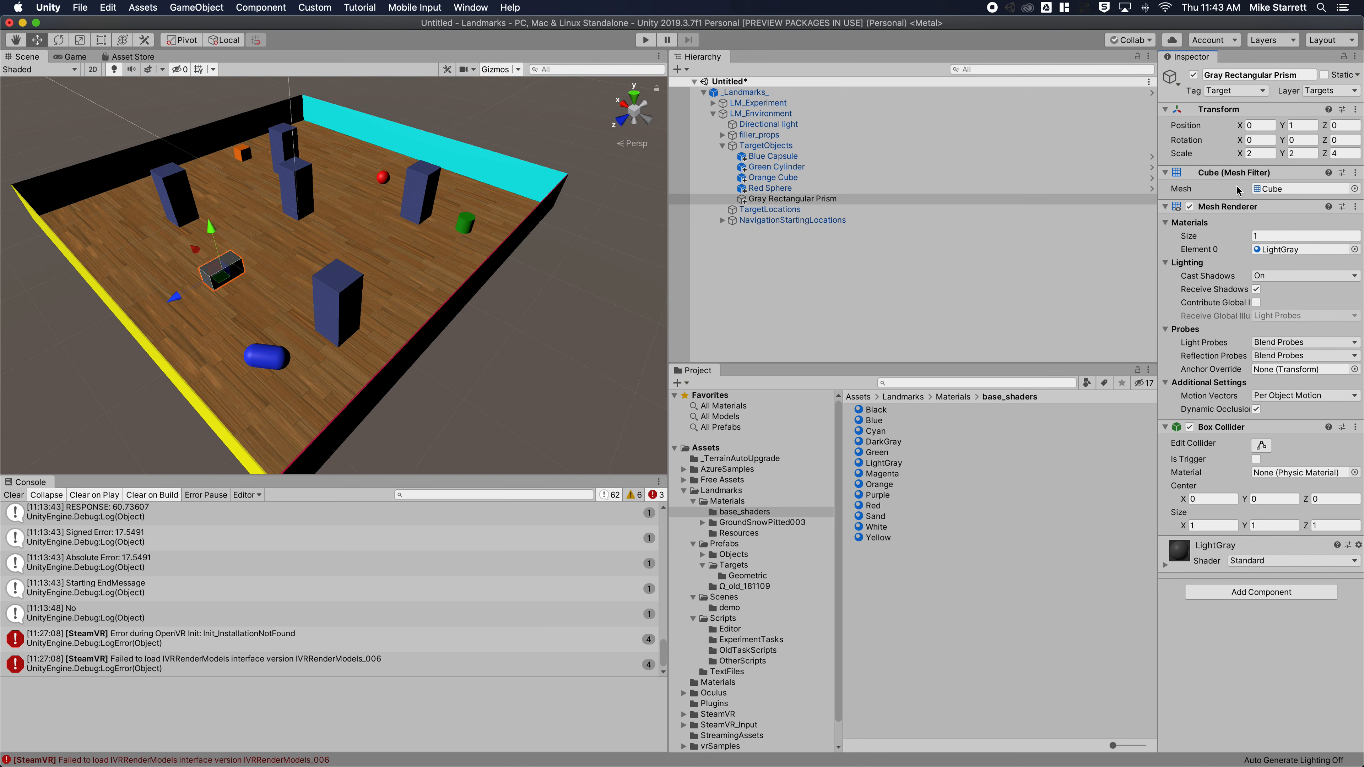
Check the Orange Cube's colliders and duplicate the Gray Rectangular Prism's Box Collider as a new component
left_click(769, 156)
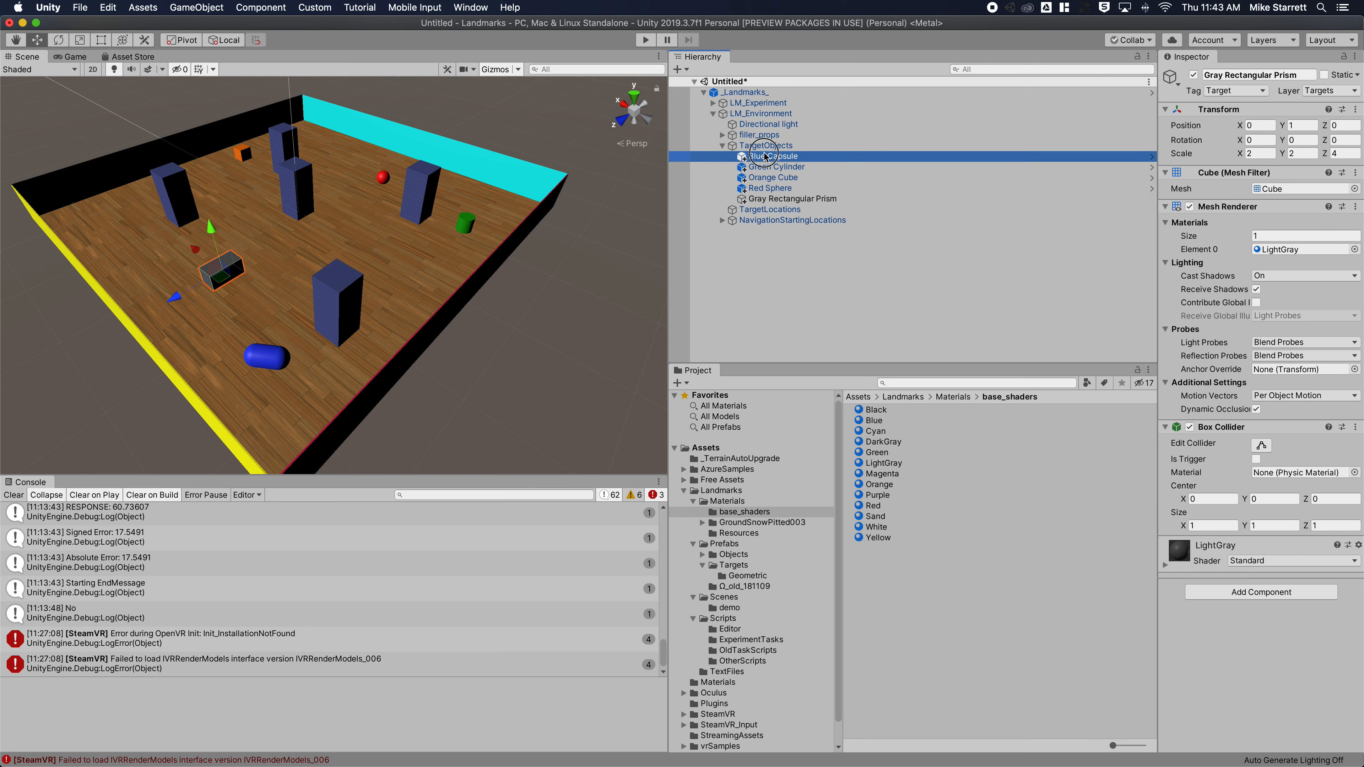
left_click(765, 177)
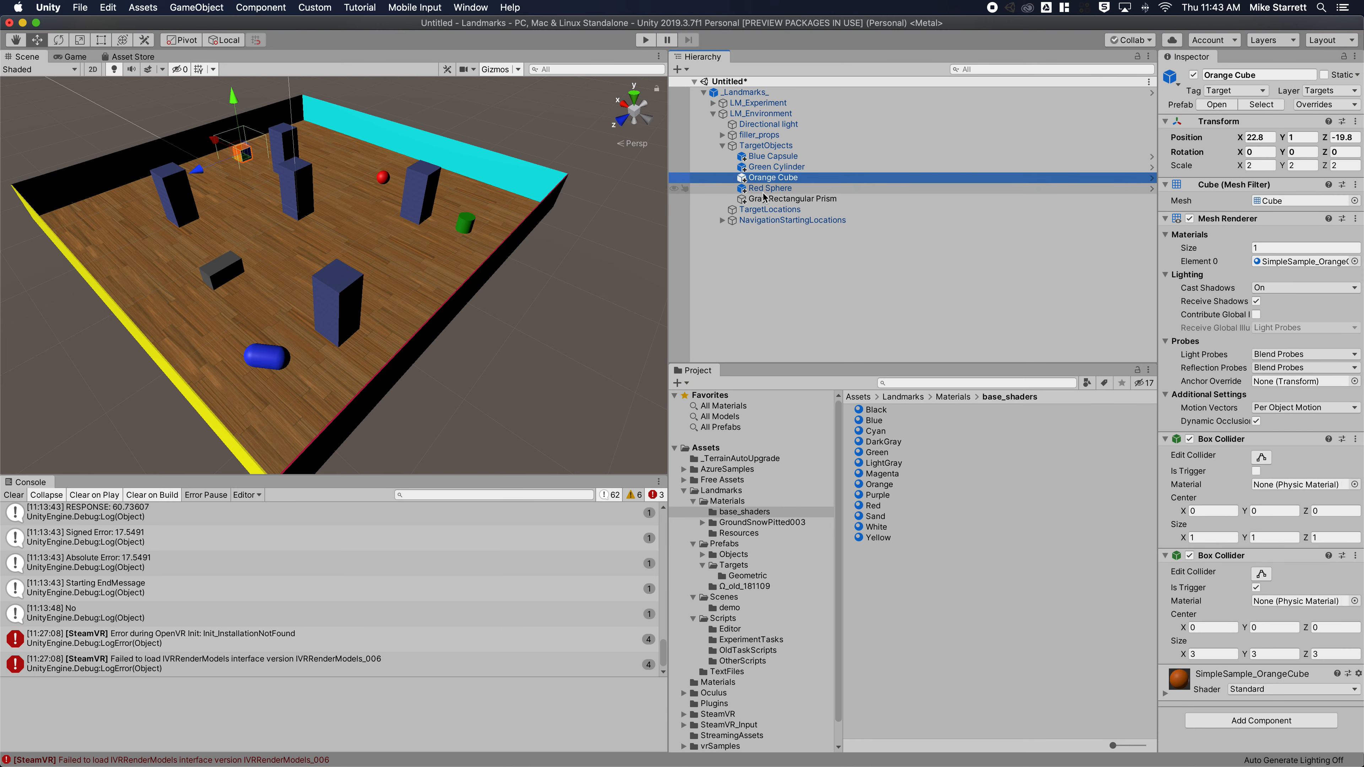
left_click(765, 199)
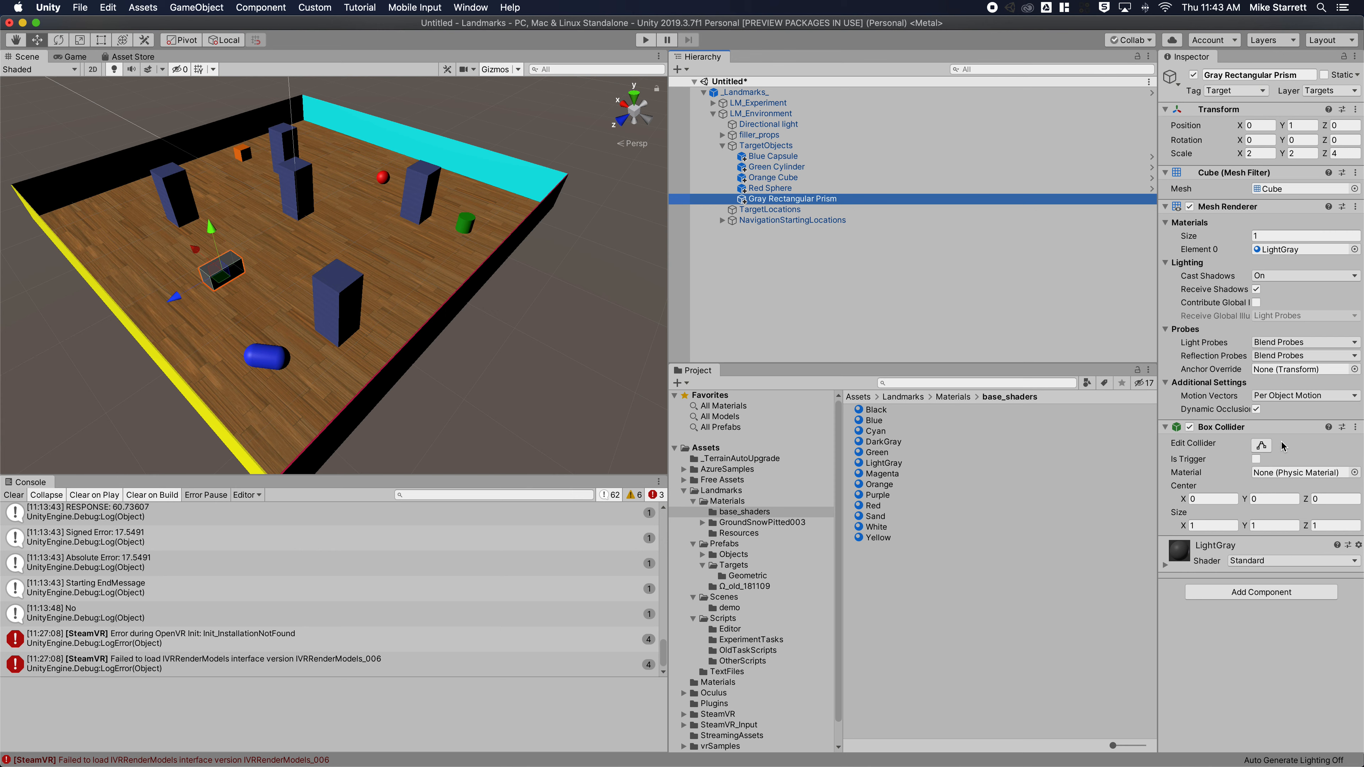
left_click(1356, 427)
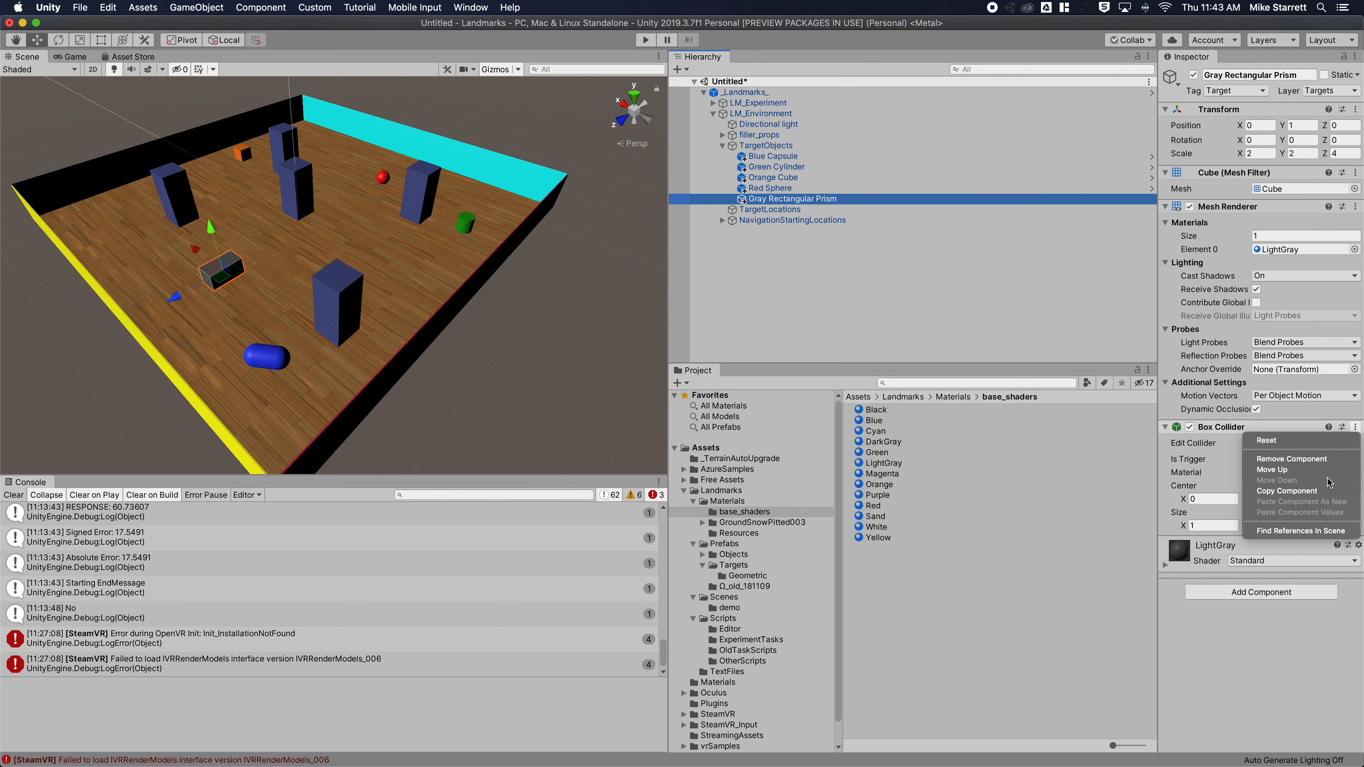
left_click(1317, 492)
left_click(1355, 428)
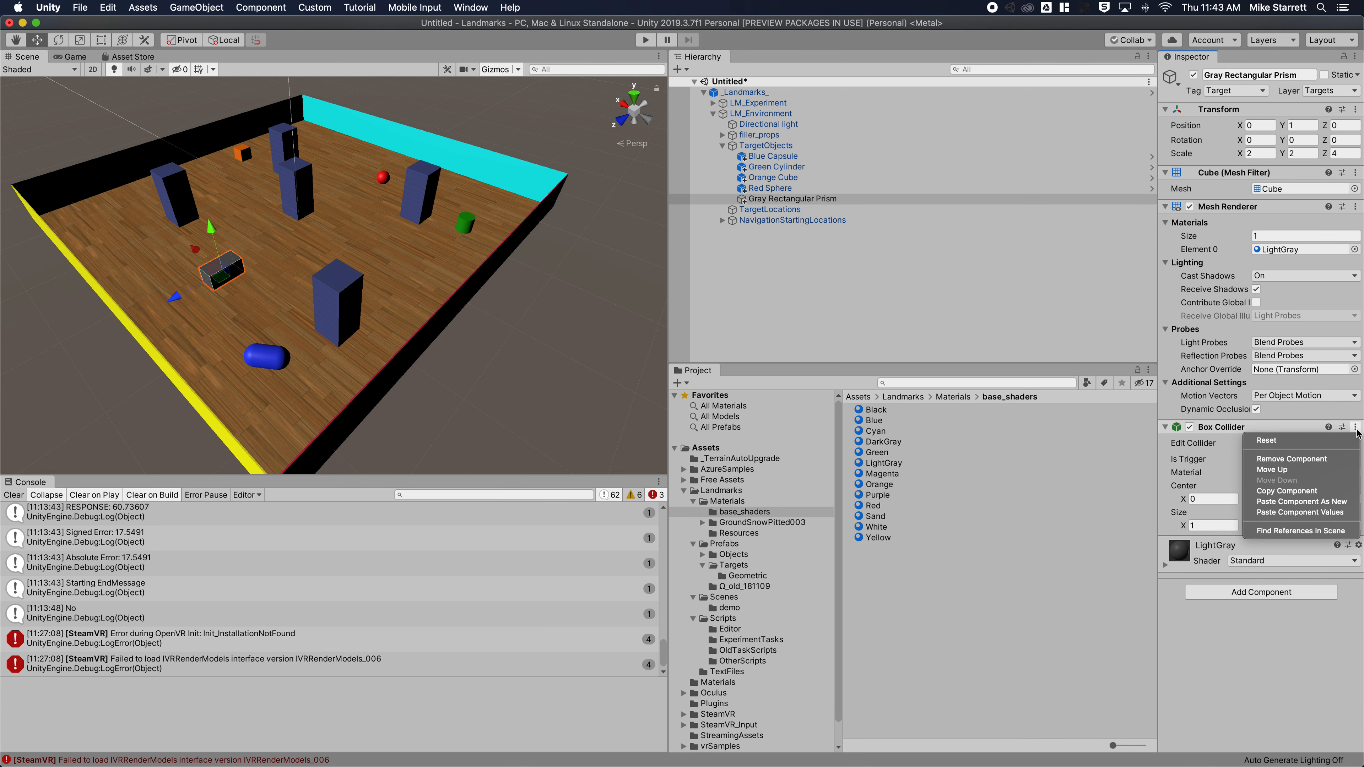
left_click(1324, 503)
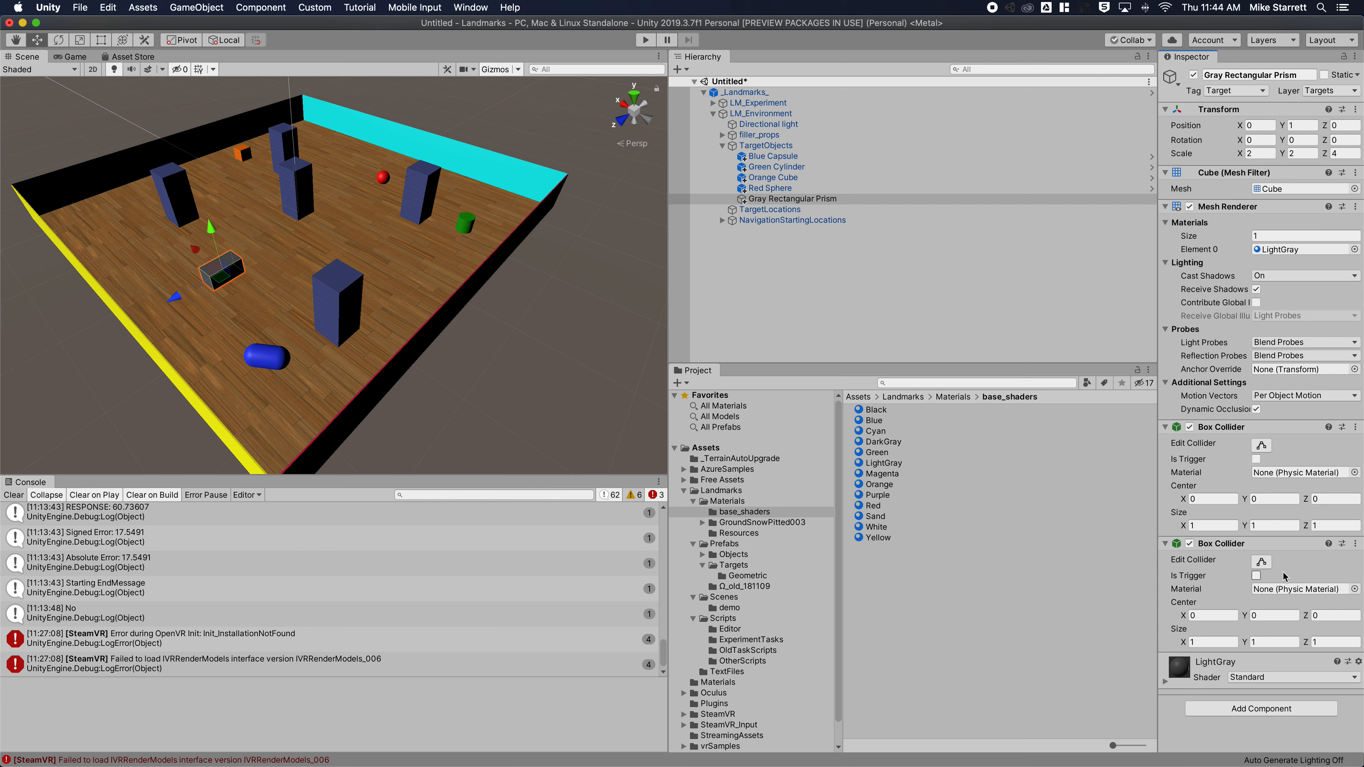
Make the prism's second Box Collider a trigger and set its size to 2 on X, Y and Z
left_click(1256, 576)
left_click(1226, 642)
type("2")
key("Tab")
type("2")
key("Tab")
type("2")
left_click(771, 189)
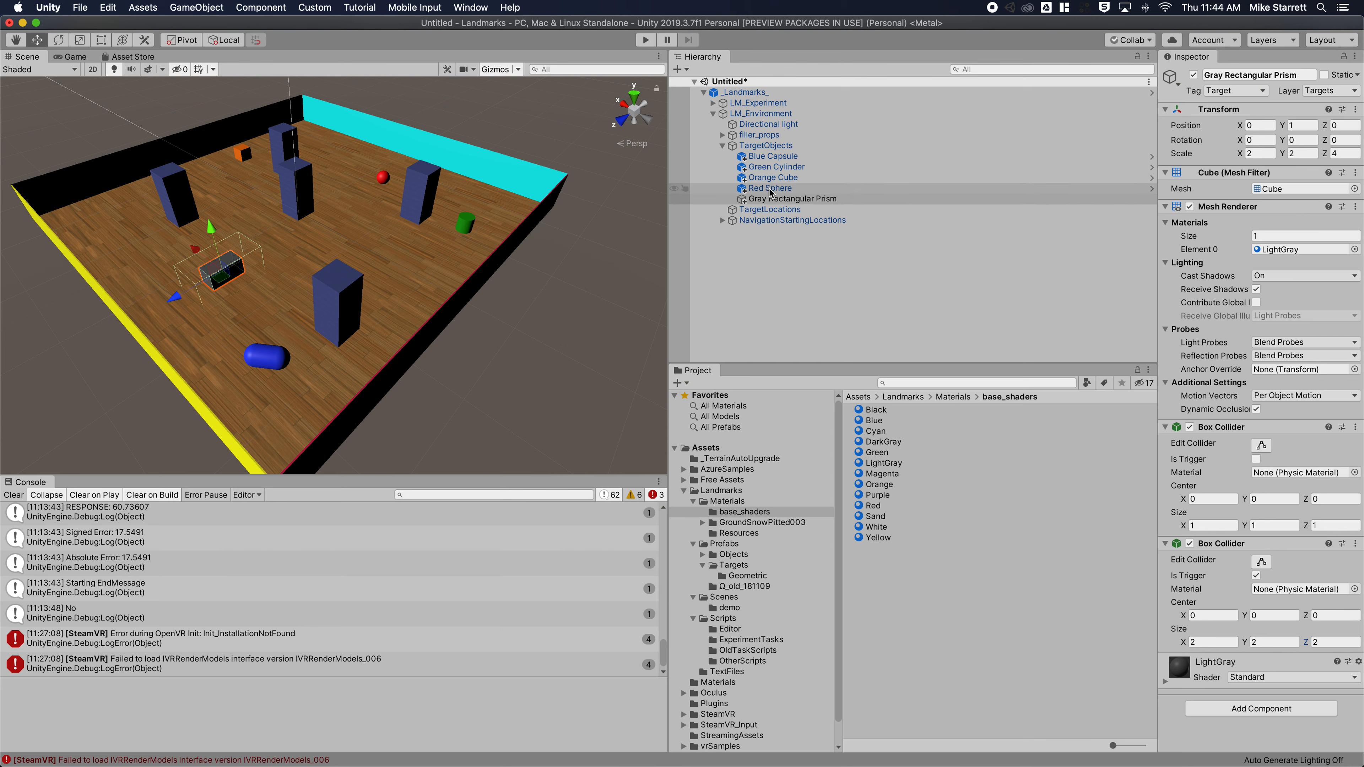
Try moving the TargetObjects group along Z, out of the room, to about Z 72.46
left_click(772, 199)
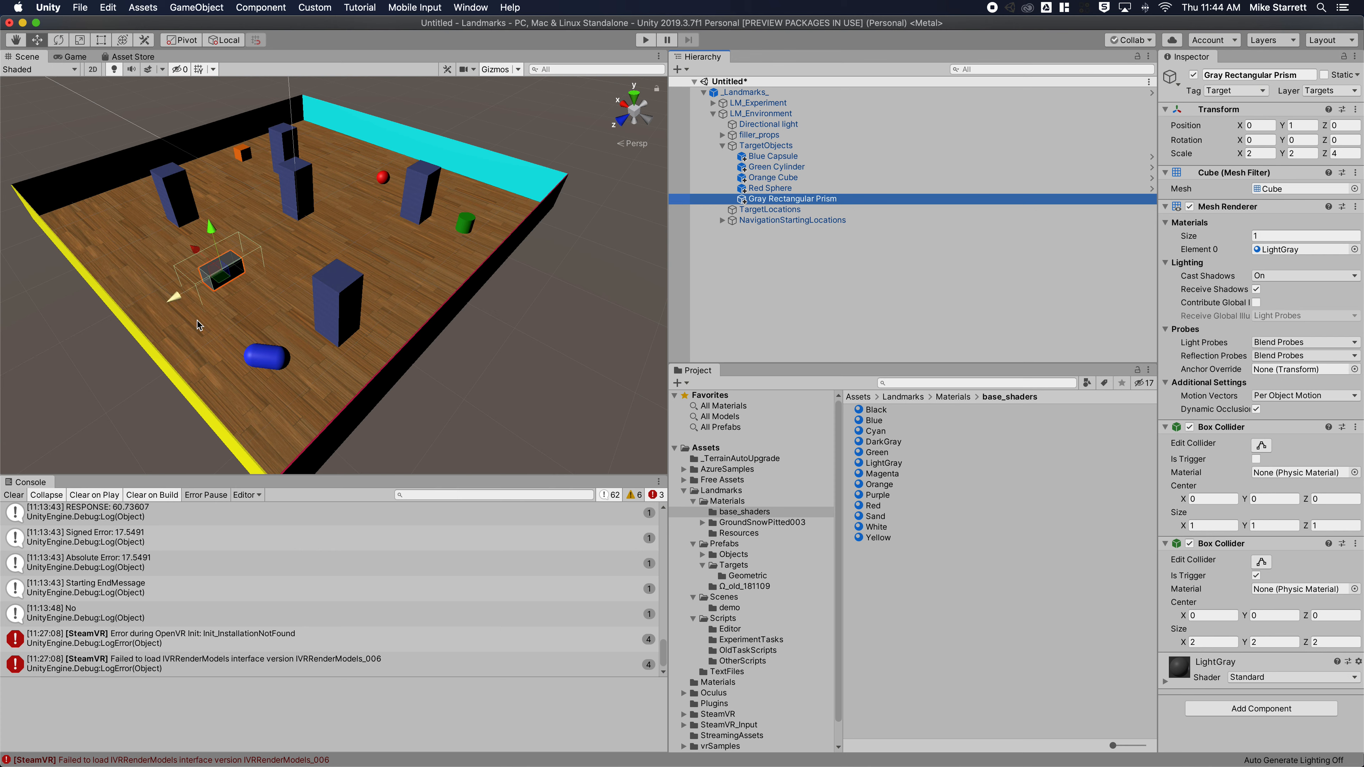
left_click(722, 146)
left_click(758, 156)
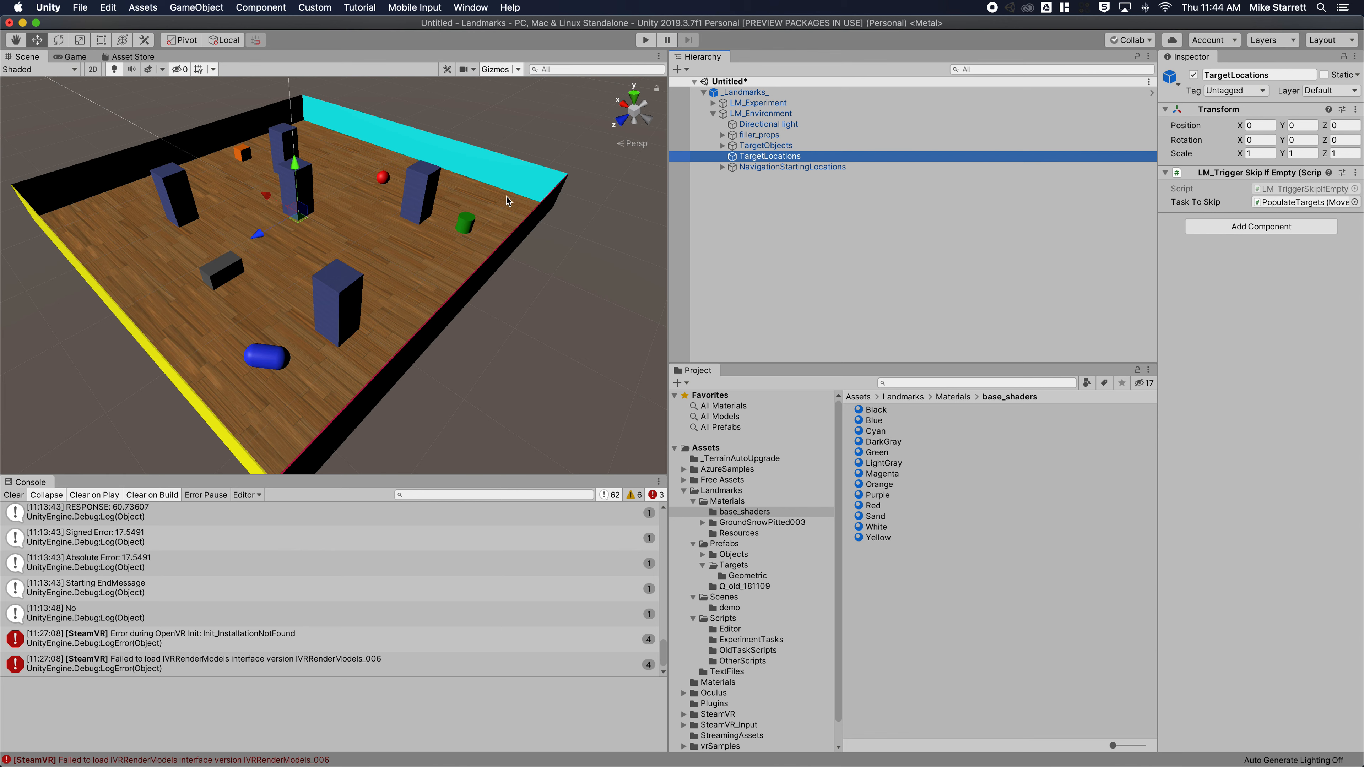
left_click(770, 148)
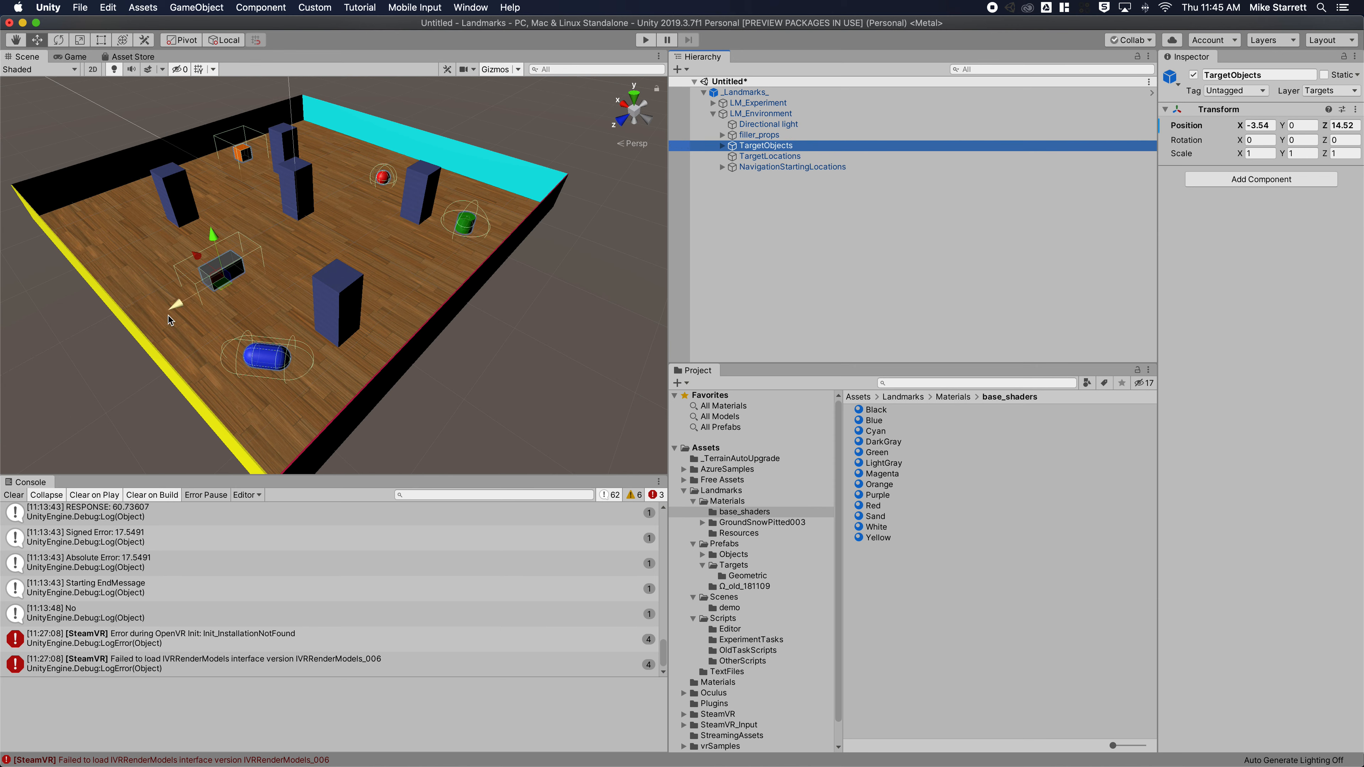
left_click_drag(177, 306, 3, 446)
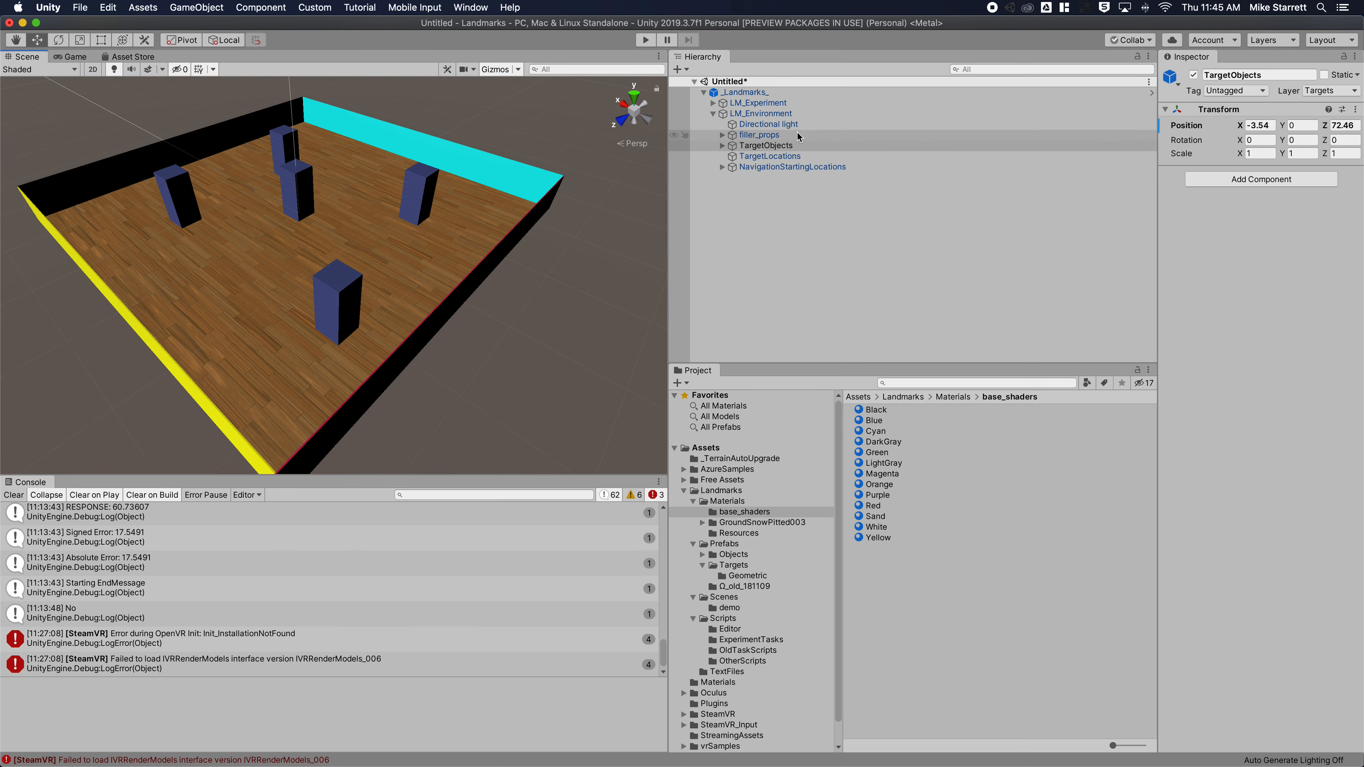
Try adding an empty child object under TargetLocations and moving it to about X -9.03, Z 11.12
left_click(781, 157)
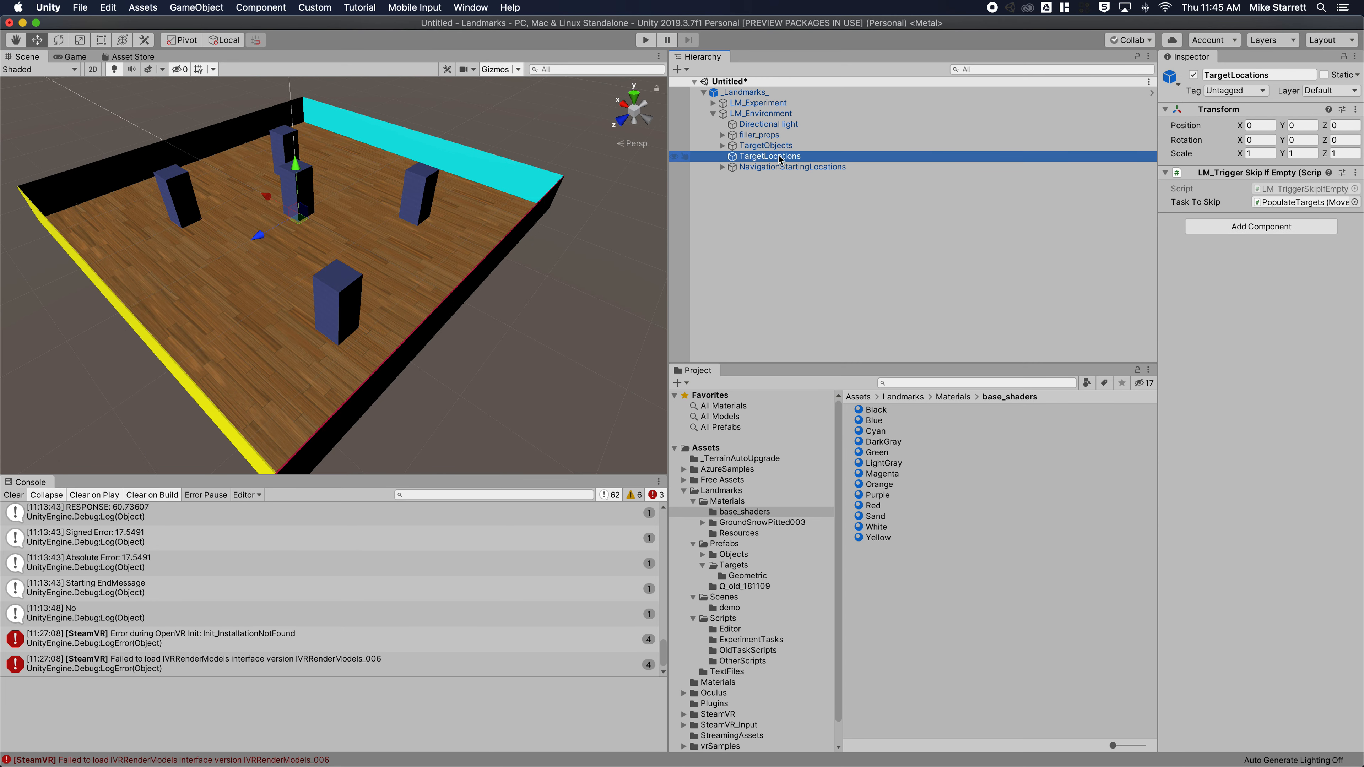
right_click(780, 157)
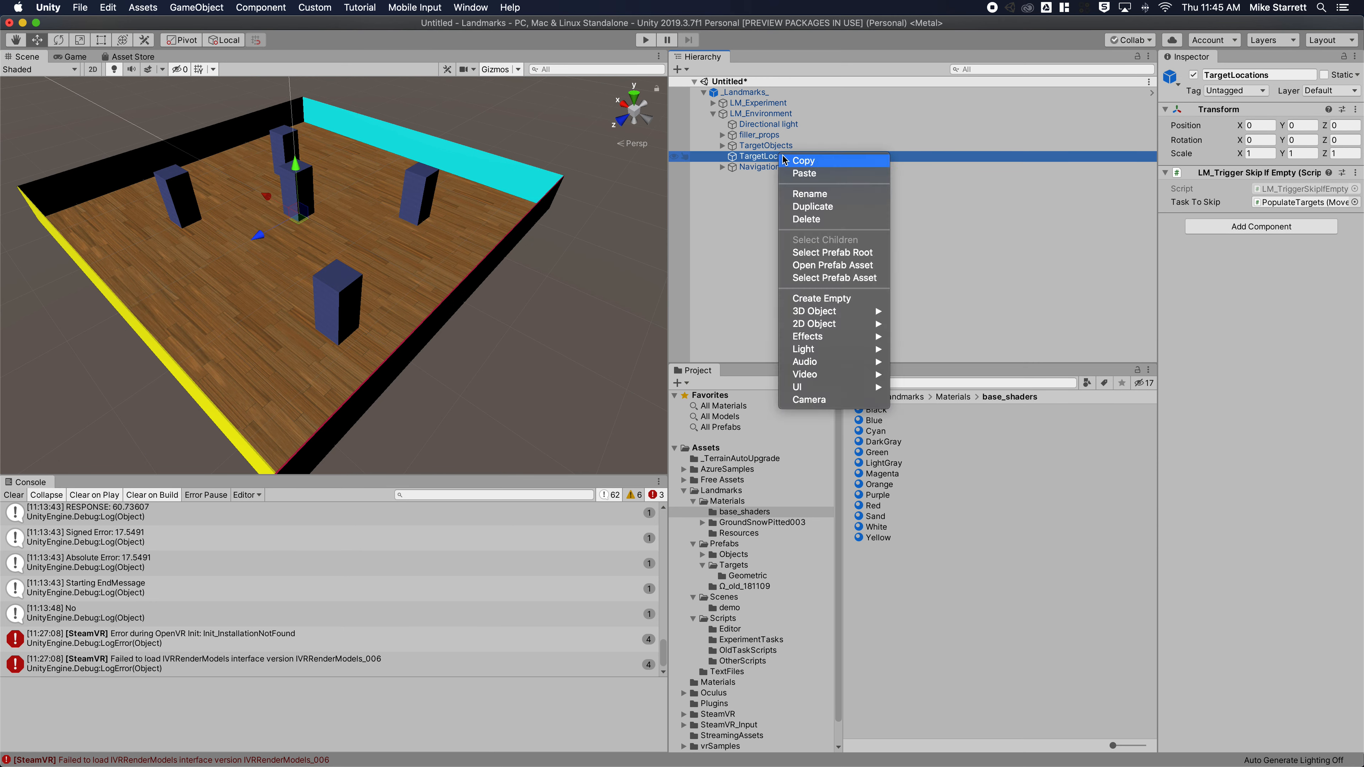
left_click(820, 298)
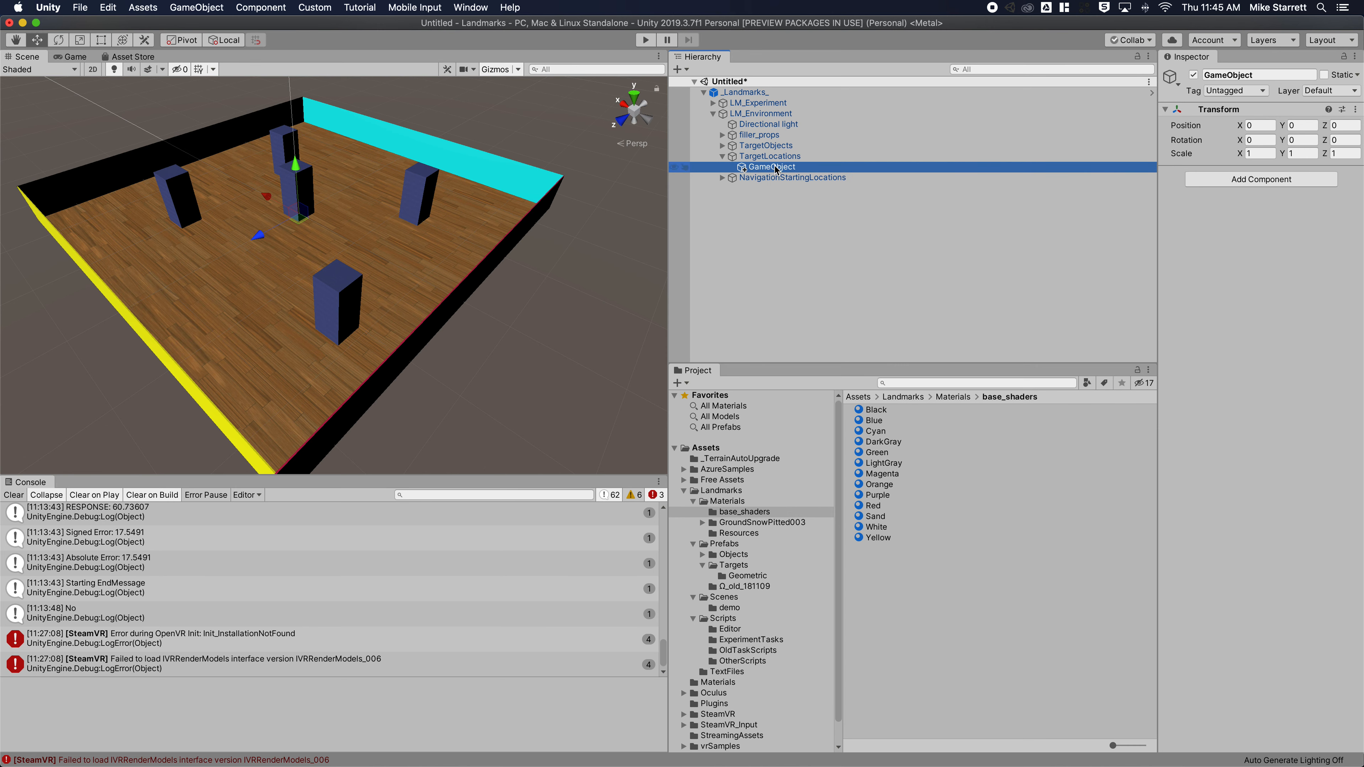
left_click_drag(258, 235, 235, 284)
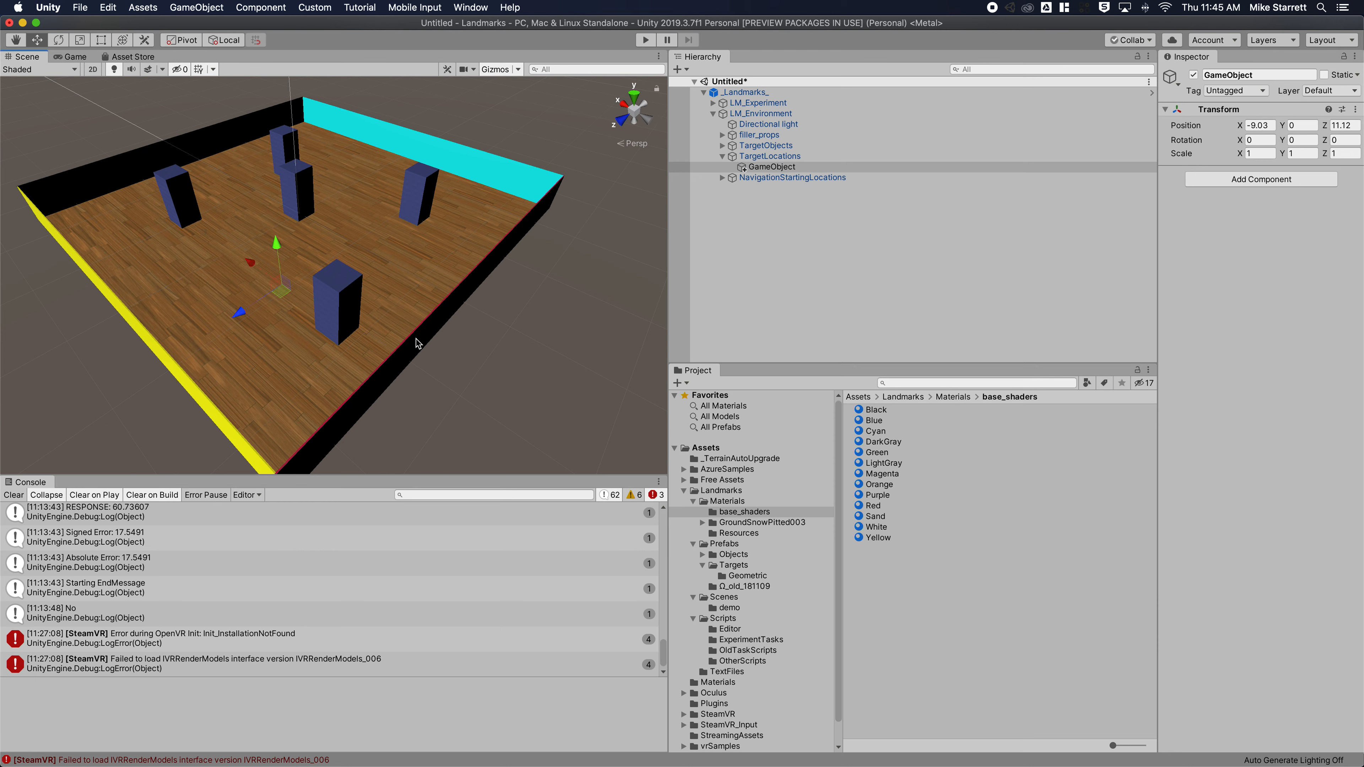
Delete the empty object under TargetLocations and undo the recent edits back through the TargetObjects group's move out of the room
right_click(778, 167)
left_click(852, 231)
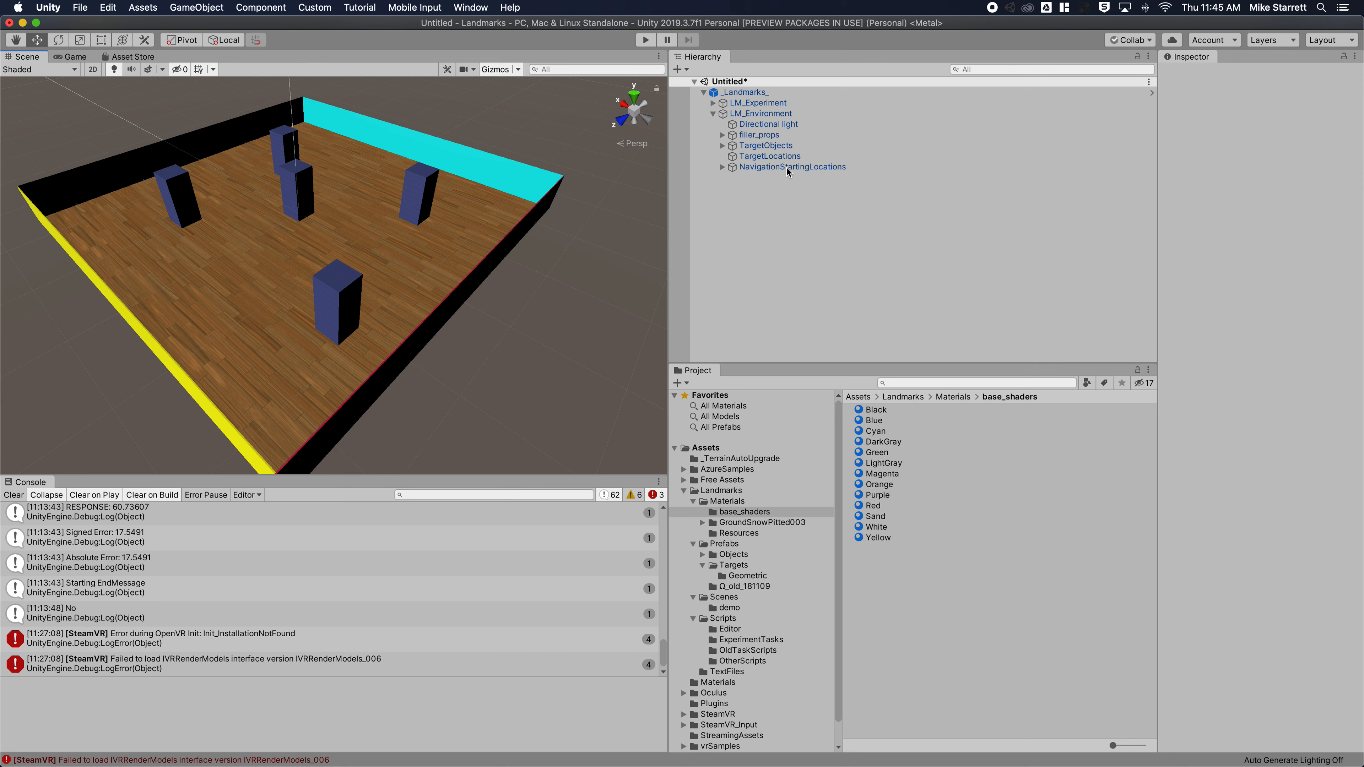
scroll(385, 334, "down", 3)
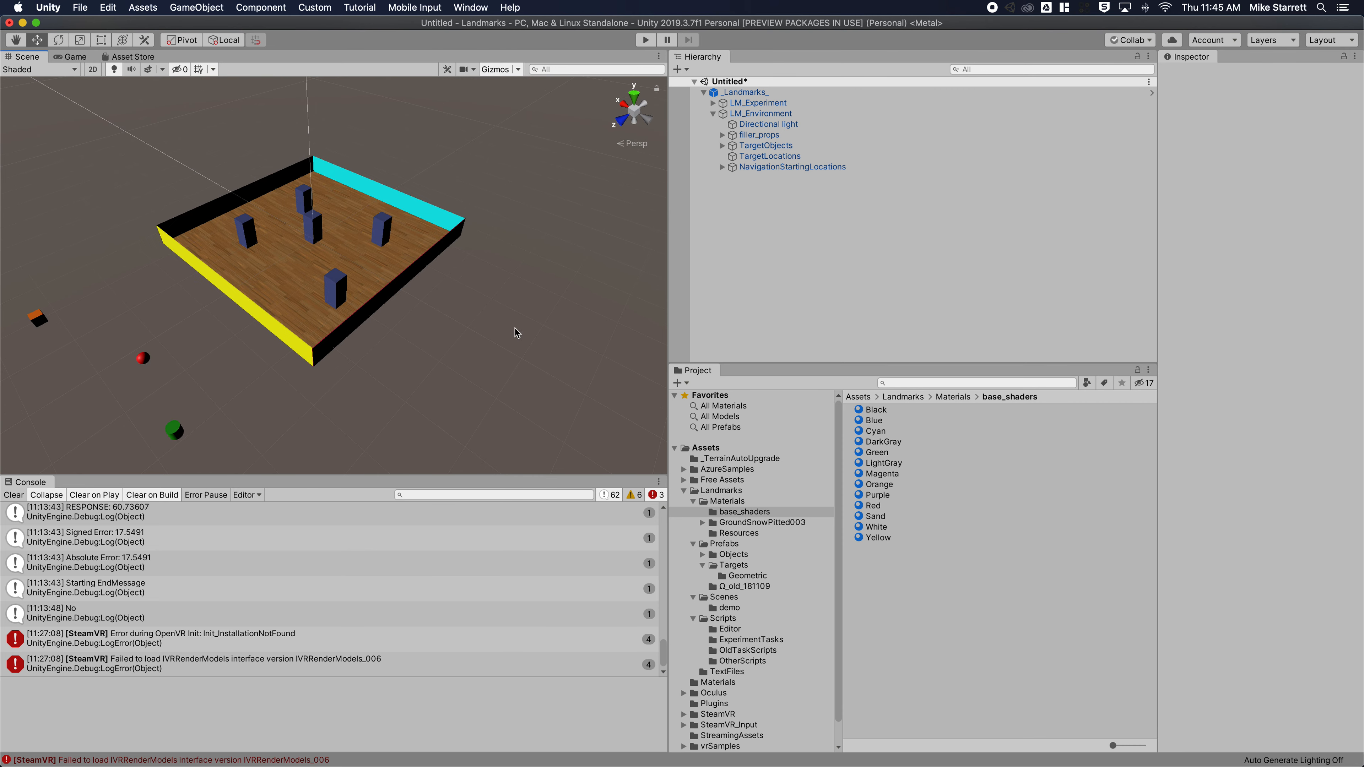
key("super+z")
key("super+z")
key("super+z")
key("super+z")
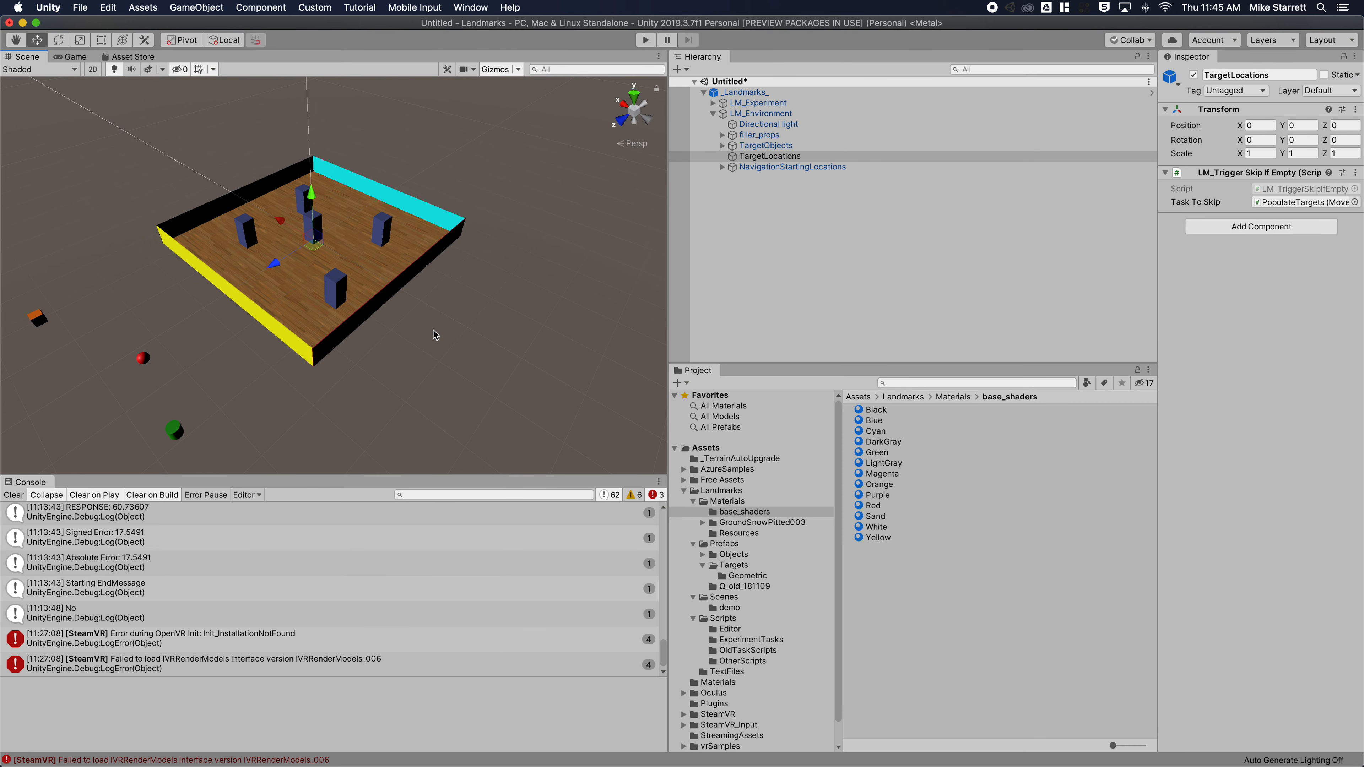
left_click(486, 333)
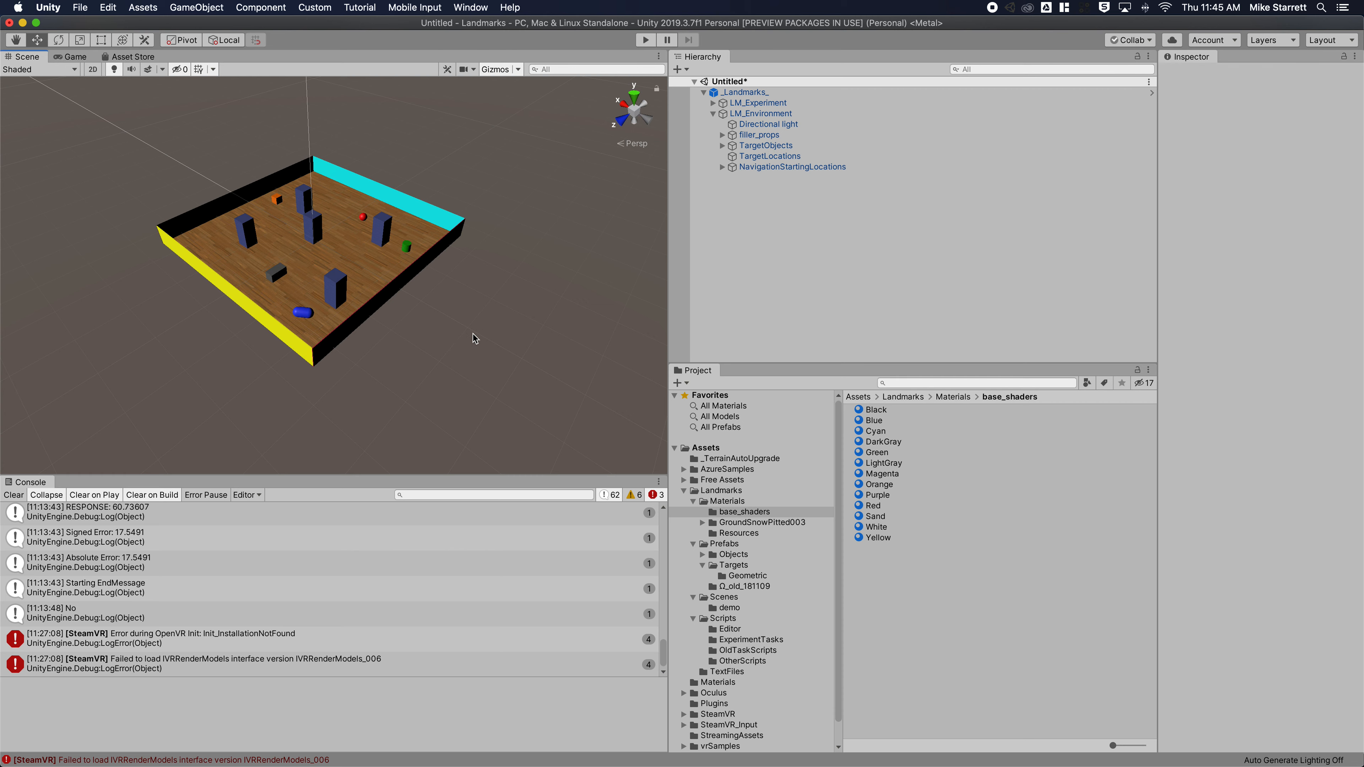
Move StartLocation01 under NavigationStartingLocations into the corner between the black and yellow walls, at about X 19.3, Z 20.46
scroll(473, 333, "up", 5)
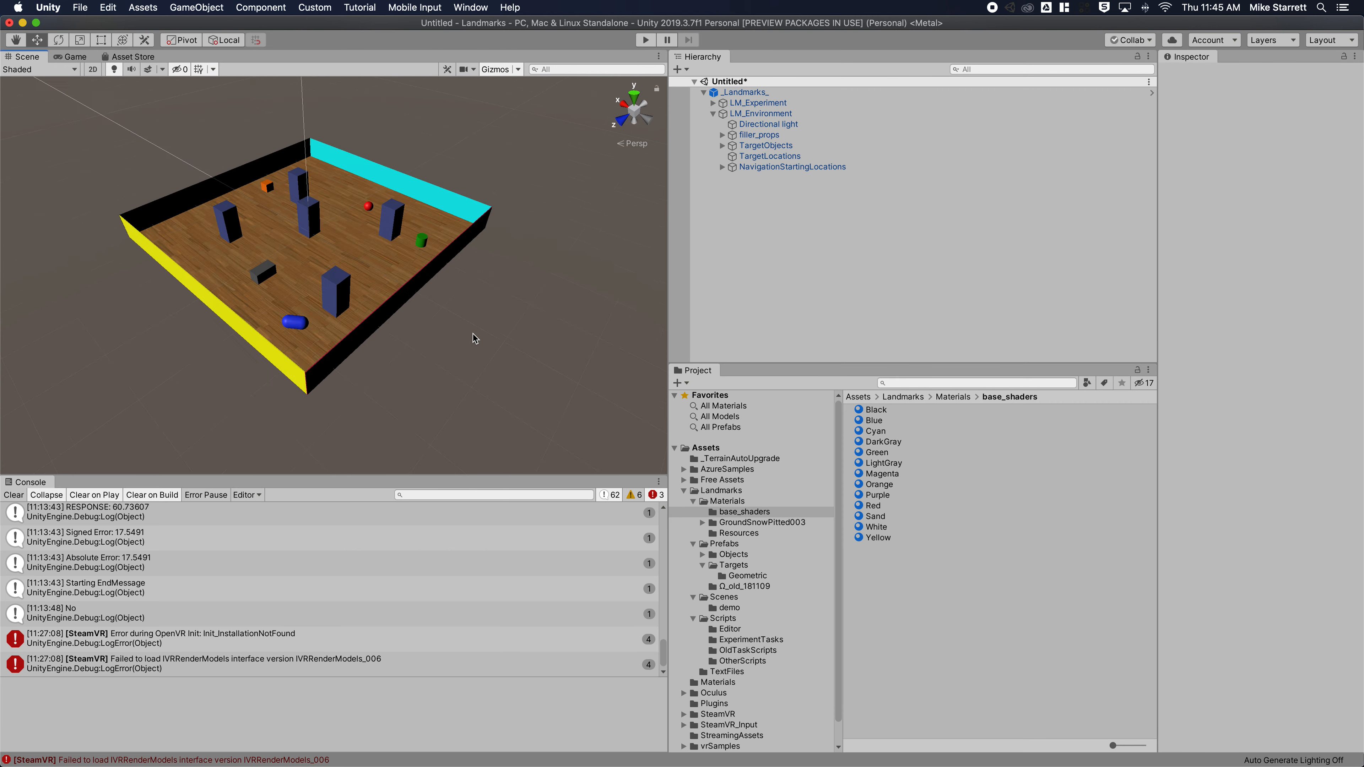
left_click(723, 167)
left_click(785, 181)
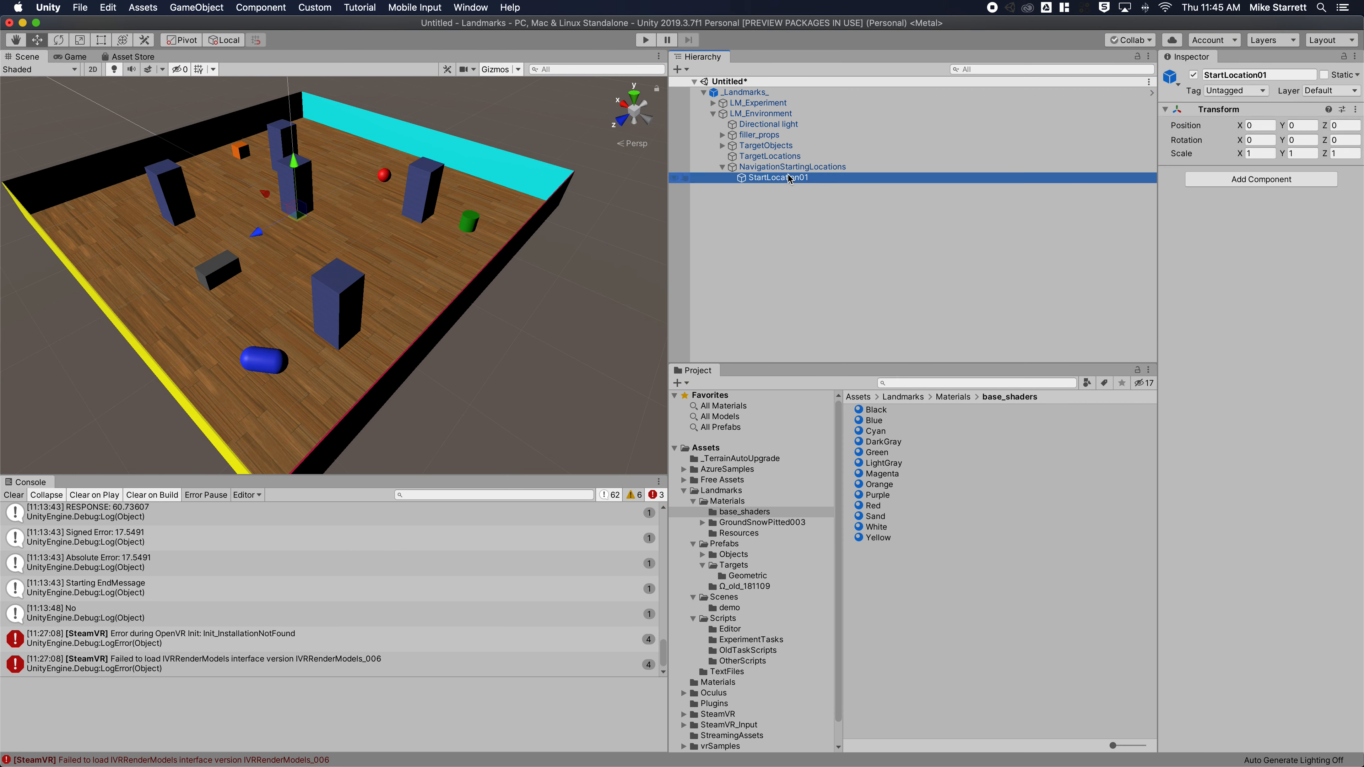
left_click_drag(258, 230, 62, 204)
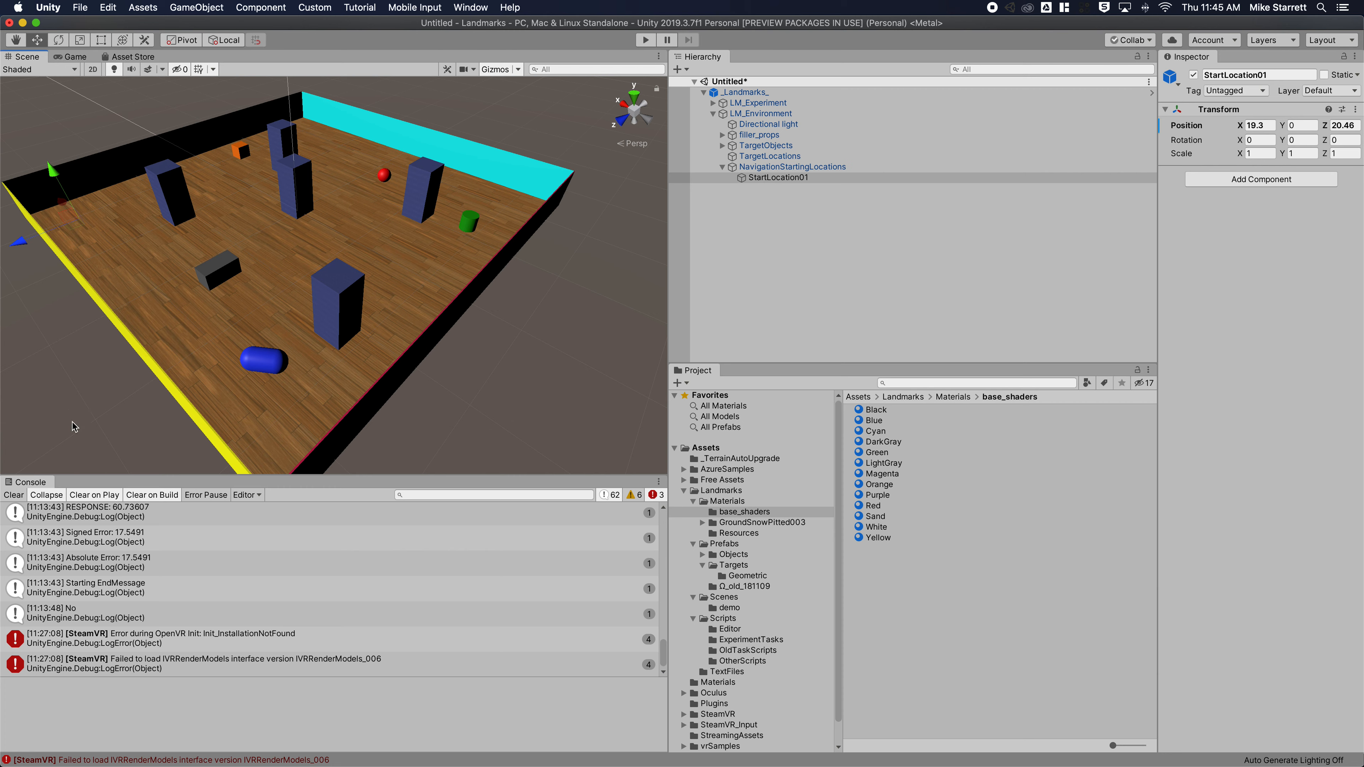
scroll(88, 402, "down", 5)
scroll(96, 400, "up", 5)
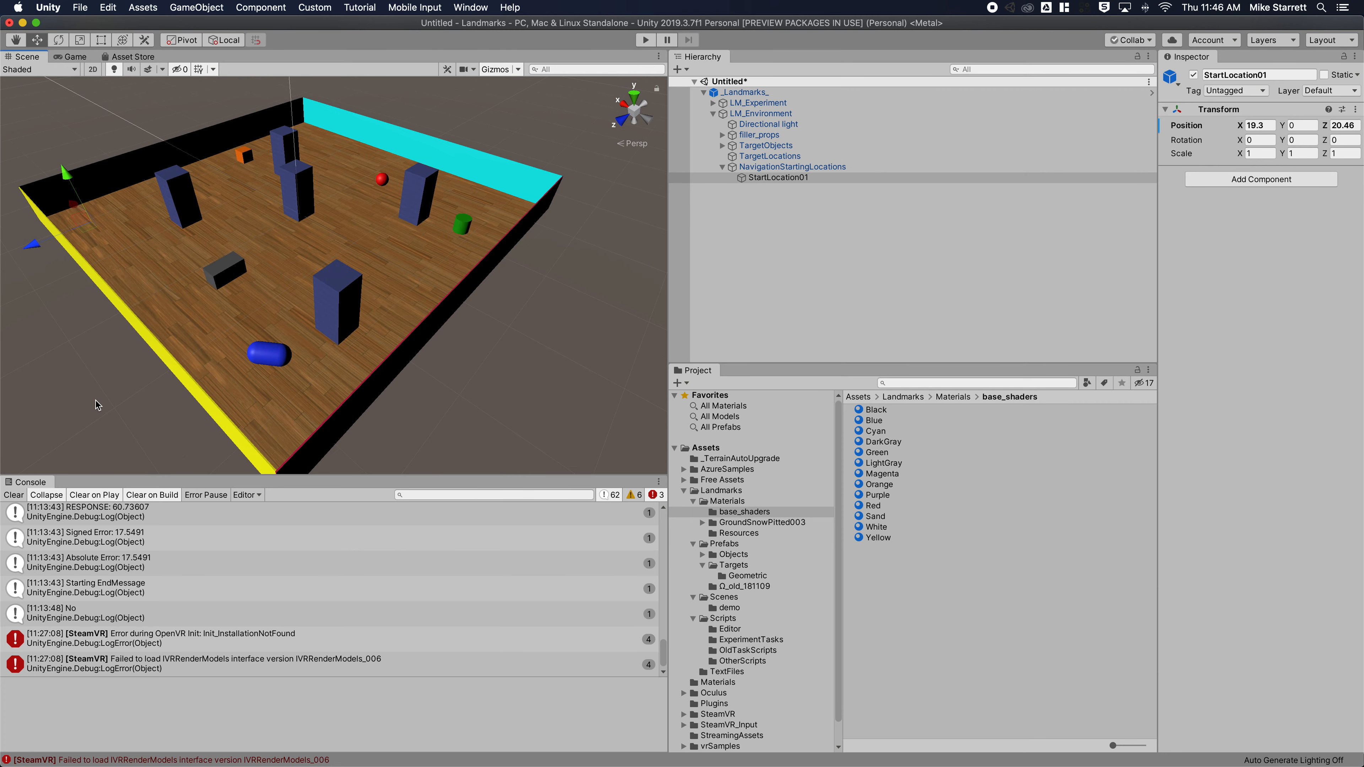
left_click(723, 167)
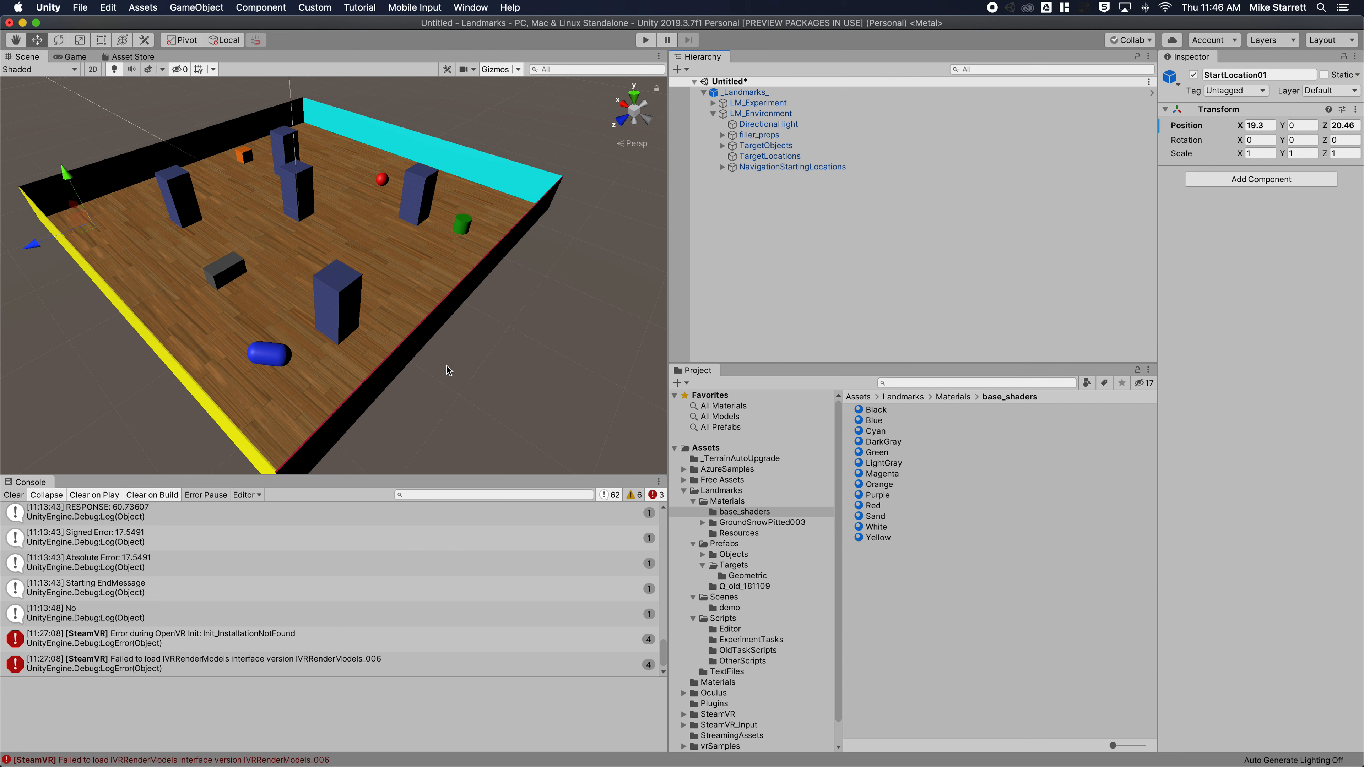
scroll(463, 377, "down", 2)
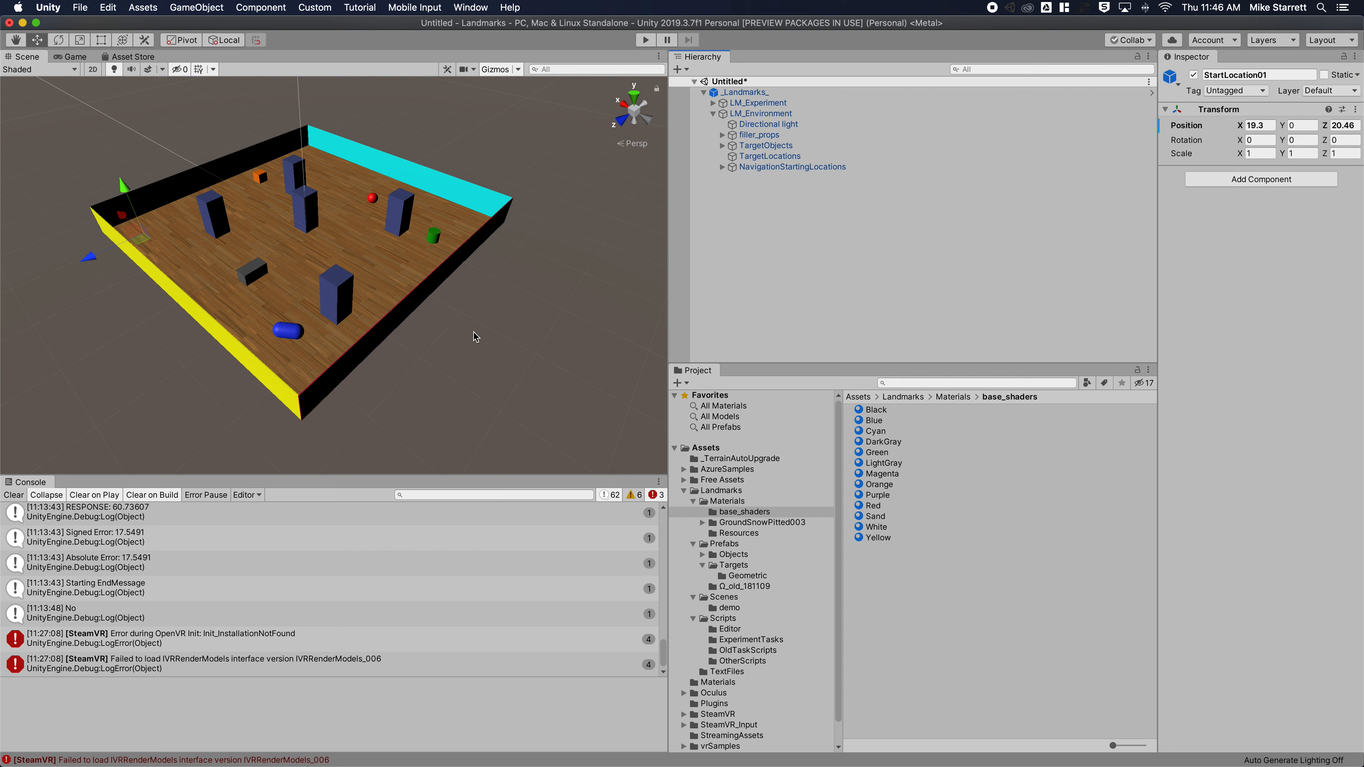
scroll(470, 335, "down", 3)
scroll(470, 335, "up", 4)
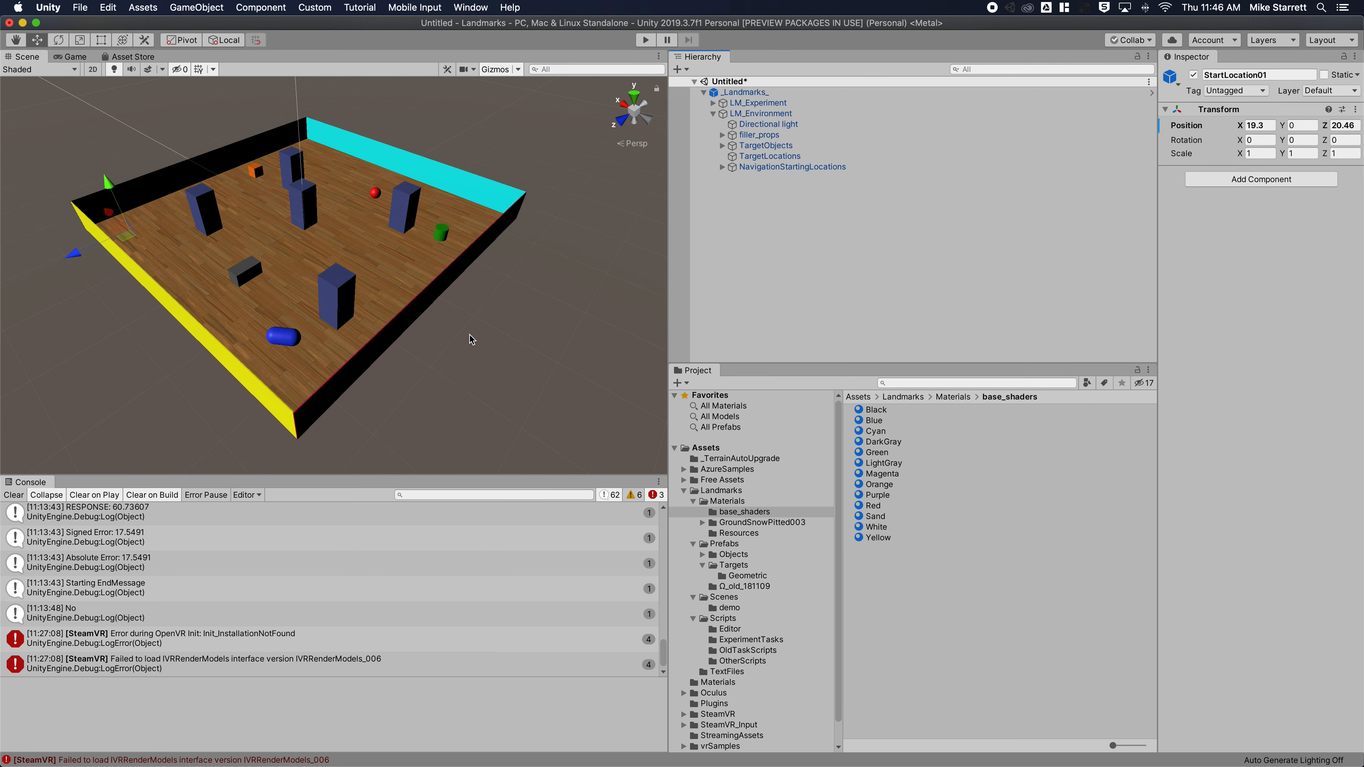
scroll(469, 336, "down", 2)
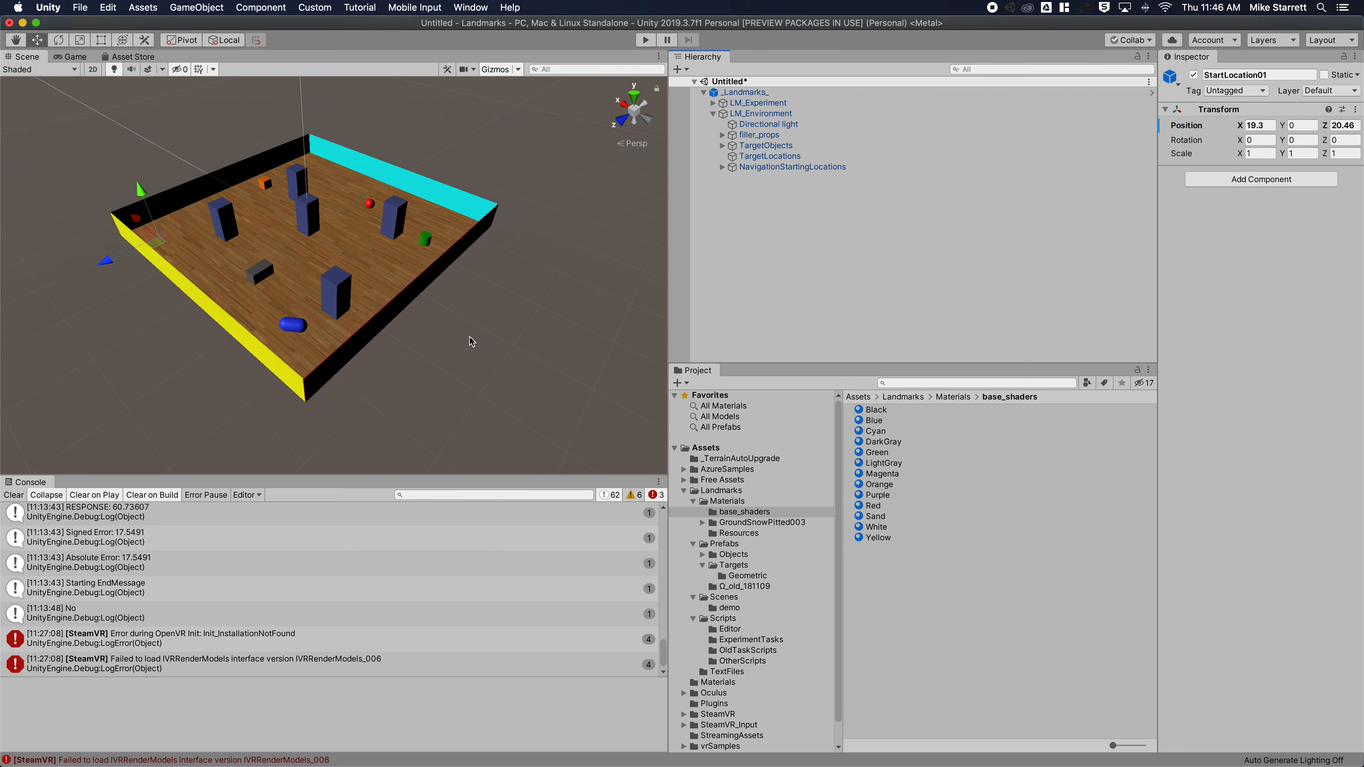
scroll(470, 341, "up", 1)
left_click(470, 341)
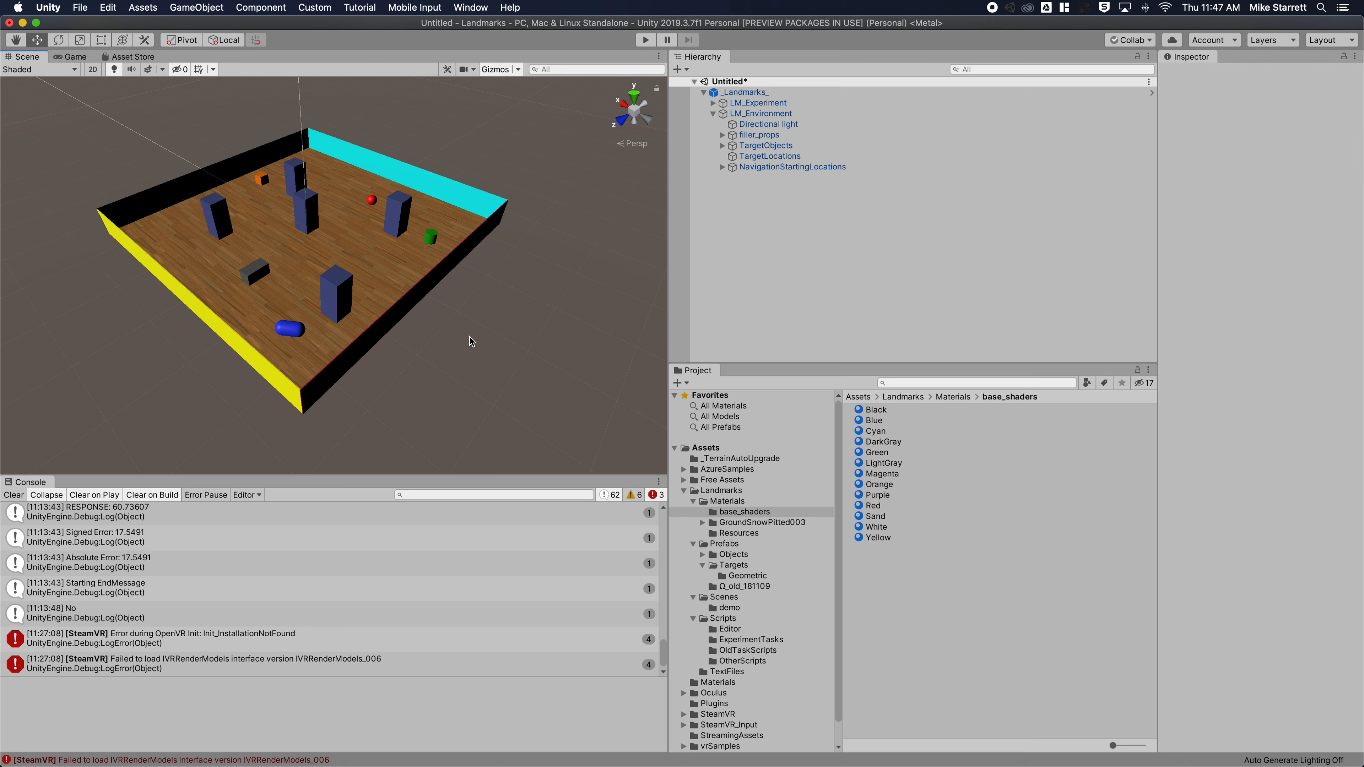